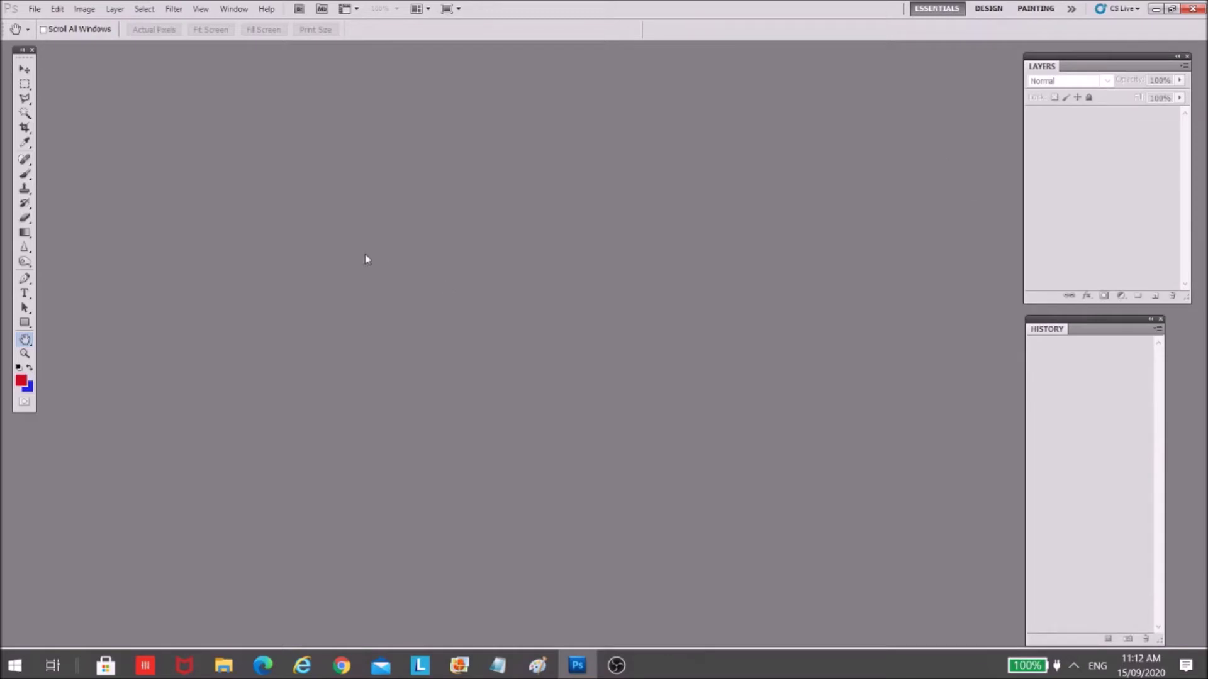
- Open the File menu in the menu bar
{"action": "left_click", "coordinate": [36, 9]}
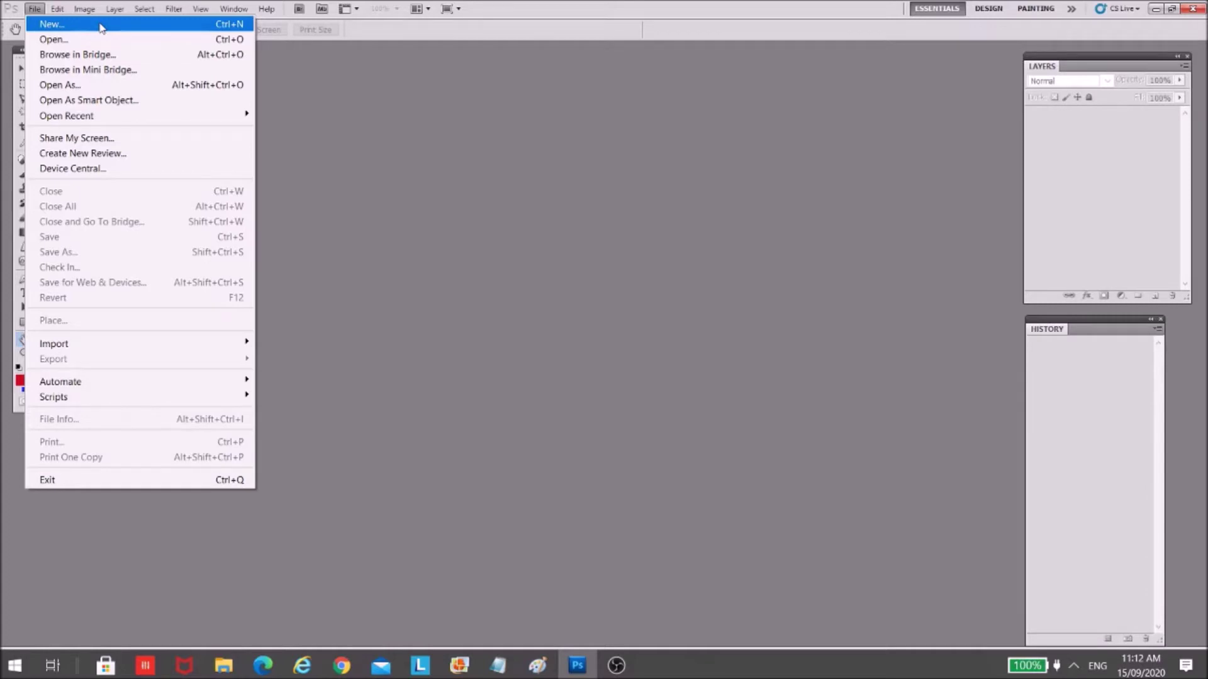
- Start a new document named 'Tarpaulin 1' with the size kept in inches at 36 × 24
{"action": "left_click", "coordinate": [99, 25]}
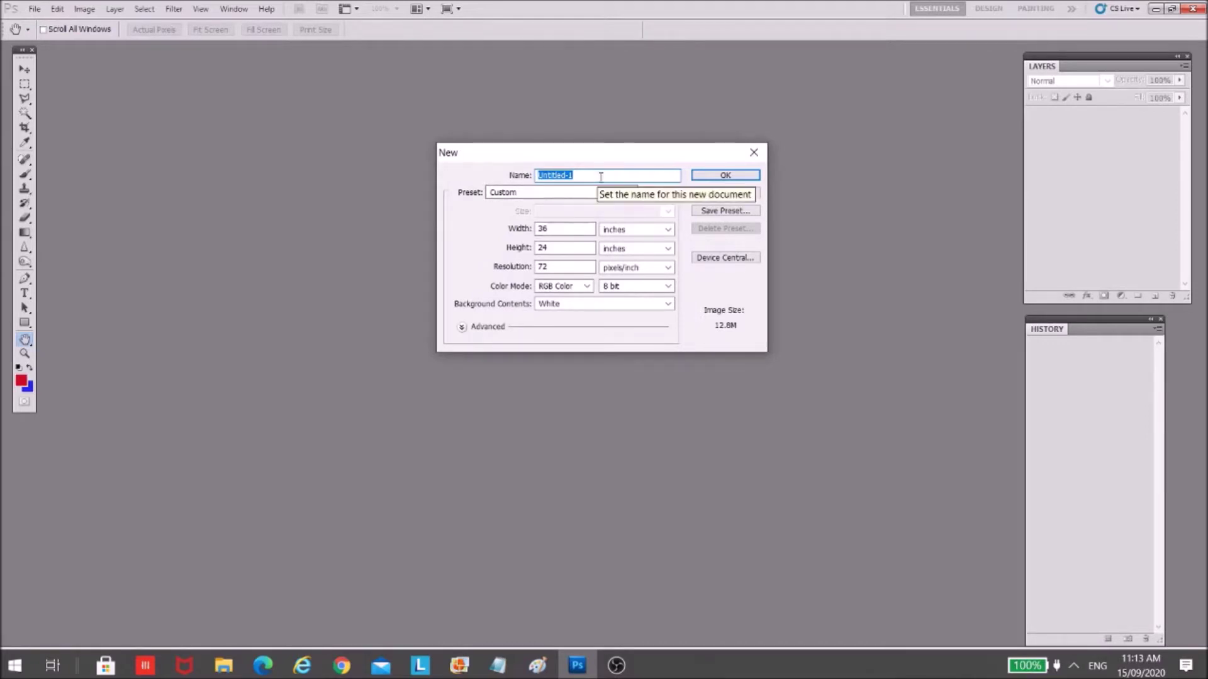
{"action": "type", "text": "Tarpau"}
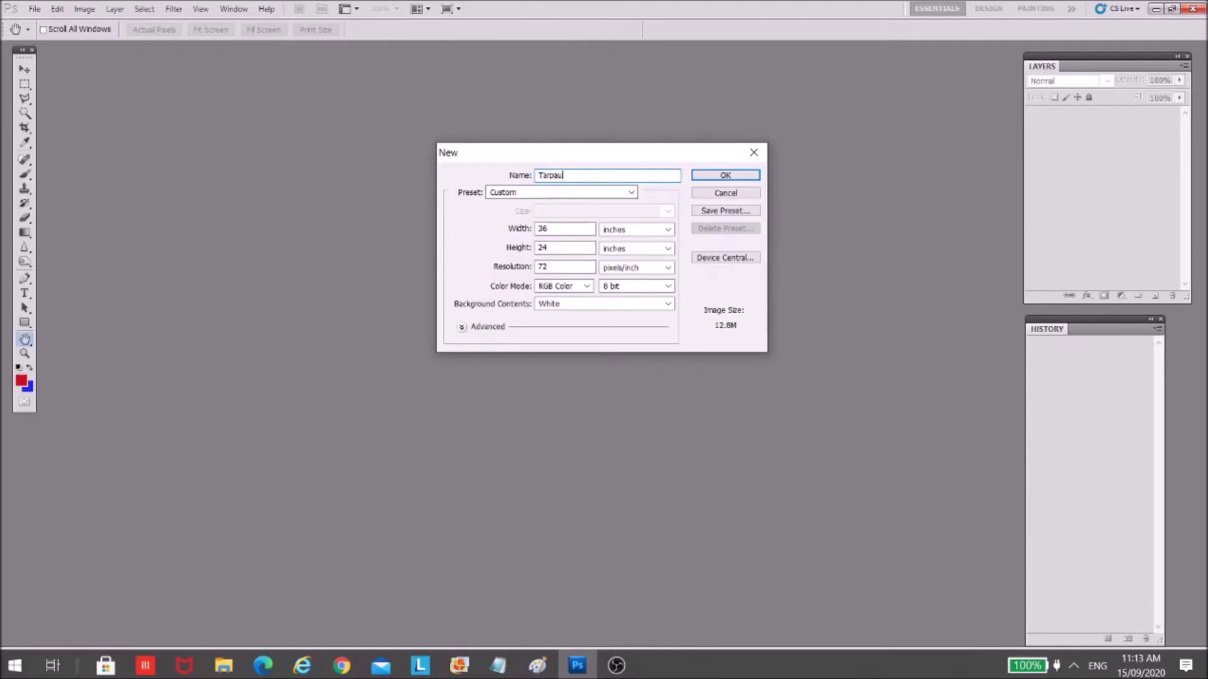
{"action": "type", "text": "lin 1"}
{"action": "key", "text": "BackSpace"}
{"action": "key", "text": "BackSpace"}
{"action": "key", "text": "BackSpace"}
{"action": "key", "text": "BackSpace"}
{"action": "type", "text": "in 1"}
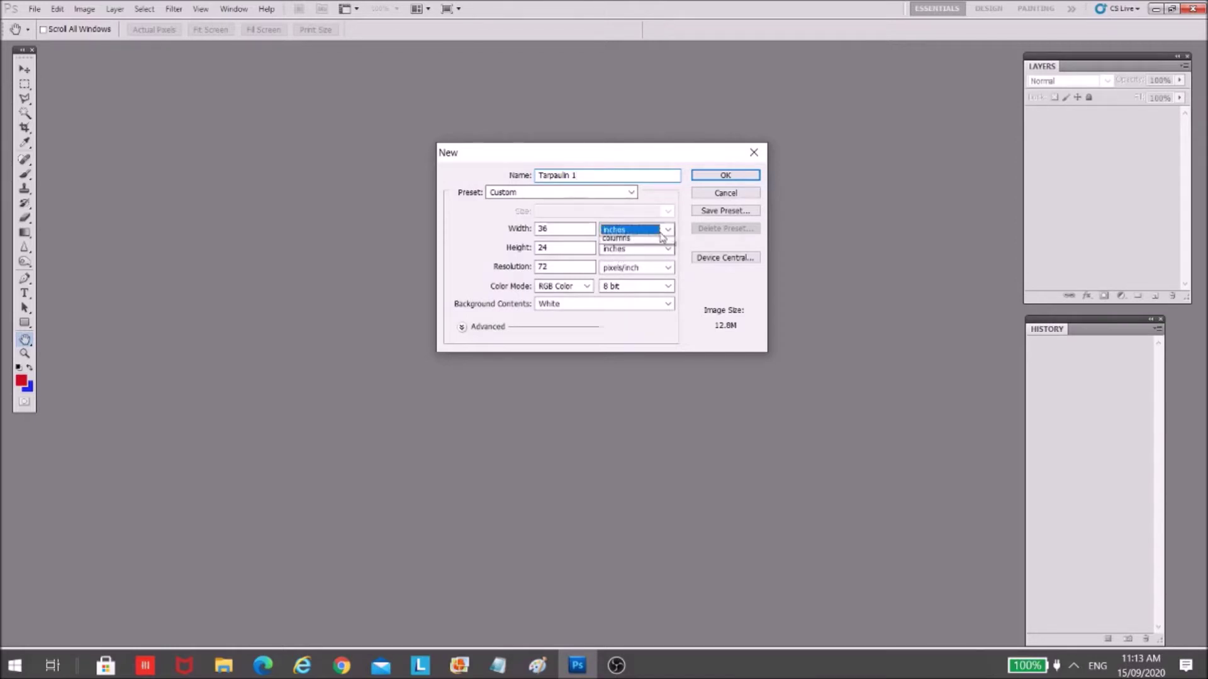
{"action": "left_click", "coordinate": [662, 237]}
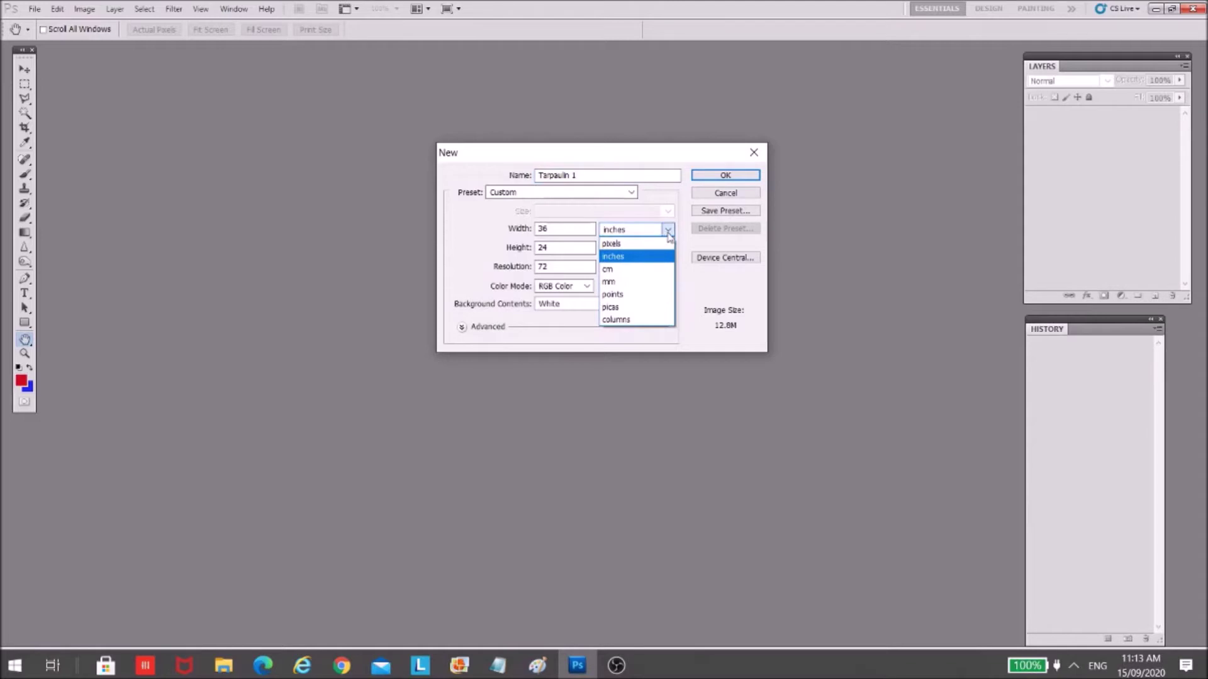
{"action": "left_click", "coordinate": [670, 234]}
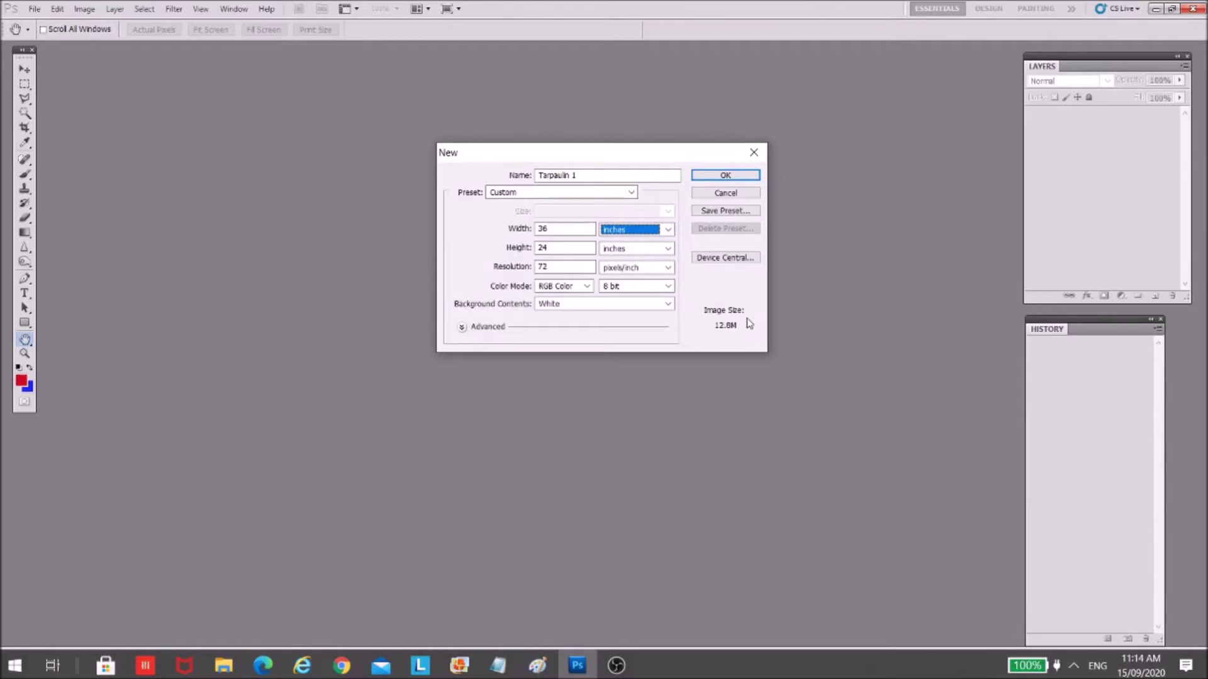
- Keep White background contents at 72 ppi RGB and create the document
{"action": "left_click", "coordinate": [669, 305]}
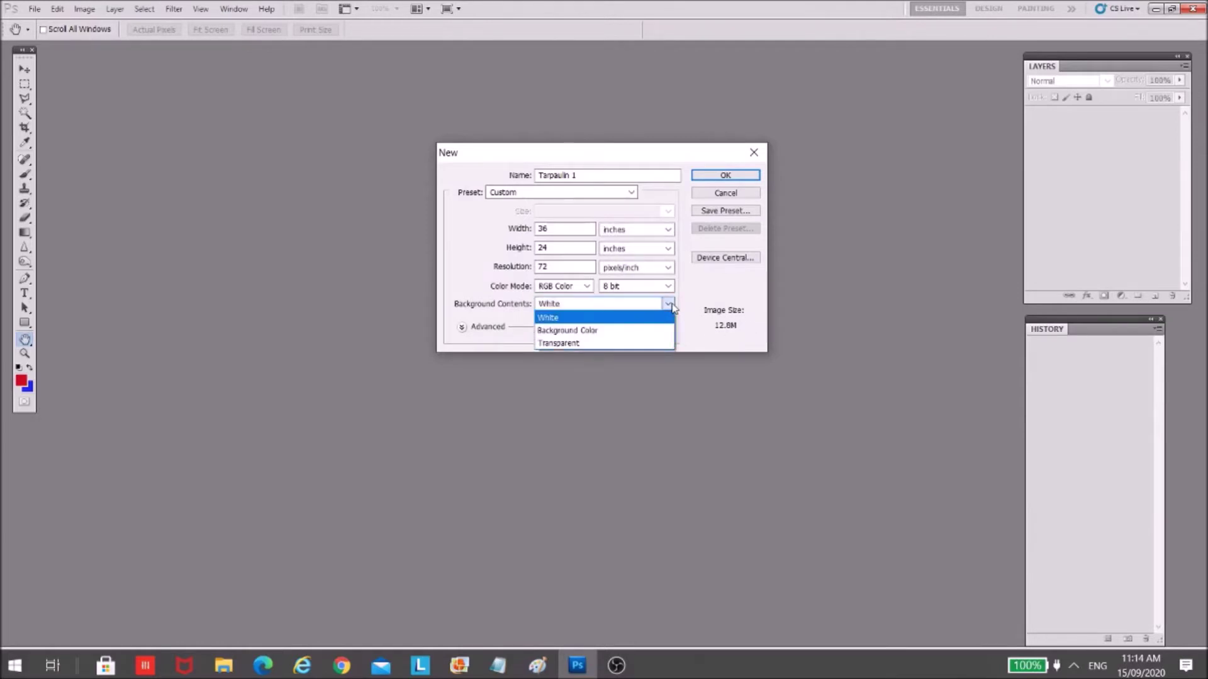
{"action": "left_click", "coordinate": [723, 293]}
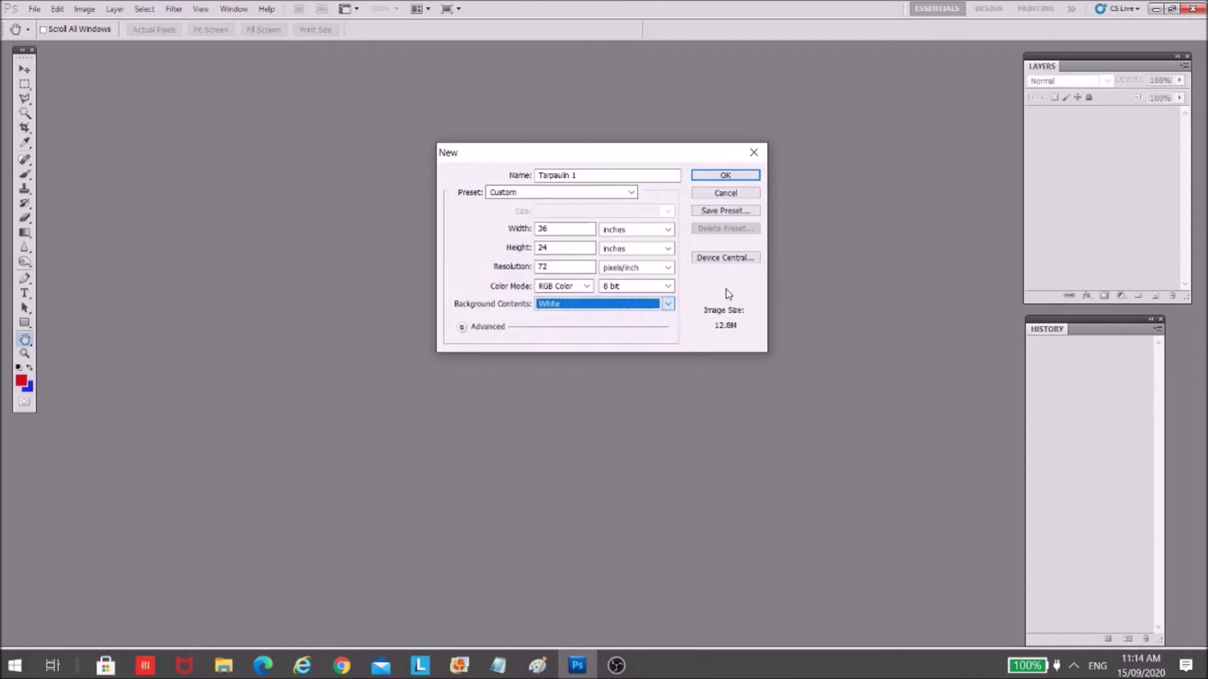
{"action": "left_click", "coordinate": [668, 308]}
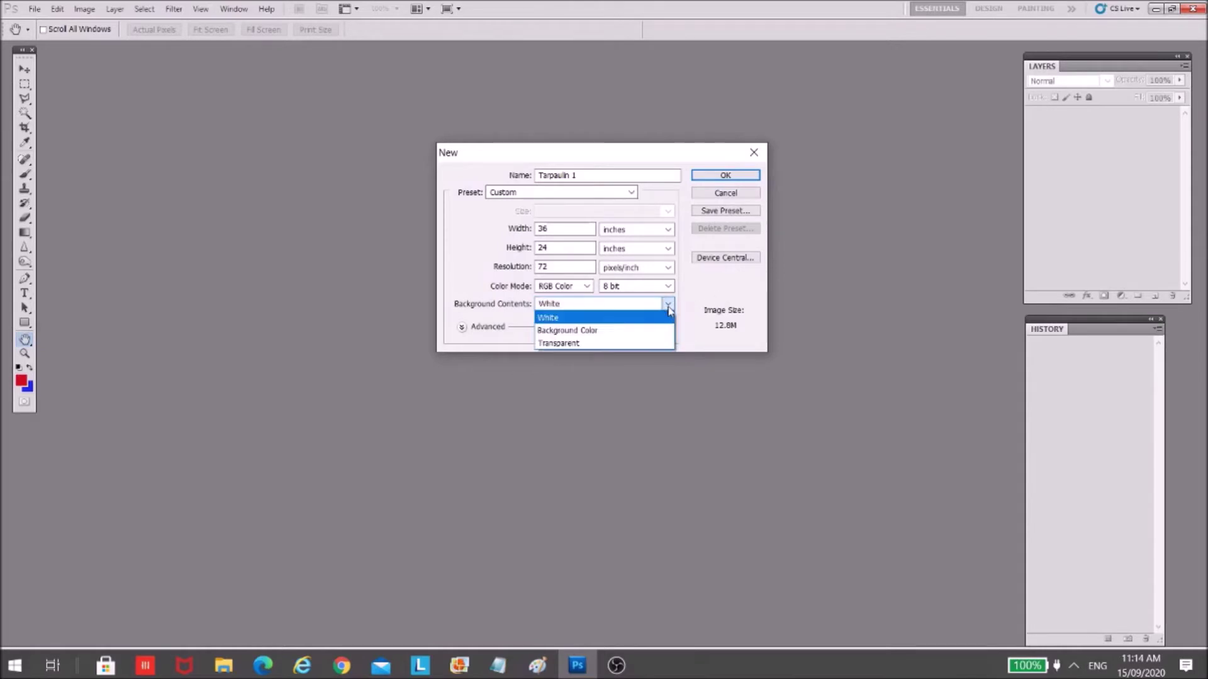
{"action": "left_click", "coordinate": [702, 290]}
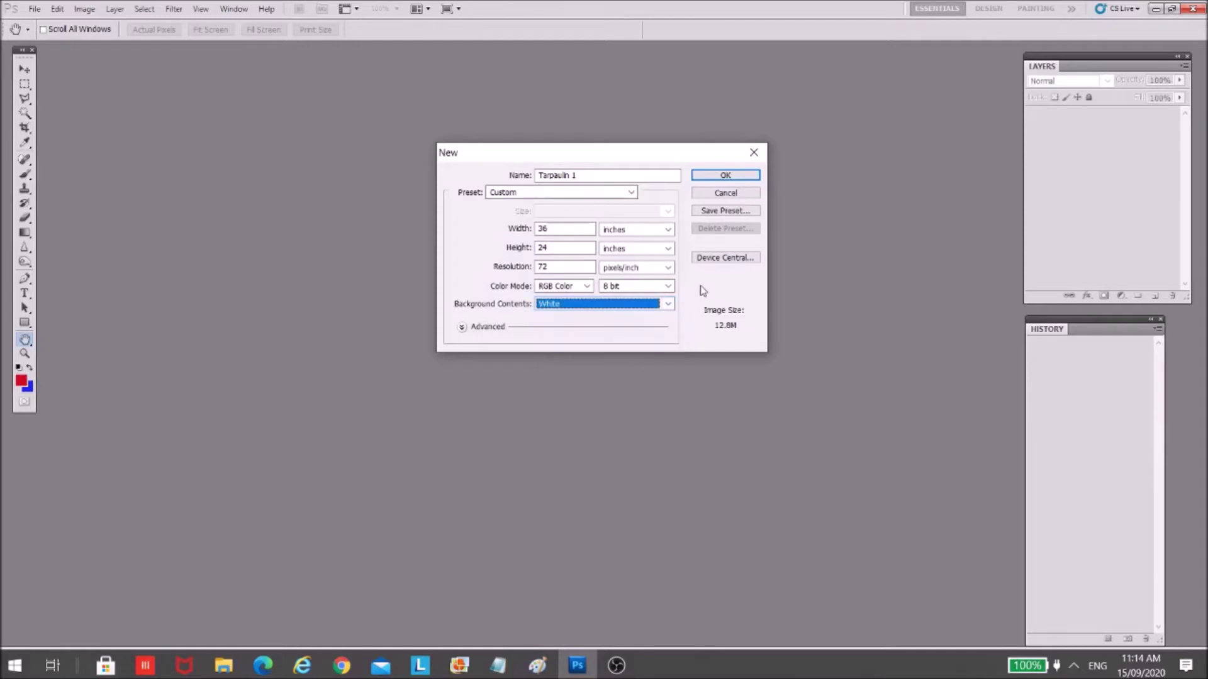
{"action": "left_click", "coordinate": [668, 304]}
{"action": "left_click", "coordinate": [663, 327]}
{"action": "left_click", "coordinate": [668, 304]}
{"action": "left_click", "coordinate": [659, 320]}
{"action": "left_click", "coordinate": [739, 178]}
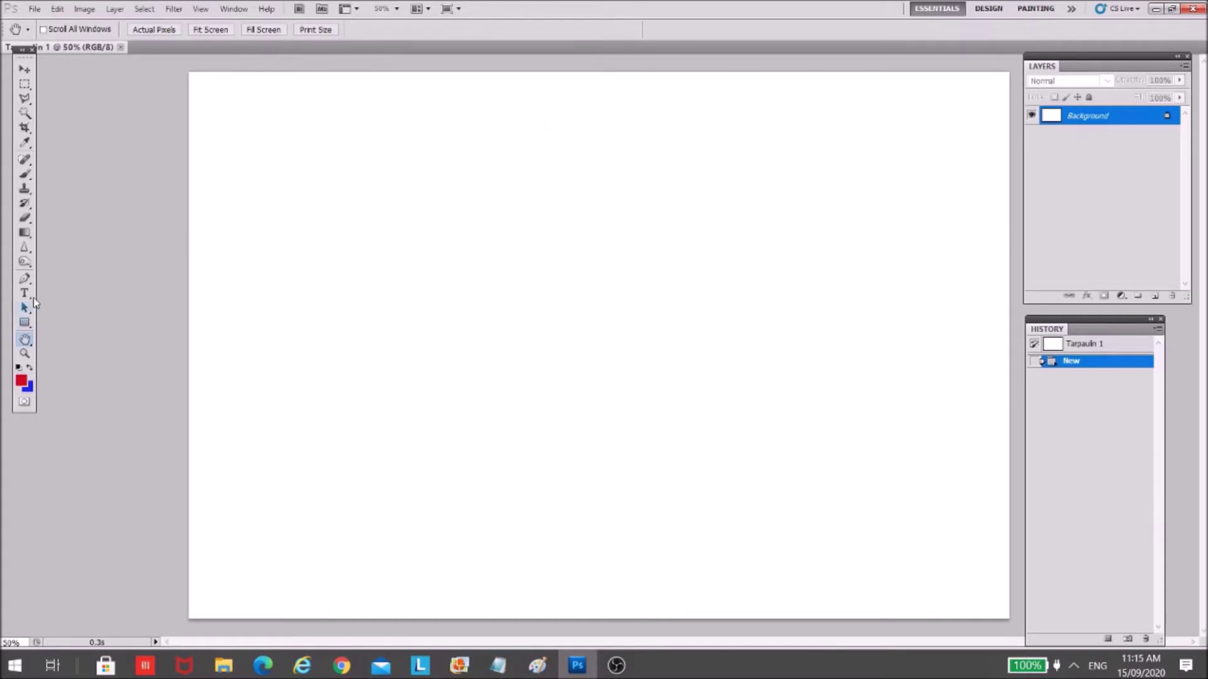
- Select the Gradient Tool and check the gradient presets without changing them
{"action": "left_click", "coordinate": [27, 237]}
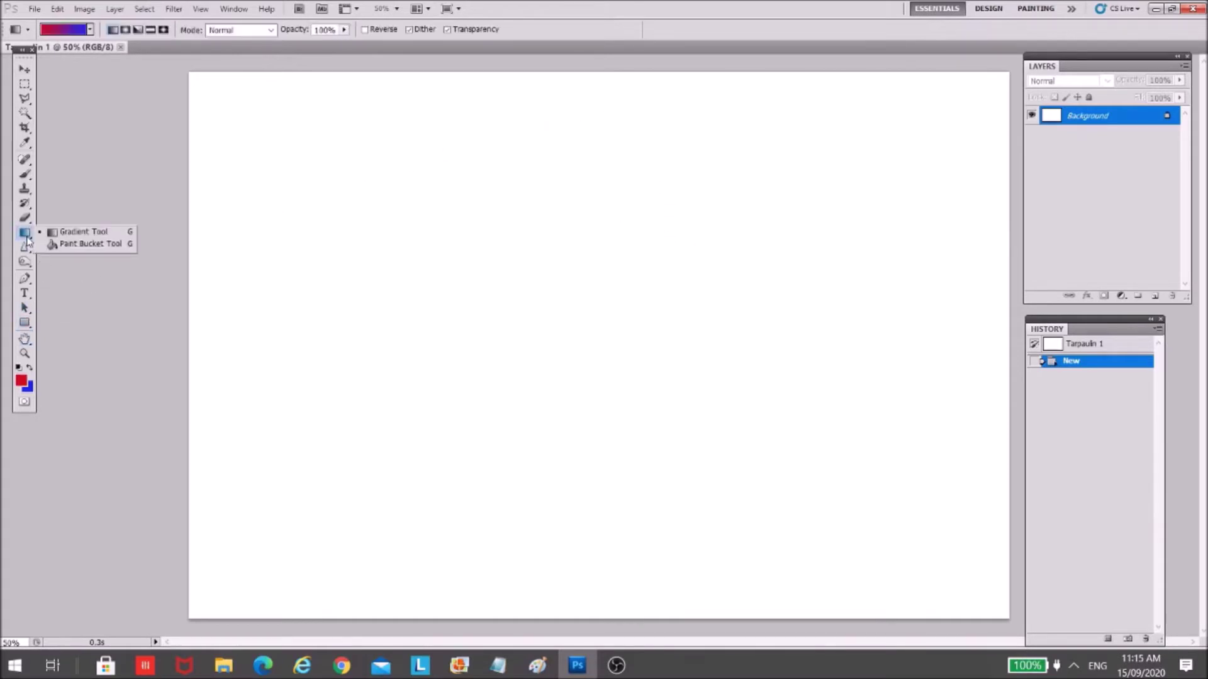
{"action": "left_click", "coordinate": [61, 234]}
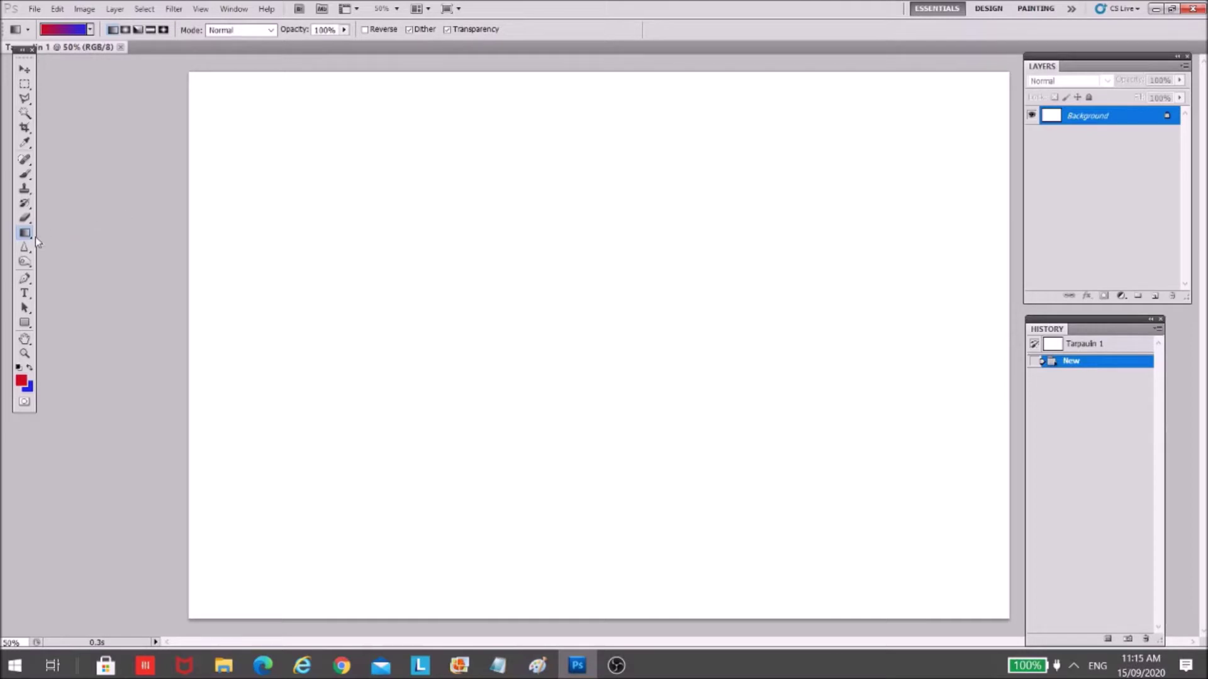
{"action": "left_click", "coordinate": [90, 29]}
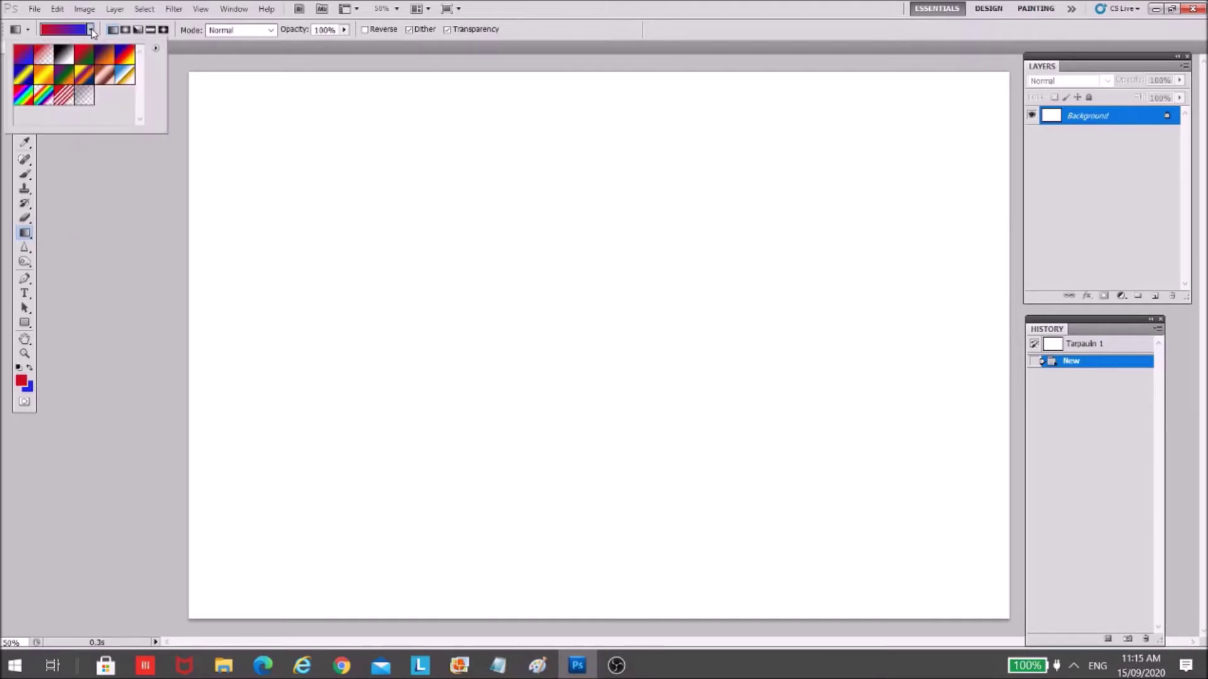
{"action": "left_click", "coordinate": [186, 116]}
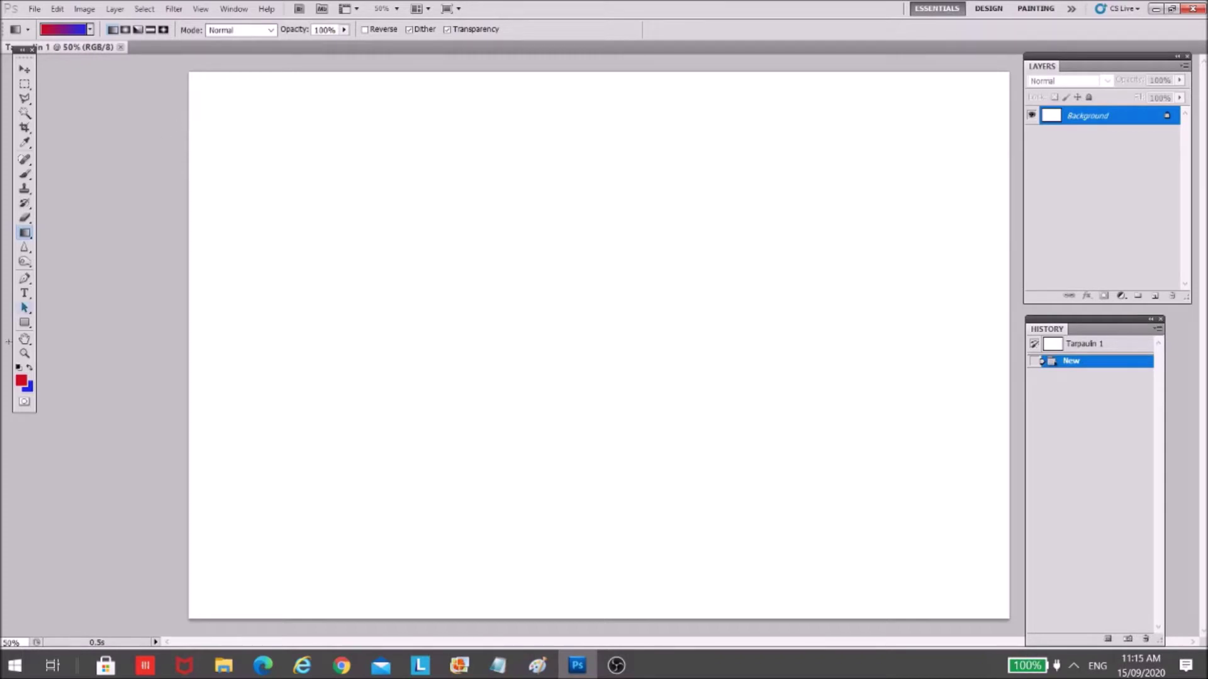
- Set the foreground colour to a dark green in the Color Picker
{"action": "left_click", "coordinate": [22, 383]}
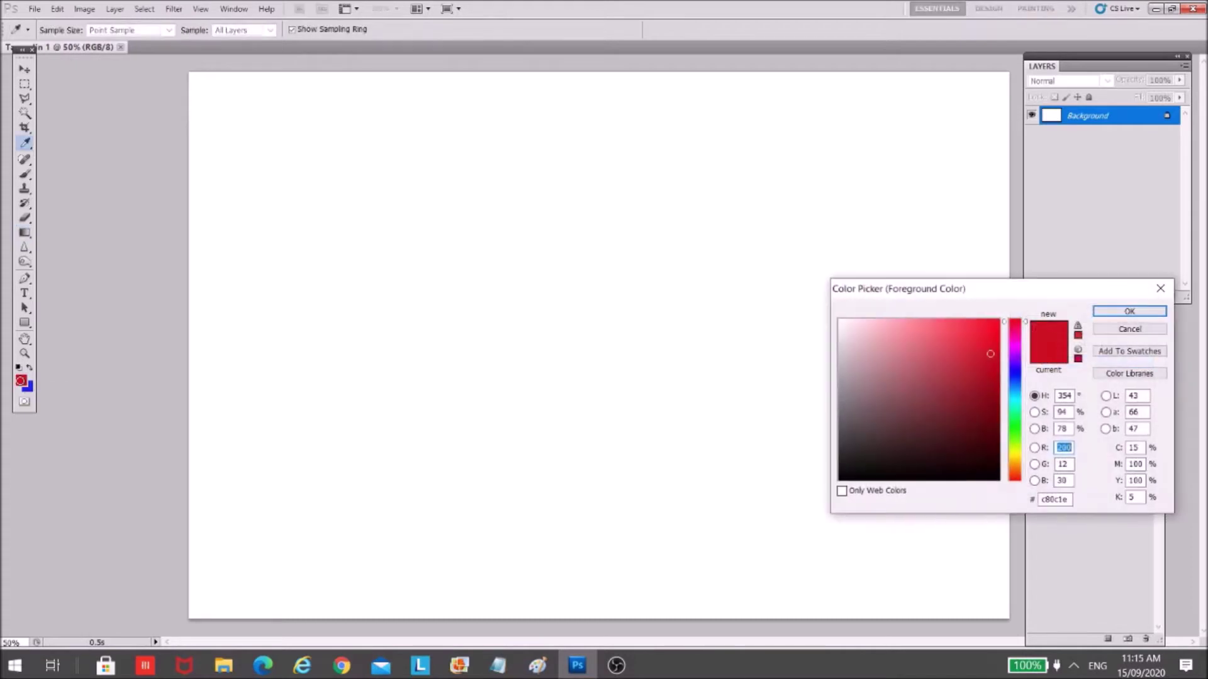
{"action": "left_click", "coordinate": [1014, 427]}
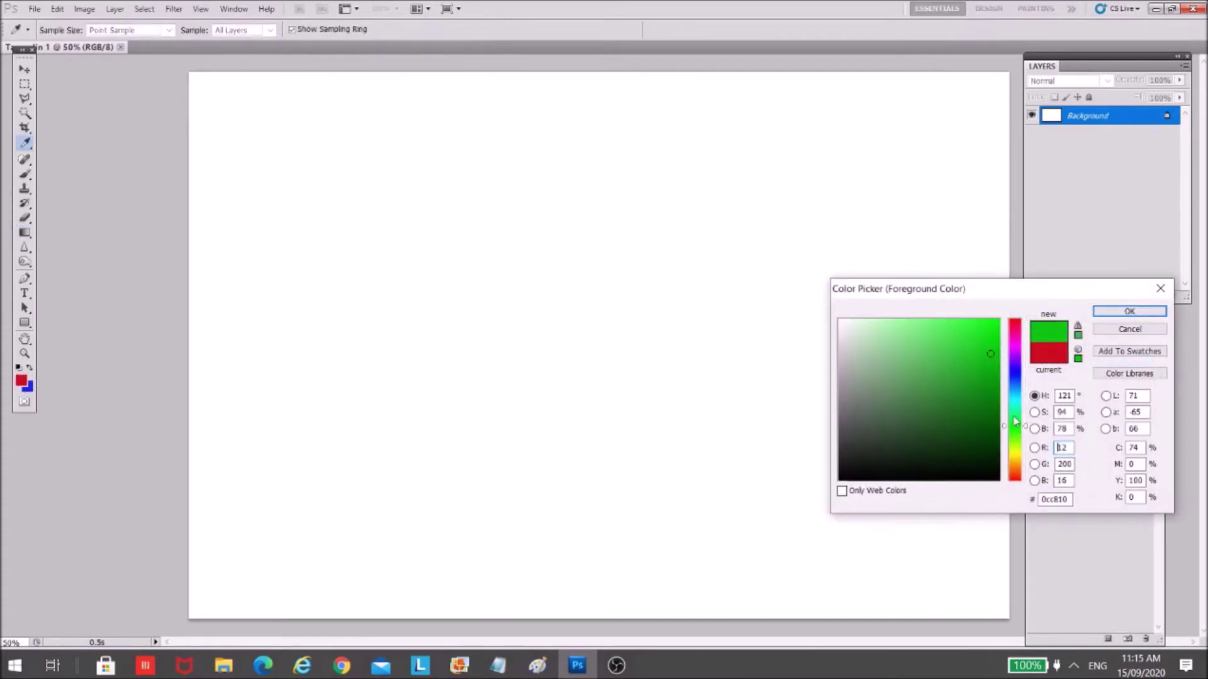
{"action": "mouse_move", "coordinate": [992, 386]}
{"action": "left_mouse_down"}
{"action": "mouse_move", "coordinate": [989, 403]}
{"action": "mouse_move", "coordinate": [996, 374]}
{"action": "mouse_move", "coordinate": [1013, 380]}
{"action": "mouse_move", "coordinate": [1013, 443]}
{"action": "mouse_move", "coordinate": [1018, 329]}
{"action": "mouse_move", "coordinate": [1018, 432]}
{"action": "left_mouse_up"}
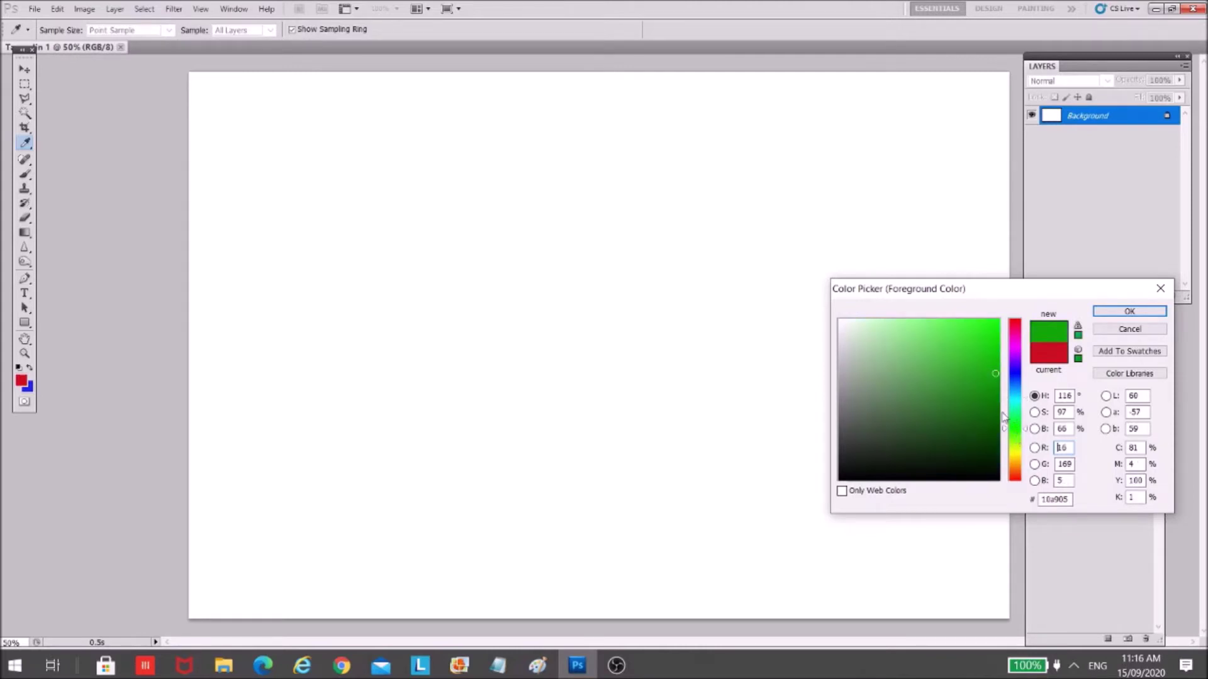
{"action": "left_click", "coordinate": [988, 381]}
{"action": "left_click", "coordinate": [1130, 310]}
{"action": "key", "text": "g"}
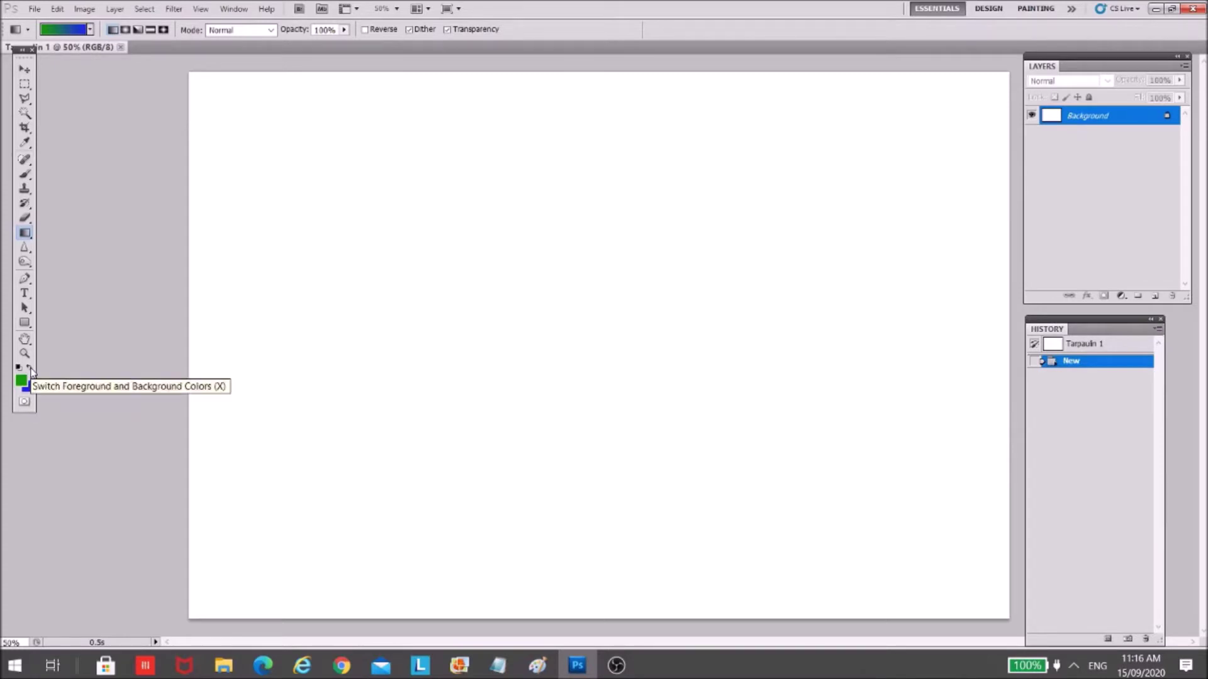
- Swap the foreground and background colours so blue comes first
{"action": "left_click", "coordinate": [31, 371]}
{"action": "left_click", "coordinate": [30, 371]}
{"action": "left_click", "coordinate": [30, 371]}
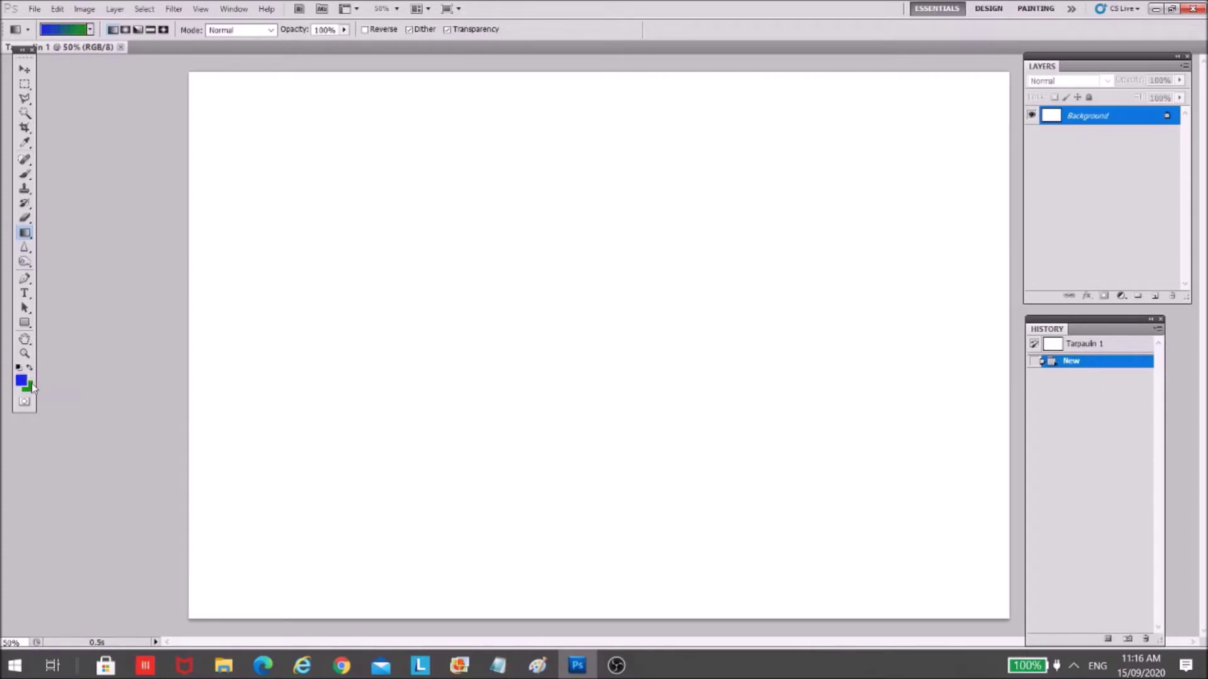
{"action": "left_click", "coordinate": [31, 368]}
{"action": "left_click", "coordinate": [32, 367]}
- Drag a vertical gradient down the canvas so blue sits on top and green below
{"action": "left_click_drag", "start_coordinate": [579, 595], "coordinate": [584, 334]}
{"action": "left_click_drag", "start_coordinate": [586, 339], "coordinate": [579, 339]}
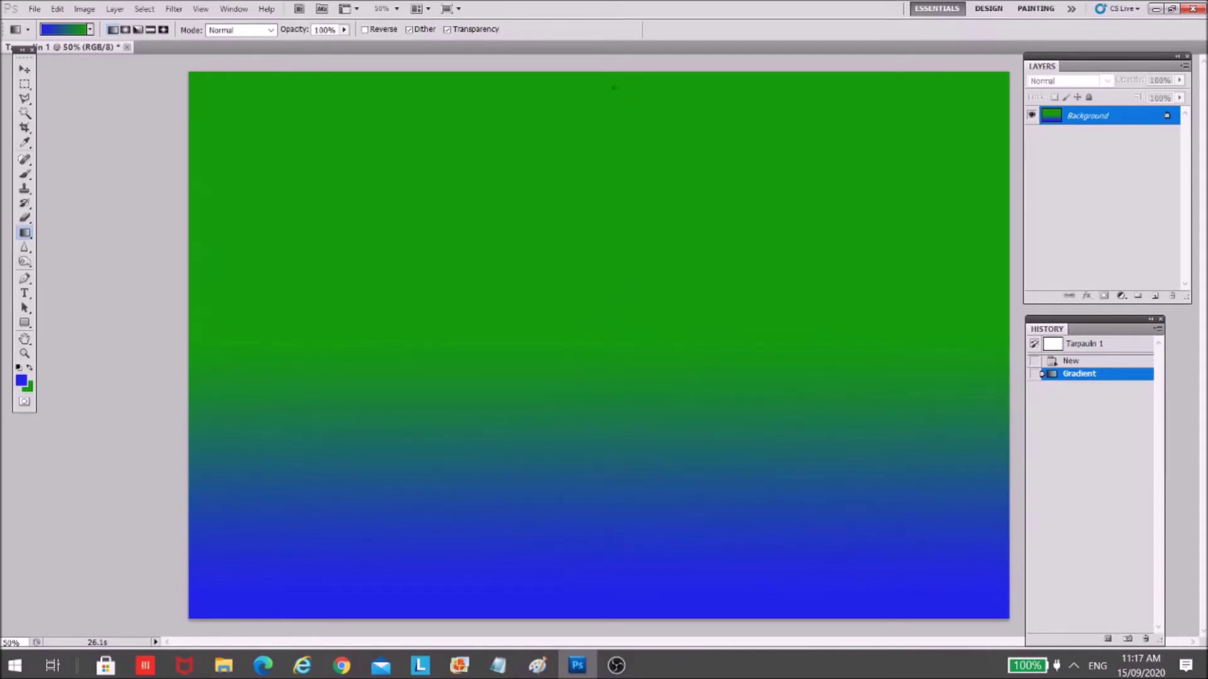
{"action": "left_click_drag", "start_coordinate": [593, 81], "coordinate": [596, 440]}
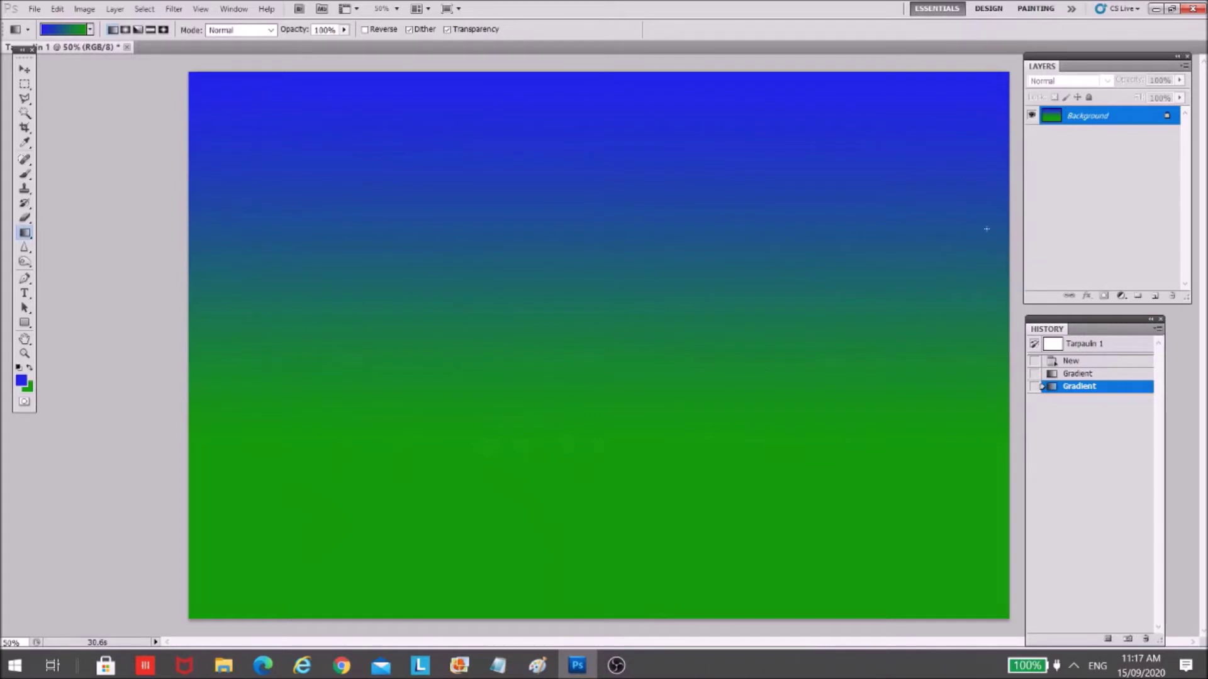
- Lighten the blue foreground colour and redraw the vertical gradient
{"action": "left_click", "coordinate": [21, 380]}
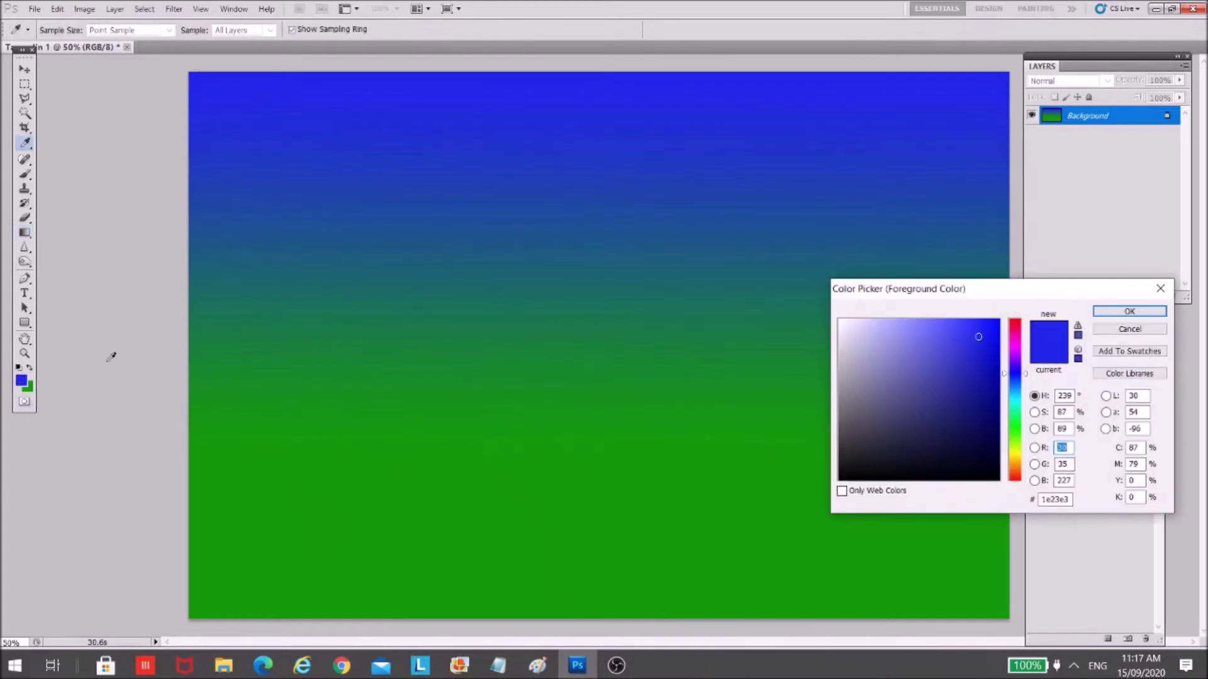
{"action": "left_click", "coordinate": [940, 325]}
{"action": "left_click", "coordinate": [1129, 312]}
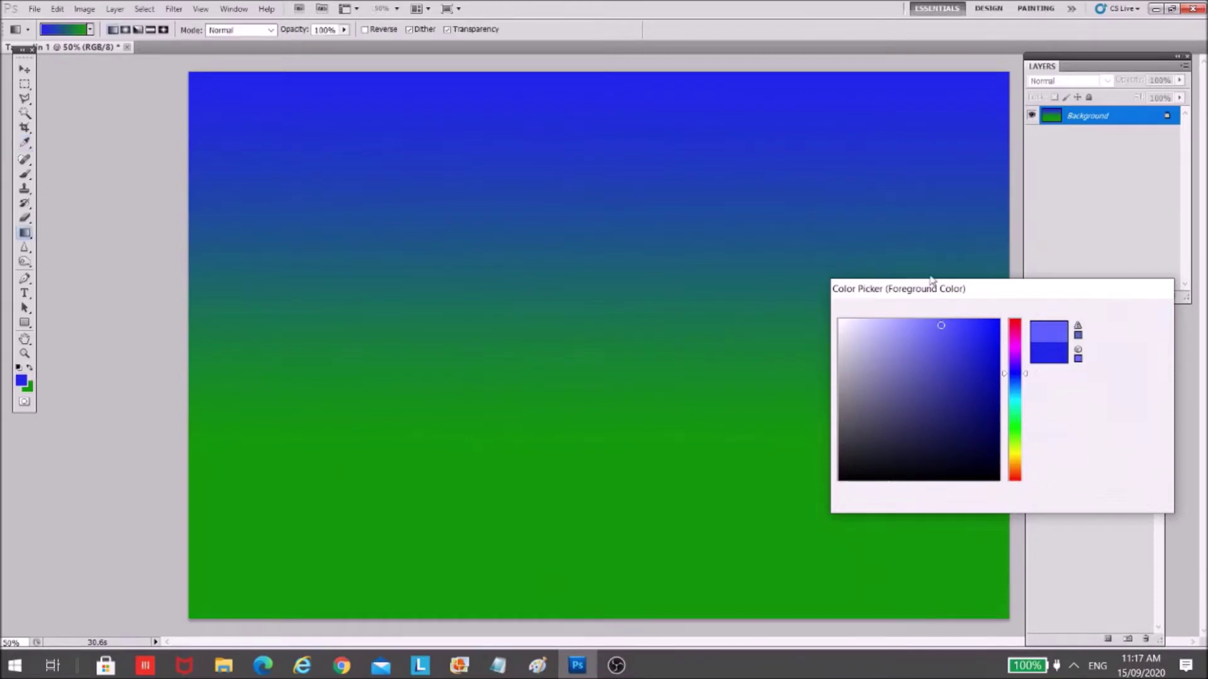
{"action": "left_click_drag", "start_coordinate": [590, 92], "coordinate": [579, 422]}
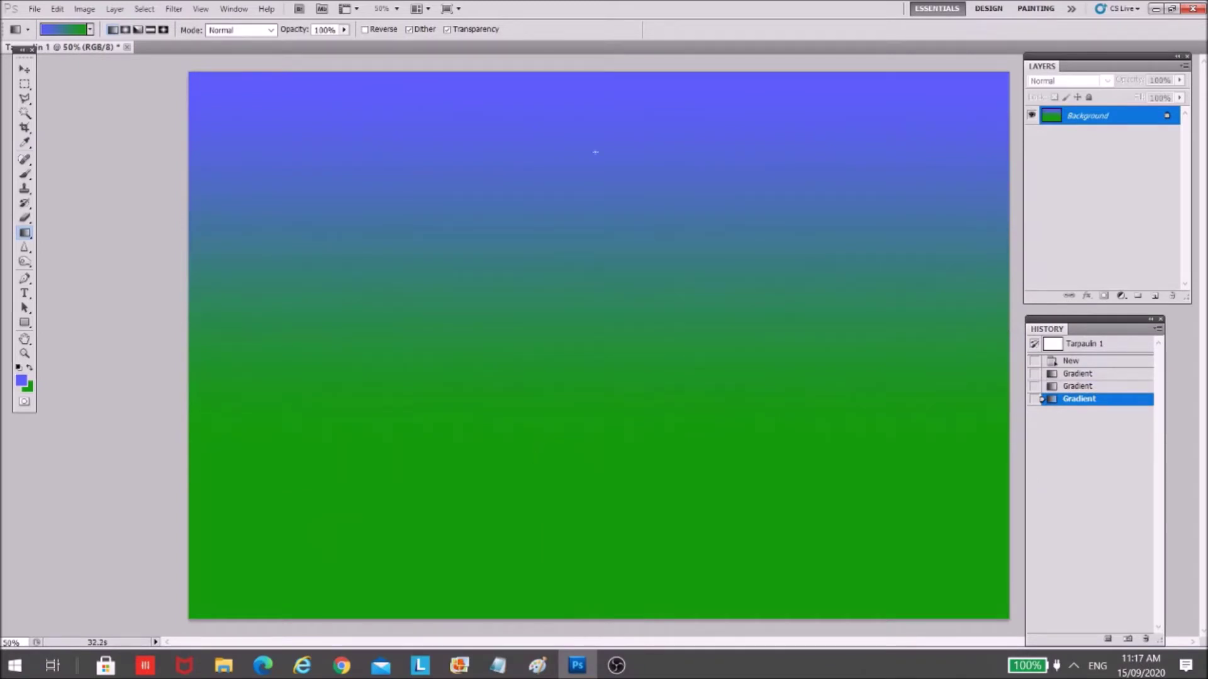
{"action": "left_click_drag", "start_coordinate": [592, 165], "coordinate": [595, 368]}
{"action": "left_click_drag", "start_coordinate": [594, 484], "coordinate": [594, 485]}
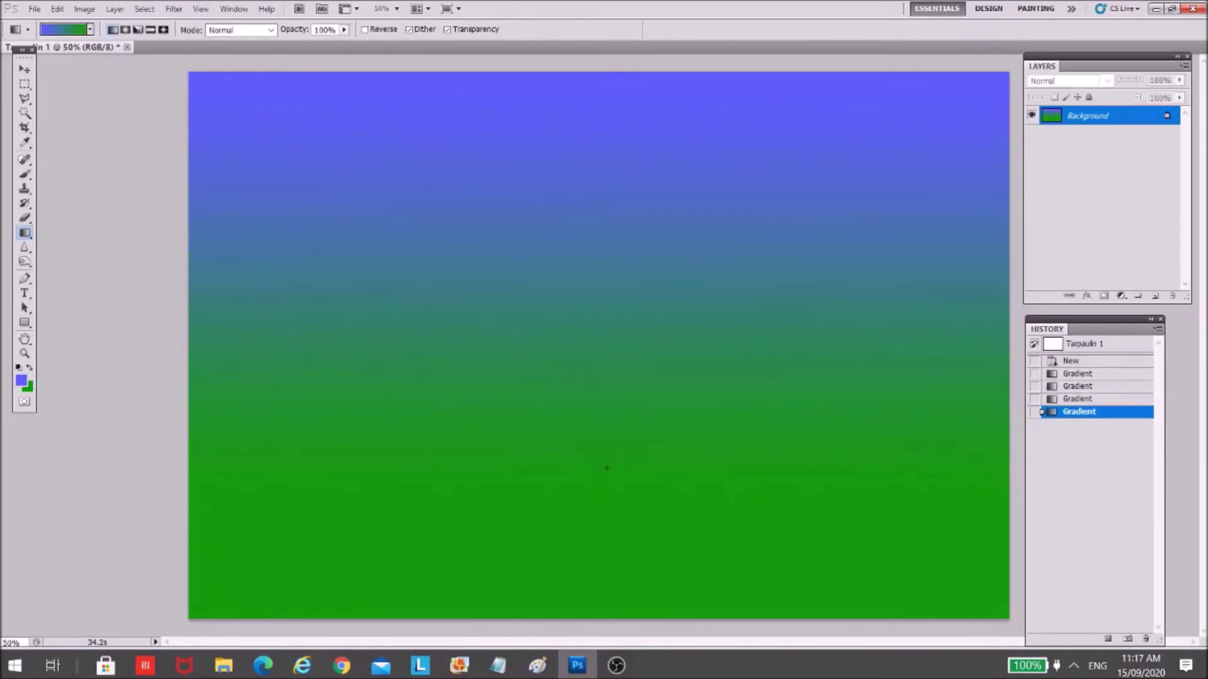
- Lighten the green background colour and redraw the blue-to-green gradient
{"action": "left_click", "coordinate": [32, 388]}
{"action": "mouse_move", "coordinate": [939, 358]}
{"action": "left_mouse_down"}
{"action": "mouse_move", "coordinate": [954, 334]}
{"action": "mouse_move", "coordinate": [965, 339]}
{"action": "mouse_move", "coordinate": [938, 357]}
{"action": "left_mouse_up"}
{"action": "left_click", "coordinate": [1163, 313]}
{"action": "left_click_drag", "start_coordinate": [558, 461], "coordinate": [559, 461]}
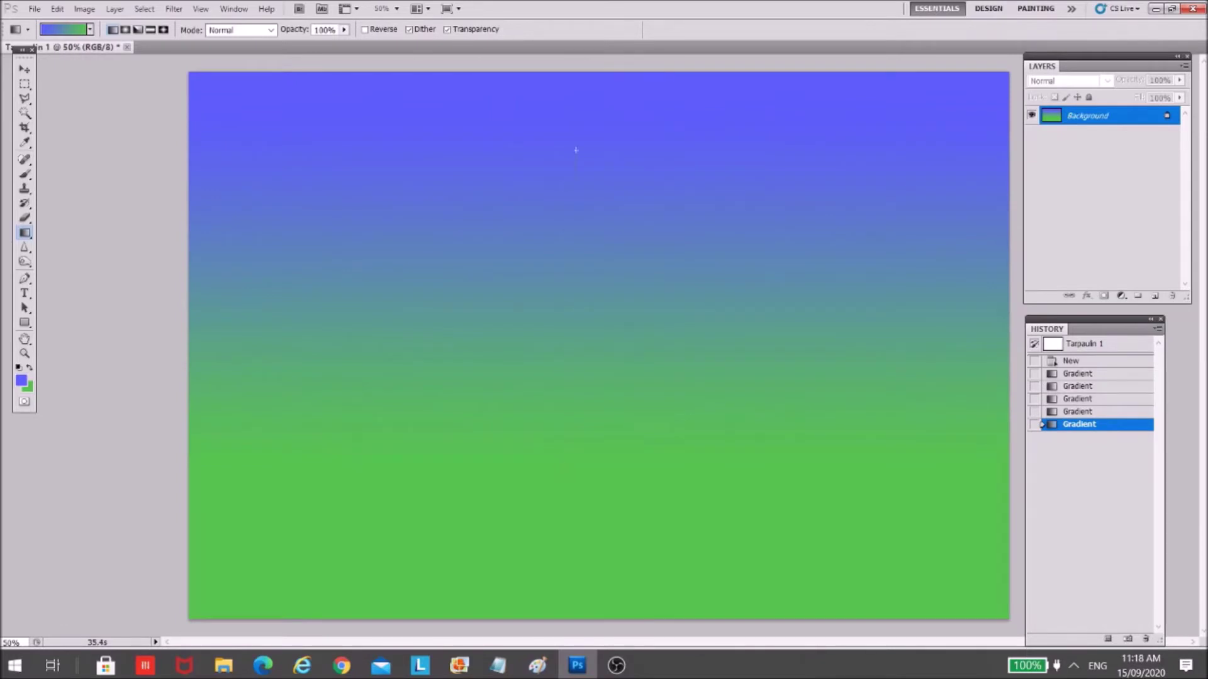
{"action": "left_click_drag", "start_coordinate": [546, 365], "coordinate": [545, 365]}
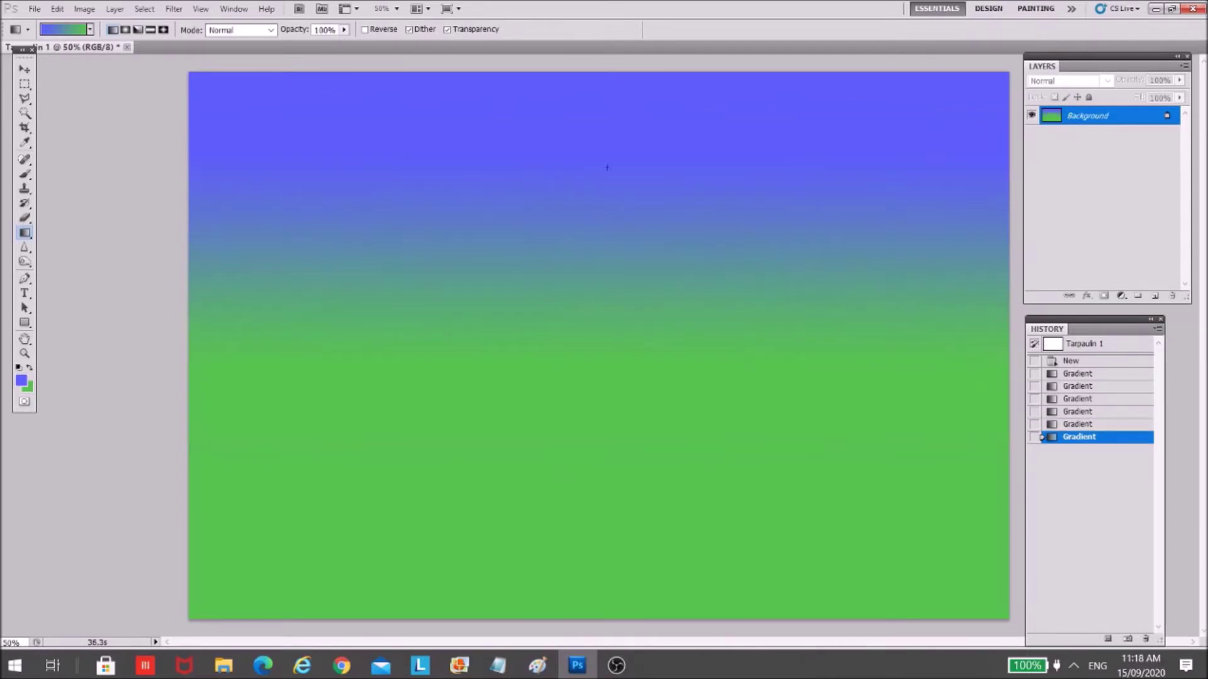
{"action": "left_click_drag", "start_coordinate": [576, 410], "coordinate": [575, 418]}
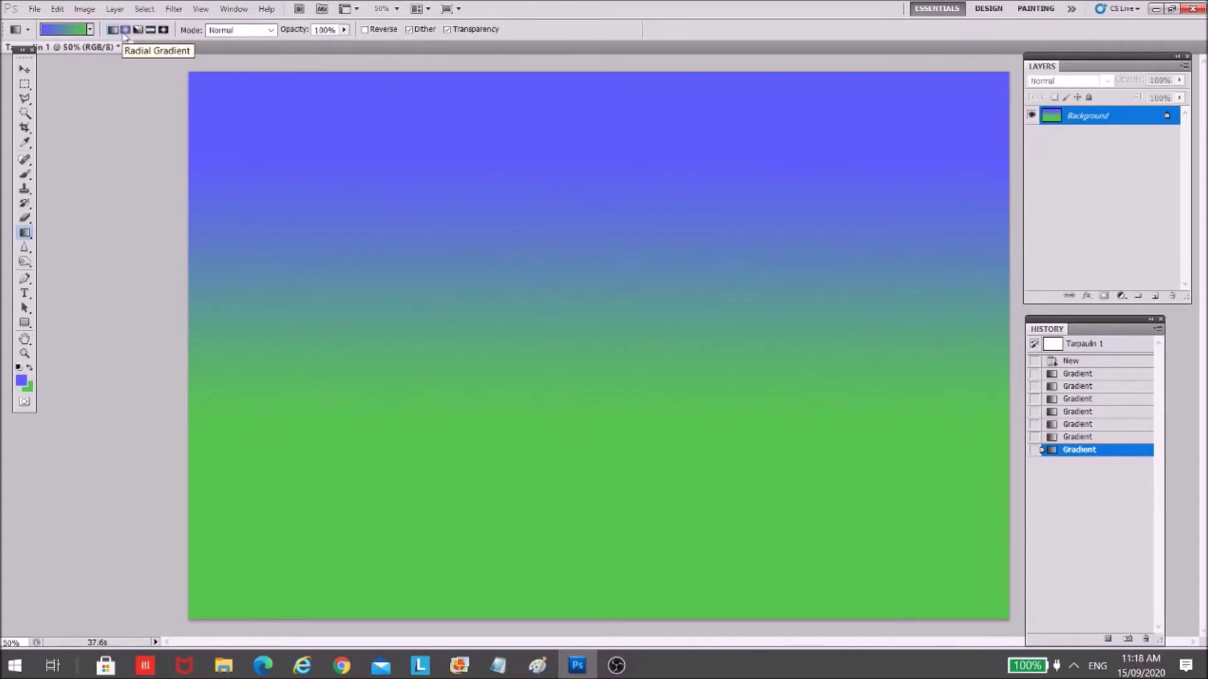
- Switch to Radial Gradient and drag from the centre to make a blue glow on green
{"action": "left_click", "coordinate": [124, 30]}
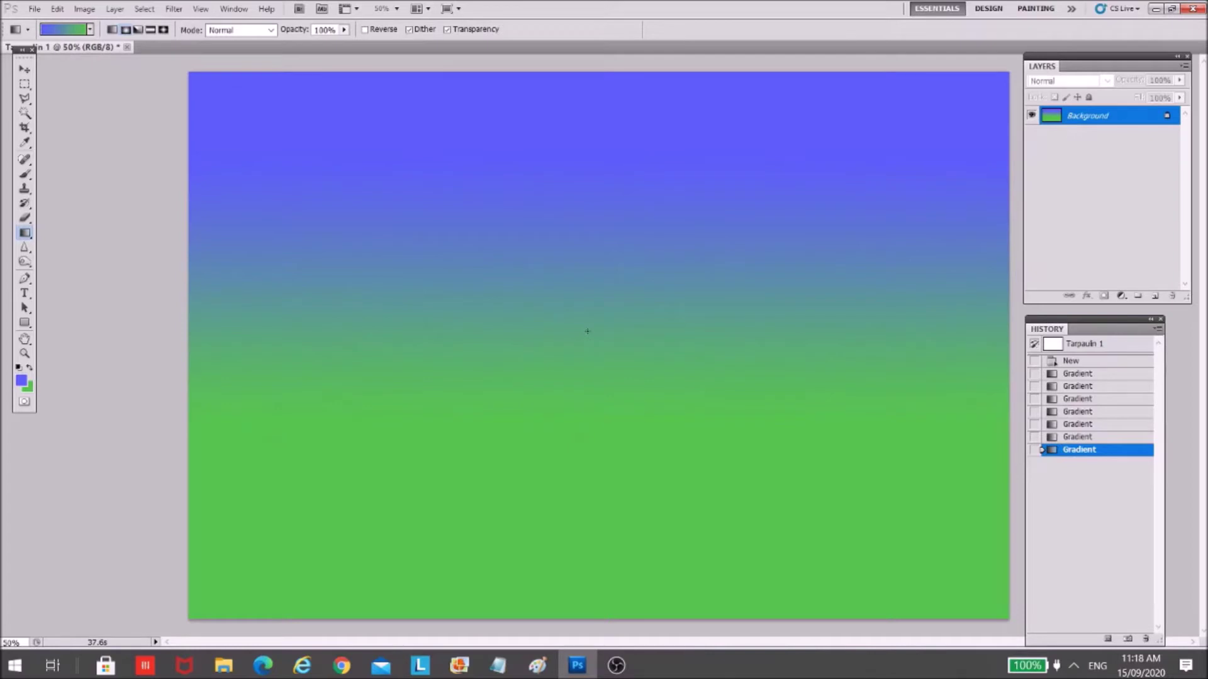
{"action": "left_click_drag", "start_coordinate": [588, 244], "coordinate": [587, 223]}
{"action": "left_click_drag", "start_coordinate": [678, 246], "coordinate": [681, 243]}
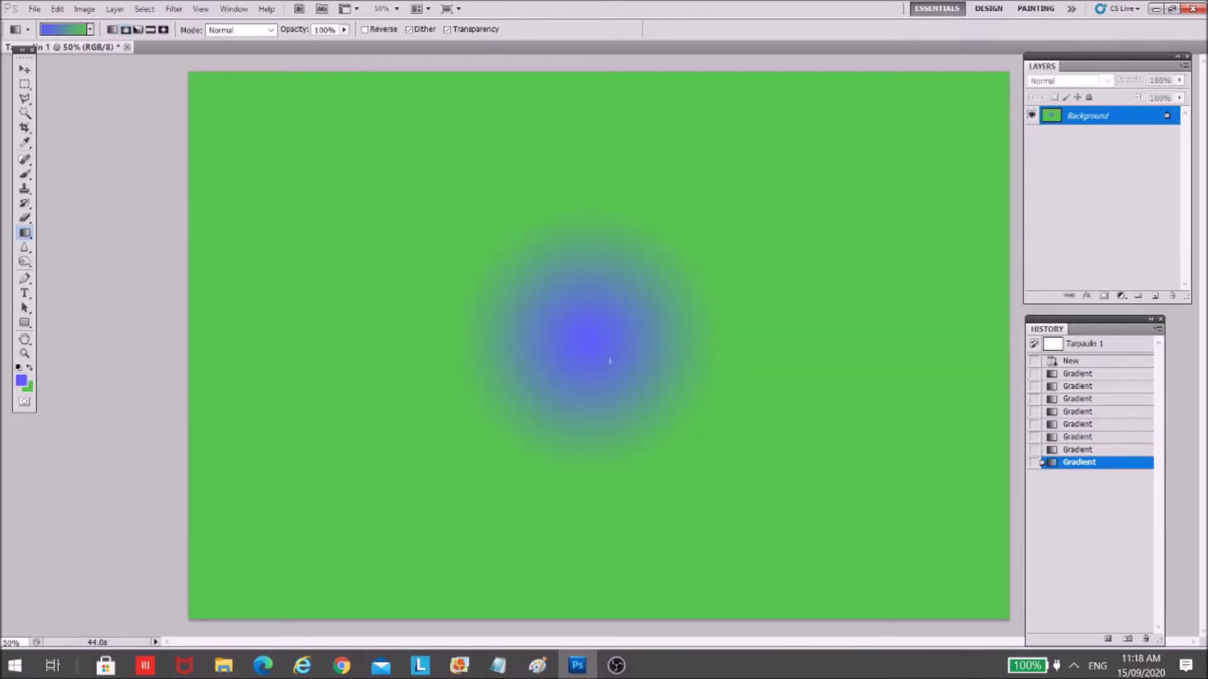
{"action": "left_click_drag", "start_coordinate": [843, 150], "coordinate": [843, 149]}
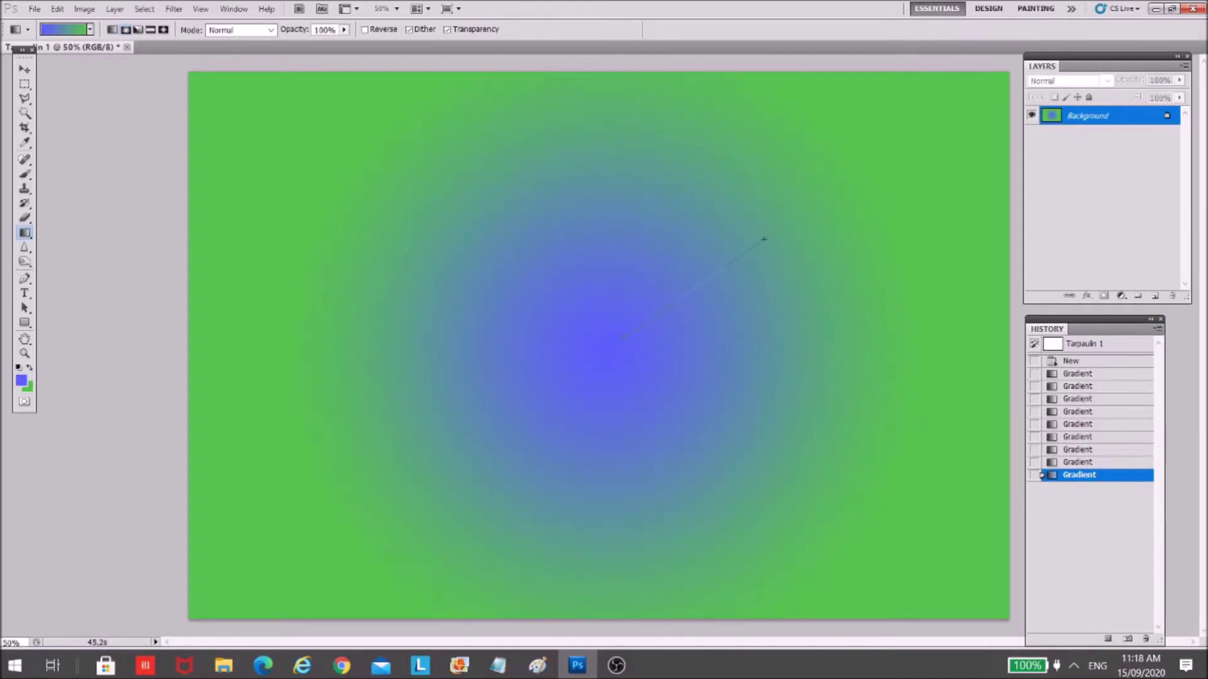
{"action": "left_click_drag", "start_coordinate": [764, 239], "coordinate": [765, 238]}
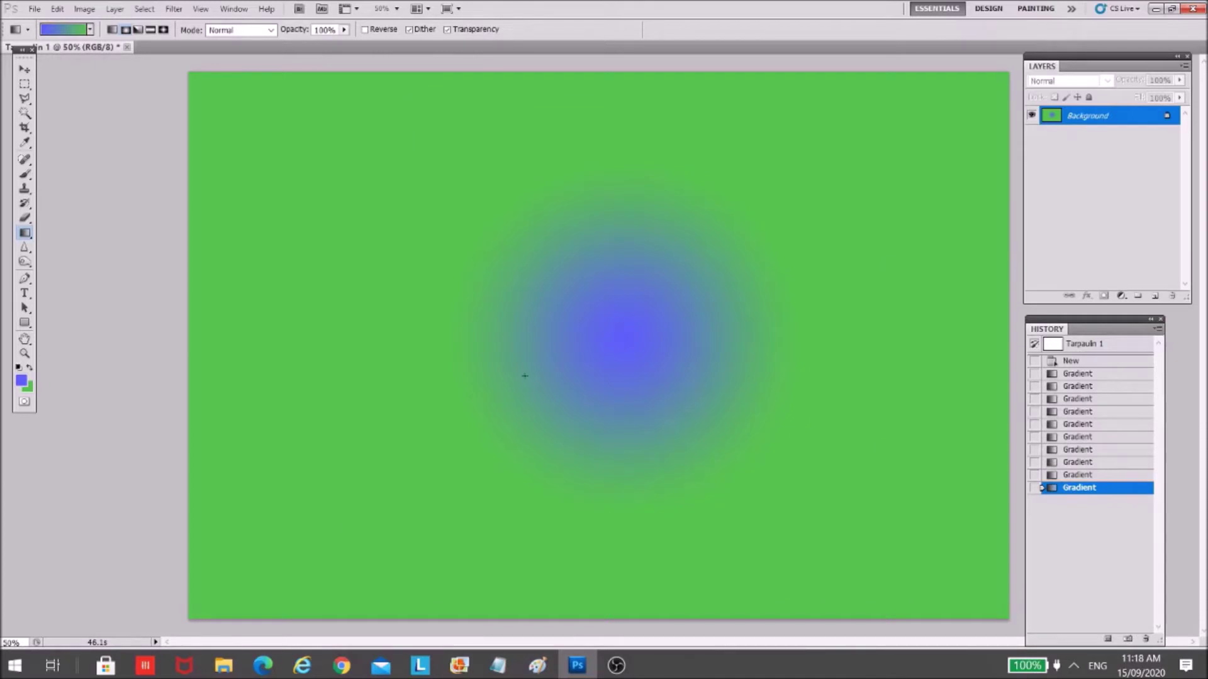
{"action": "left_click", "coordinate": [139, 30]}
- Drag angle gradients from points left of centre, sweeping blue and green around
{"action": "left_click_drag", "start_coordinate": [538, 319], "coordinate": [541, 316]}
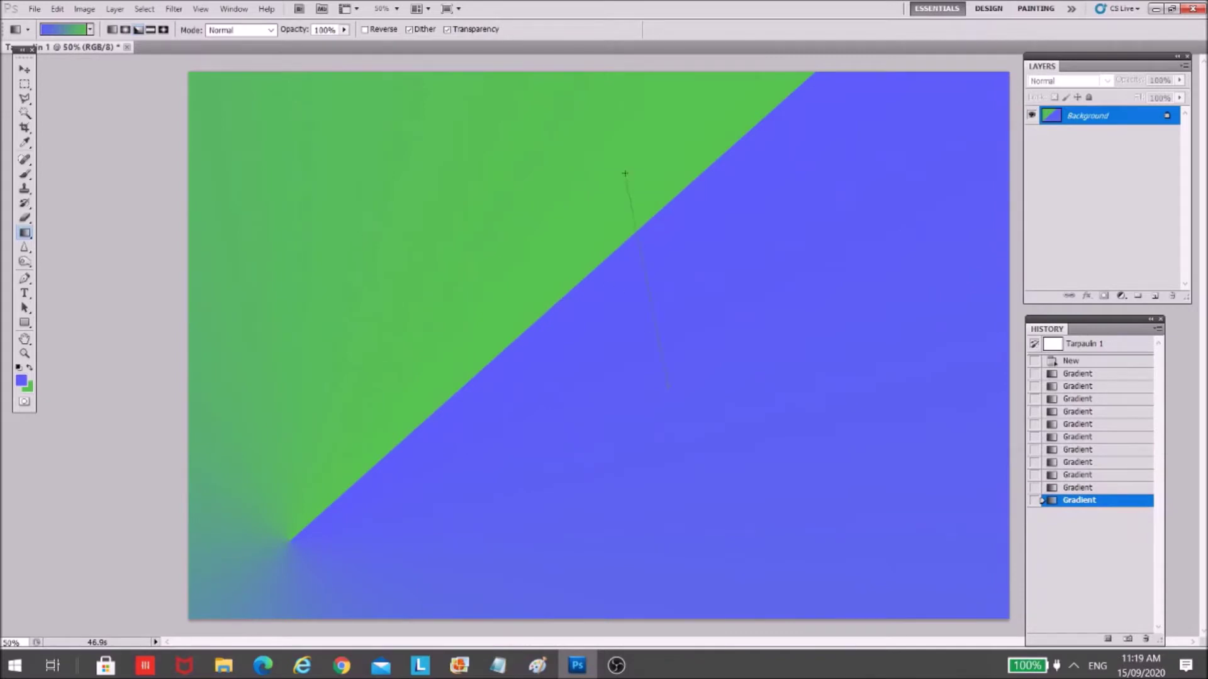
{"action": "left_click_drag", "start_coordinate": [625, 174], "coordinate": [625, 169]}
{"action": "left_click_drag", "start_coordinate": [698, 178], "coordinate": [706, 172]}
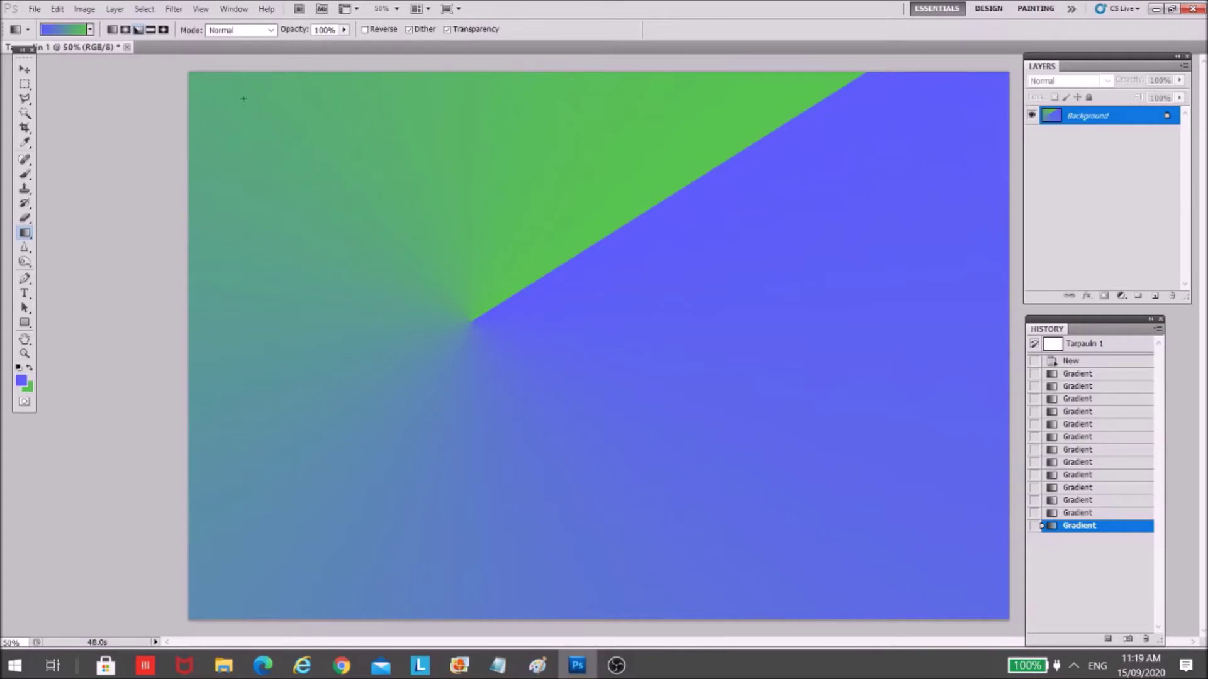
{"action": "left_click", "coordinate": [150, 30]}
- Draw reflected gradients in Normal mode, forming a tilted blue band across green
{"action": "left_click_drag", "start_coordinate": [571, 468], "coordinate": [587, 131]}
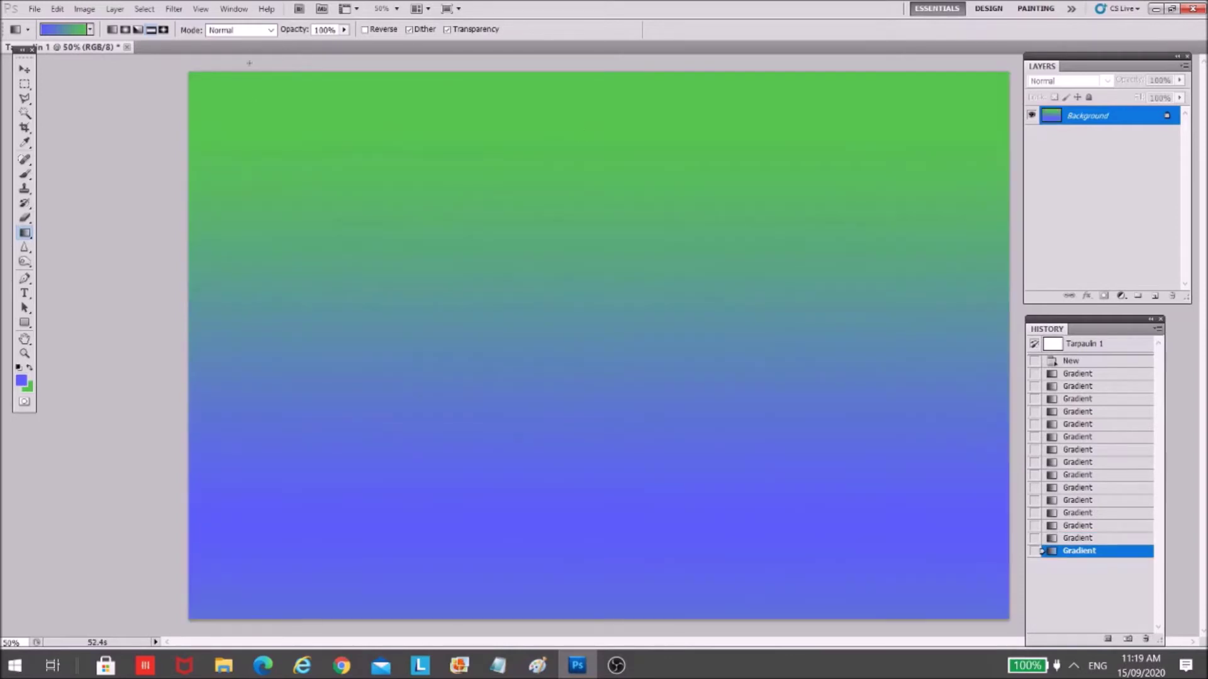
{"action": "left_click", "coordinate": [255, 30]}
{"action": "left_click", "coordinate": [256, 40]}
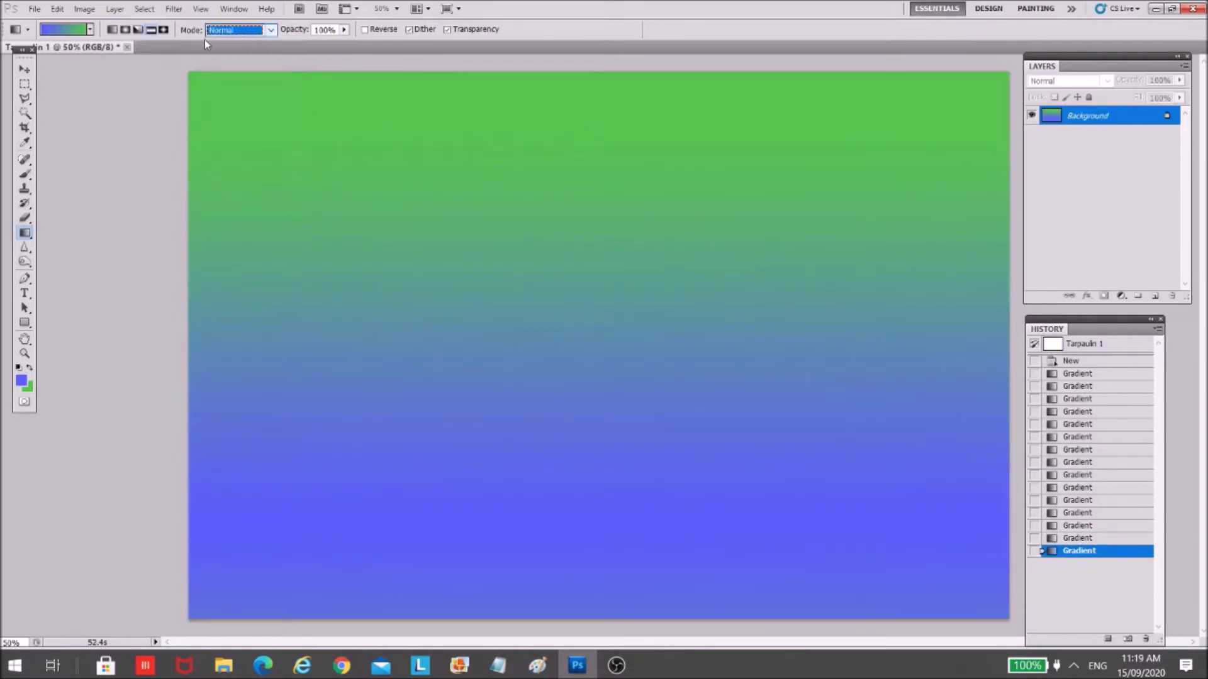
{"action": "left_click_drag", "start_coordinate": [604, 116], "coordinate": [604, 368]}
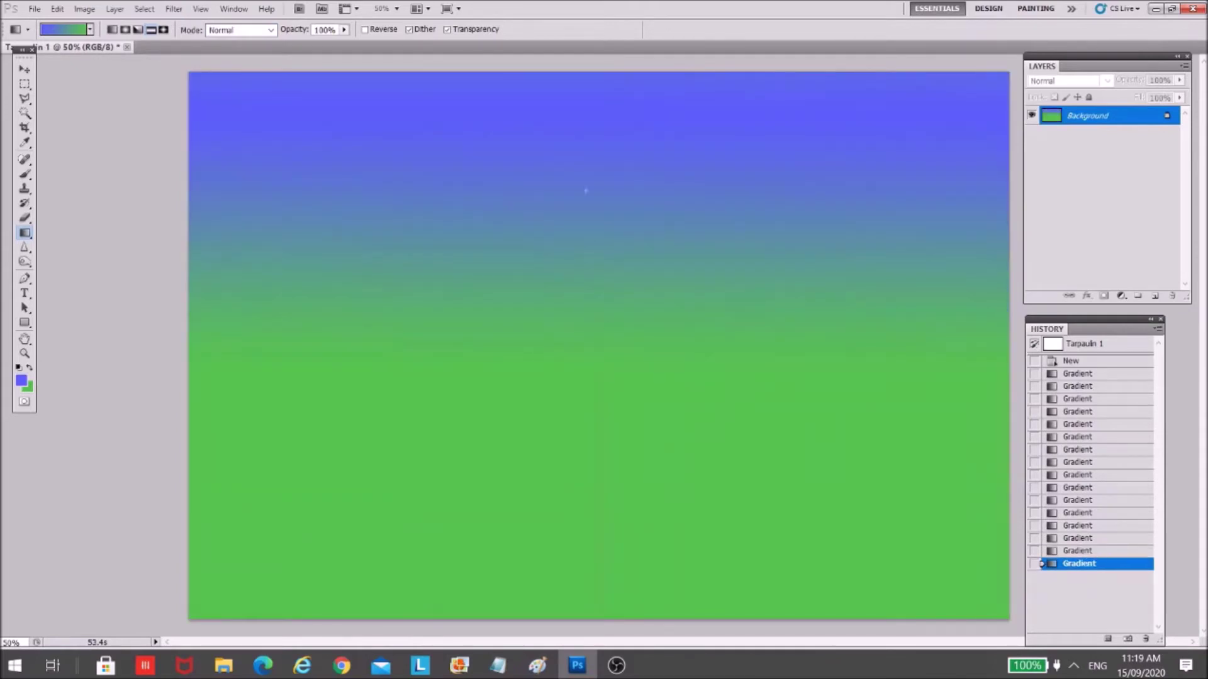
{"action": "left_click_drag", "start_coordinate": [577, 291], "coordinate": [579, 297]}
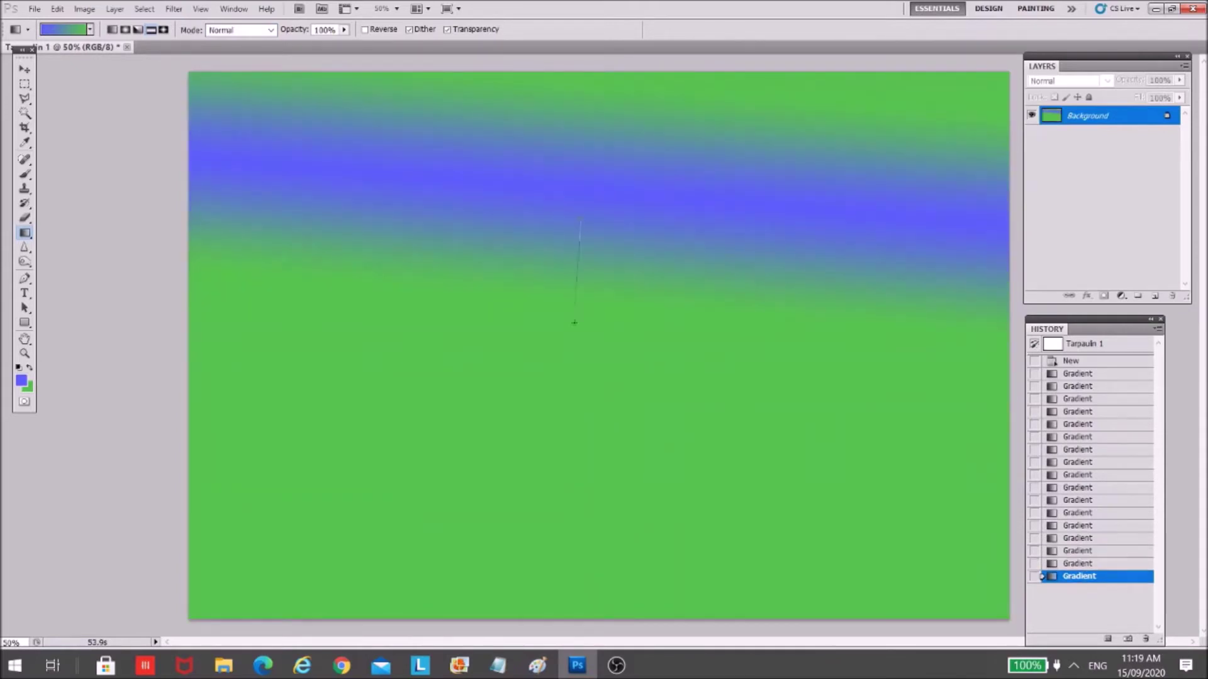
{"action": "left_click_drag", "start_coordinate": [591, 363], "coordinate": [588, 370]}
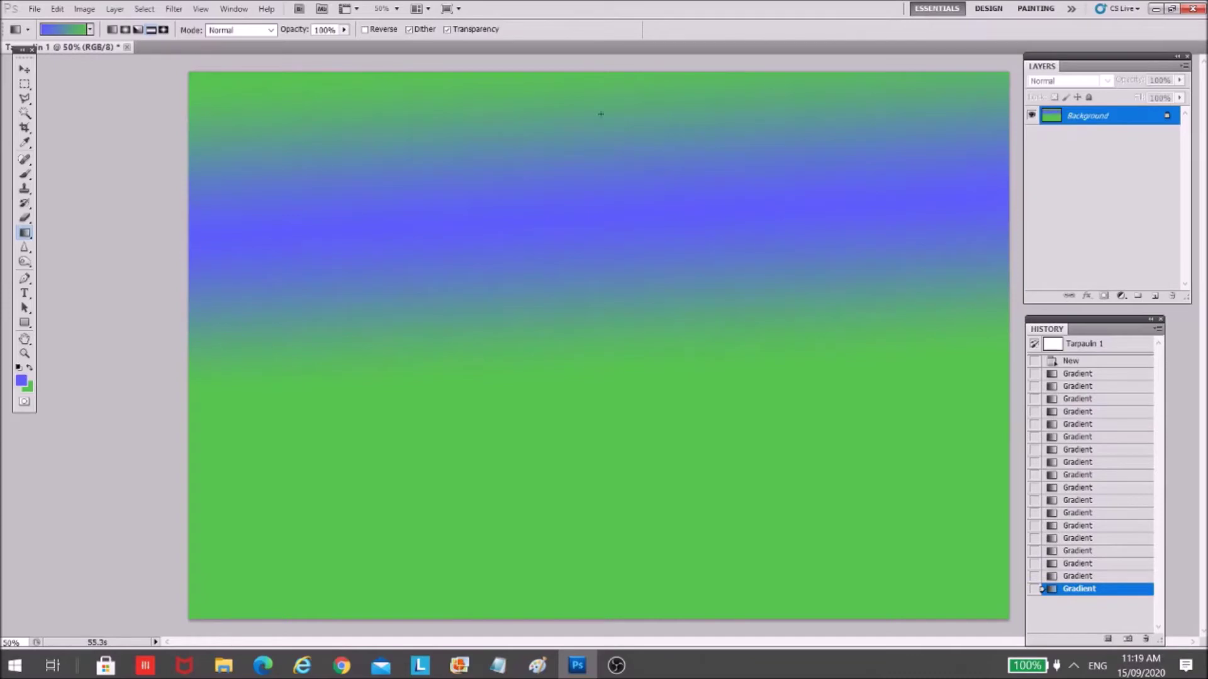
{"action": "left_click_drag", "start_coordinate": [558, 417], "coordinate": [558, 433]}
{"action": "left_click_drag", "start_coordinate": [575, 375], "coordinate": [578, 389]}
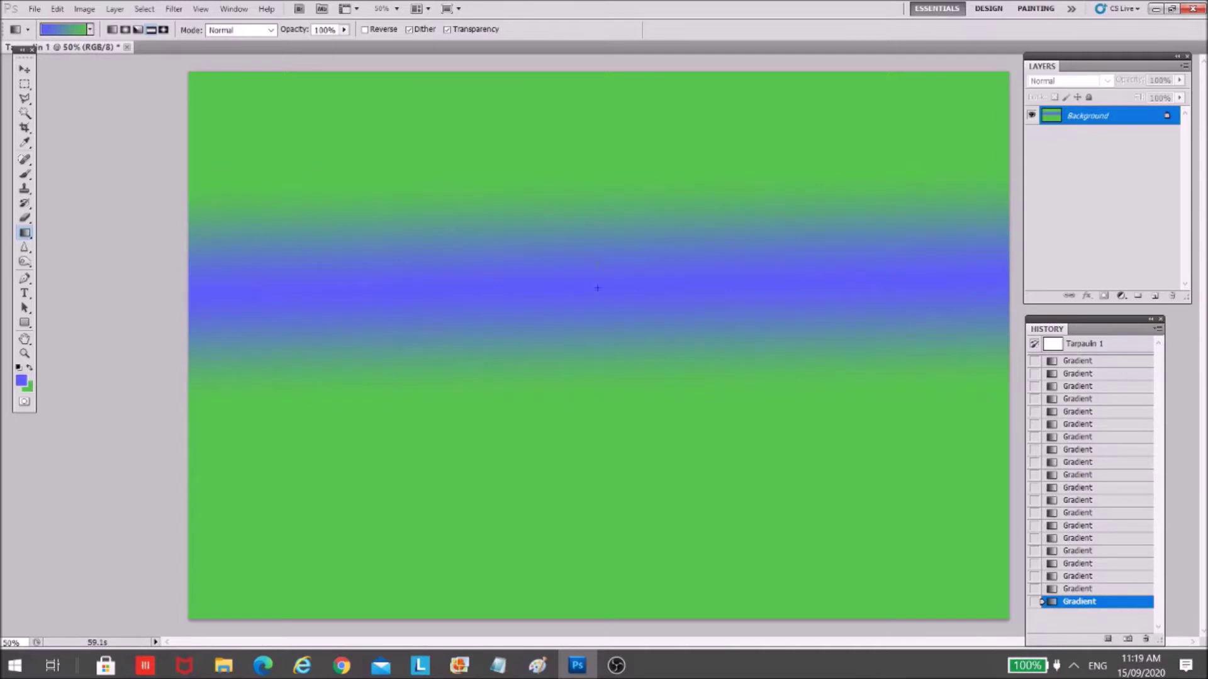
- Try diamond gradients, then drag a linear blue-to-green gradient from top to bottom
{"action": "left_click_drag", "start_coordinate": [598, 382], "coordinate": [598, 381]}
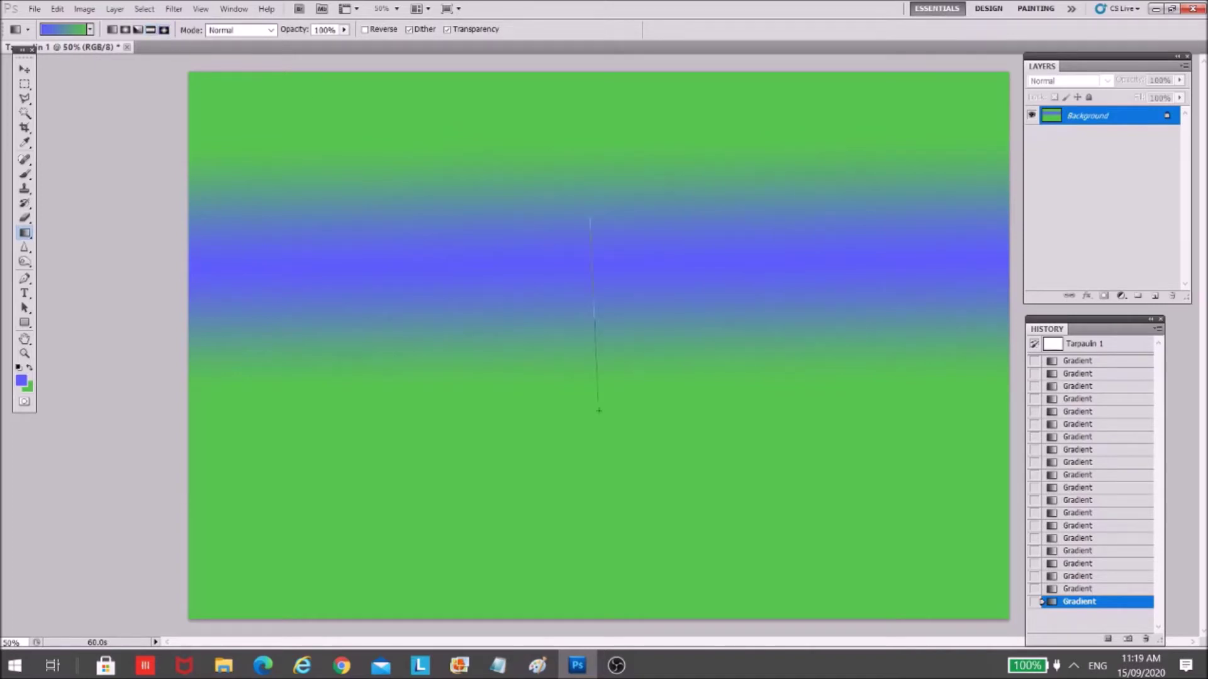
{"action": "left_click_drag", "start_coordinate": [599, 410], "coordinate": [601, 412]}
{"action": "left_click_drag", "start_coordinate": [580, 487], "coordinate": [604, 500]}
{"action": "left_click_drag", "start_coordinate": [585, 459], "coordinate": [584, 495]}
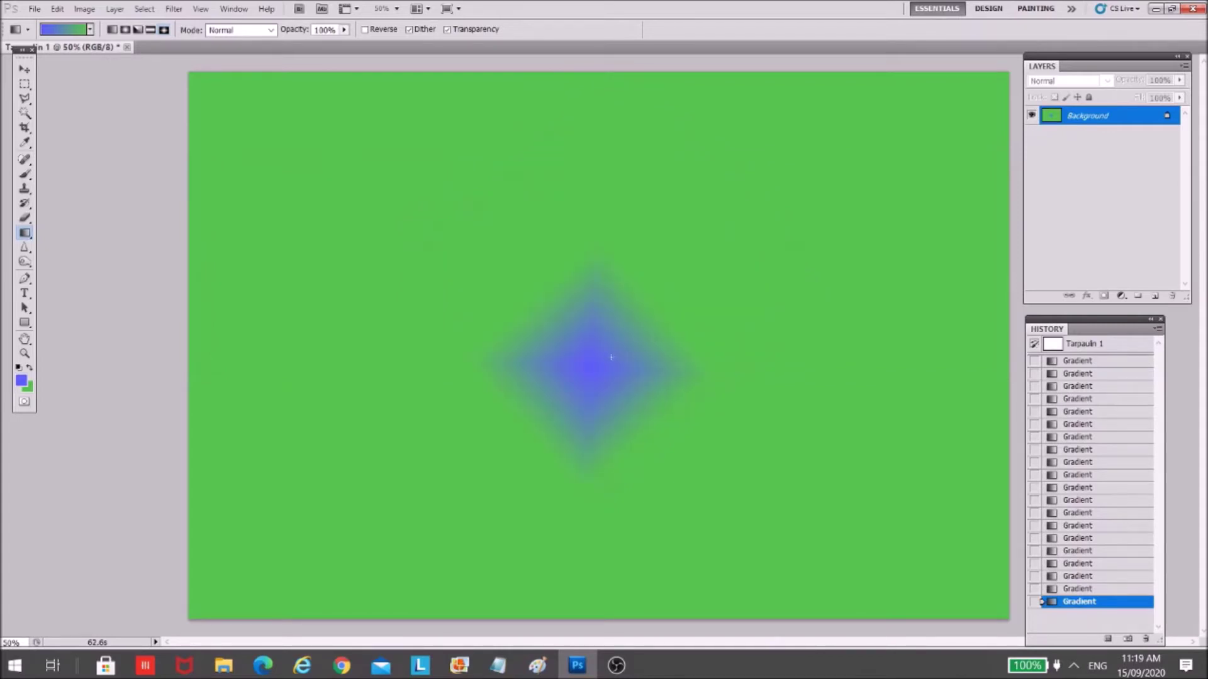
{"action": "left_click_drag", "start_coordinate": [625, 224], "coordinate": [621, 217]}
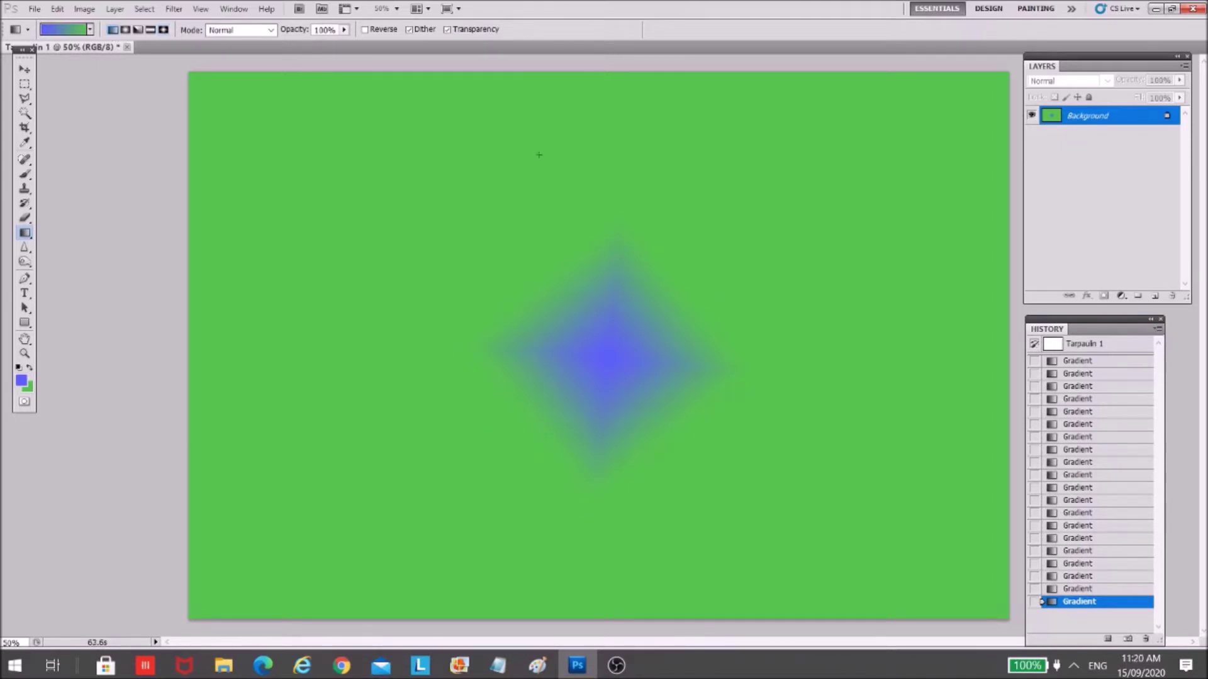
{"action": "left_click_drag", "start_coordinate": [598, 119], "coordinate": [601, 454]}
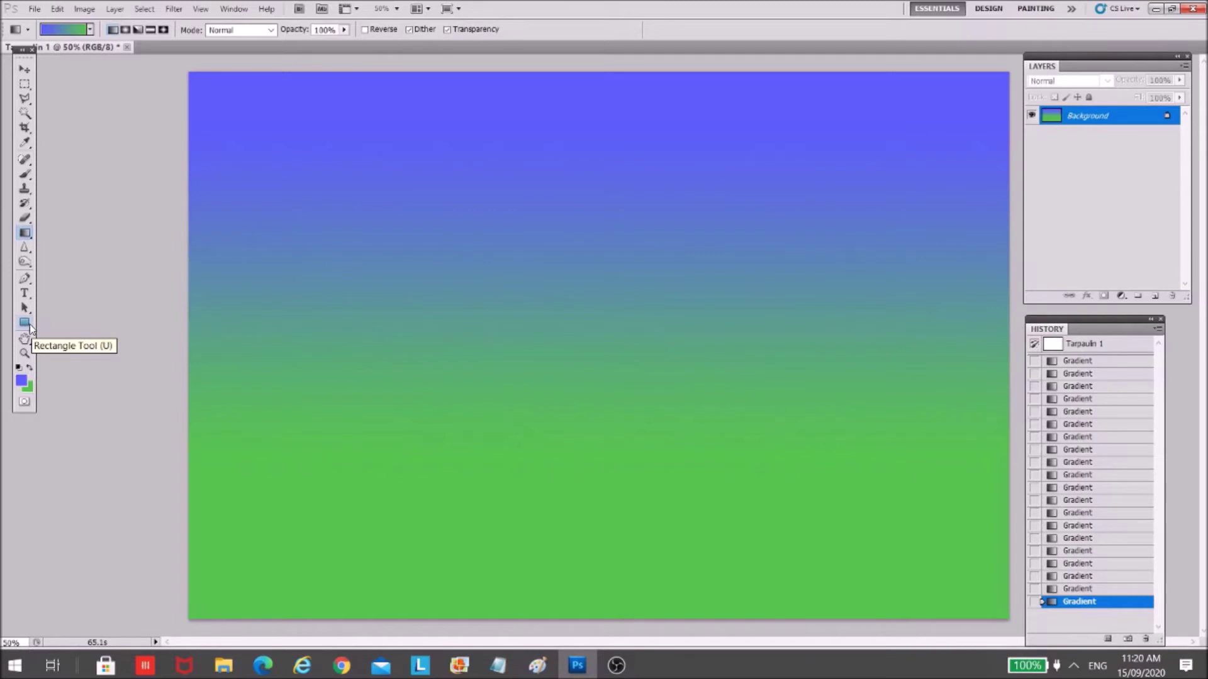
- Pick the Rectangle tool, set foreground to navy 202260, and draw a thin left-edge strip
{"action": "left_click", "coordinate": [25, 323]}
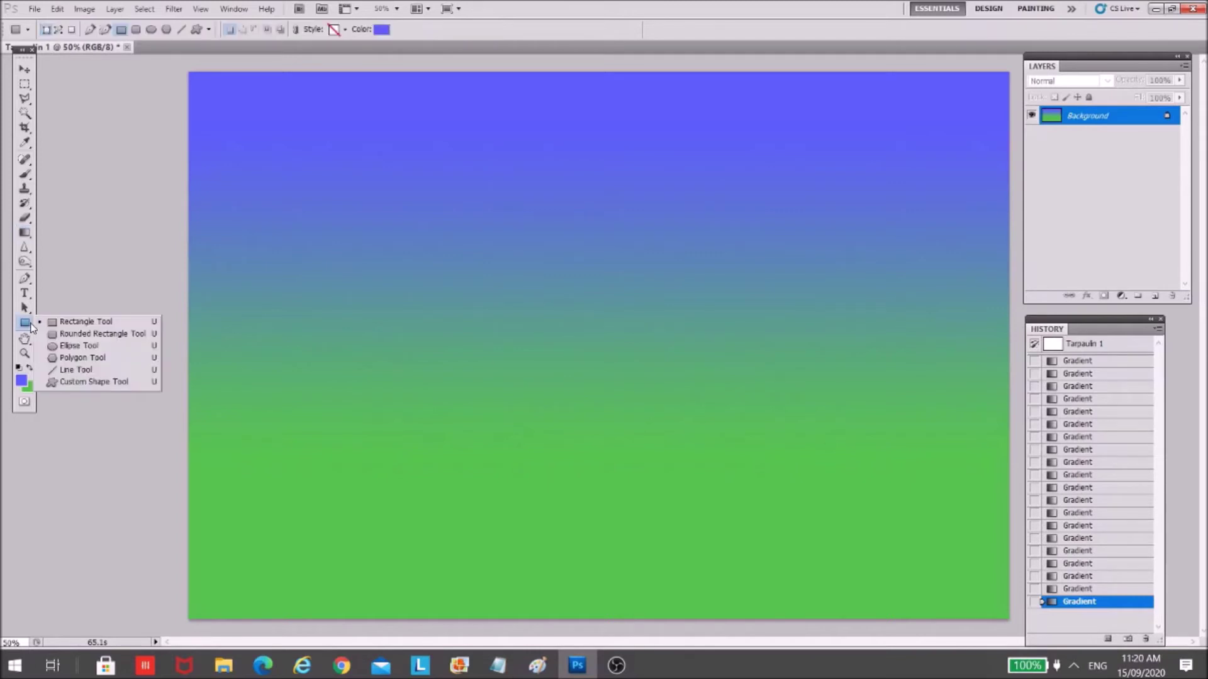
{"action": "left_click", "coordinate": [86, 321]}
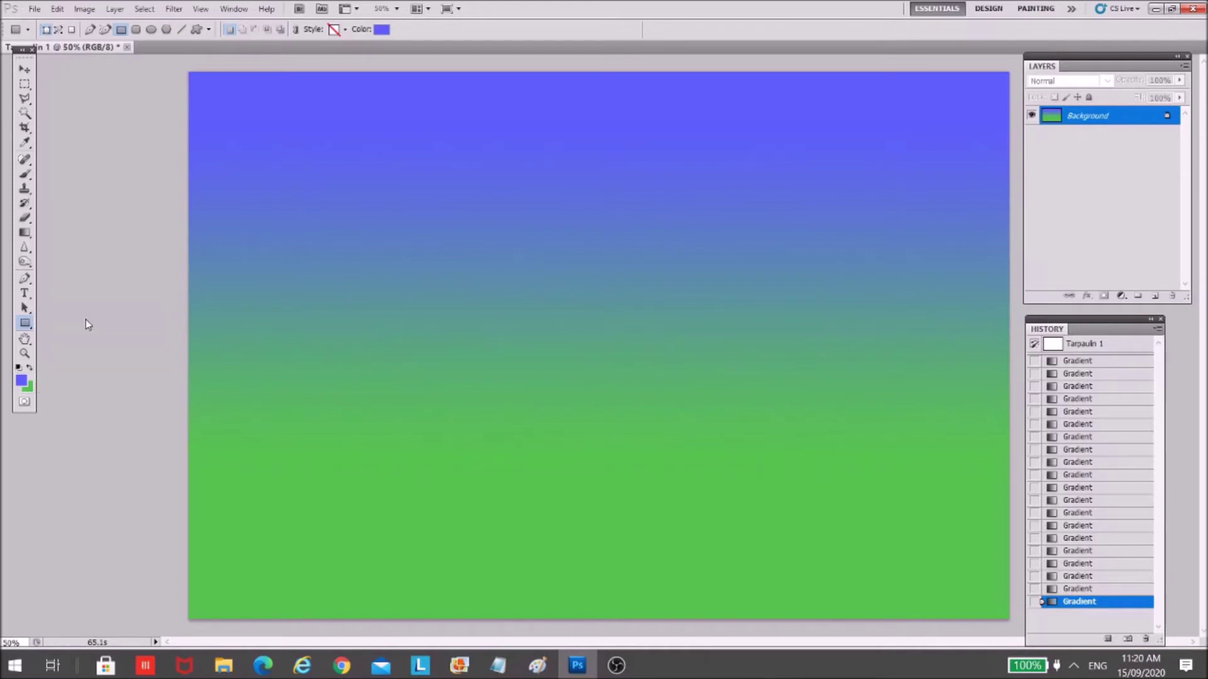
{"action": "left_click", "coordinate": [23, 382]}
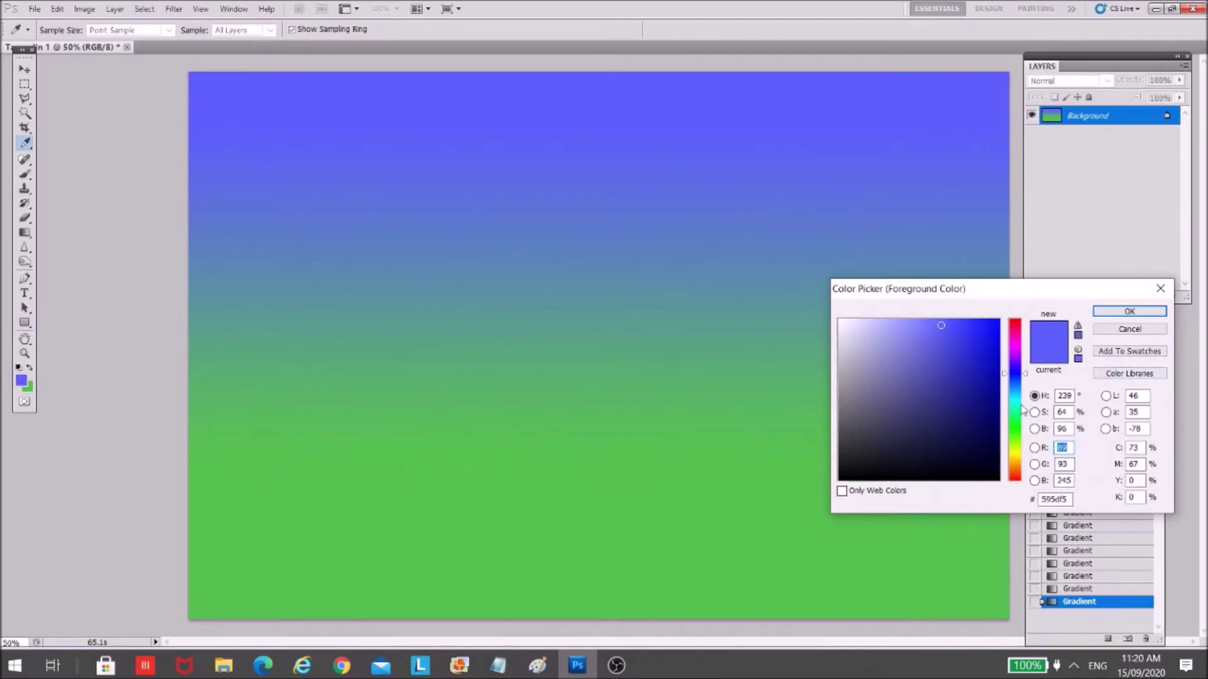
{"action": "left_click", "coordinate": [988, 441]}
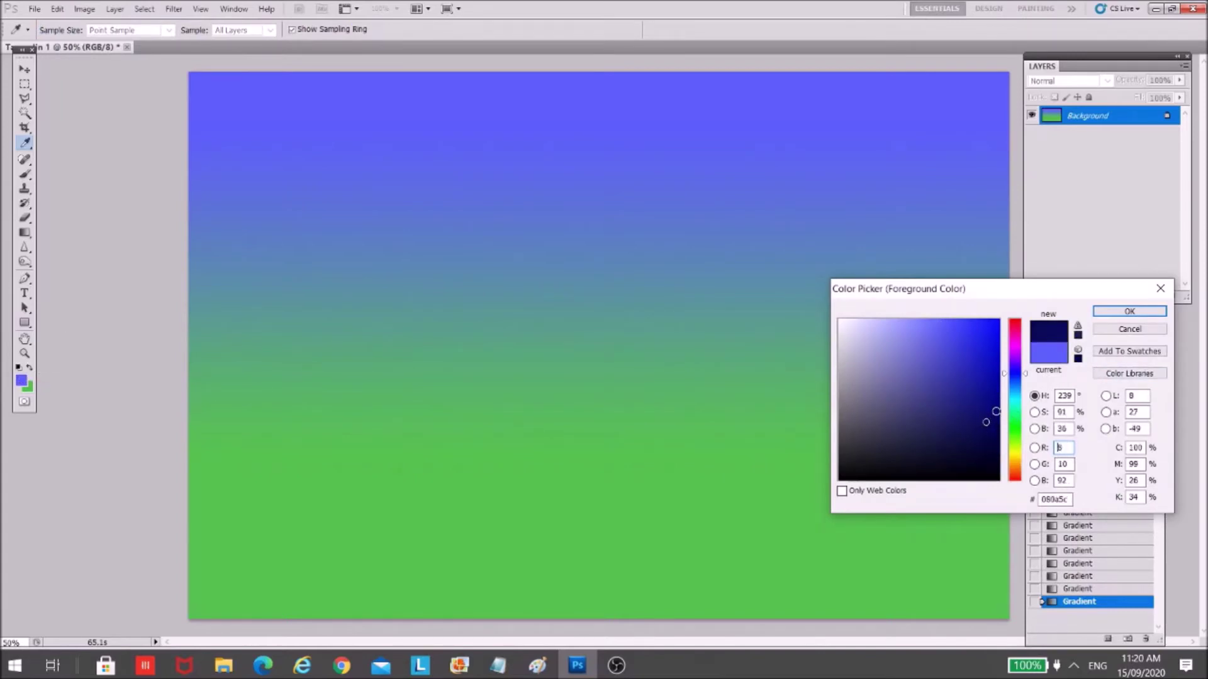
{"action": "left_click", "coordinate": [956, 431]}
{"action": "left_click_drag", "start_coordinate": [956, 431], "coordinate": [946, 420]}
{"action": "left_click", "coordinate": [1129, 311]}
{"action": "key", "text": "u"}
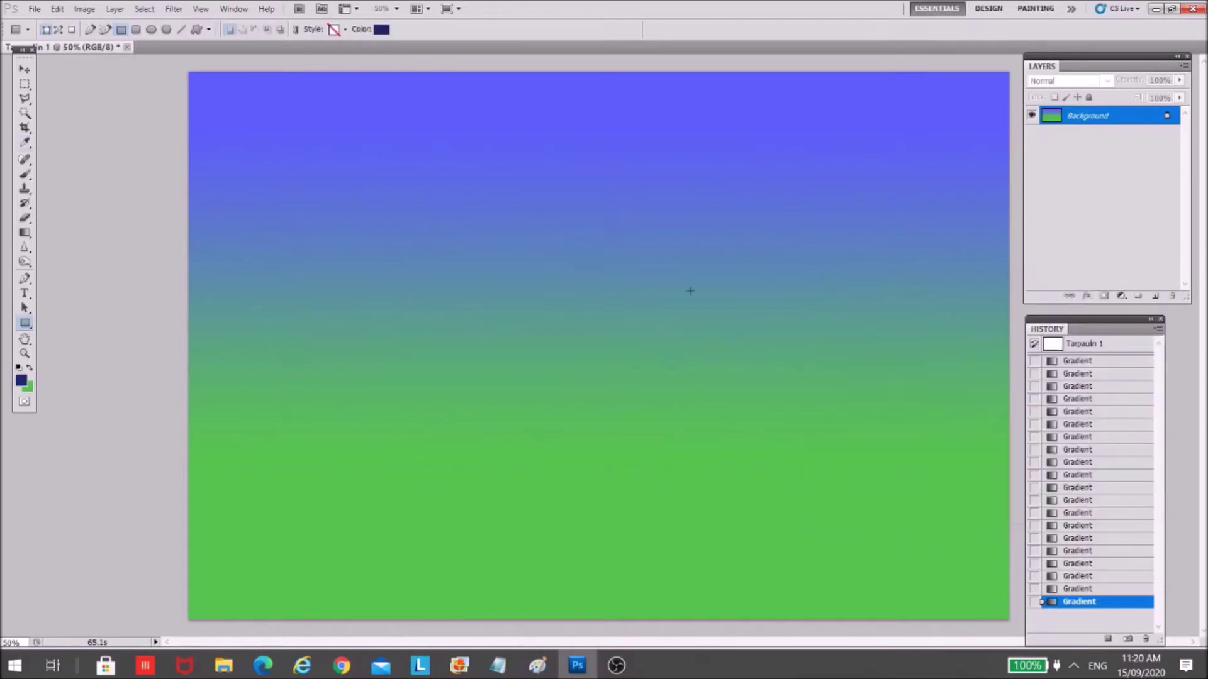
{"action": "left_click_drag", "start_coordinate": [215, 62], "coordinate": [200, 627]}
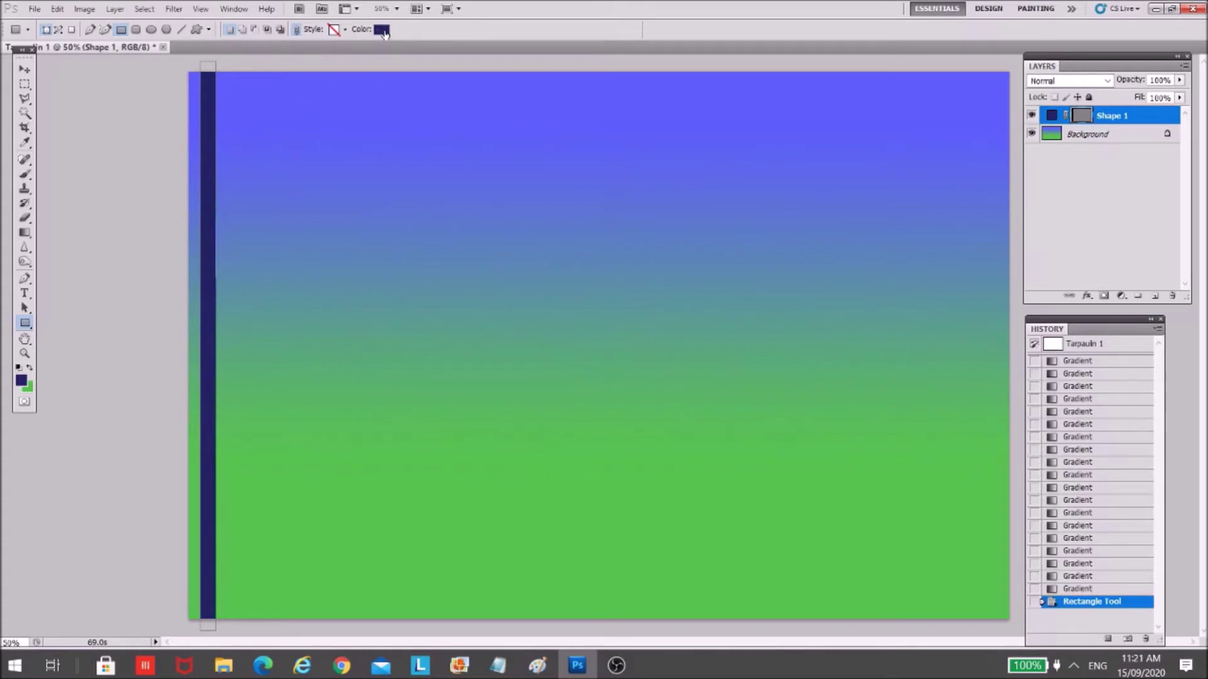
- Recolour the strip's fill to muted dark navy 30316f through the shape Color Picker
{"action": "left_click", "coordinate": [383, 31]}
{"action": "left_click", "coordinate": [954, 378]}
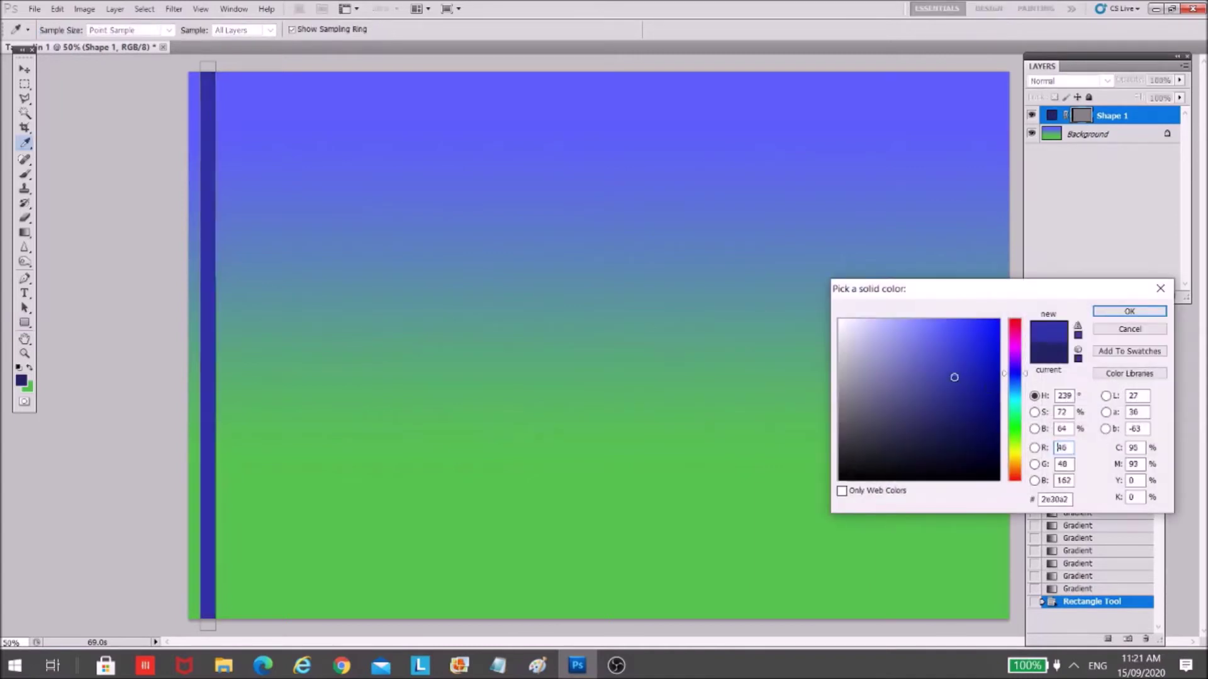
{"action": "left_click", "coordinate": [925, 373]}
{"action": "left_click", "coordinate": [917, 422]}
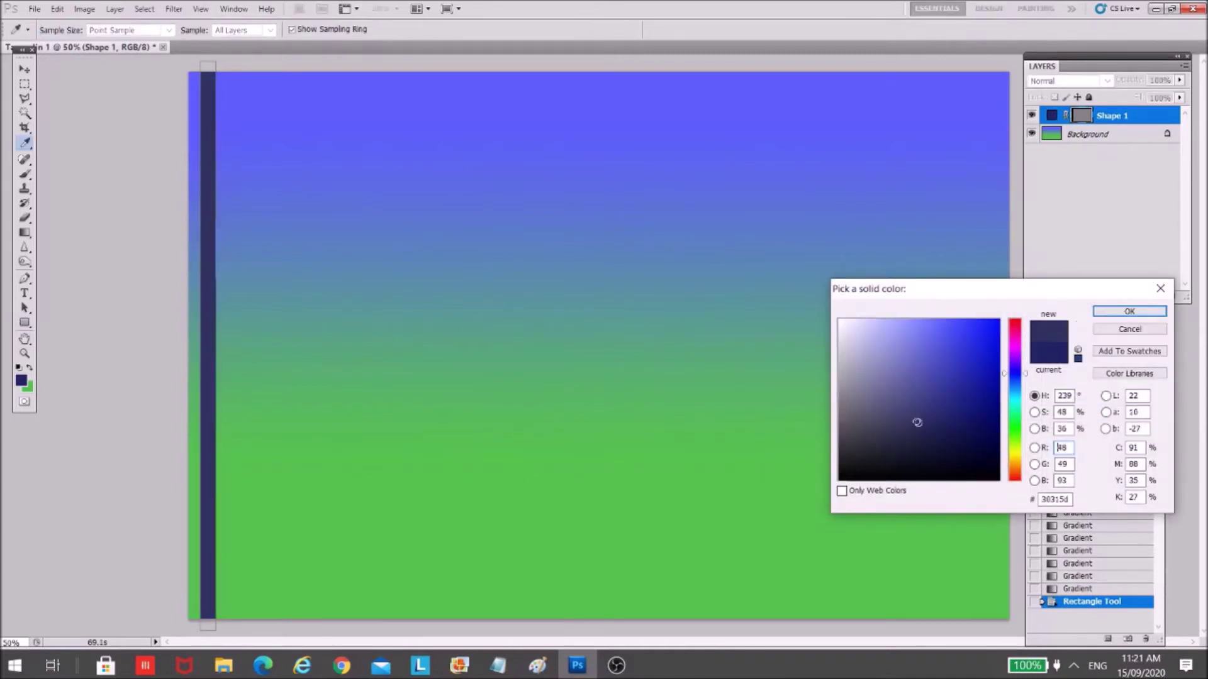
{"action": "left_click", "coordinate": [943, 447]}
{"action": "left_click", "coordinate": [944, 394]}
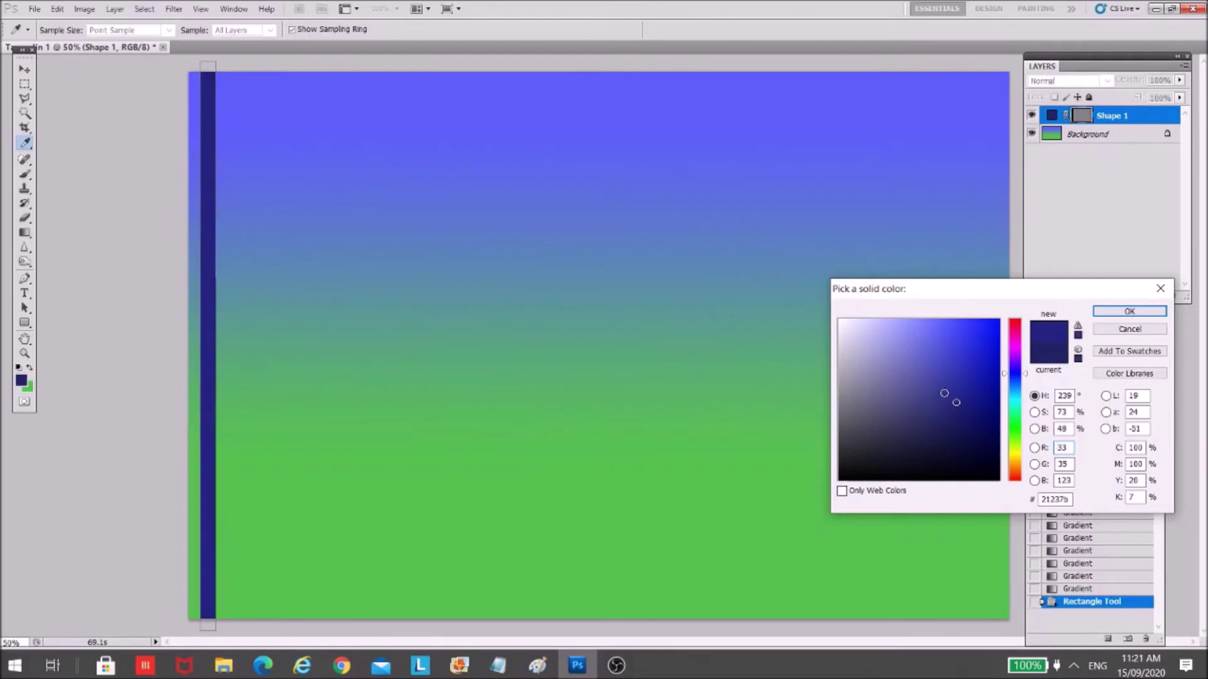
{"action": "left_click", "coordinate": [943, 391]}
{"action": "left_click", "coordinate": [957, 369]}
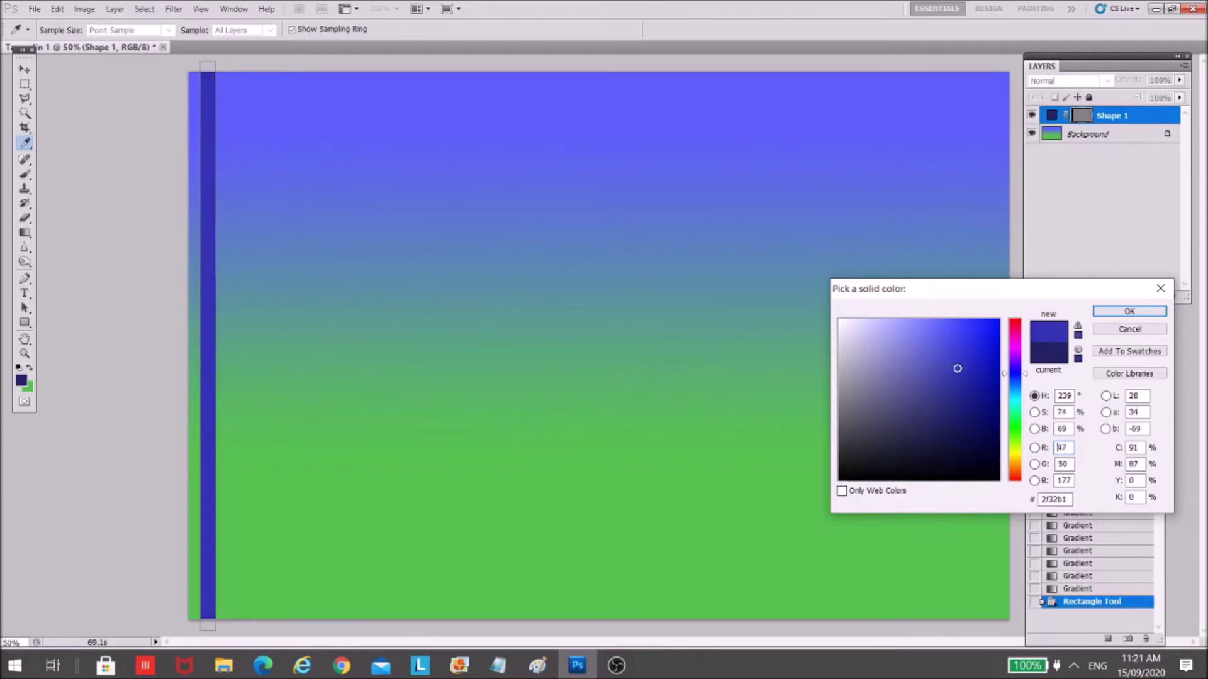
{"action": "left_click", "coordinate": [958, 399]}
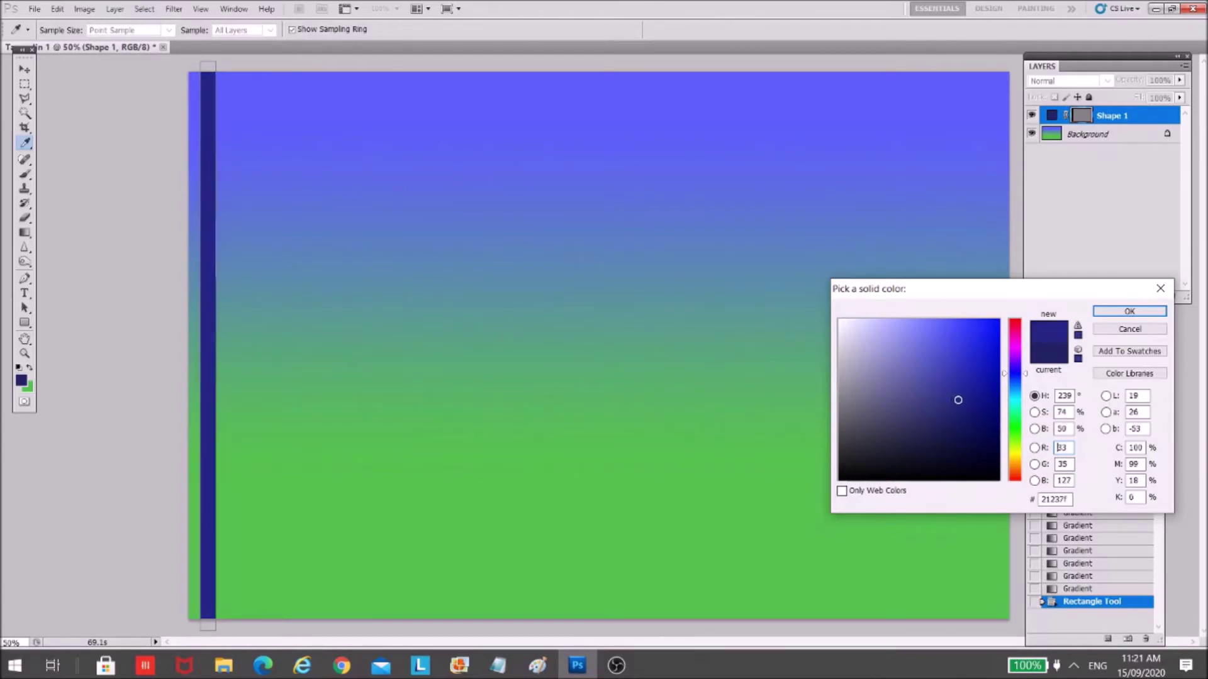
{"action": "left_click", "coordinate": [945, 391]}
{"action": "left_click", "coordinate": [938, 379]}
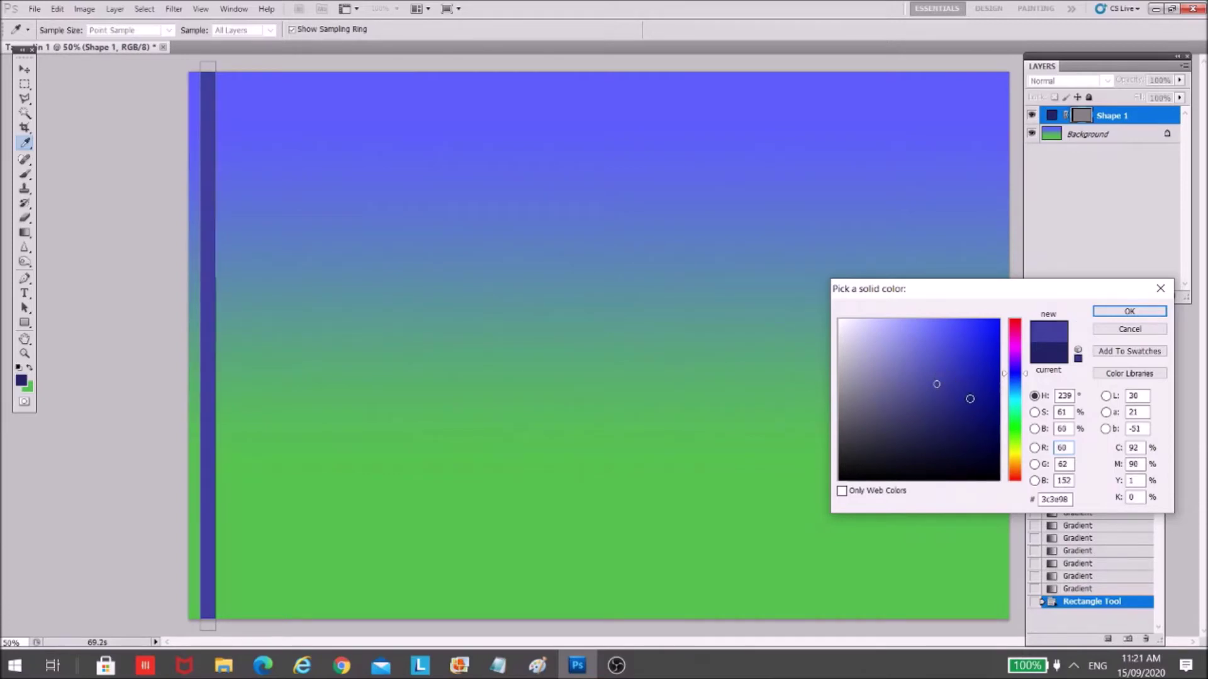
{"action": "left_click", "coordinate": [960, 404]}
{"action": "mouse_move", "coordinate": [961, 404]}
{"action": "left_mouse_down"}
{"action": "mouse_move", "coordinate": [946, 421]}
{"action": "mouse_move", "coordinate": [931, 410]}
{"action": "left_mouse_up"}
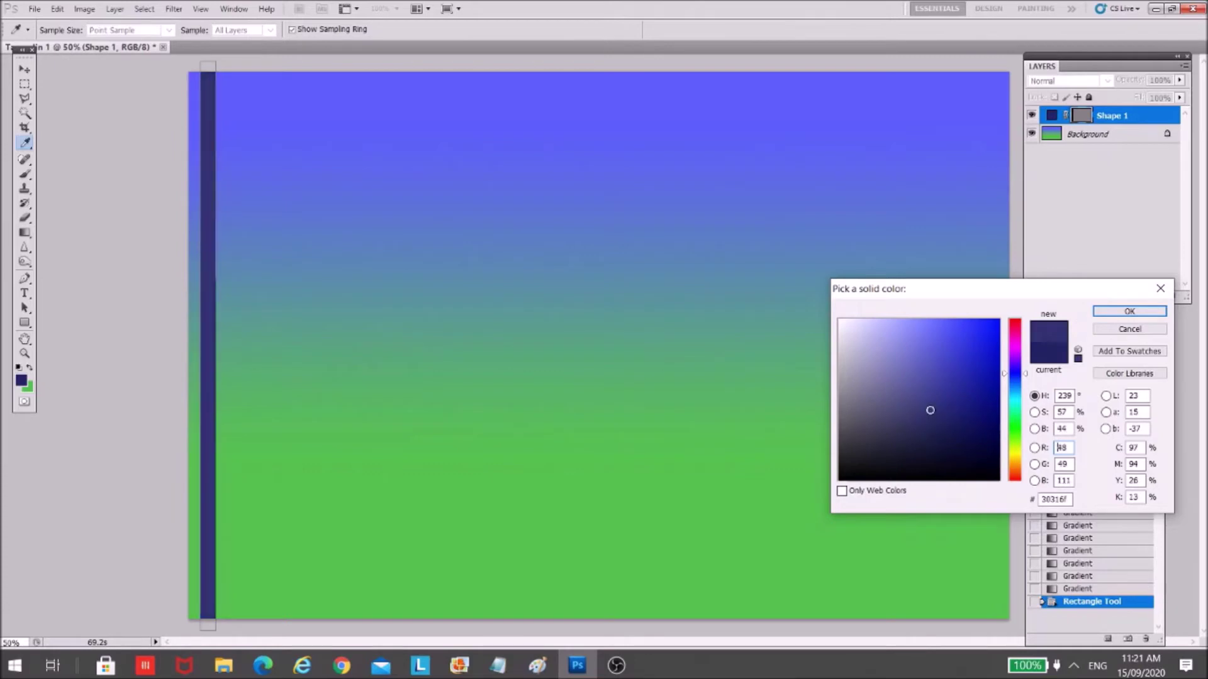
{"action": "left_click", "coordinate": [1135, 311]}
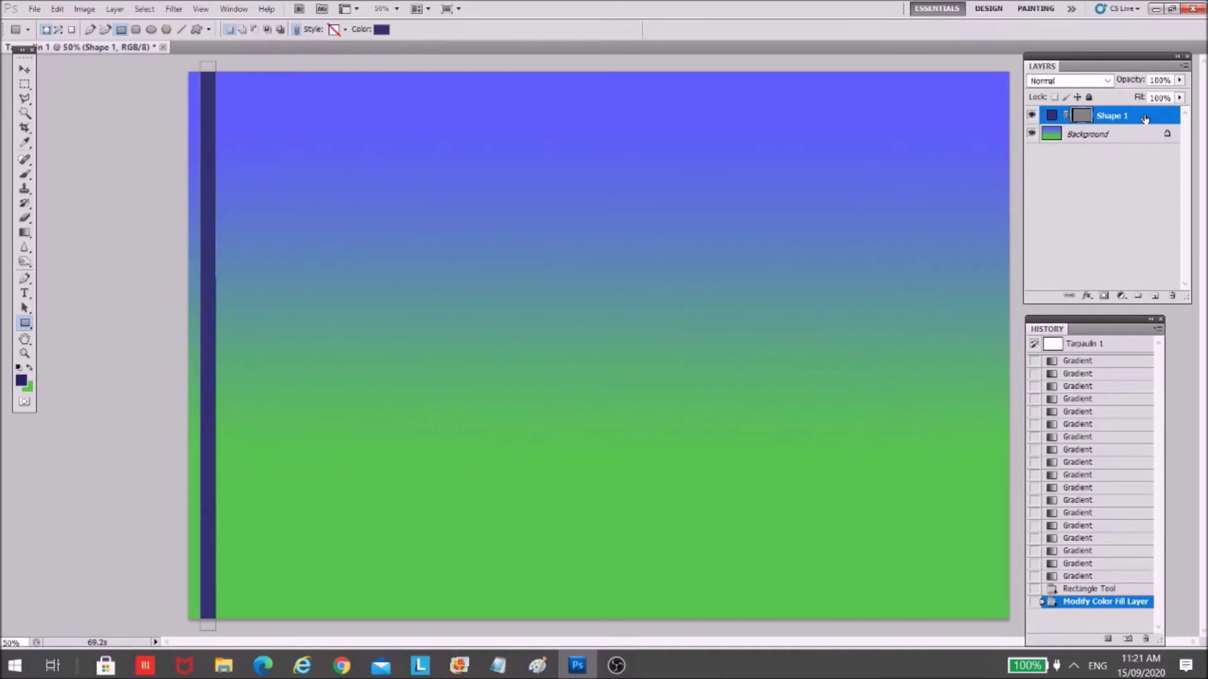
- Duplicate the Shape 1 layer and move the copy to the canvas's right edge
{"action": "right_click", "coordinate": [1145, 119]}
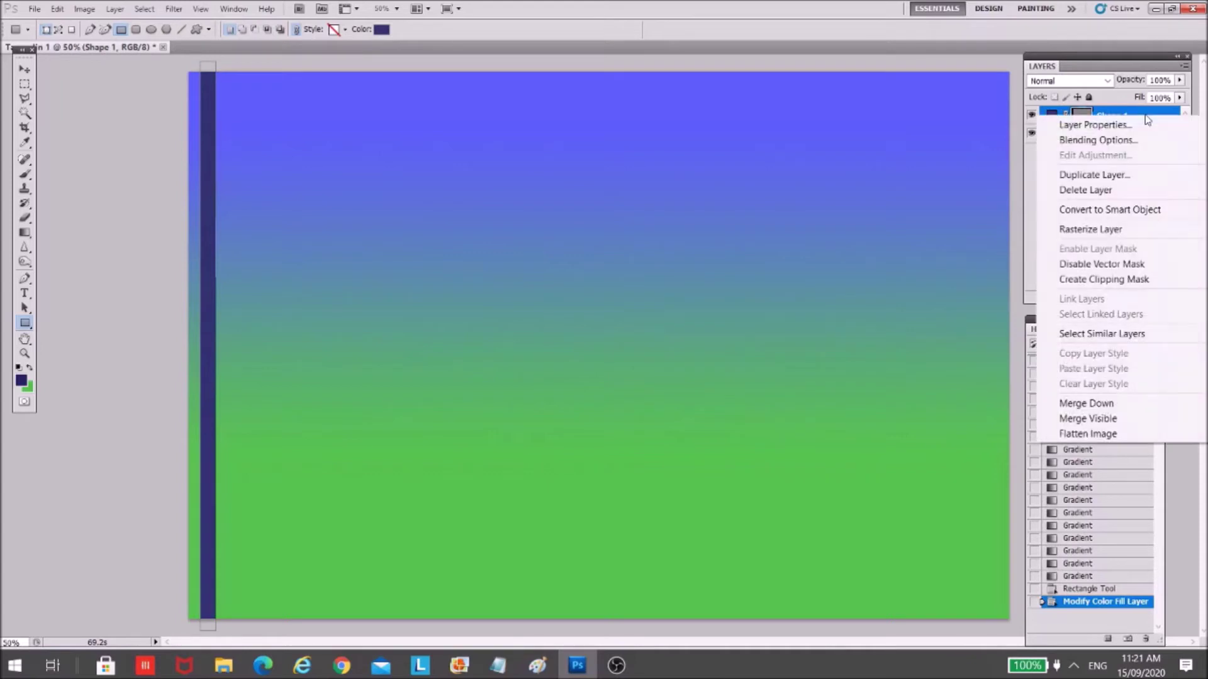
{"action": "left_click", "coordinate": [1027, 174]}
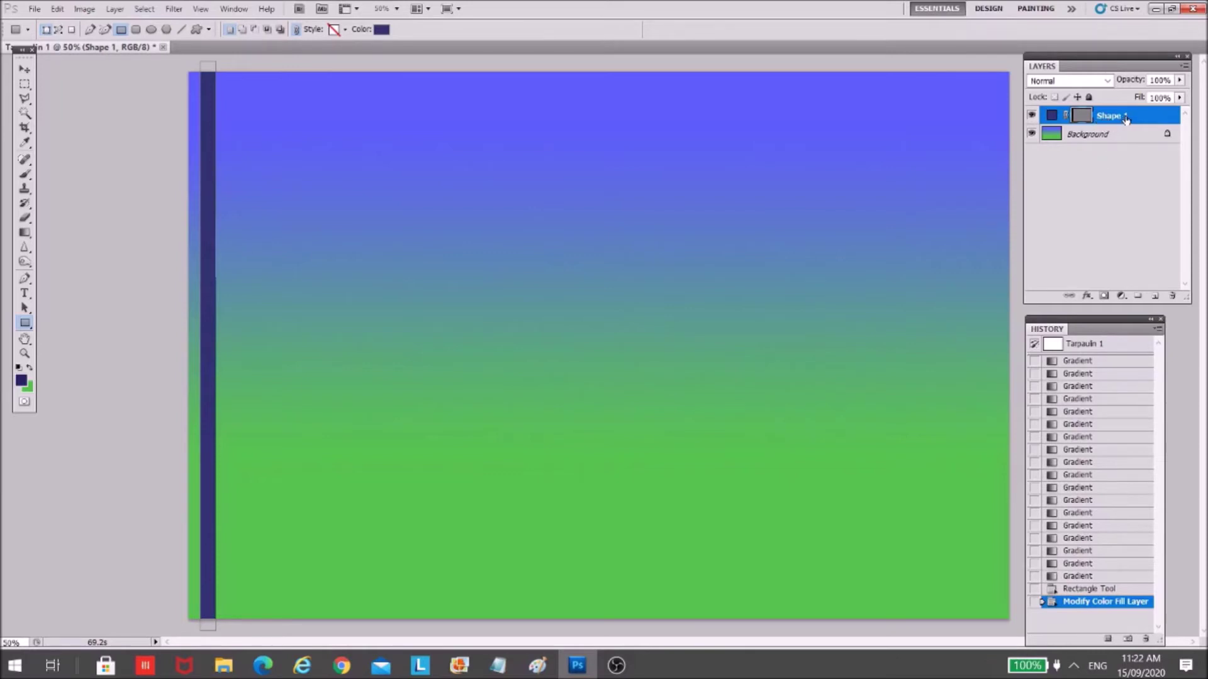
{"action": "right_click", "coordinate": [1126, 117]}
{"action": "left_click", "coordinate": [1123, 176]}
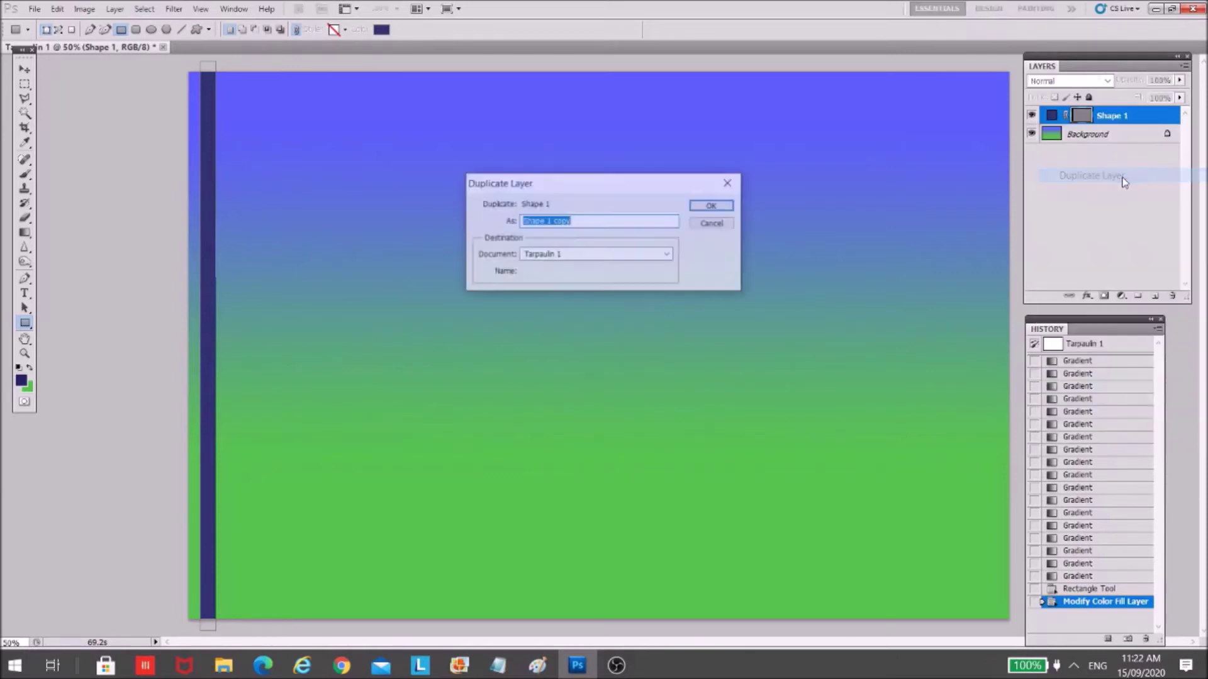
{"action": "left_click", "coordinate": [711, 206]}
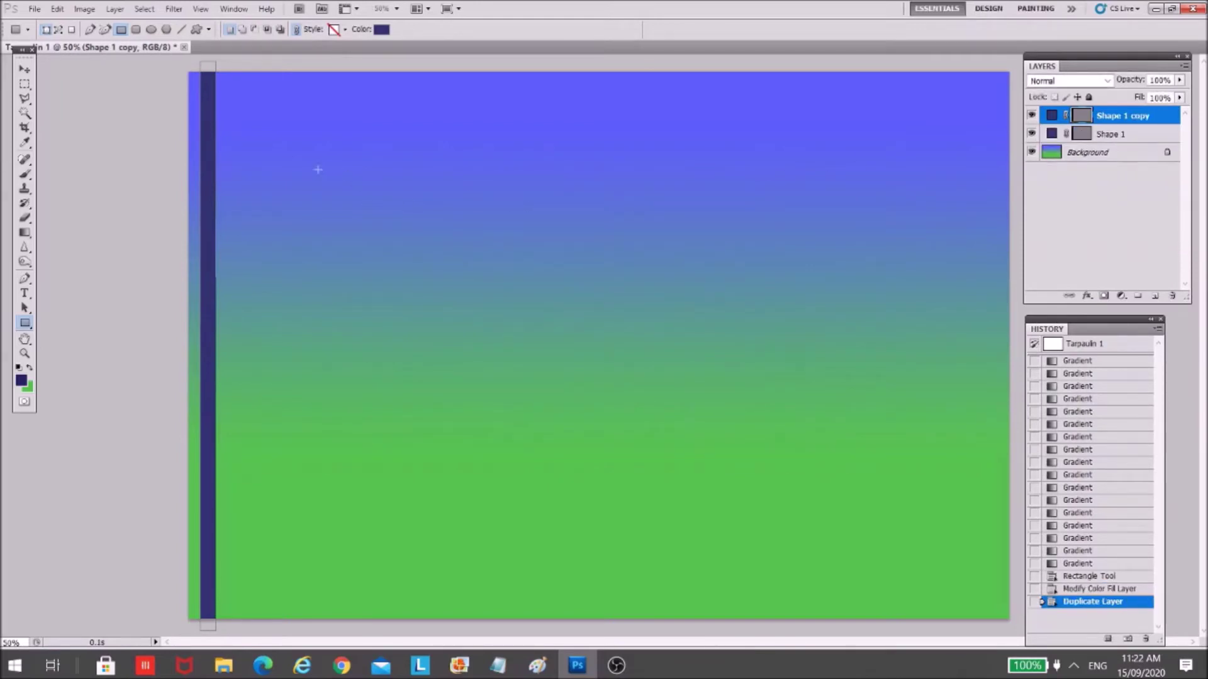
{"action": "key", "text": "v"}
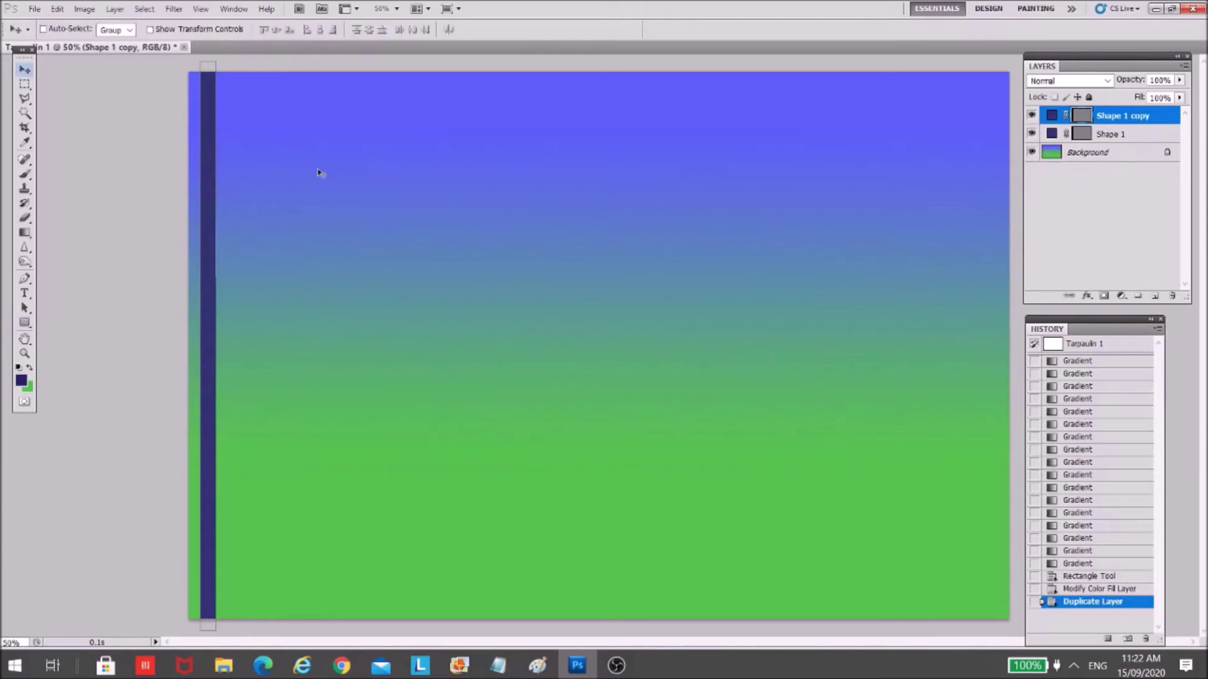
{"action": "left_click_drag", "start_coordinate": [244, 151], "coordinate": [994, 153]}
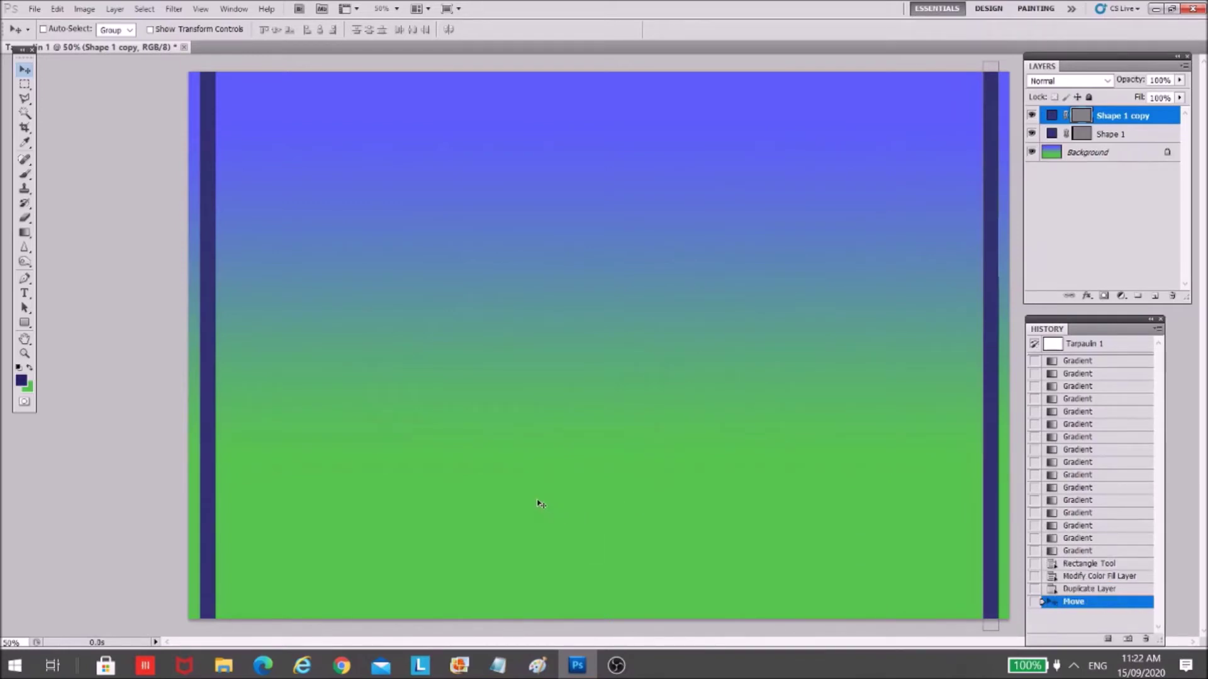
{"action": "right_click", "coordinate": [1138, 117]}
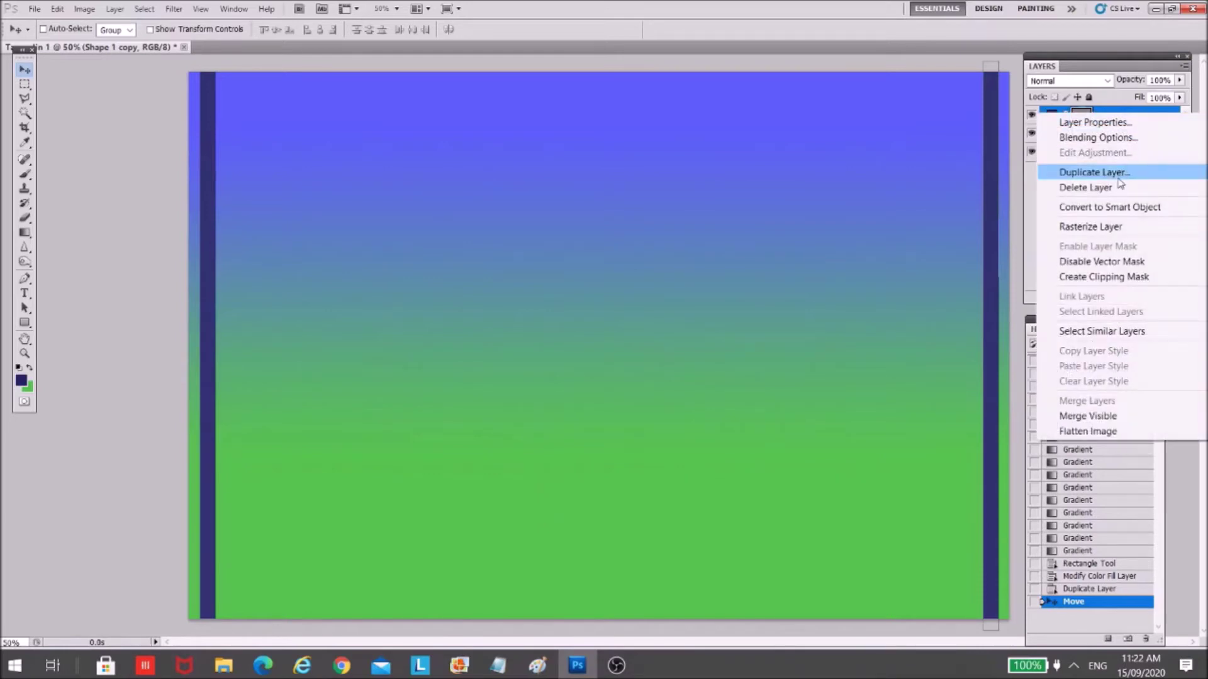
- Duplicate Shape 1 copy as Shape 1 copy 2 and move it to the canvas centre
{"action": "left_click", "coordinate": [1108, 175]}
{"action": "left_click", "coordinate": [717, 203]}
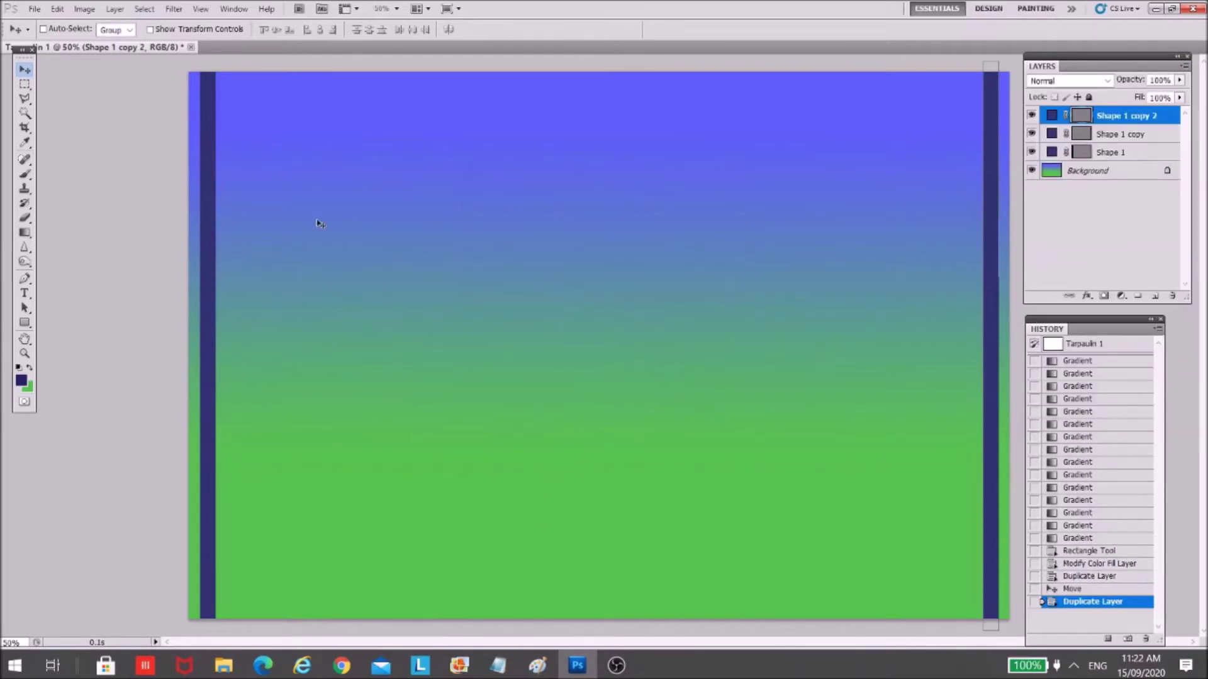
{"action": "left_click_drag", "start_coordinate": [288, 216], "coordinate": [130, 210]}
{"action": "left_click_drag", "start_coordinate": [915, 216], "coordinate": [624, 255]}
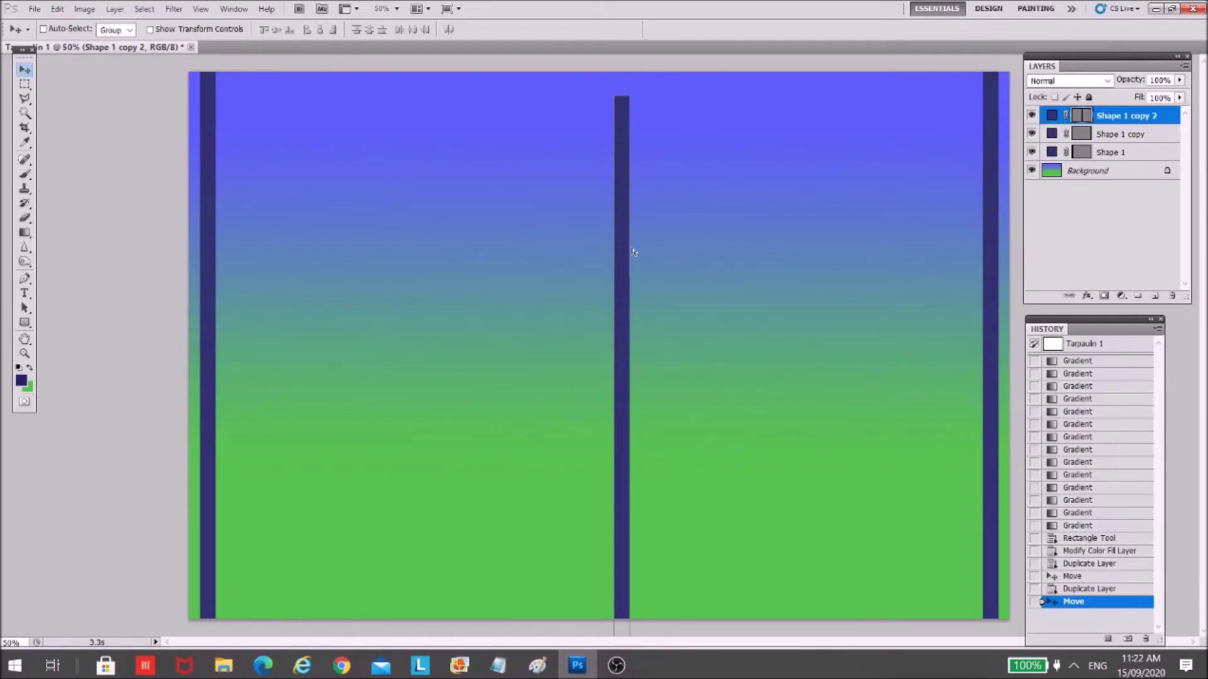
- Rotate the bar horizontal, move it to the top edge, and stretch it full width
{"action": "key", "text": "ctrl+t"}
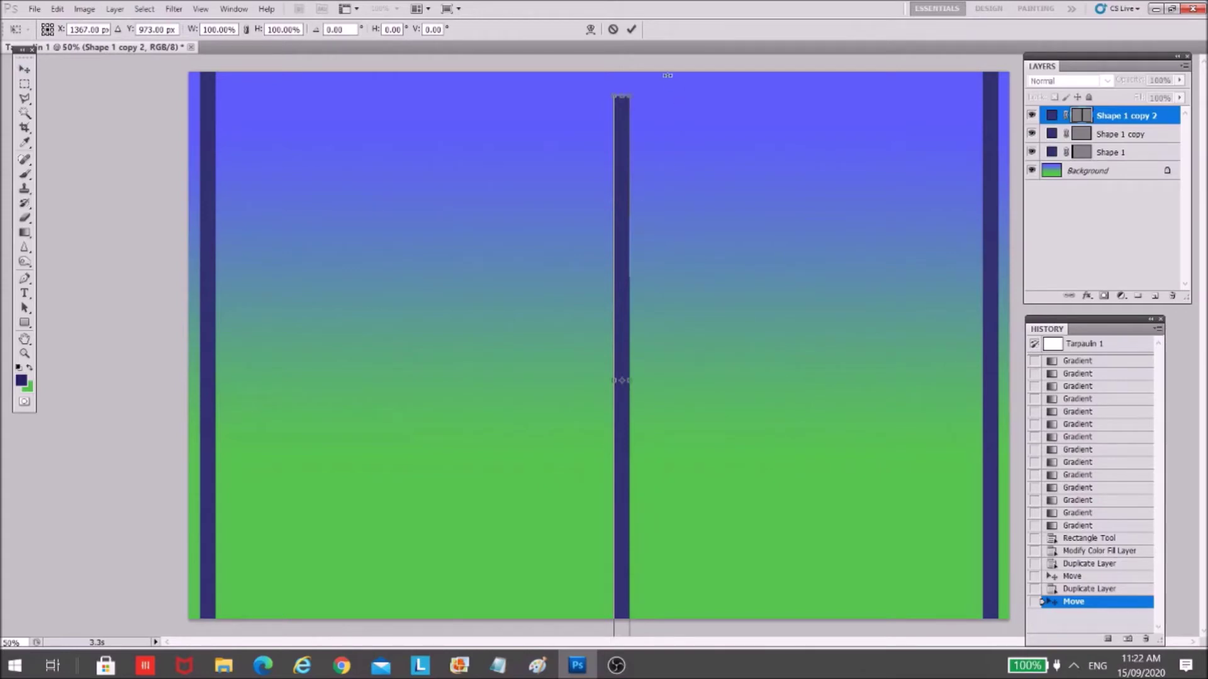
{"action": "left_click_drag", "start_coordinate": [637, 88], "coordinate": [889, 391]}
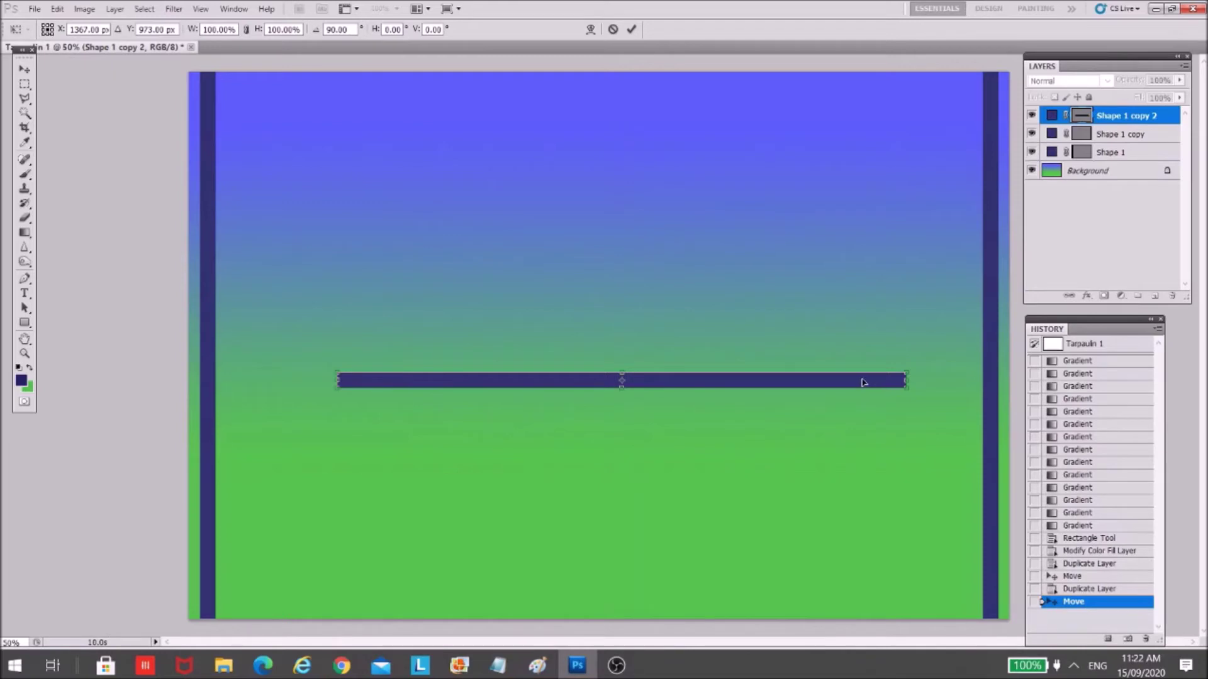
{"action": "left_click_drag", "start_coordinate": [863, 382], "coordinate": [715, 95]}
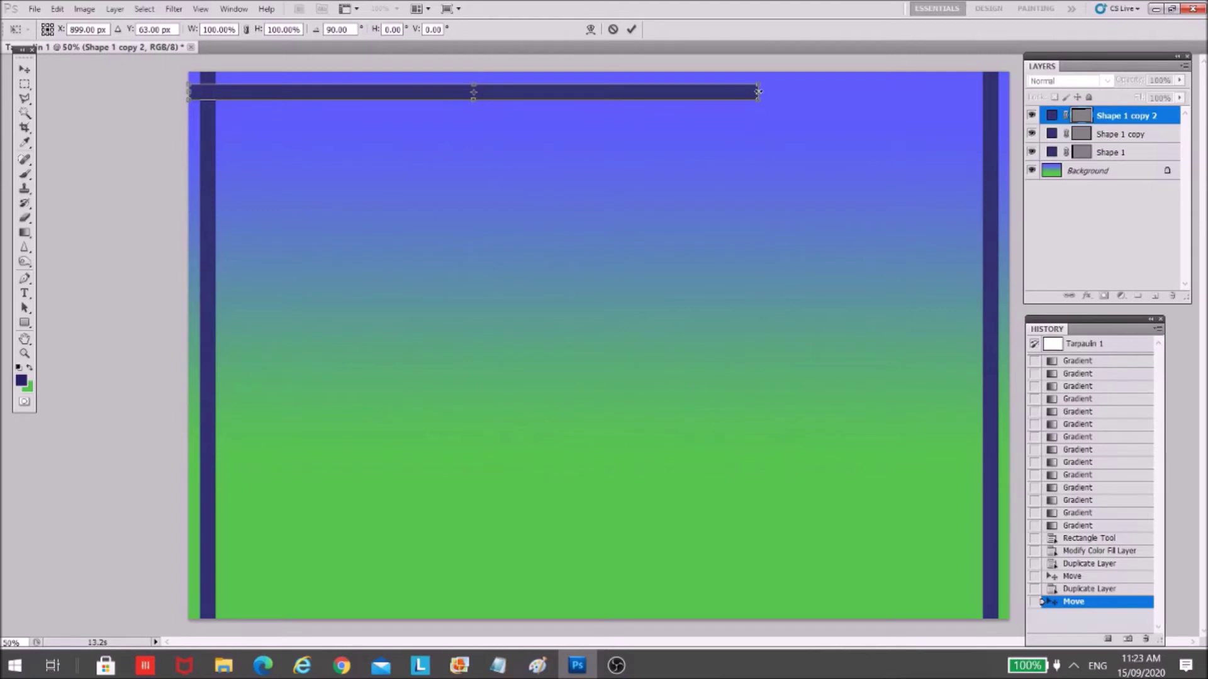
{"action": "left_click_drag", "start_coordinate": [759, 92], "coordinate": [1019, 92]}
{"action": "key", "text": "Return"}
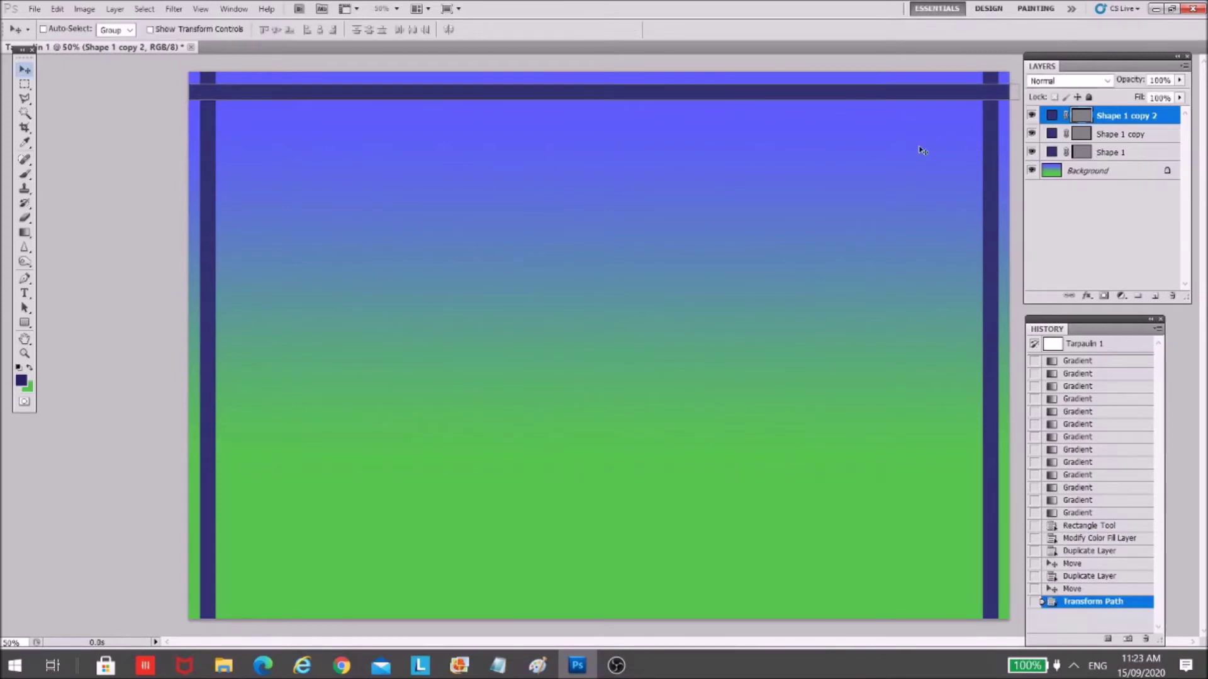
{"action": "right_click", "coordinate": [1133, 116]}
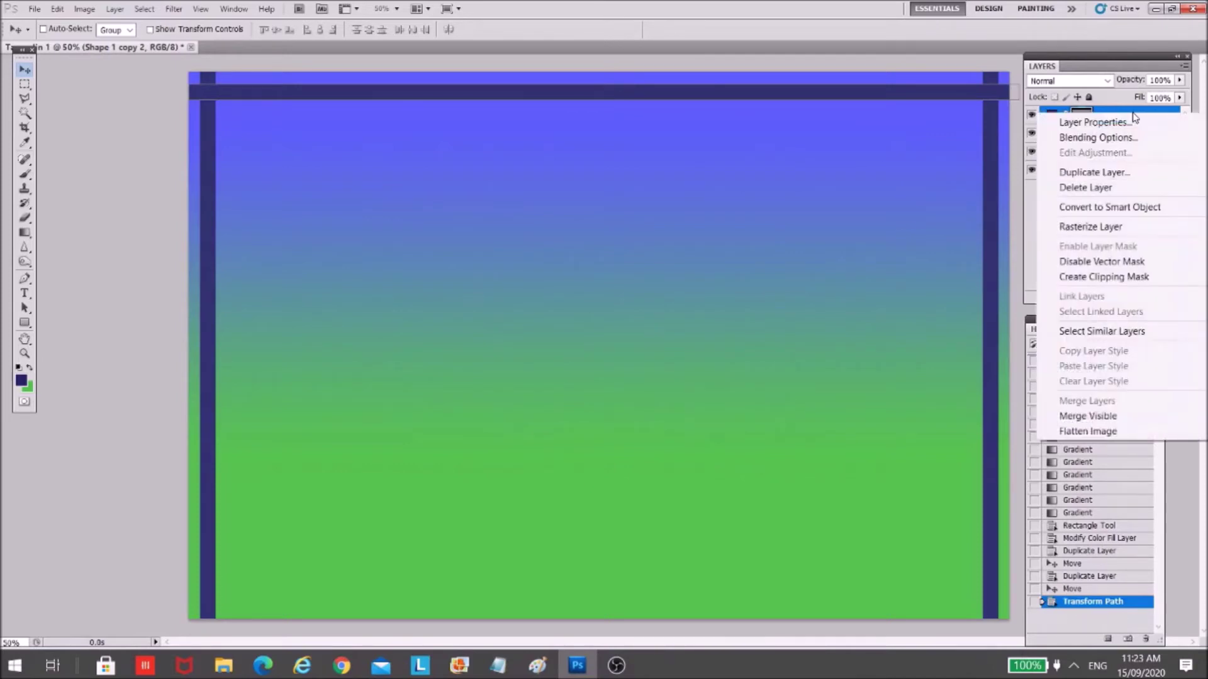
- Duplicate the top bar as Shape 1 copy 3 and drag it to the bottom edge
{"action": "left_click", "coordinate": [1095, 172]}
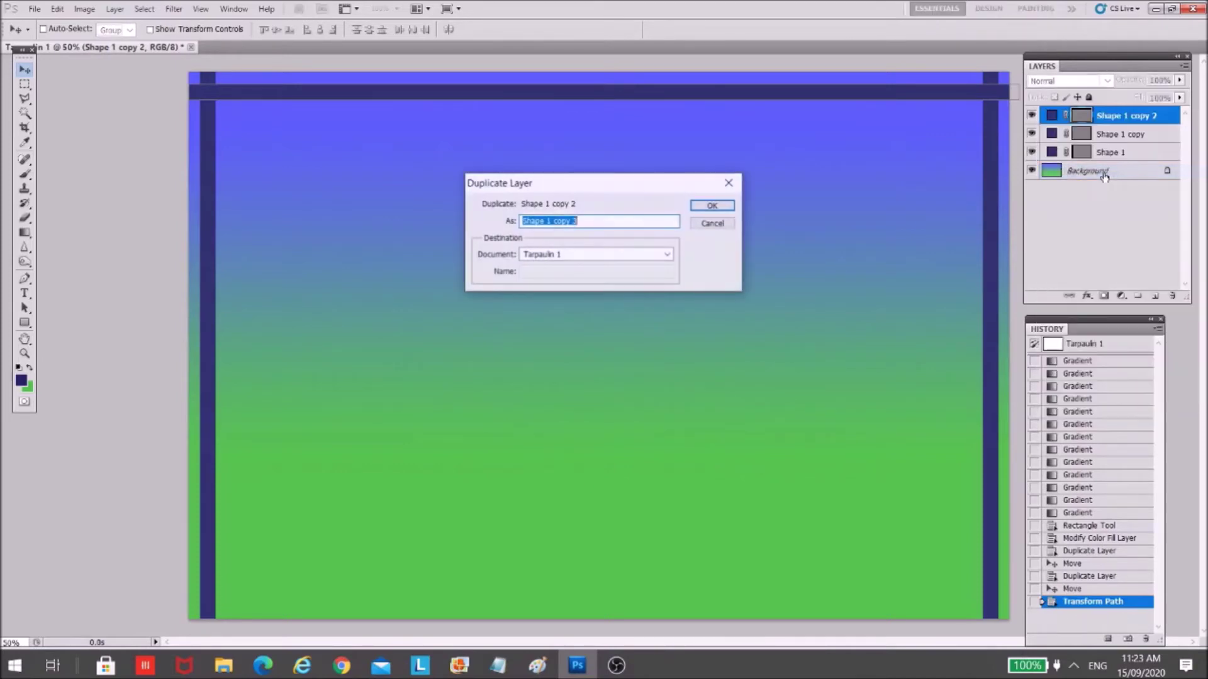
{"action": "left_click", "coordinate": [709, 204]}
{"action": "left_click_drag", "start_coordinate": [665, 102], "coordinate": [659, 605]}
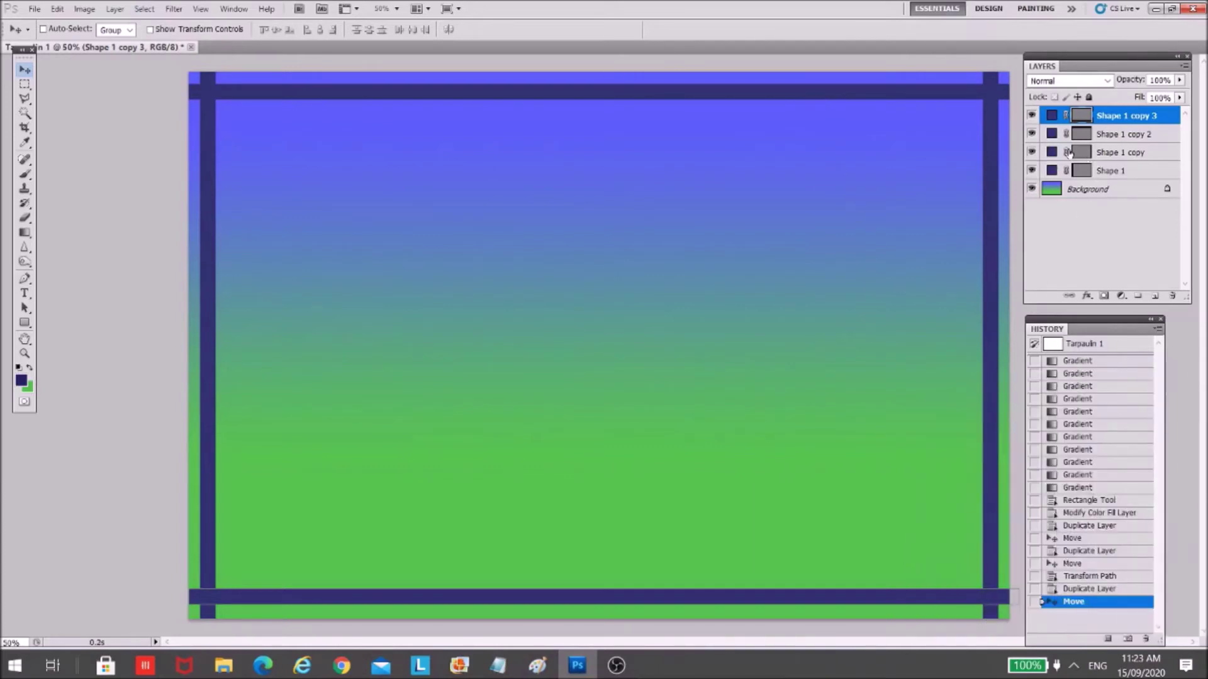
- Select the Shape 1 layer holding the left bar
{"action": "left_click", "coordinate": [1125, 135]}
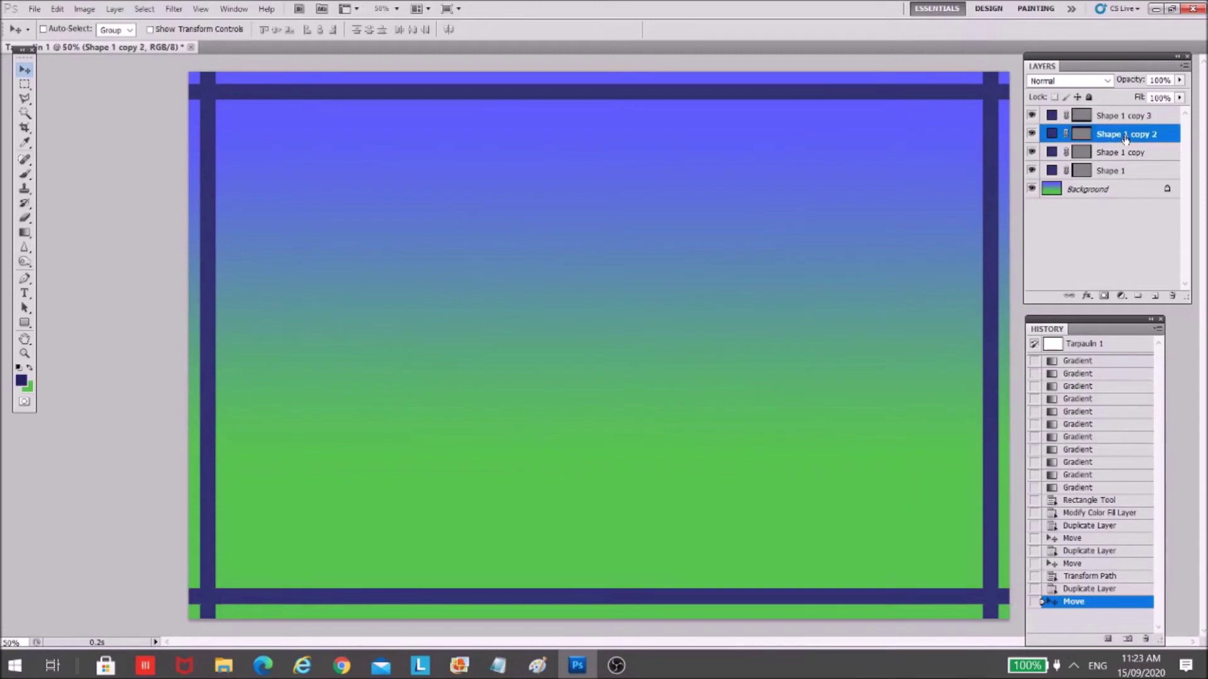
{"action": "left_click", "coordinate": [1123, 153]}
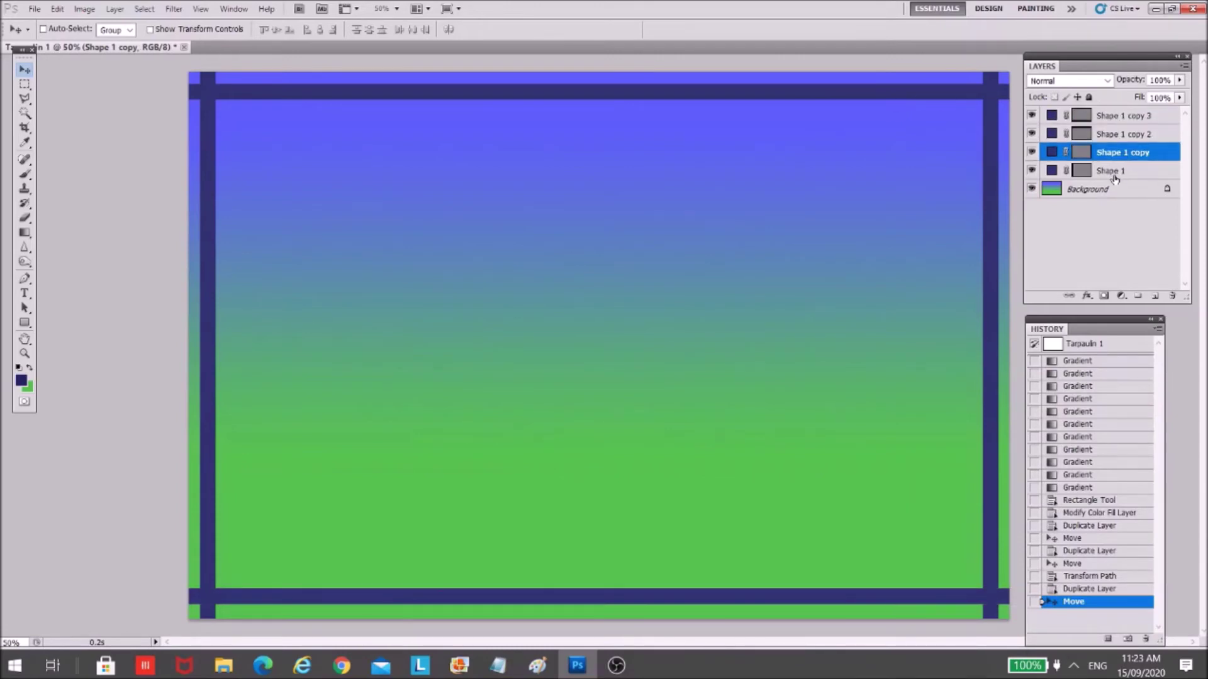
{"action": "left_click", "coordinate": [1113, 178]}
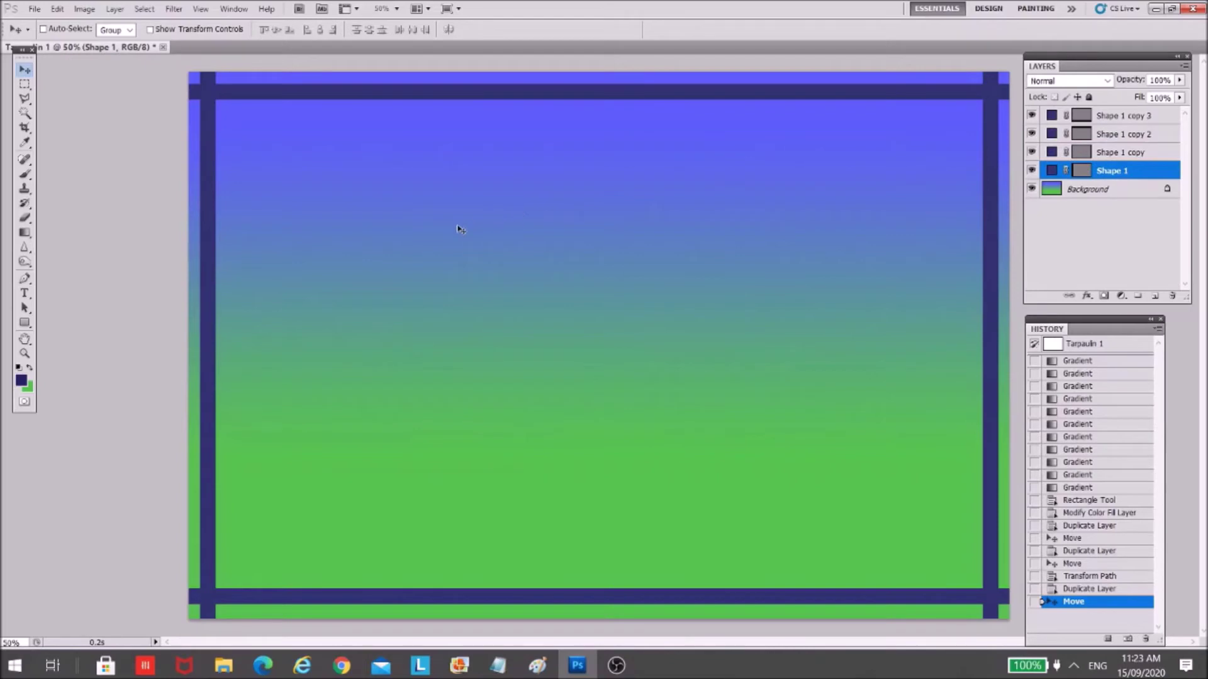
- Widen the left bar slightly, then revert to the first Duplicate Layer history state
{"action": "key", "text": "ctrl+t"}
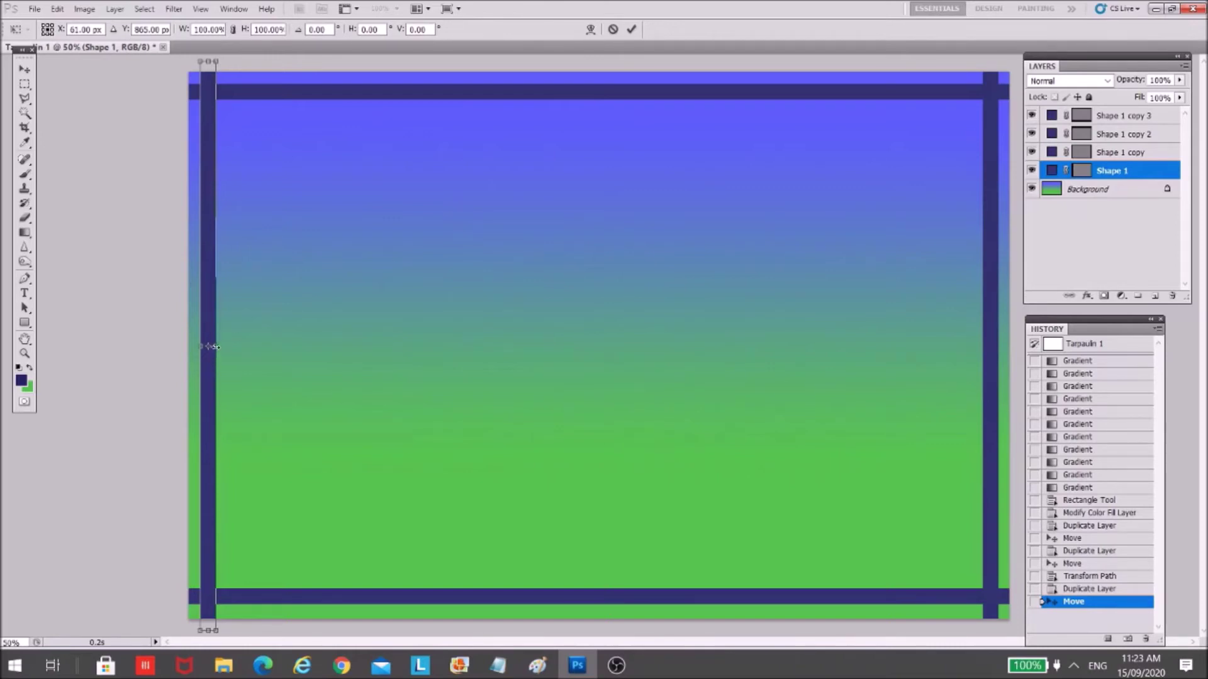
{"action": "mouse_move", "coordinate": [220, 346]}
{"action": "left_mouse_down"}
{"action": "mouse_move", "coordinate": [629, 352]}
{"action": "mouse_move", "coordinate": [795, 370]}
{"action": "mouse_move", "coordinate": [632, 372]}
{"action": "mouse_move", "coordinate": [212, 340]}
{"action": "mouse_move", "coordinate": [222, 339]}
{"action": "left_mouse_up"}
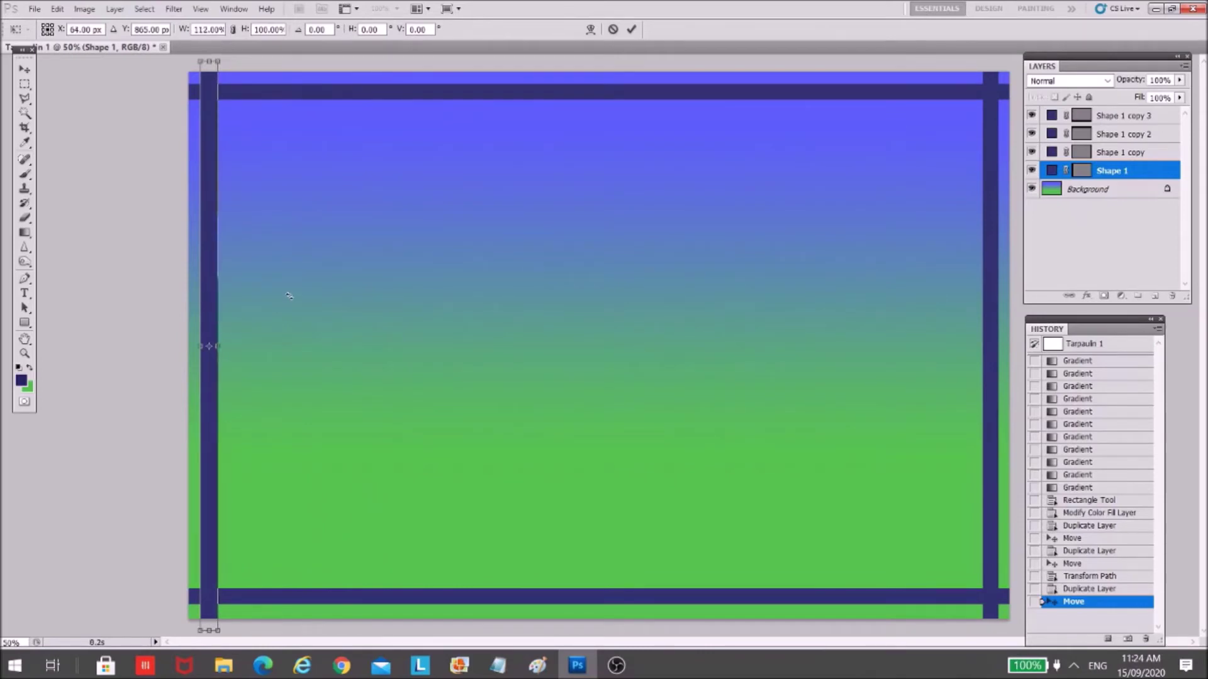
{"action": "key", "text": "Return"}
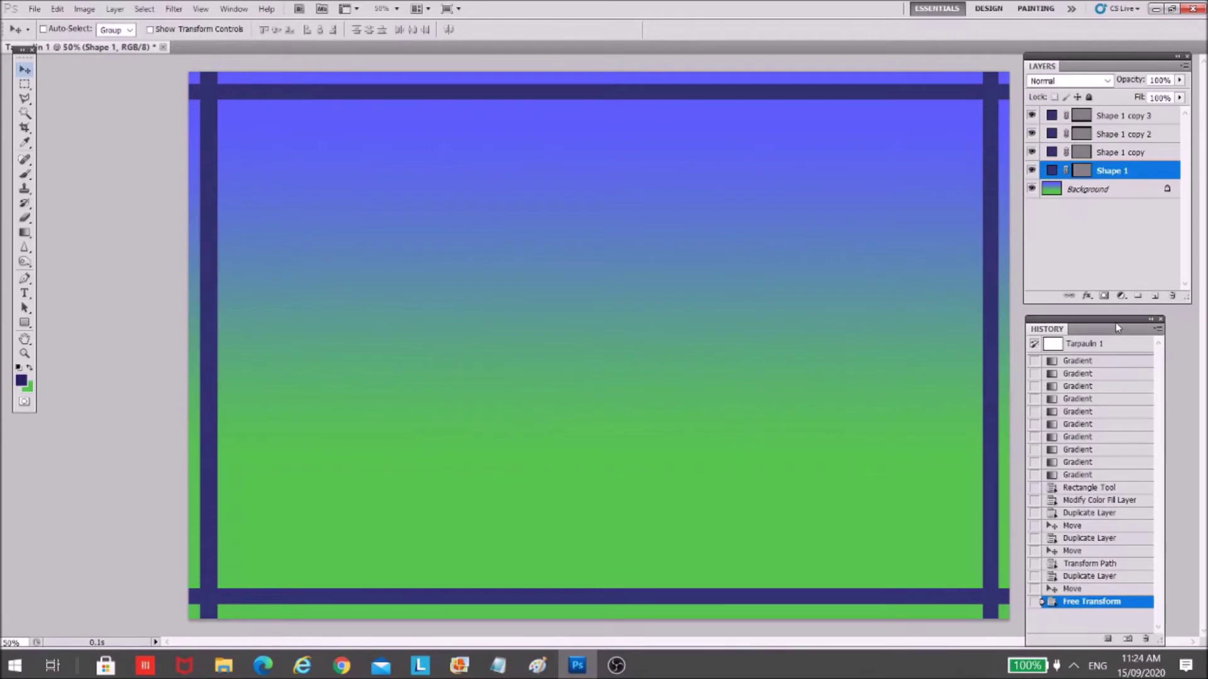
{"action": "left_click_drag", "start_coordinate": [1112, 323], "coordinate": [1114, 324]}
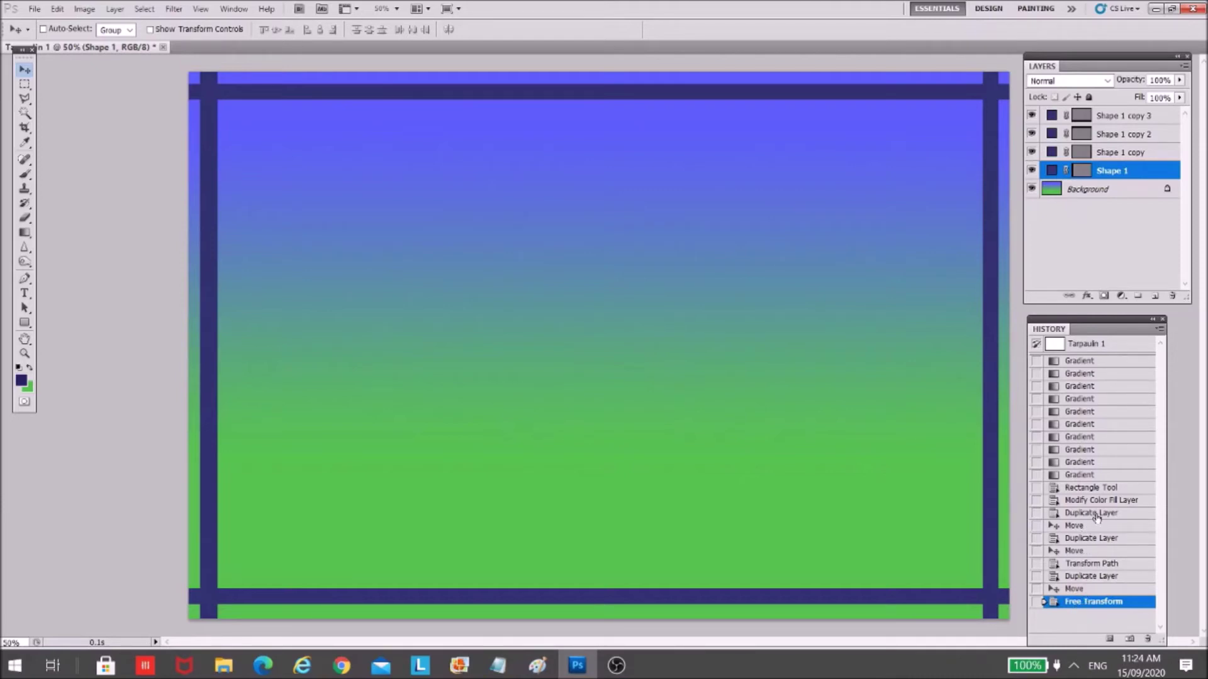
{"action": "left_click", "coordinate": [1095, 514]}
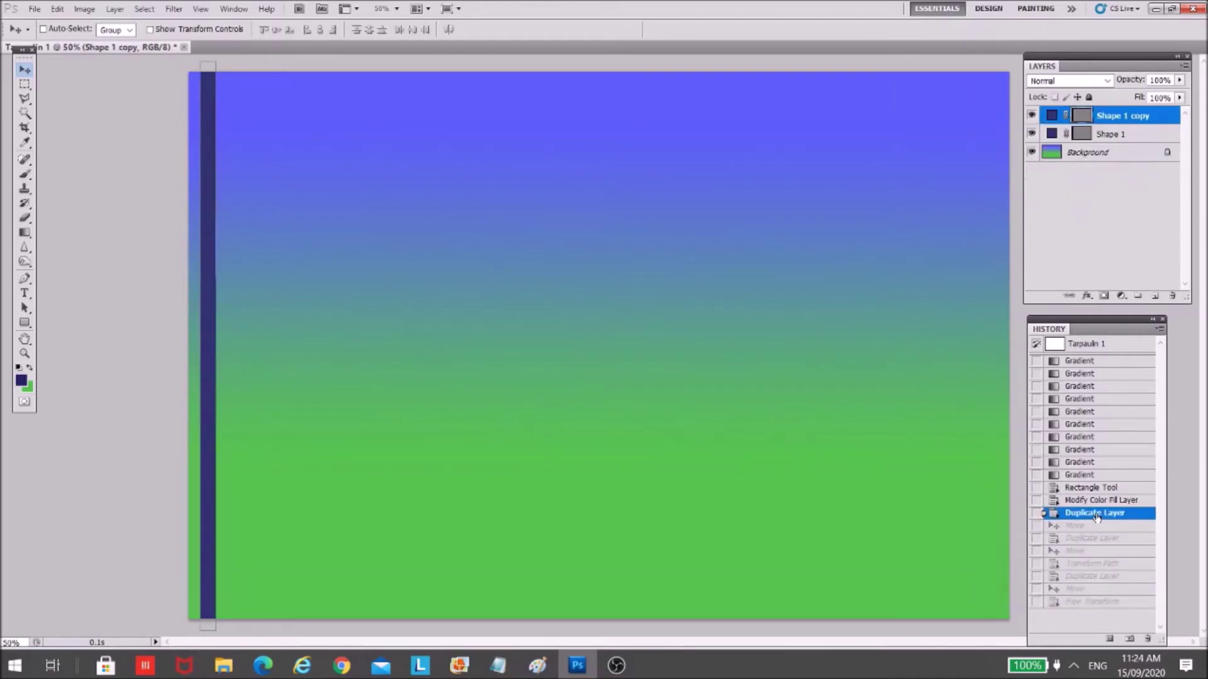
- Return to the Free Transform history state and hide all four Shape 1 bar layers
{"action": "left_click", "coordinate": [1093, 604]}
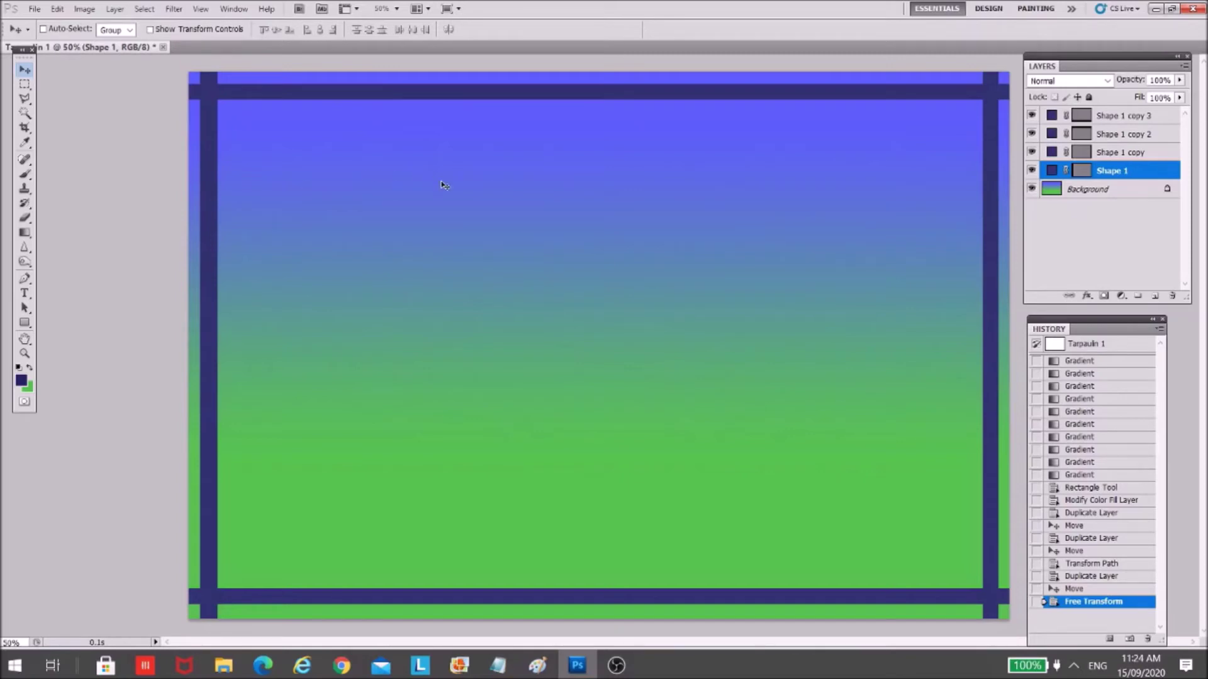
{"action": "left_click_drag", "start_coordinate": [1035, 175], "coordinate": [1032, 114]}
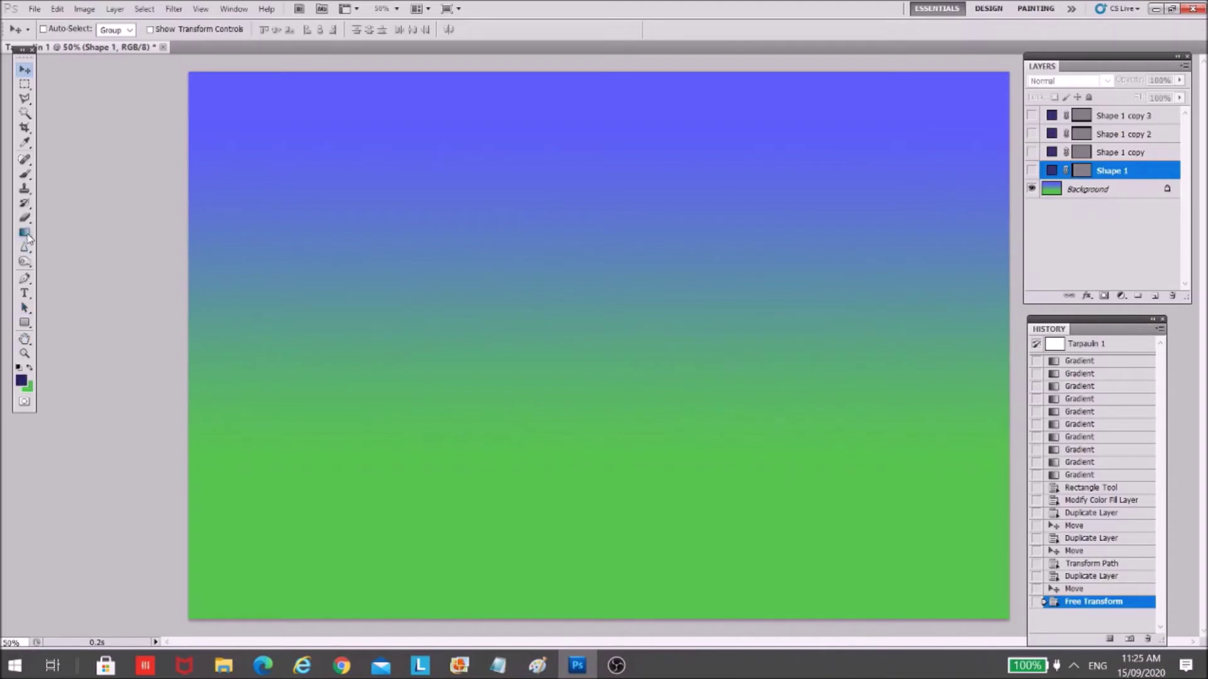
- Draw a navy rectangle over the whole canvas as Shape 2 and select that layer
{"action": "left_click", "coordinate": [25, 324]}
{"action": "left_click_drag", "start_coordinate": [188, 65], "coordinate": [1012, 624]}
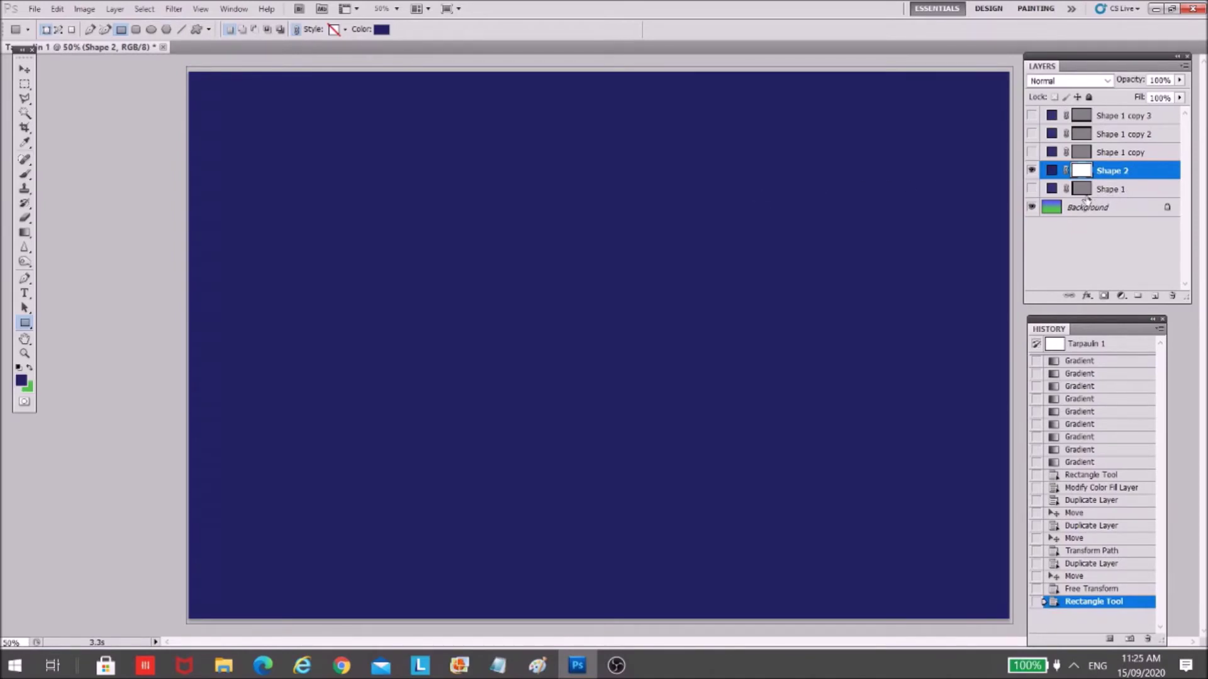
{"action": "left_click", "coordinate": [1126, 188]}
{"action": "left_click", "coordinate": [1126, 175]}
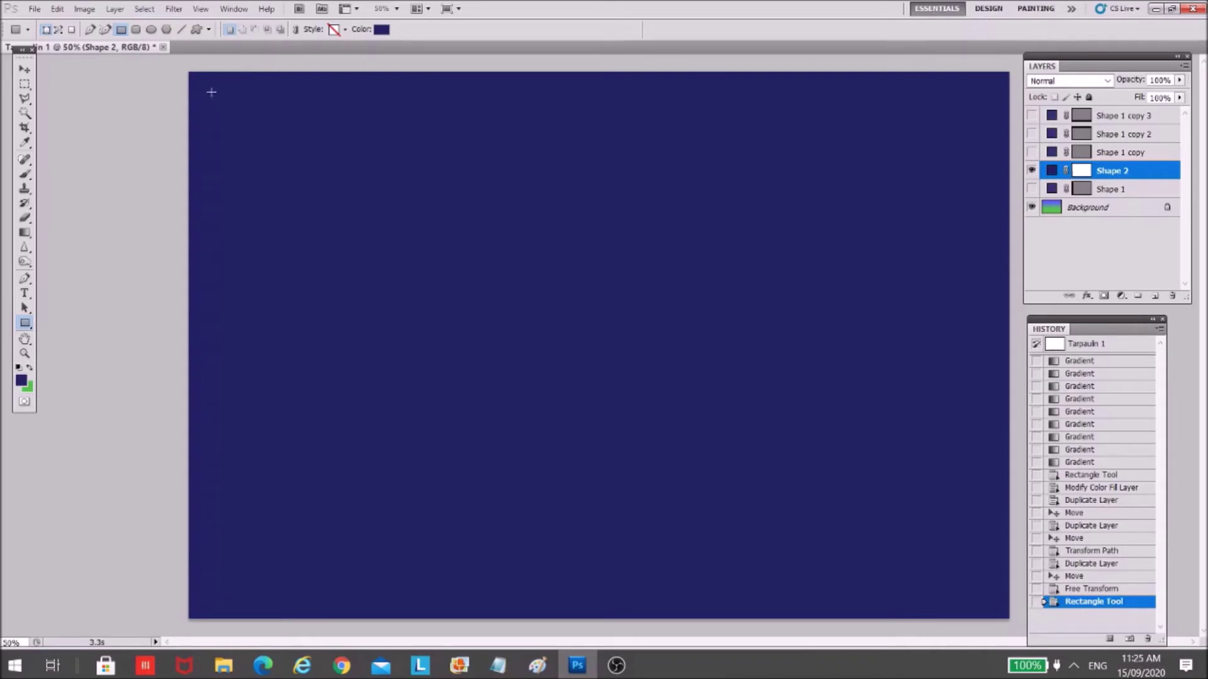
- Make a rectangular marquee just inside the canvas edges
{"action": "left_click", "coordinate": [23, 87]}
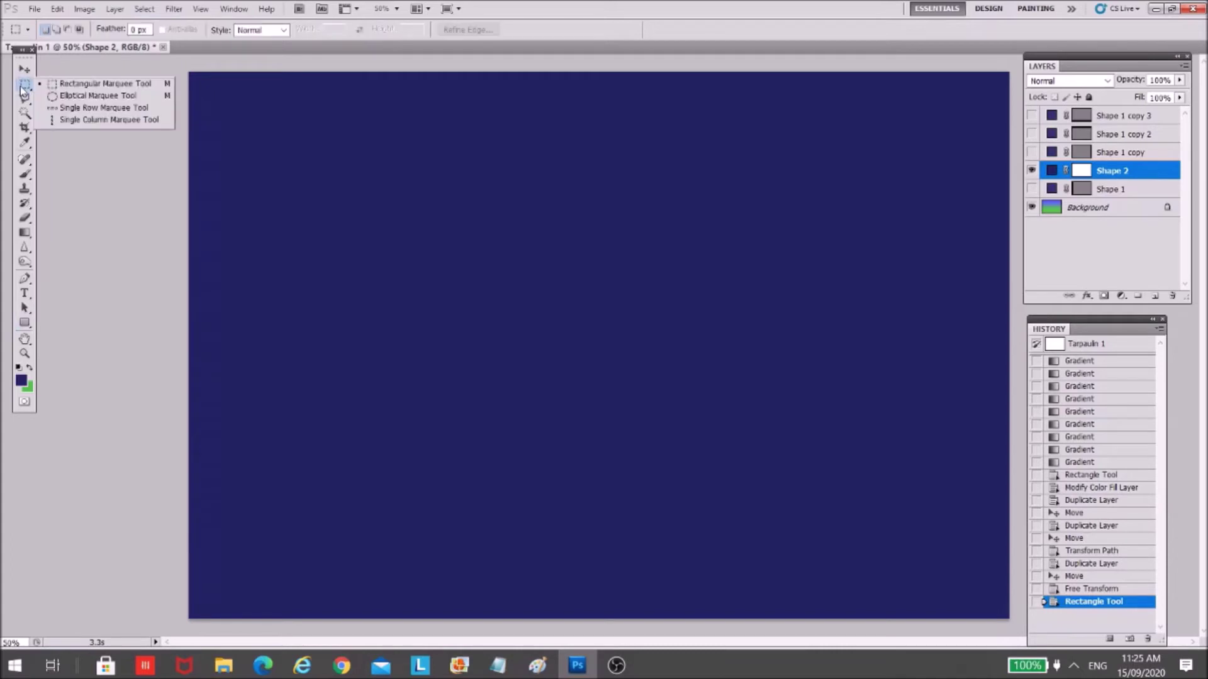
{"action": "left_click", "coordinate": [78, 85]}
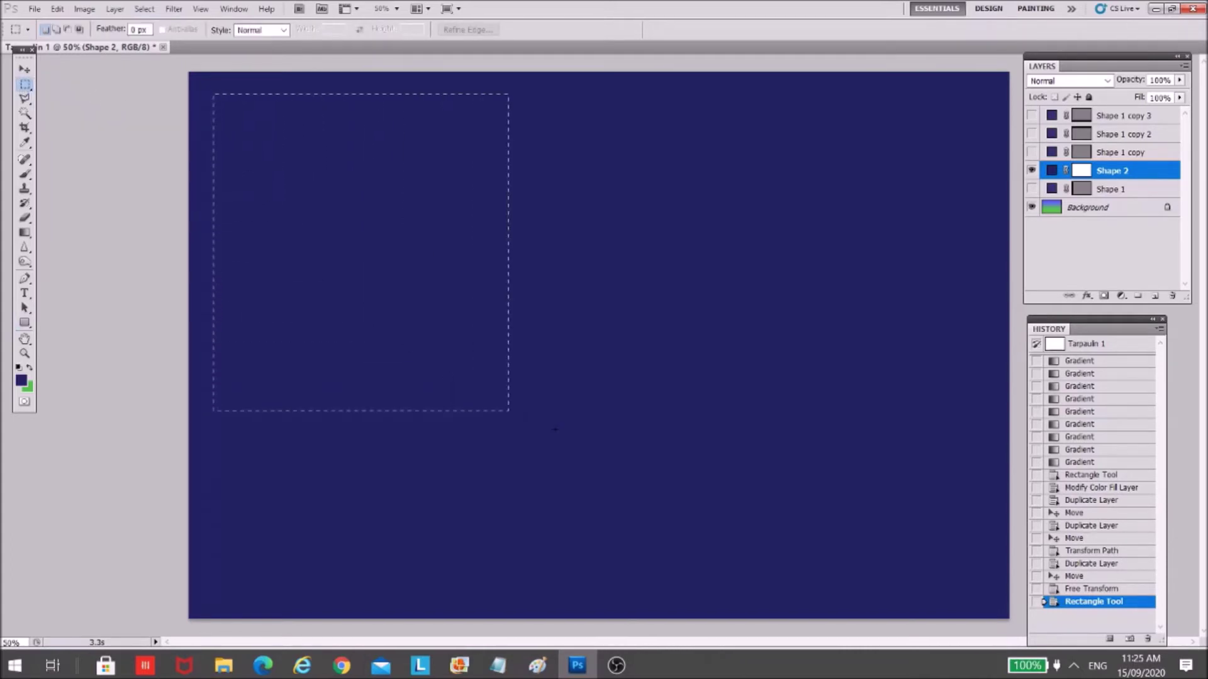
{"action": "left_click_drag", "start_coordinate": [984, 602], "coordinate": [989, 598]}
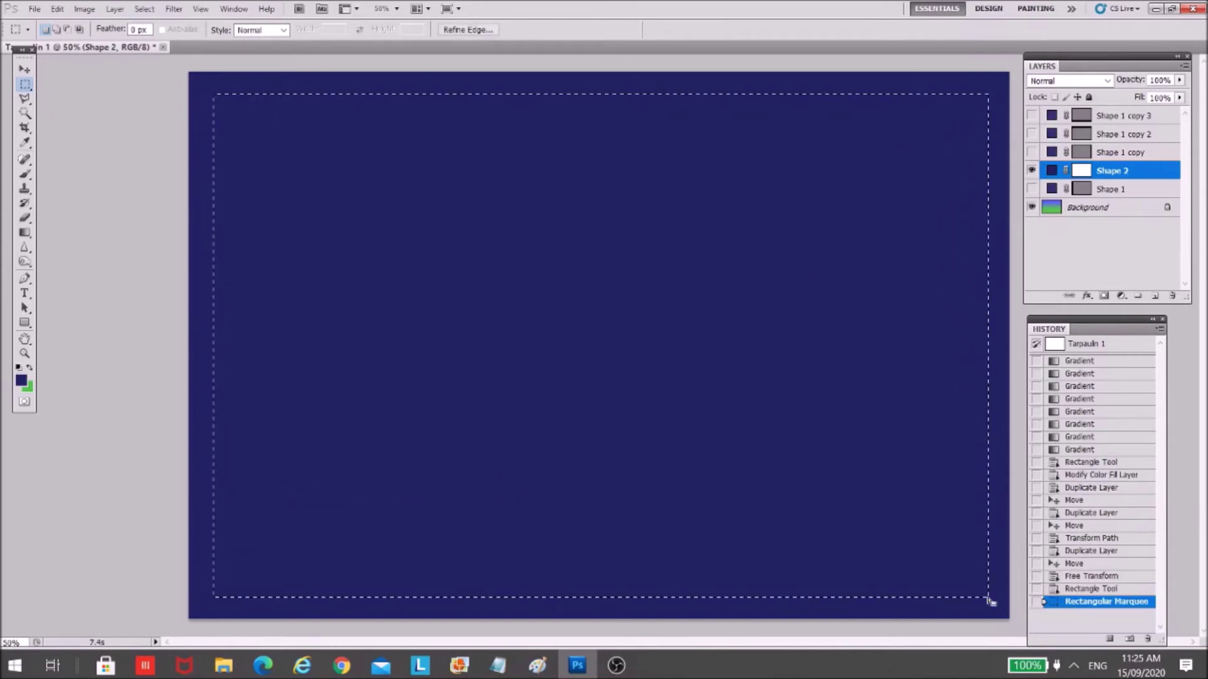
{"action": "key", "text": "Delete"}
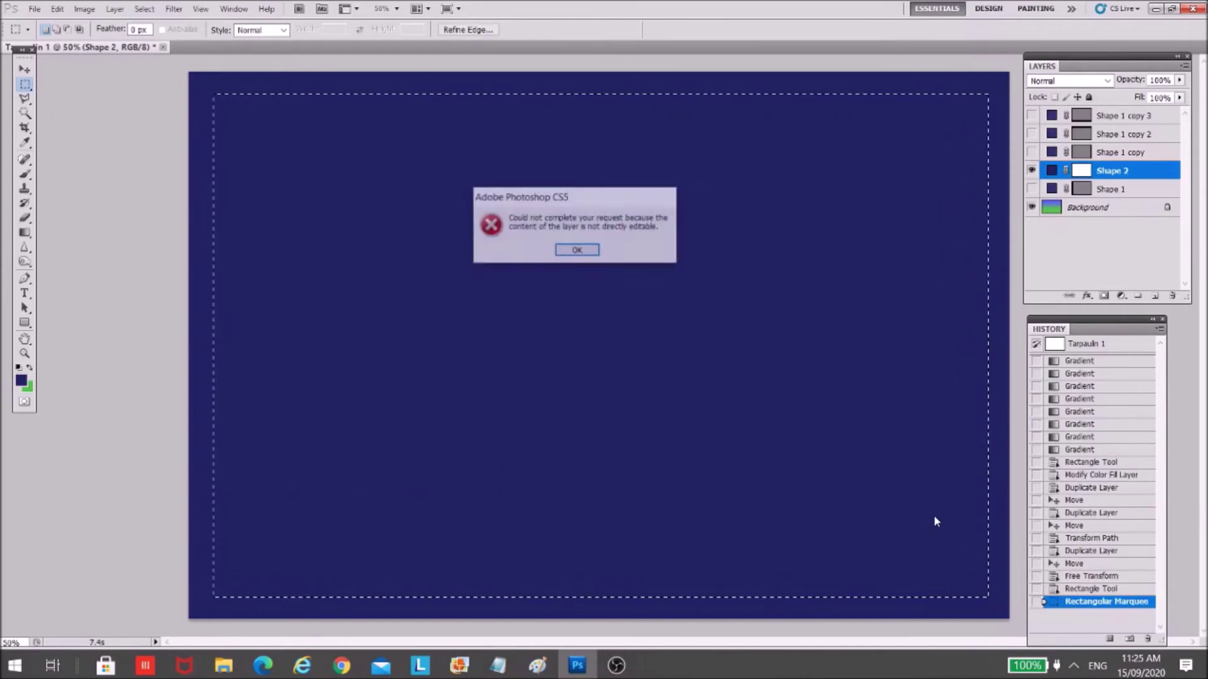
{"action": "left_click", "coordinate": [577, 251]}
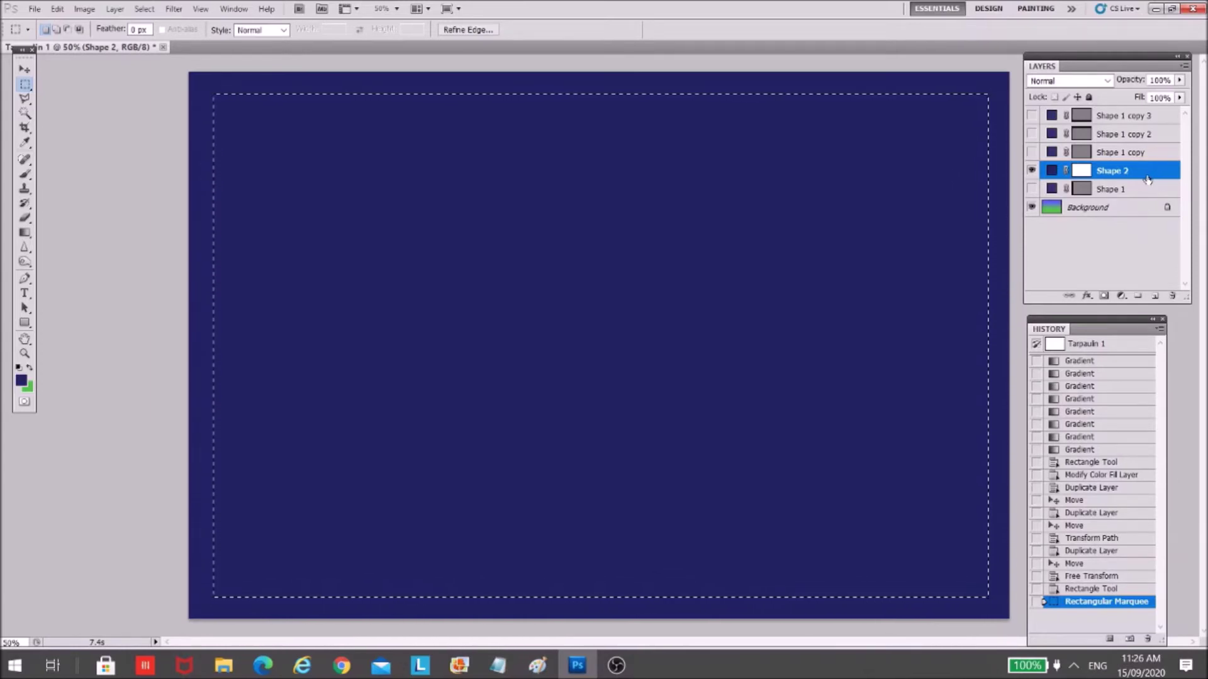
- Rasterize Shape 2 and delete the selected centre, leaving a navy border
{"action": "right_click", "coordinate": [1148, 180]}
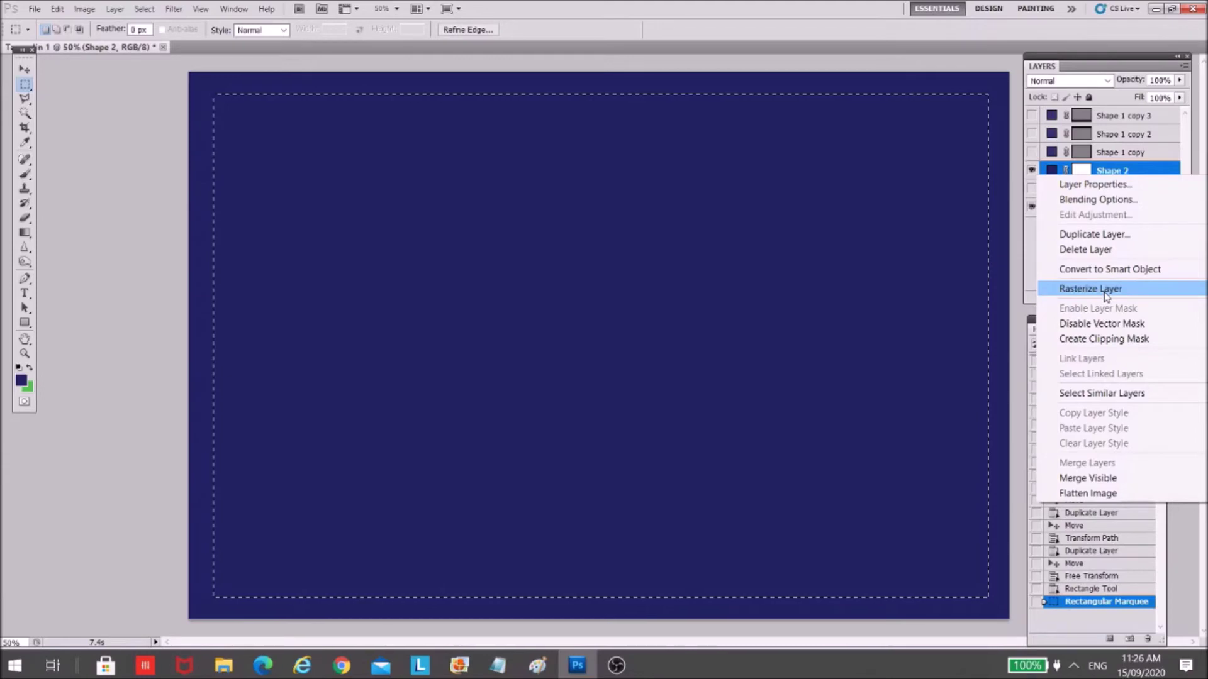
{"action": "left_click", "coordinate": [1106, 296]}
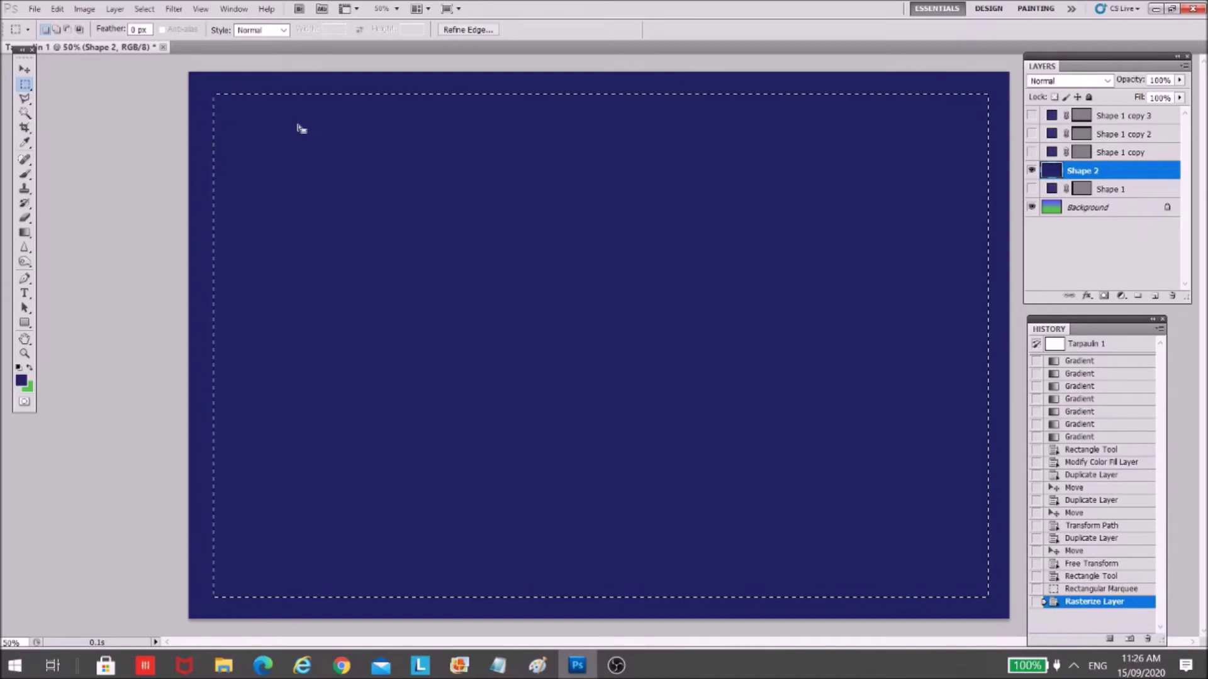
{"action": "key", "text": "Delete"}
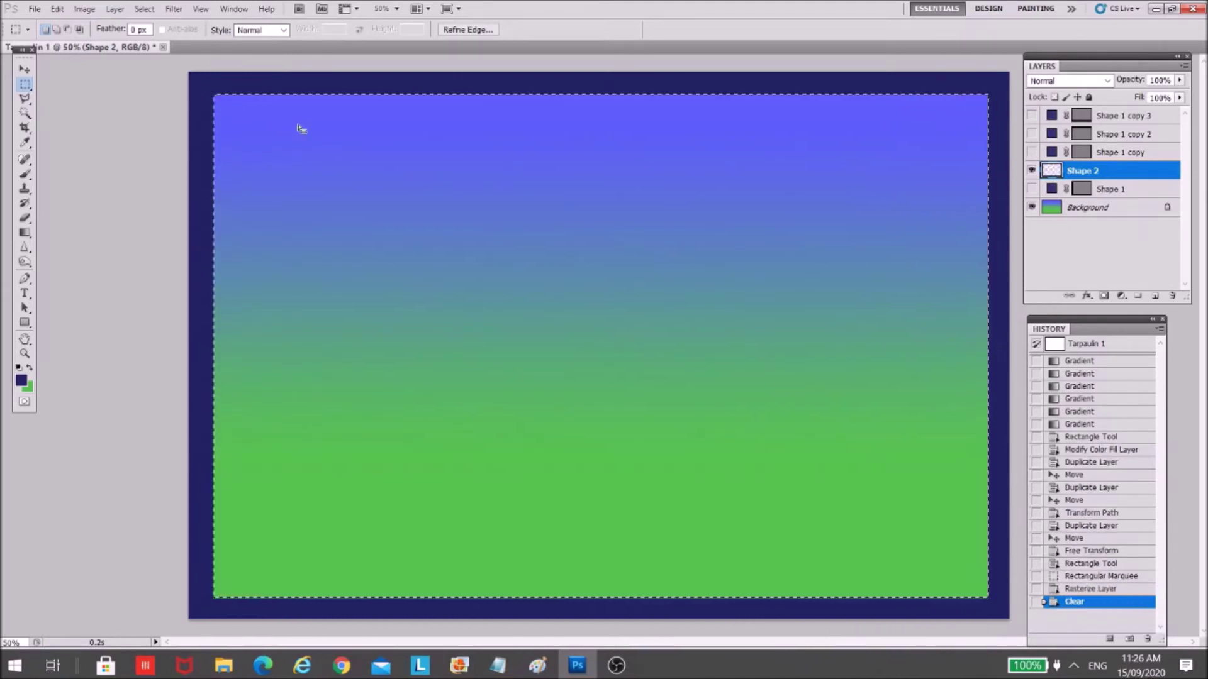
- Deselect, then set the foreground colour to bright blue 282ceb
{"action": "key", "text": "ctrl+d"}
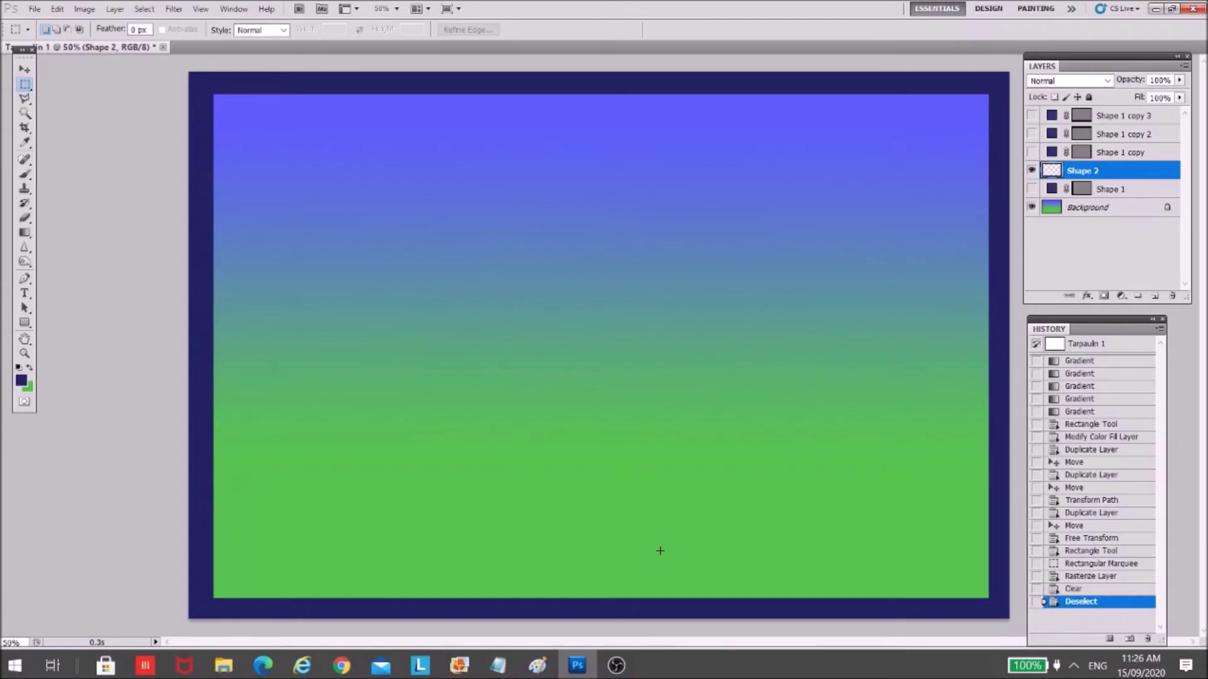
{"action": "left_click", "coordinate": [22, 382]}
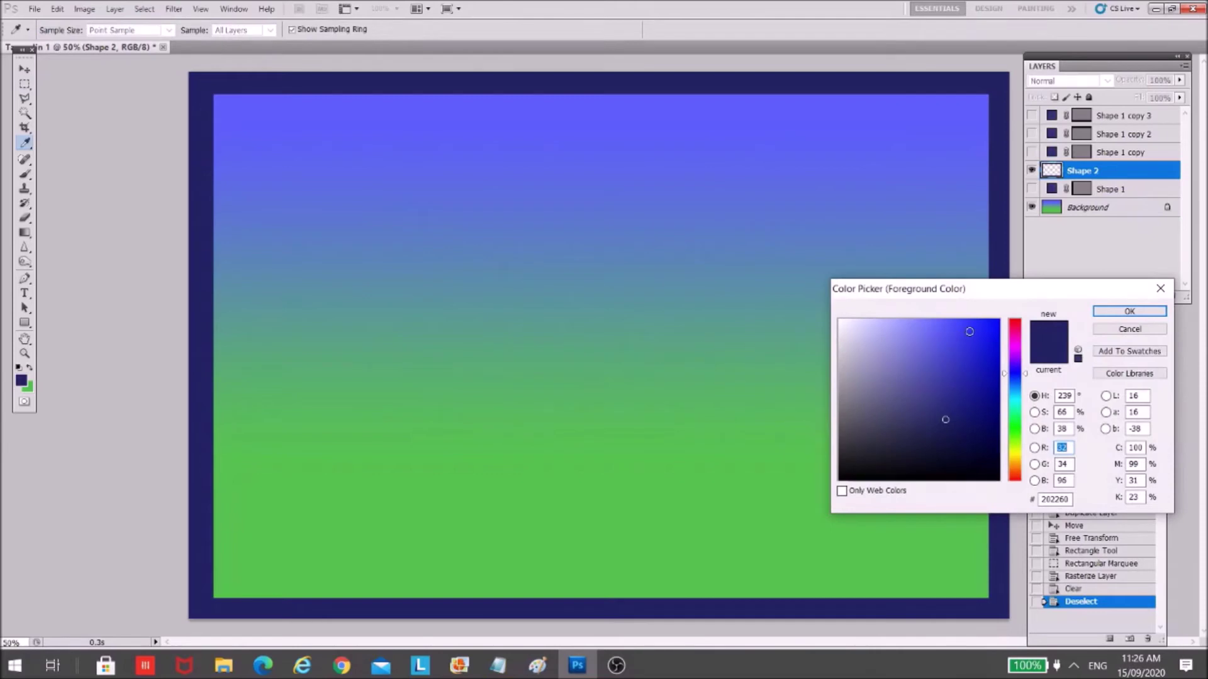
{"action": "left_click", "coordinate": [972, 332]}
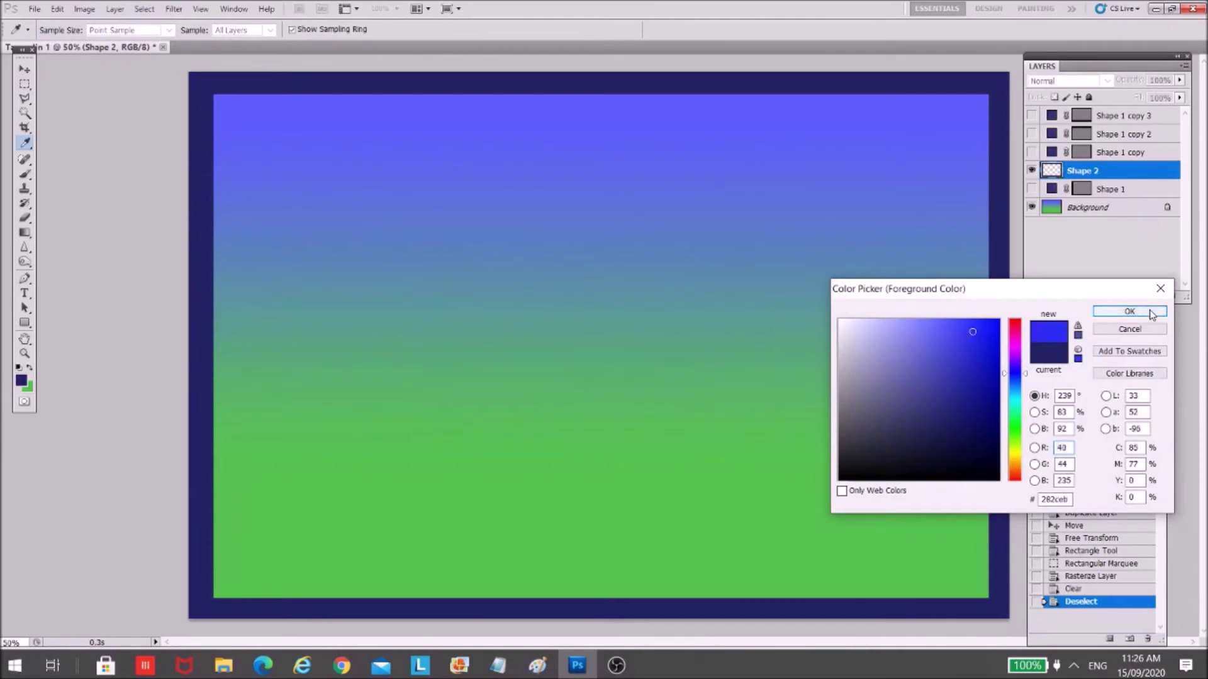
{"action": "left_click", "coordinate": [1140, 311]}
{"action": "key", "text": "m"}
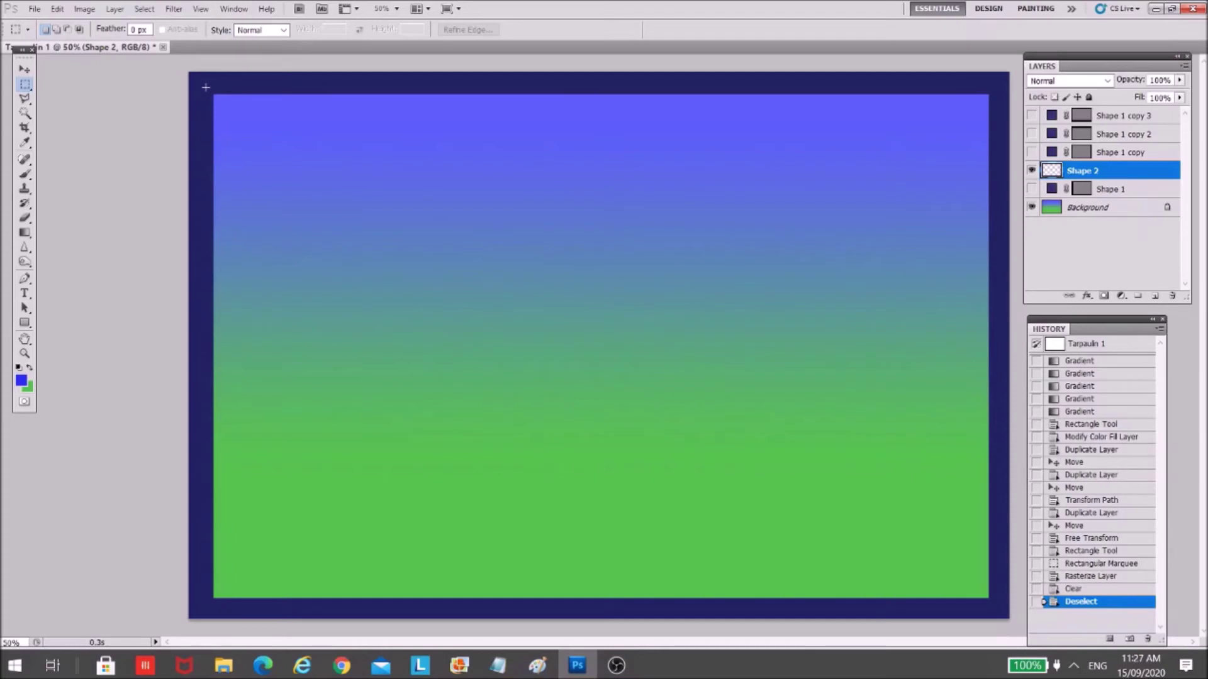
{"action": "left_click_drag", "start_coordinate": [495, 486], "coordinate": [967, 608]}
{"action": "left_click_drag", "start_coordinate": [995, 607], "coordinate": [997, 608]}
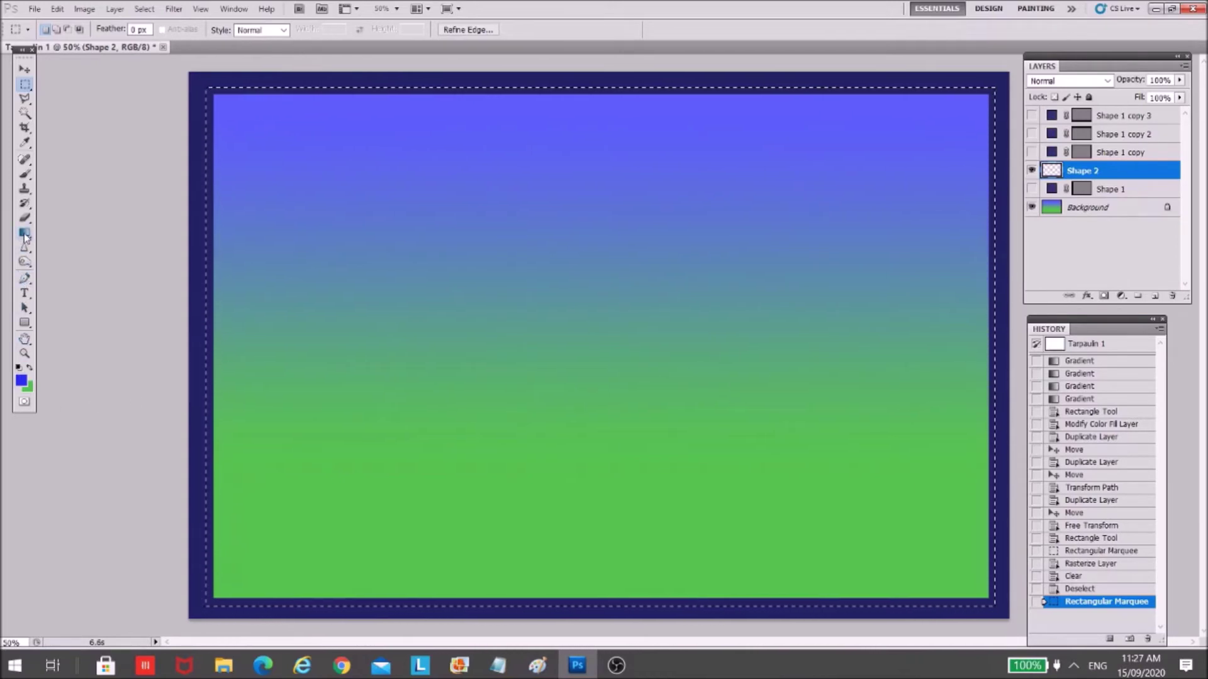
{"action": "left_click", "coordinate": [25, 324]}
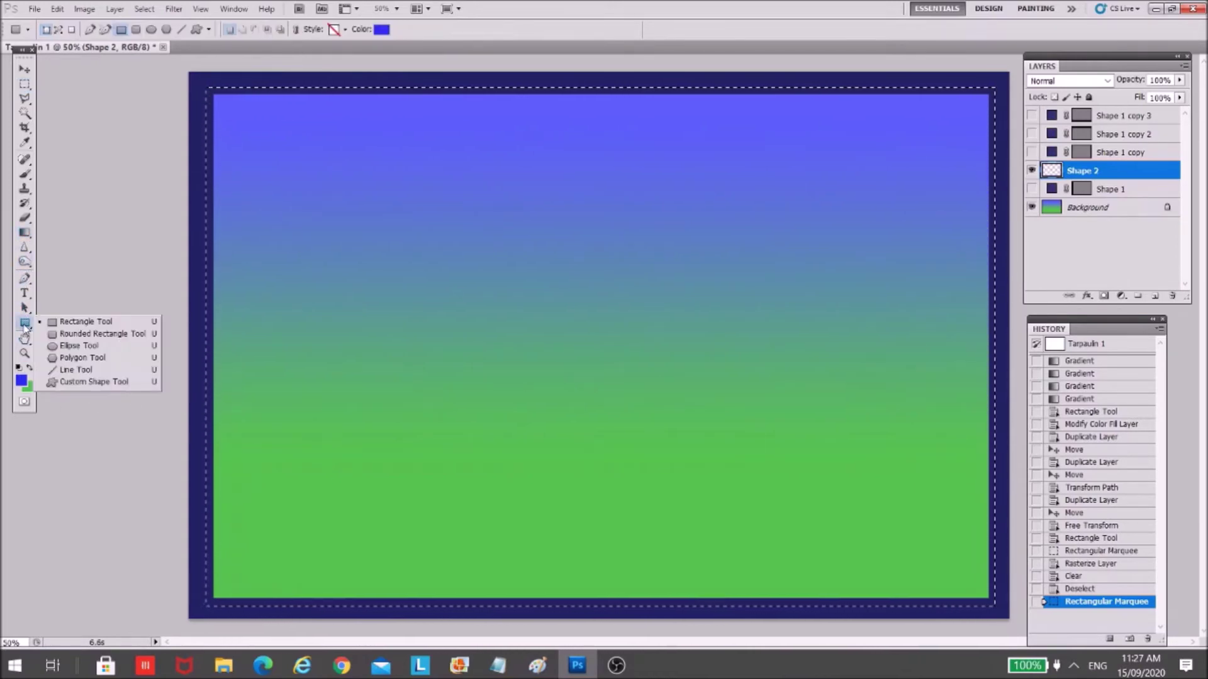
{"action": "left_click", "coordinate": [55, 322]}
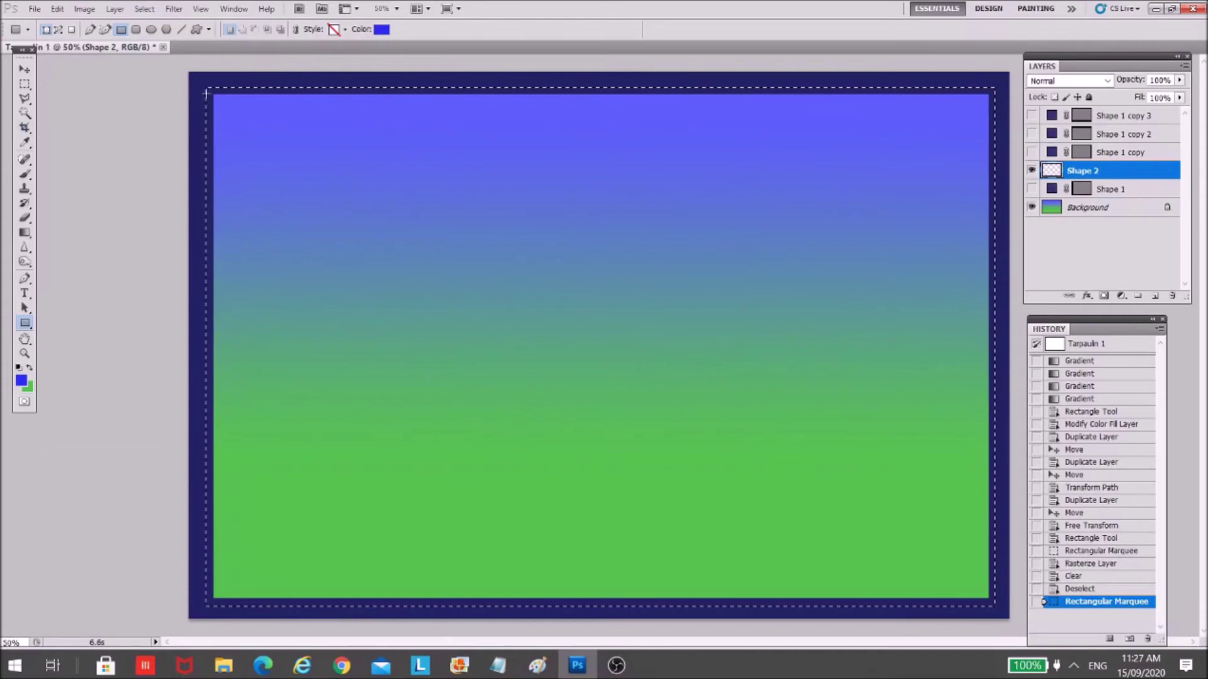
{"action": "left_click", "coordinate": [25, 114]}
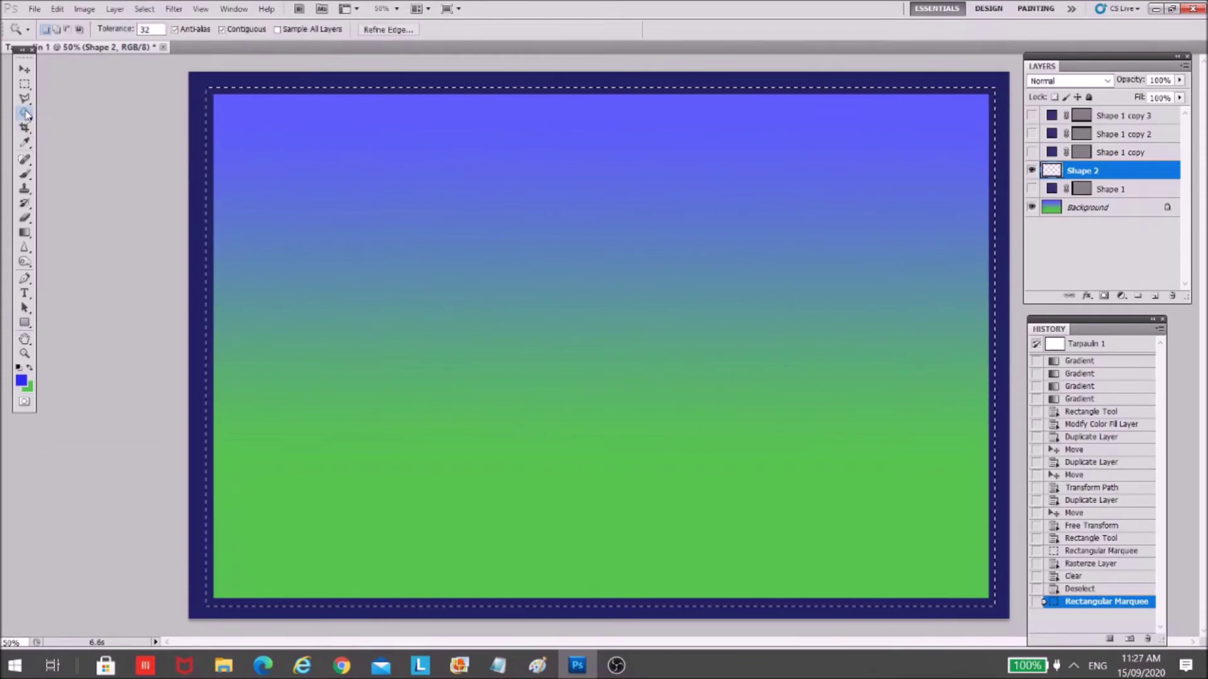
{"action": "left_click", "coordinate": [25, 85]}
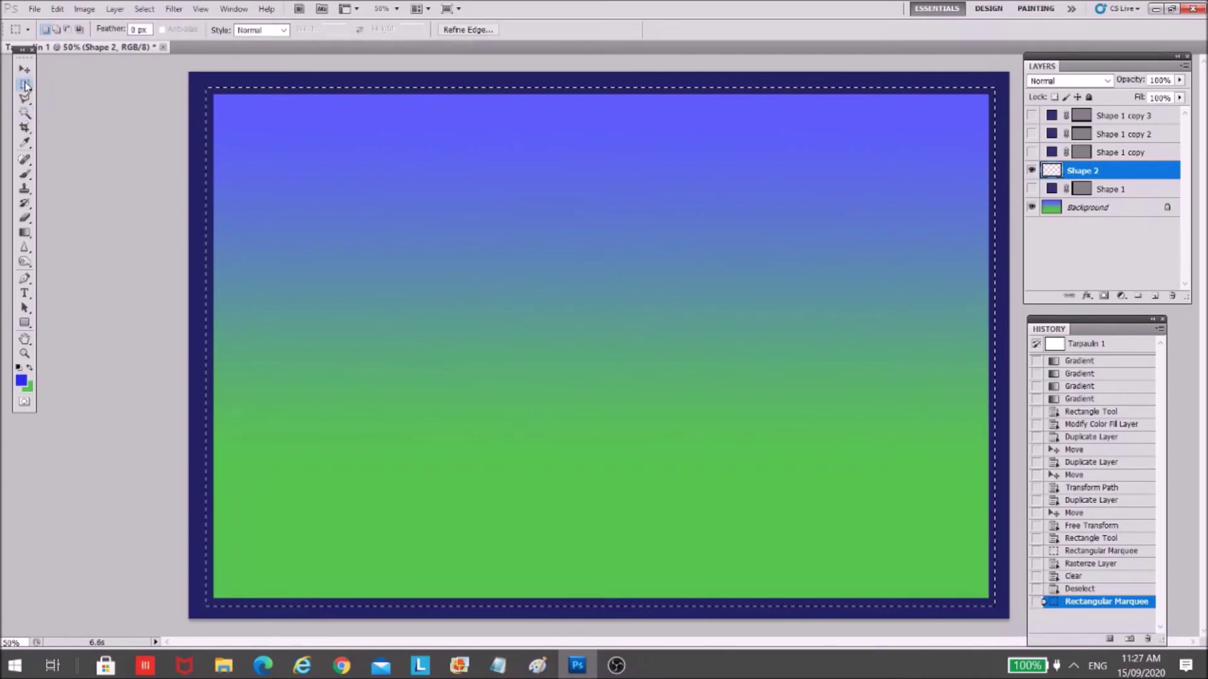
{"action": "left_click", "coordinate": [216, 112]}
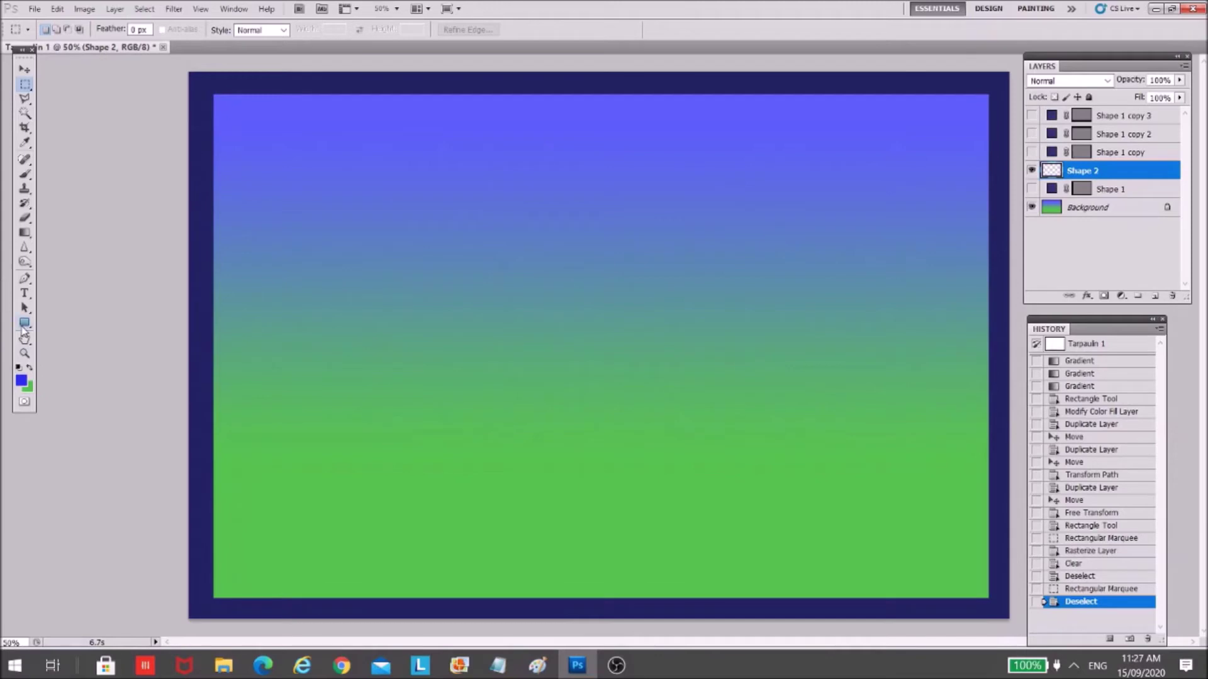
{"action": "left_click", "coordinate": [25, 325]}
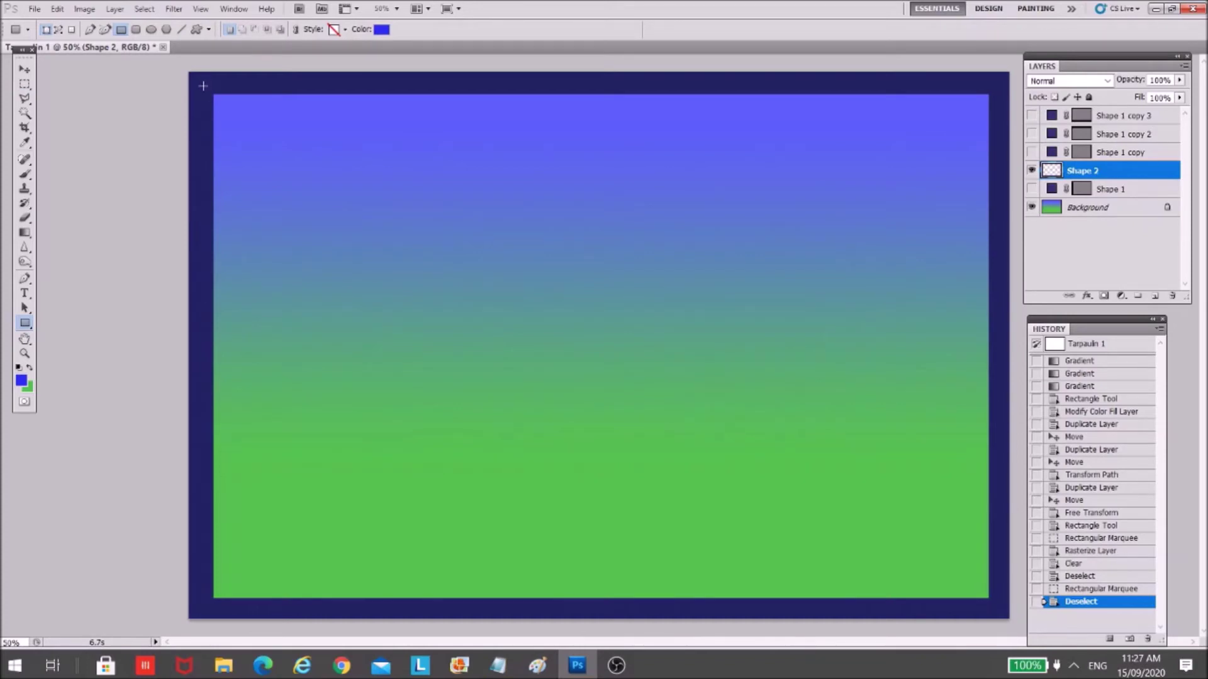
- Draw a bright blue rectangle filling the frame, rasterize Shape 3, and move it below Shape 2
{"action": "left_click_drag", "start_coordinate": [204, 113], "coordinate": [999, 608]}
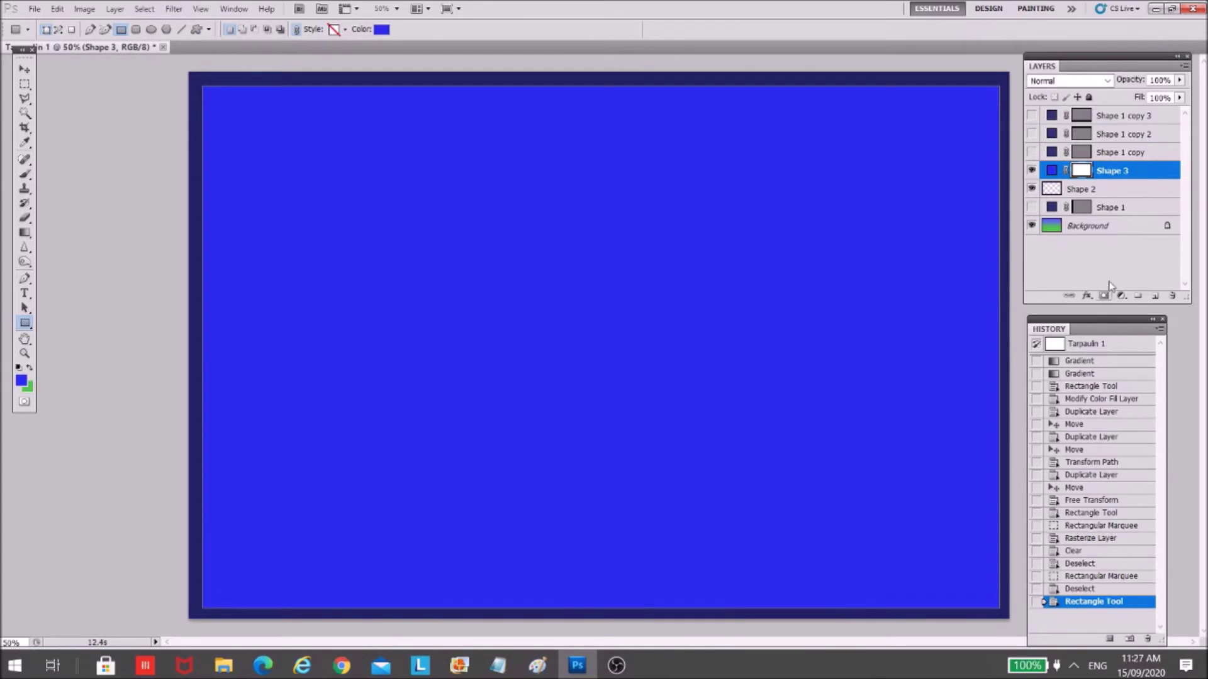
{"action": "right_click", "coordinate": [1144, 179]}
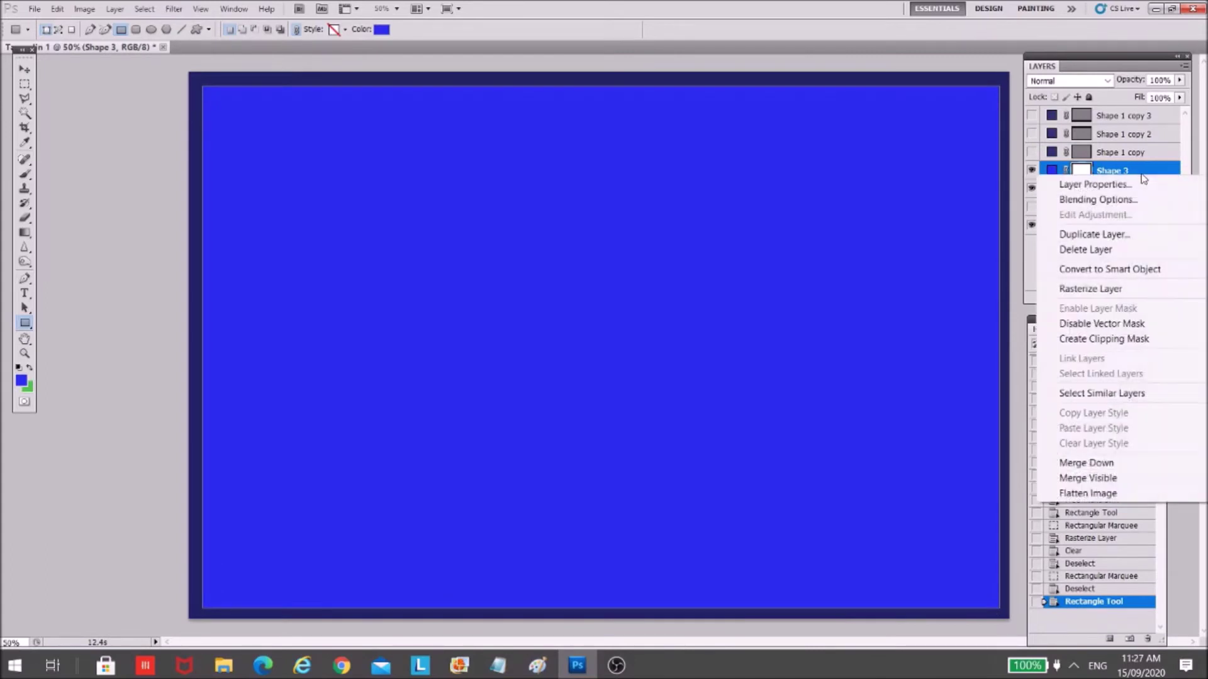
{"action": "left_click", "coordinate": [1112, 289]}
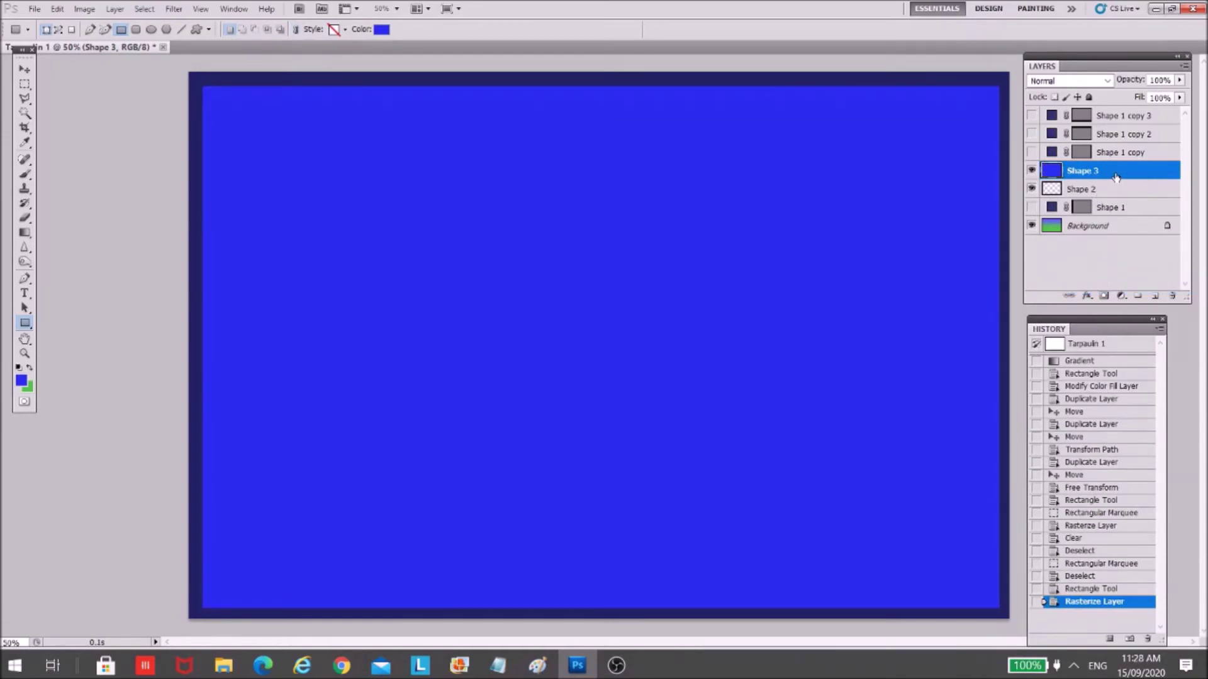
{"action": "left_click_drag", "start_coordinate": [1116, 175], "coordinate": [1121, 200]}
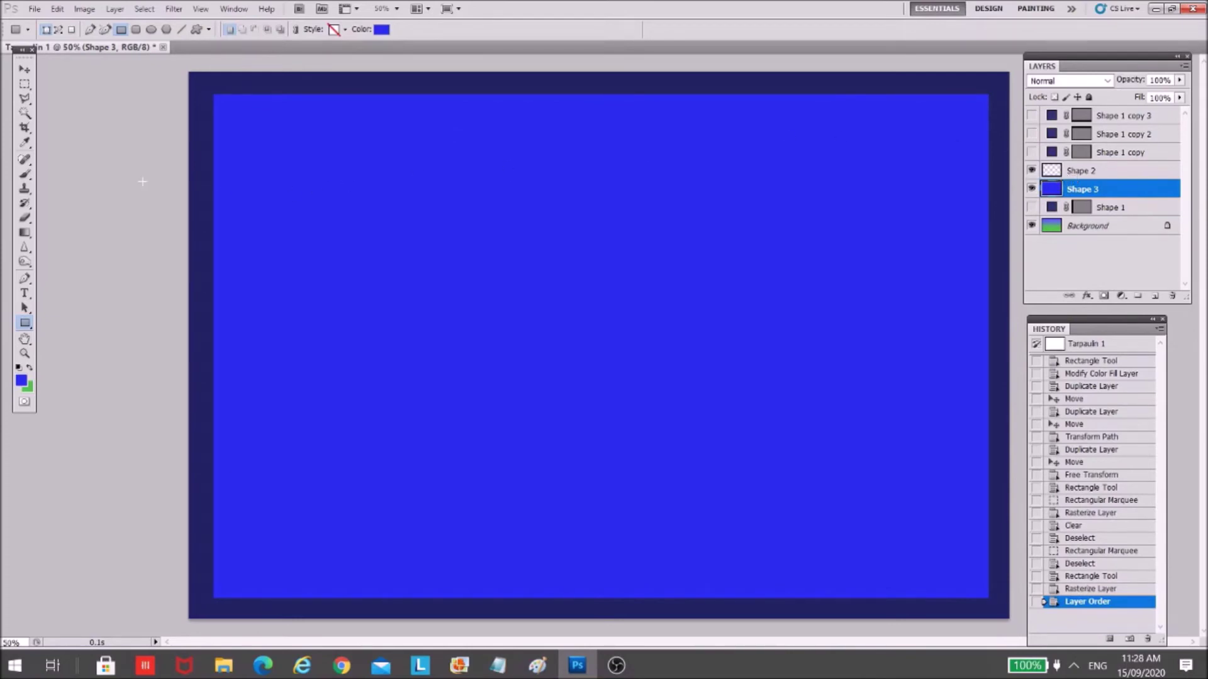
{"action": "left_click", "coordinate": [24, 84]}
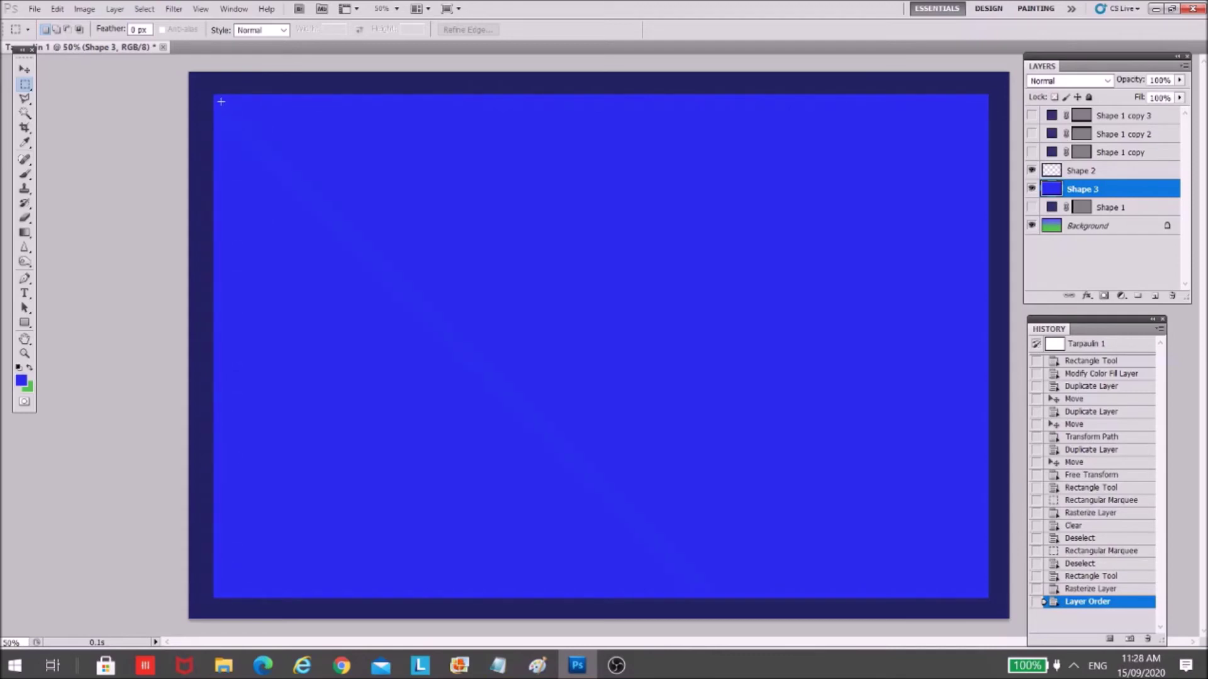
- Clear the blue layer's centre inside a marquee just within its edge, leaving a thin border
{"action": "left_click_drag", "start_coordinate": [221, 101], "coordinate": [984, 592]}
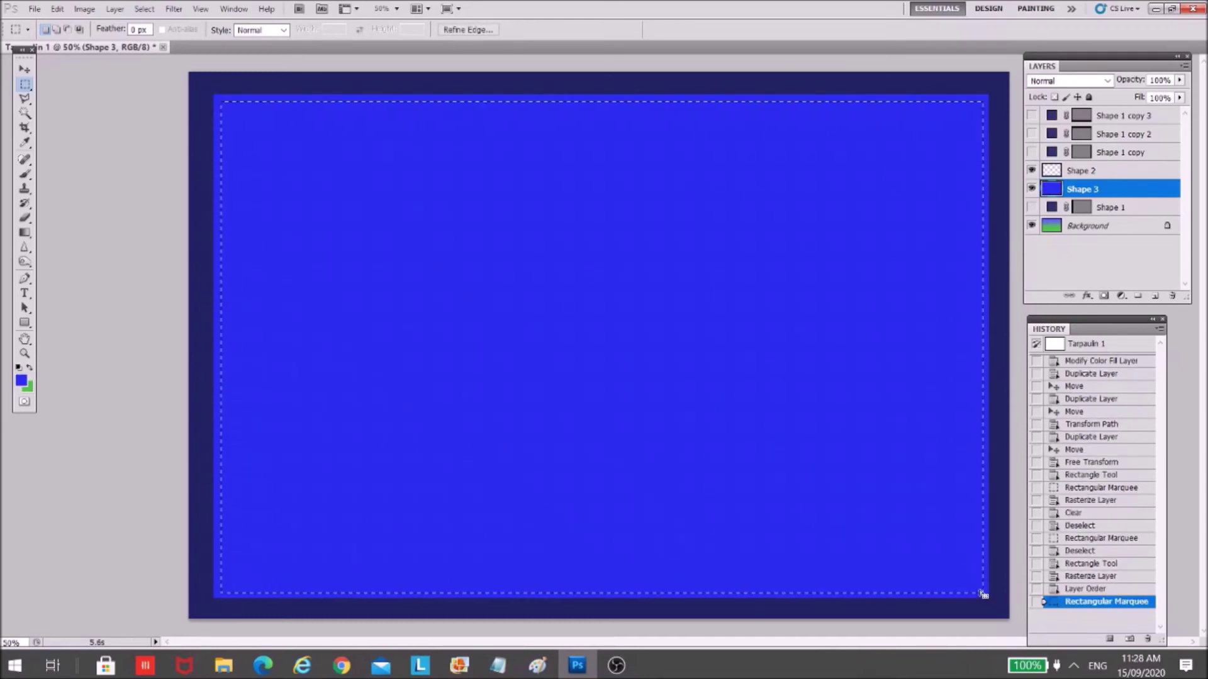
{"action": "key", "text": "Delete"}
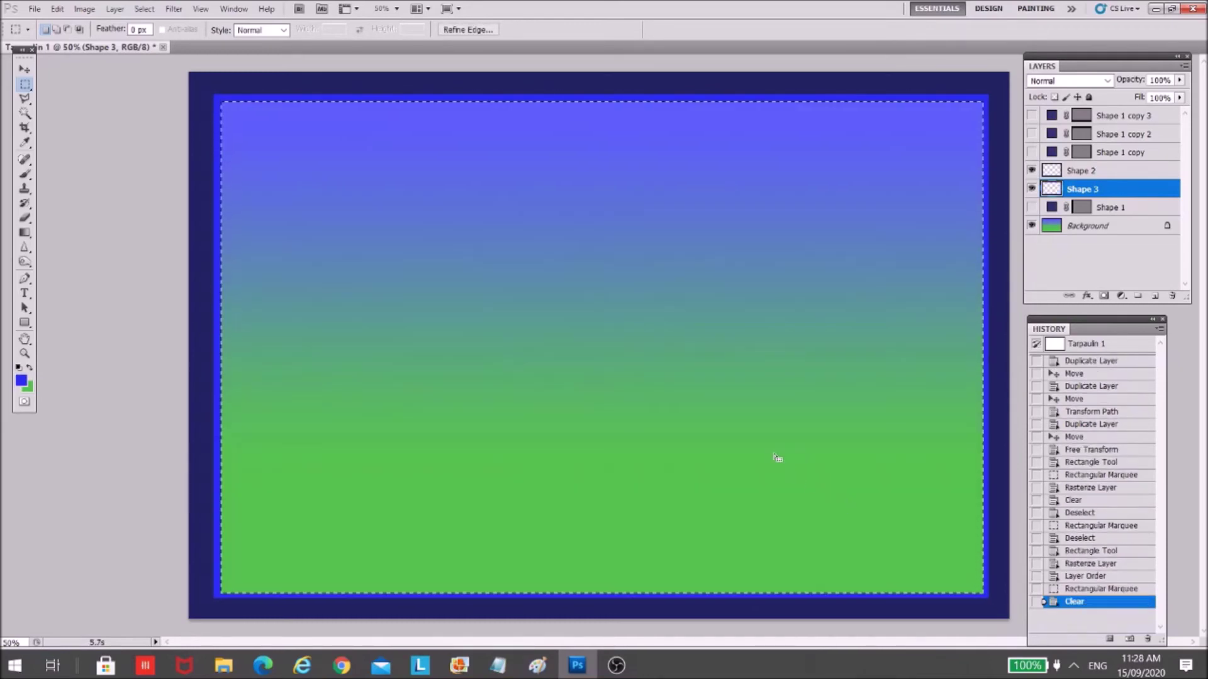
{"action": "key", "text": "ctrl+d"}
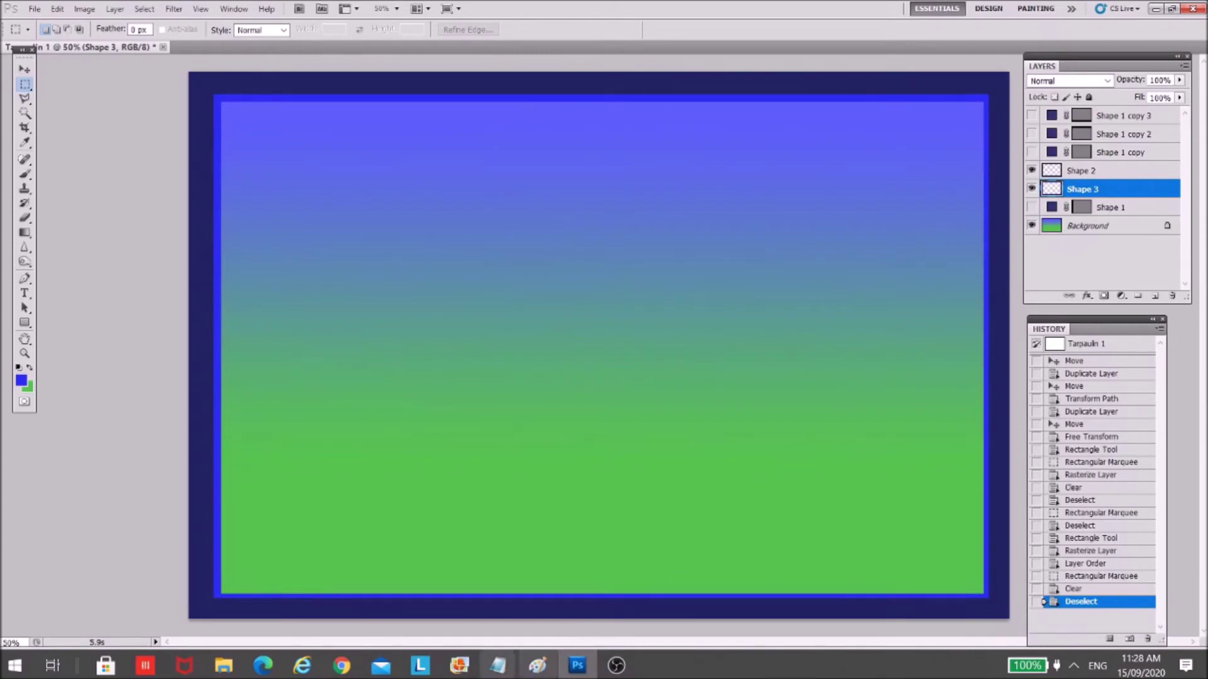
{"action": "mouse_move", "coordinate": [497, 666]}
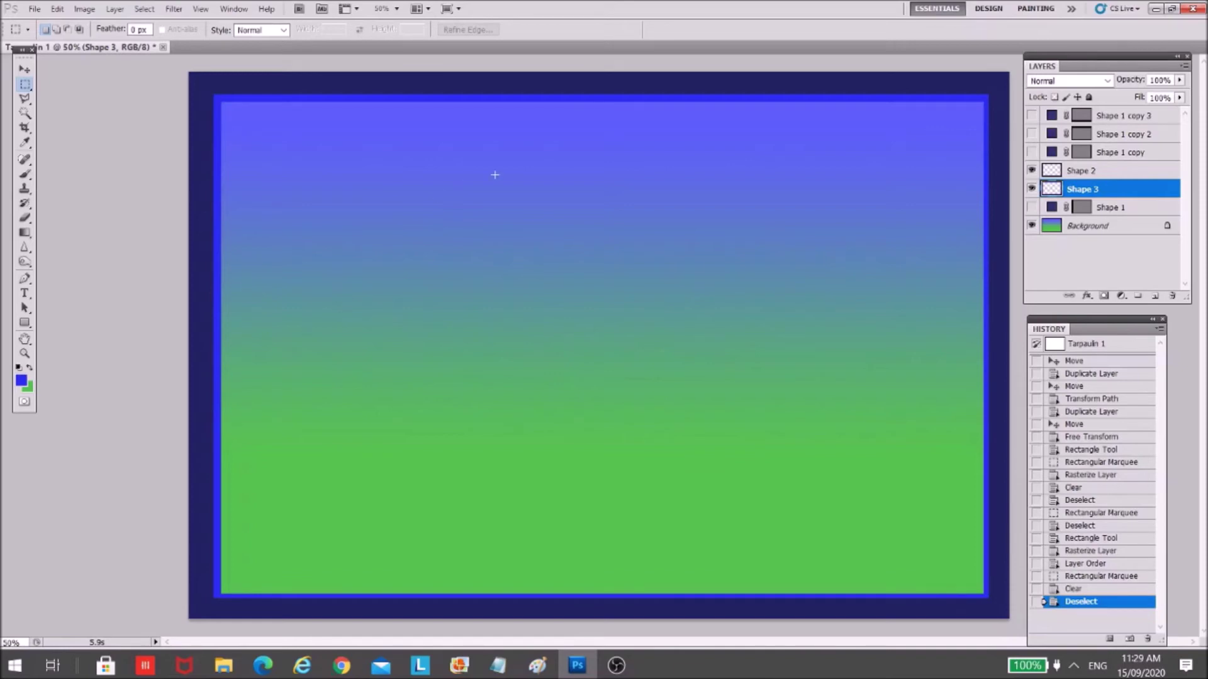
{"action": "left_click", "coordinate": [1130, 174]}
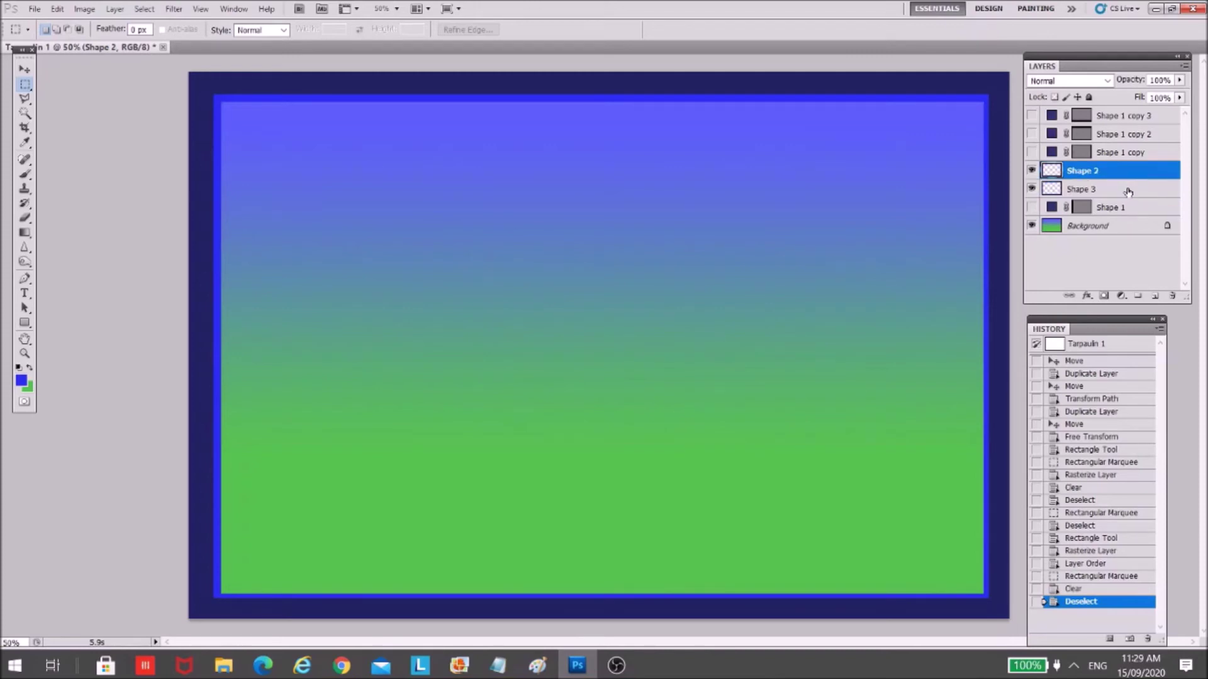
- Merge Shape 2 and Shape 3 into one layer and nudge it slightly down-right
{"action": "left_click", "coordinate": [1128, 191], "text": "ctrl"}
{"action": "right_click", "coordinate": [1126, 192]}
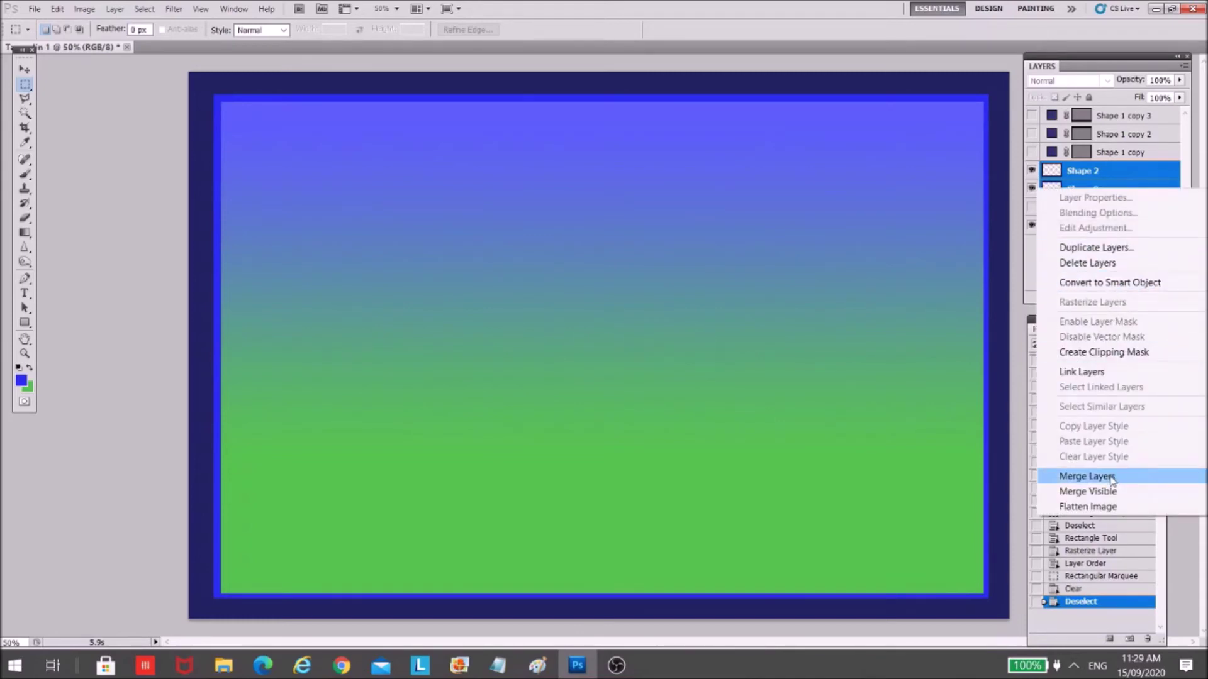
{"action": "left_click", "coordinate": [1112, 480]}
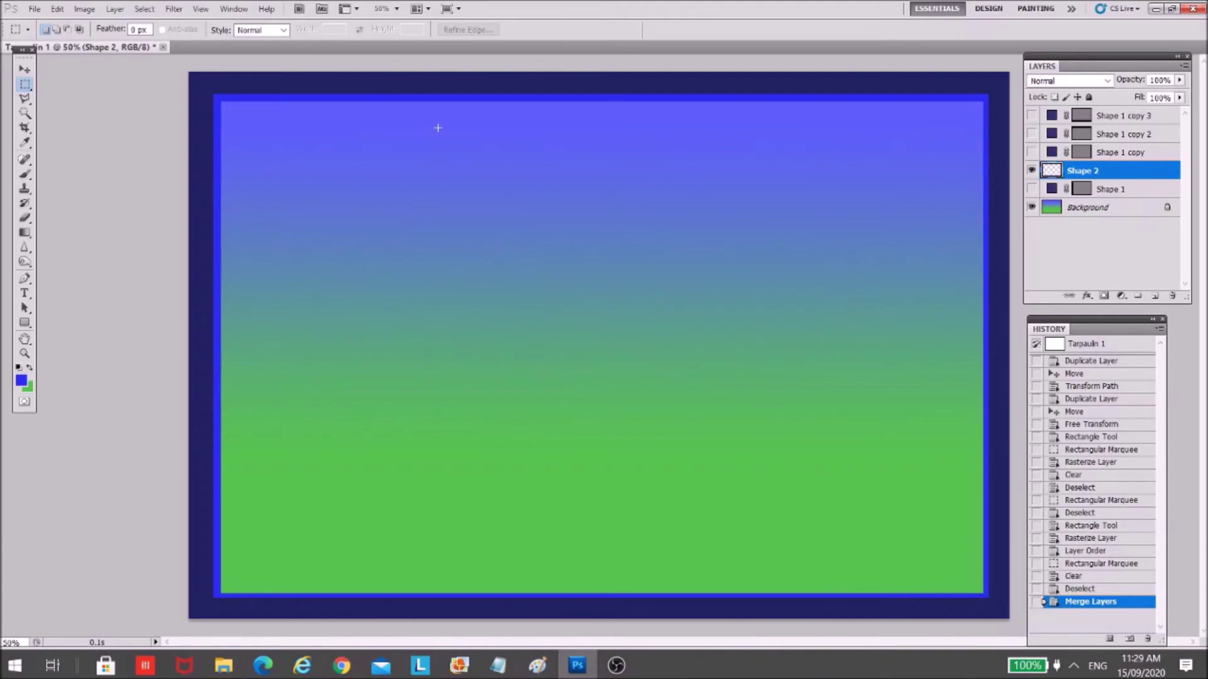
{"action": "key", "text": "v"}
{"action": "mouse_move", "coordinate": [439, 82]}
{"action": "left_mouse_down"}
{"action": "mouse_move", "coordinate": [493, 265]}
{"action": "mouse_move", "coordinate": [467, 202]}
{"action": "mouse_move", "coordinate": [473, 140]}
{"action": "mouse_move", "coordinate": [433, 87]}
{"action": "mouse_move", "coordinate": [444, 86]}
{"action": "left_mouse_up"}
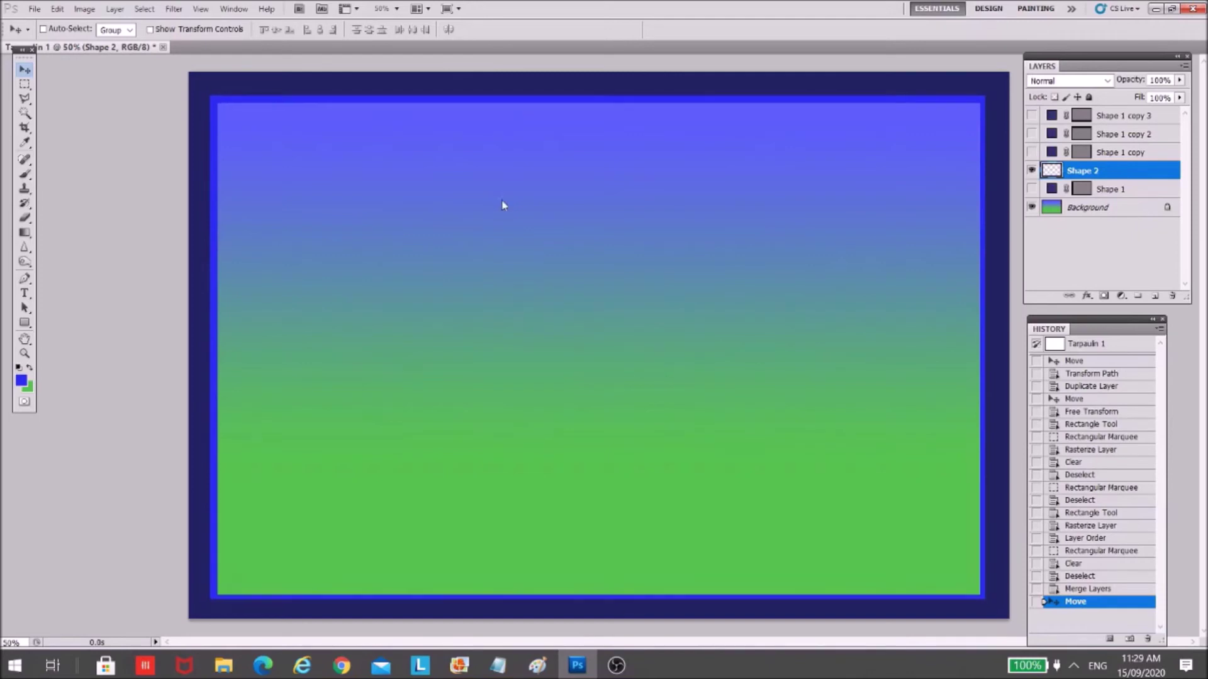
- Add a Bevel and Emboss with contour to Shape 2 and widen its size
{"action": "double_click", "coordinate": [1158, 175]}
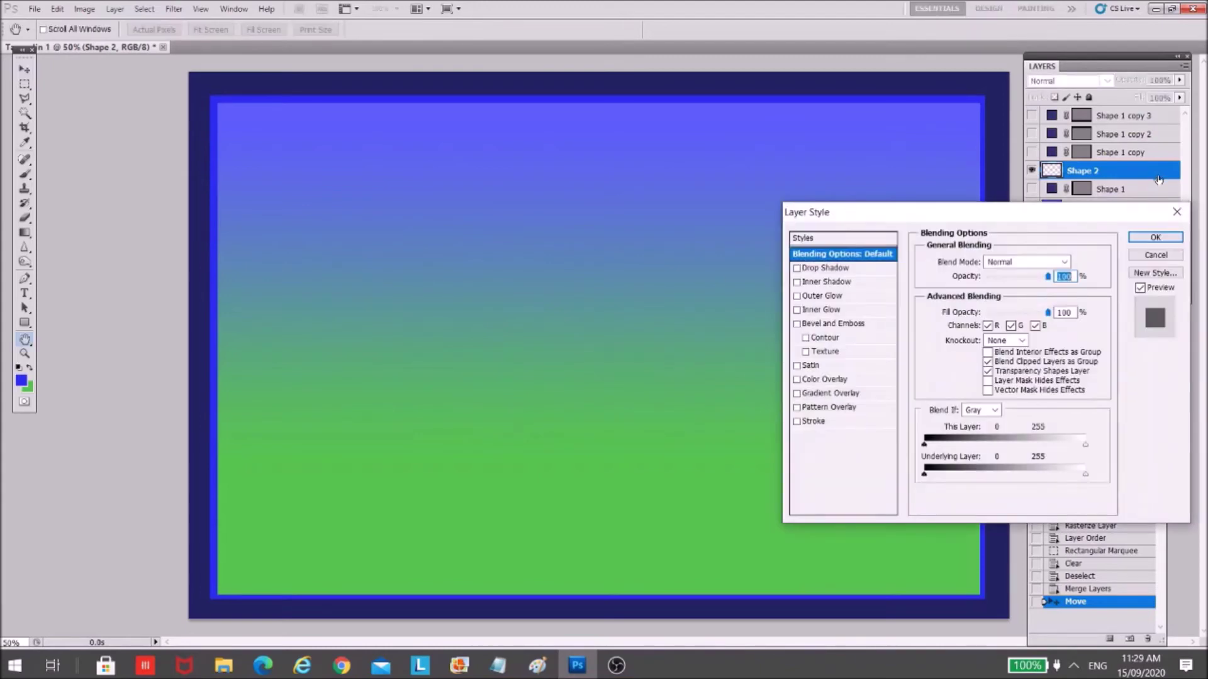
{"action": "left_click", "coordinate": [796, 324]}
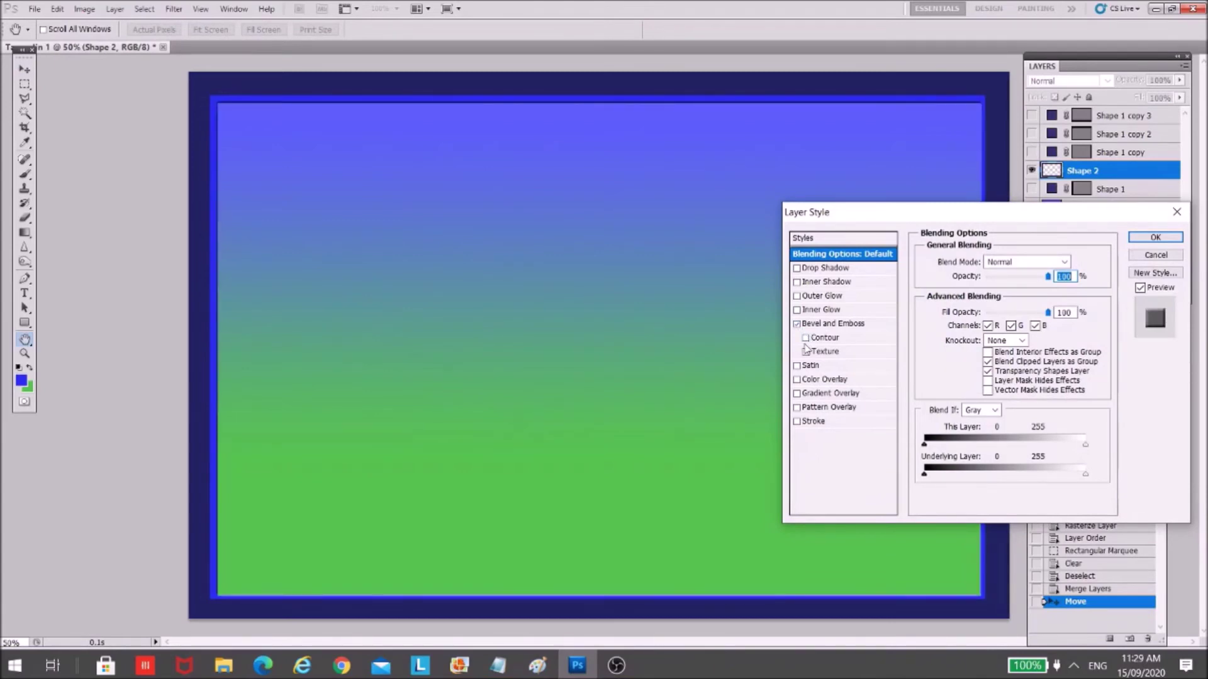
{"action": "left_click", "coordinate": [811, 338]}
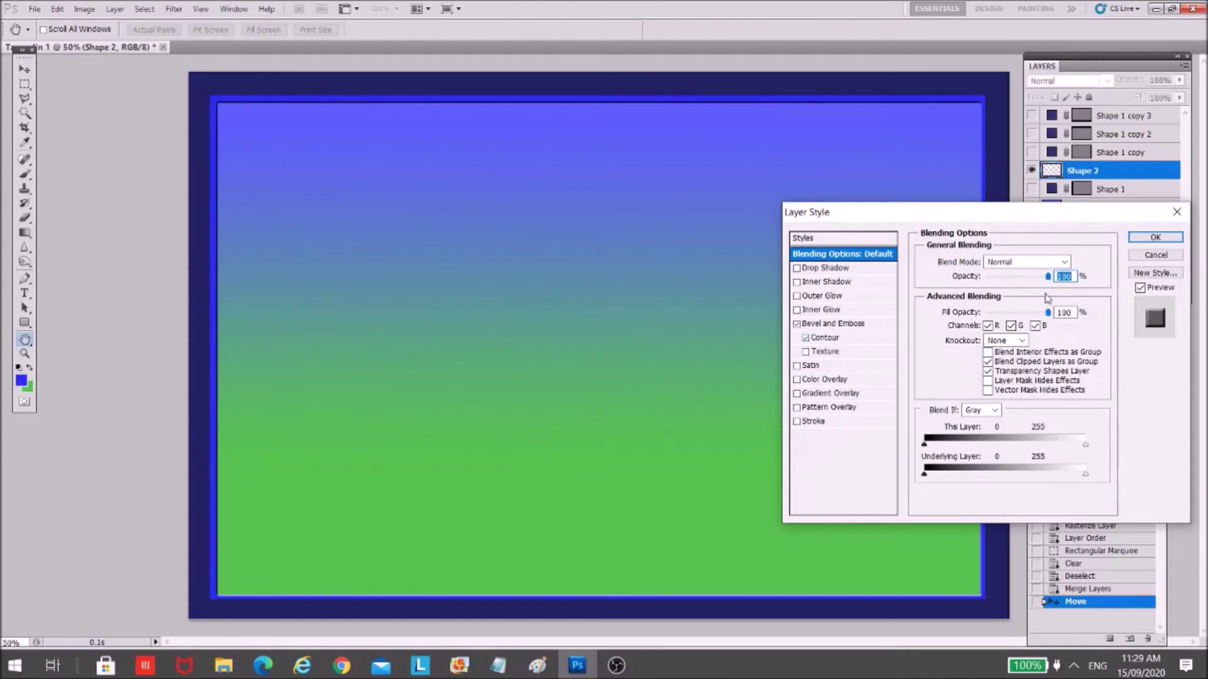
{"action": "left_click", "coordinate": [829, 324]}
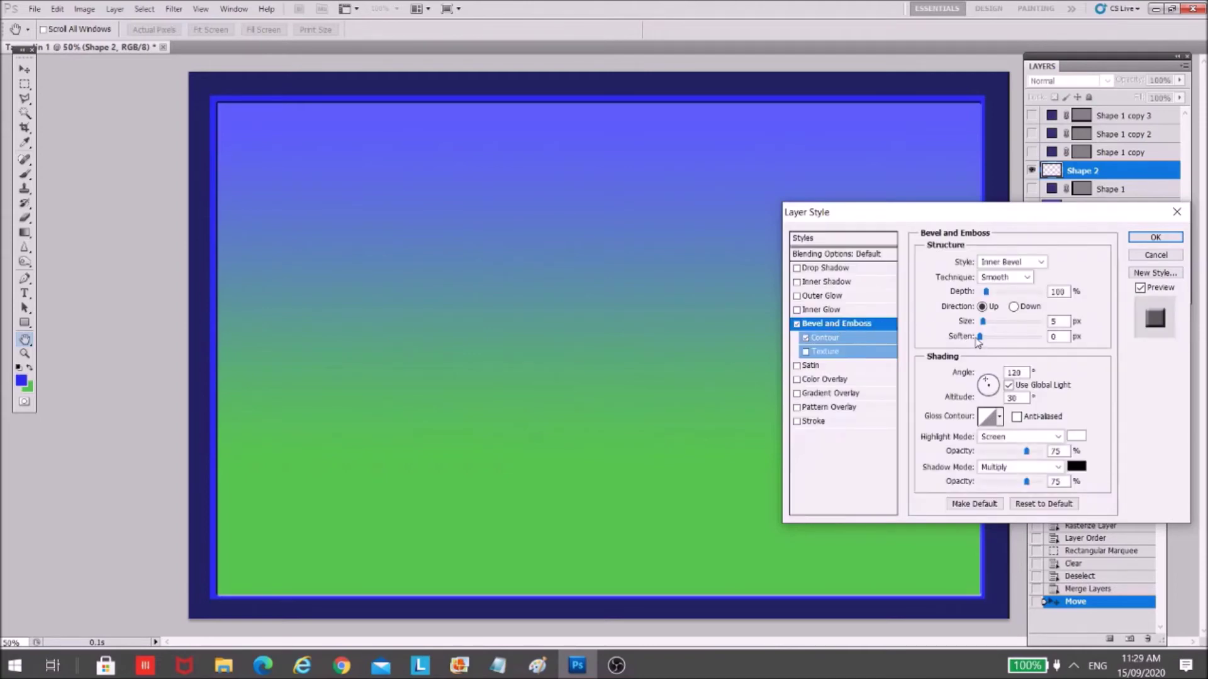
{"action": "mouse_move", "coordinate": [983, 321]}
{"action": "left_mouse_down"}
{"action": "mouse_move", "coordinate": [1002, 328]}
{"action": "mouse_move", "coordinate": [993, 332]}
{"action": "left_mouse_up"}
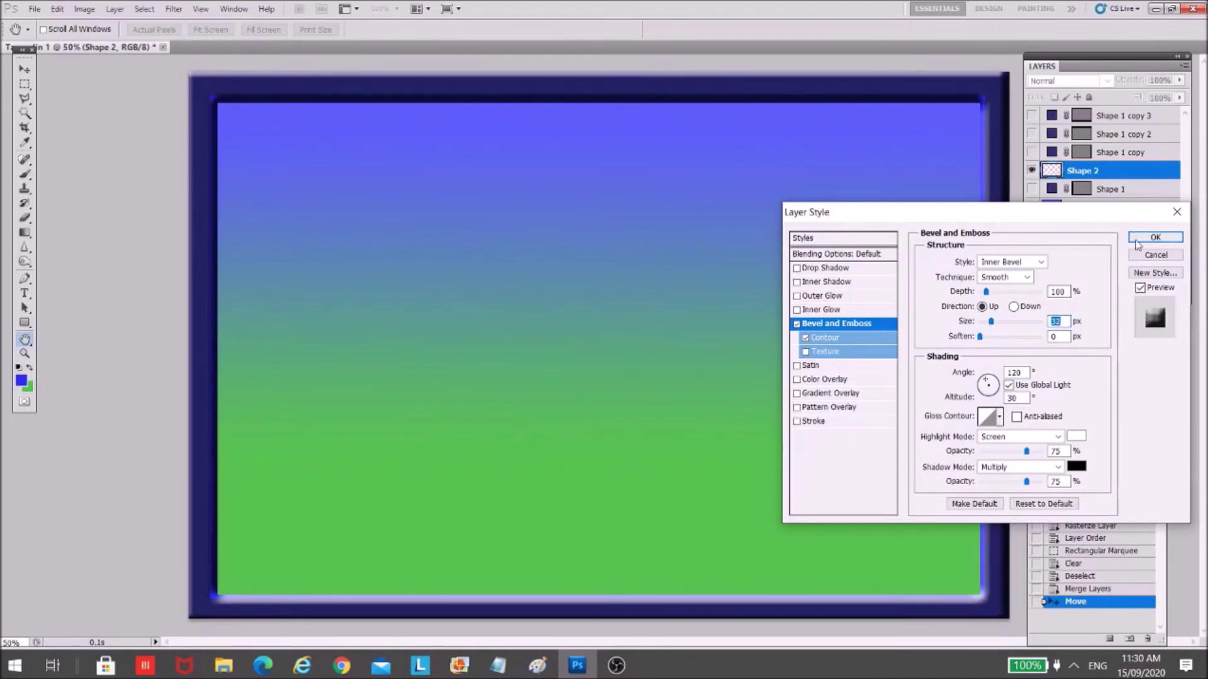
- Add a much larger drop shadow to the frame and apply the layer styles
{"action": "left_click", "coordinate": [855, 270]}
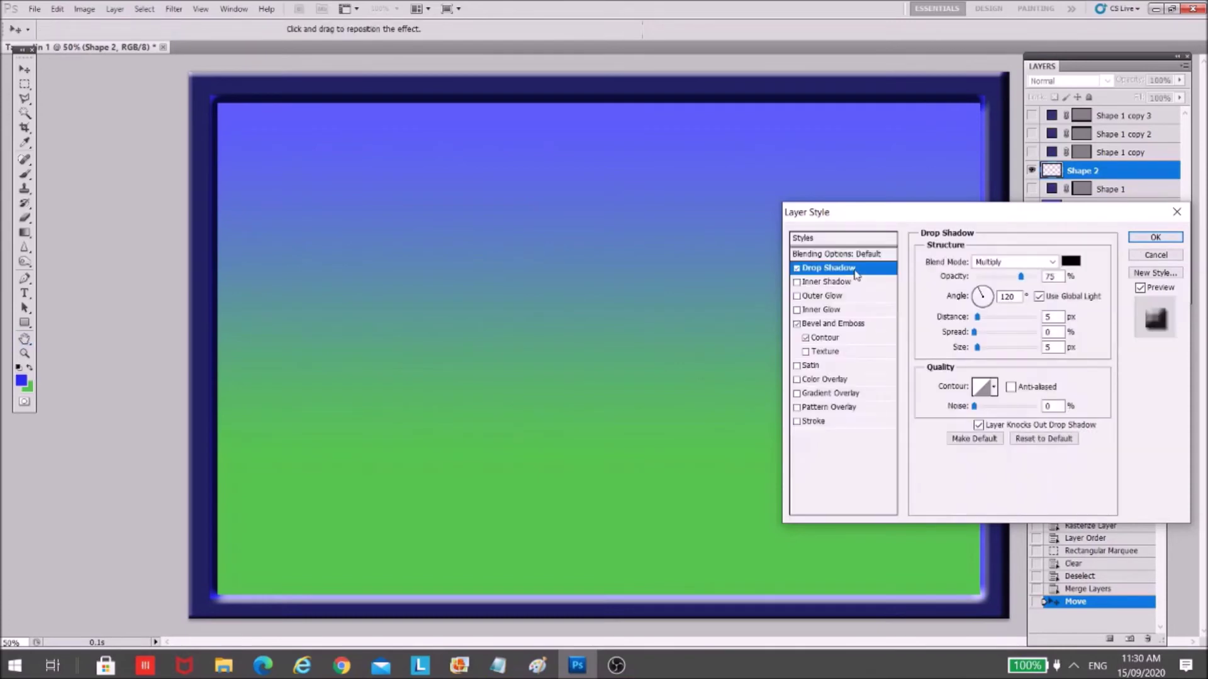
{"action": "left_click_drag", "start_coordinate": [977, 348], "coordinate": [1017, 353]}
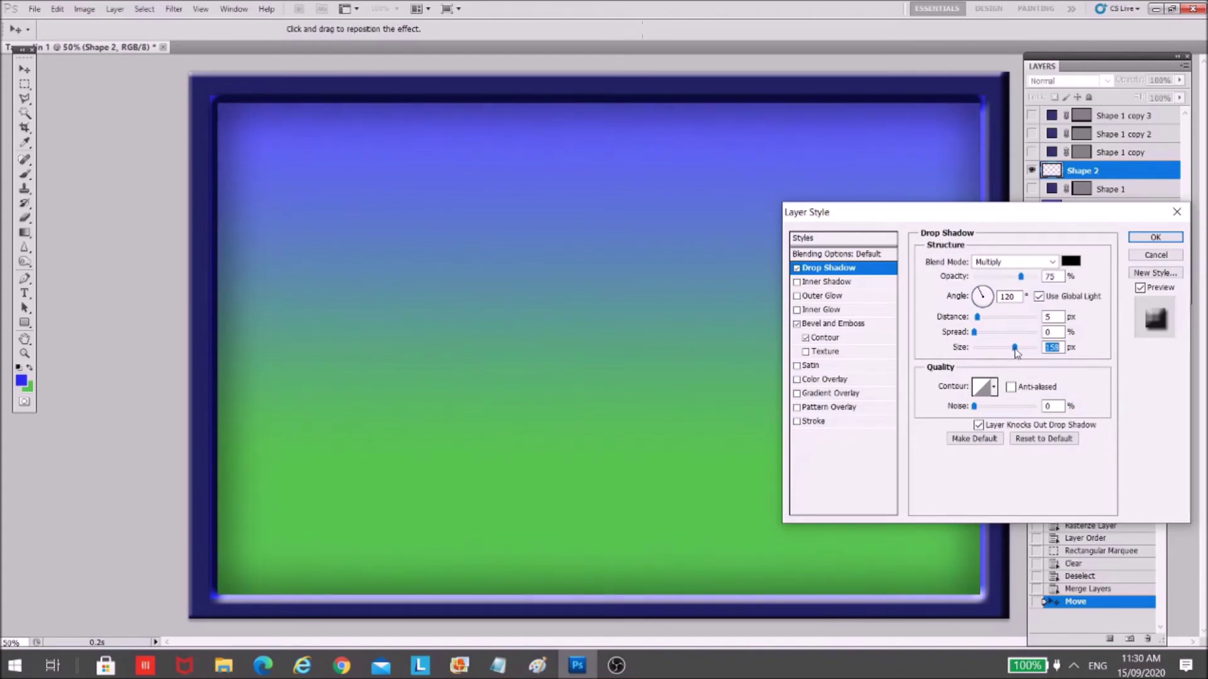
{"action": "left_click", "coordinate": [1141, 242]}
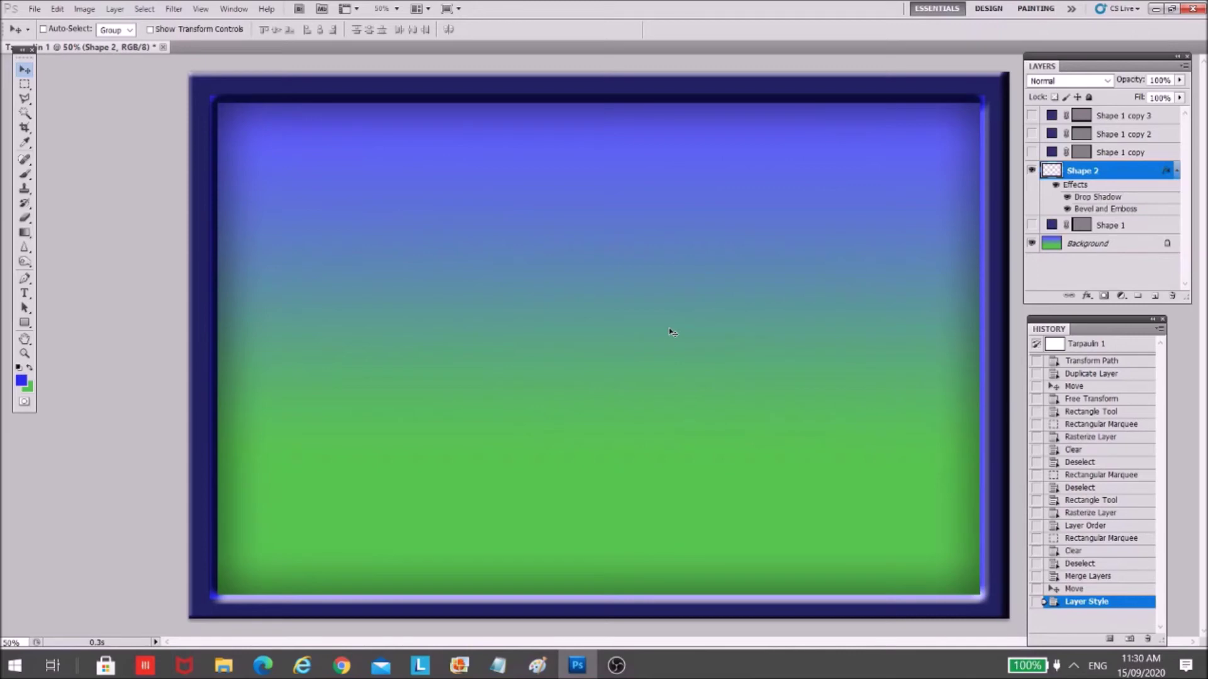
{"action": "double_click", "coordinate": [1130, 176]}
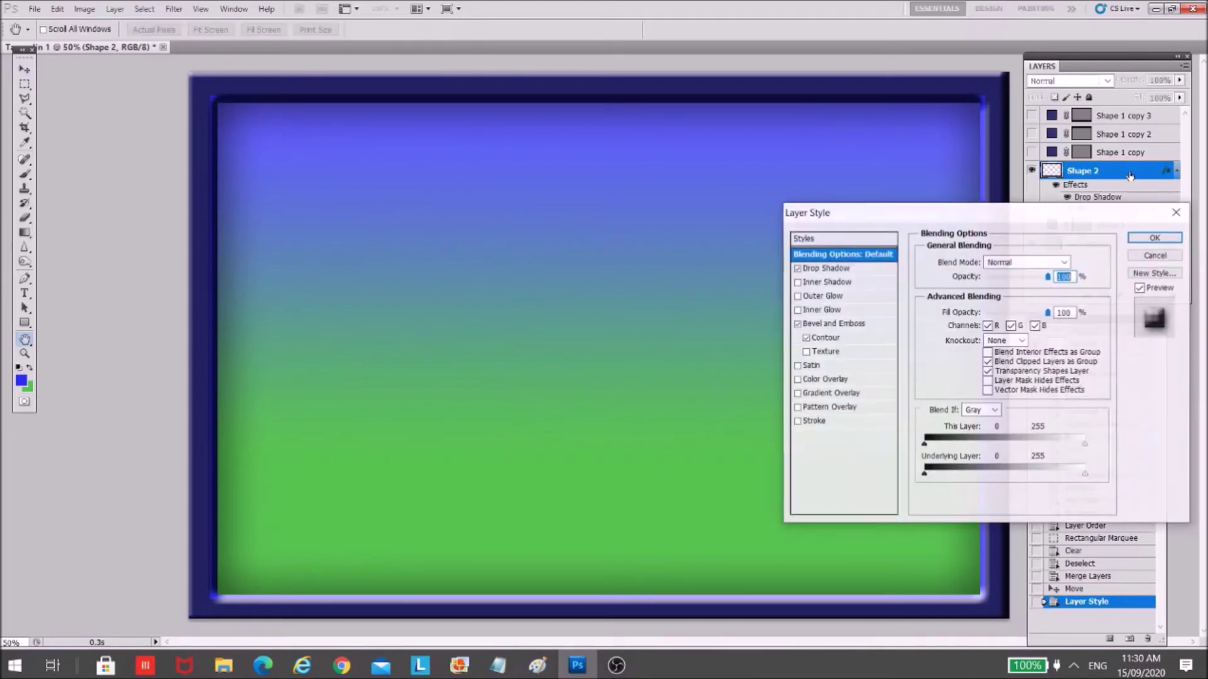
- Reduce the Shape 2 Bevel and Emboss size and apply the change
{"action": "left_click", "coordinate": [832, 324]}
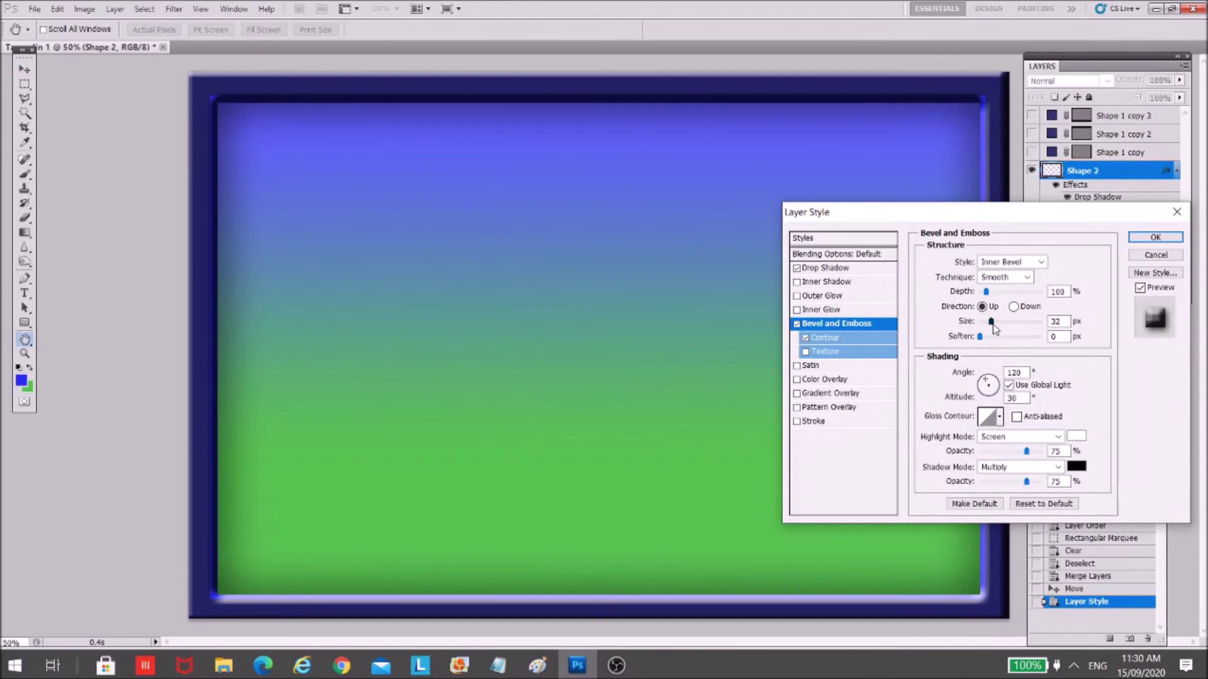
{"action": "left_click_drag", "start_coordinate": [992, 322], "coordinate": [988, 323]}
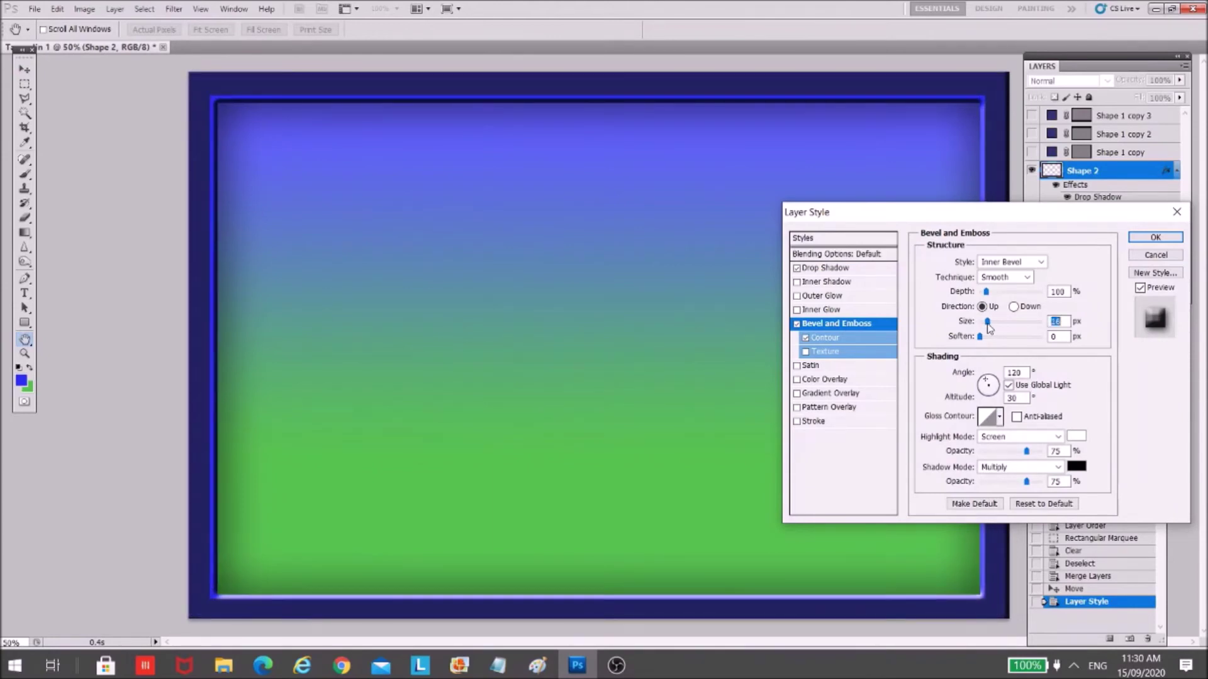
{"action": "left_click", "coordinate": [1155, 237]}
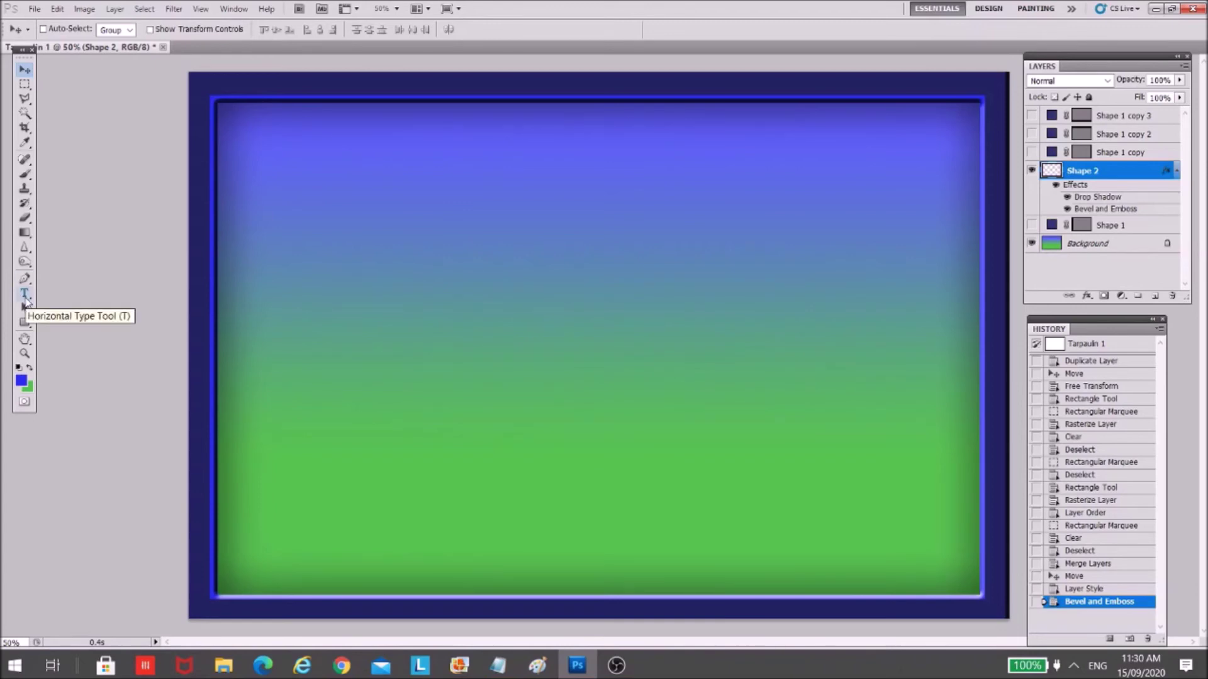
- Start a new text layer with a text box in the upper left of the canvas
{"action": "left_click", "coordinate": [25, 295]}
{"action": "left_click", "coordinate": [376, 245]}
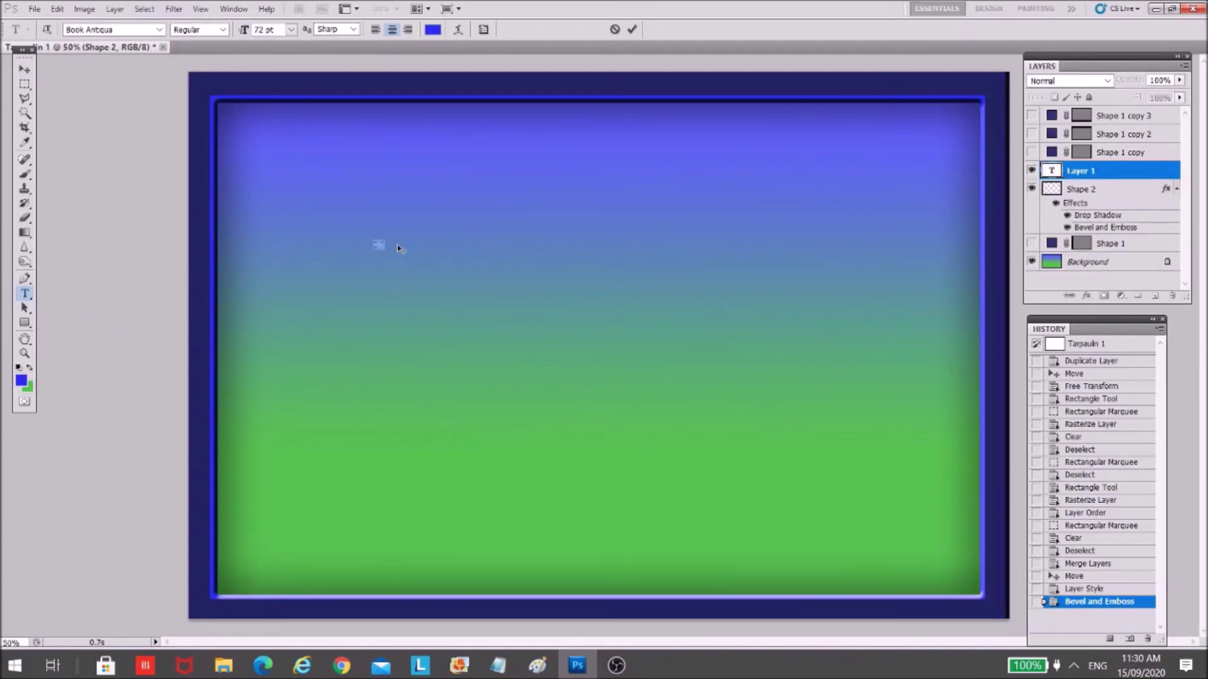
{"action": "left_click", "coordinate": [291, 30]}
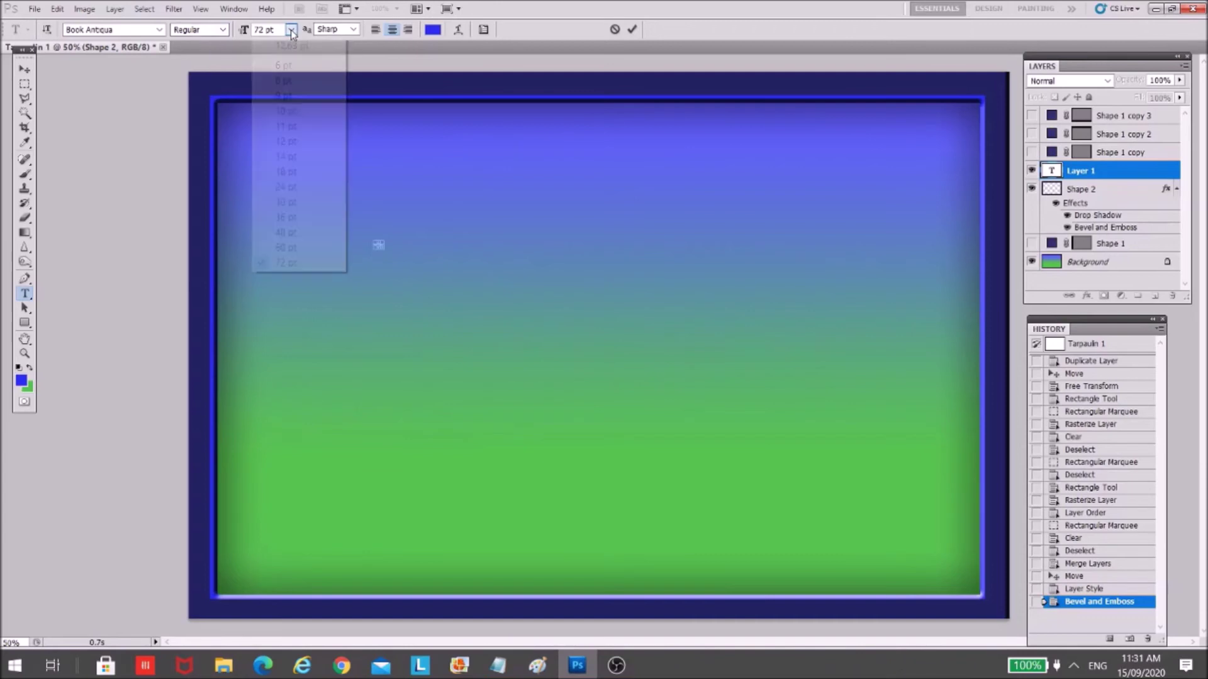
{"action": "left_click", "coordinate": [291, 30]}
{"action": "left_click", "coordinate": [291, 30]}
{"action": "left_click", "coordinate": [291, 31]}
{"action": "left_click_drag", "start_coordinate": [375, 243], "coordinate": [475, 405]}
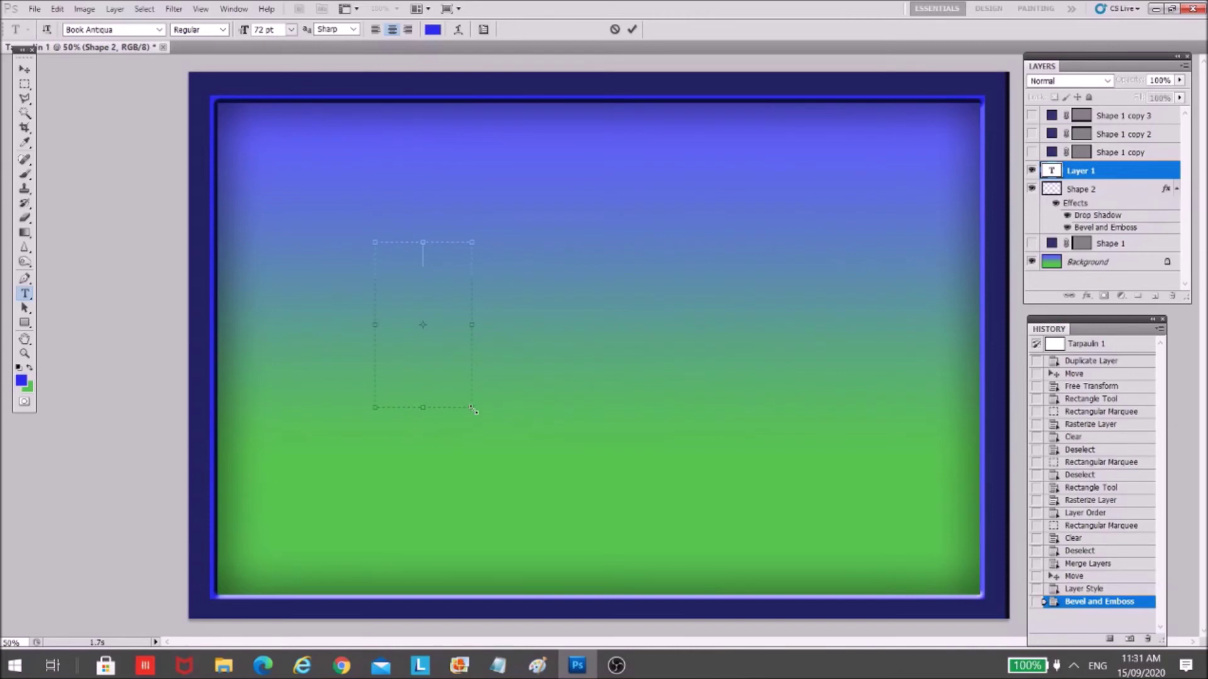
{"action": "left_click_drag", "start_coordinate": [422, 275], "coordinate": [445, 286]}
- Type HAPPY in Charlemagne Std Bold and move it to the top centre
{"action": "left_click", "coordinate": [159, 30]}
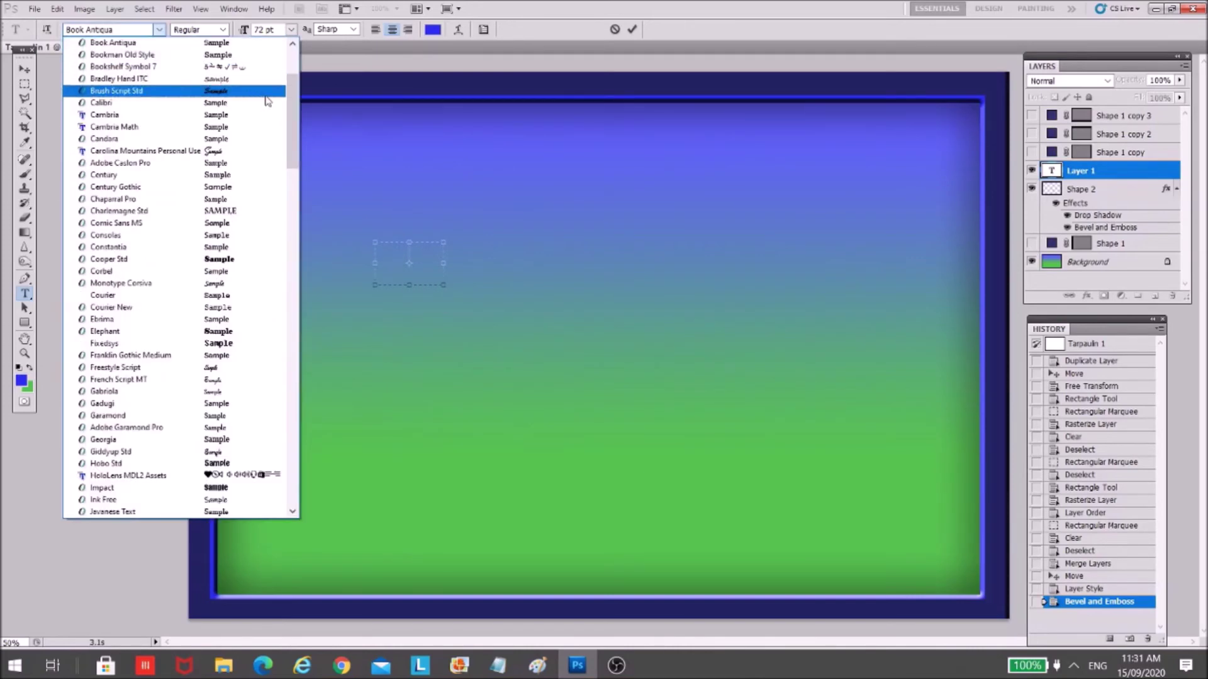
{"action": "mouse_move", "coordinate": [300, 101]}
{"action": "left_mouse_down"}
{"action": "mouse_move", "coordinate": [294, 189]}
{"action": "mouse_move", "coordinate": [329, 77]}
{"action": "left_mouse_up"}
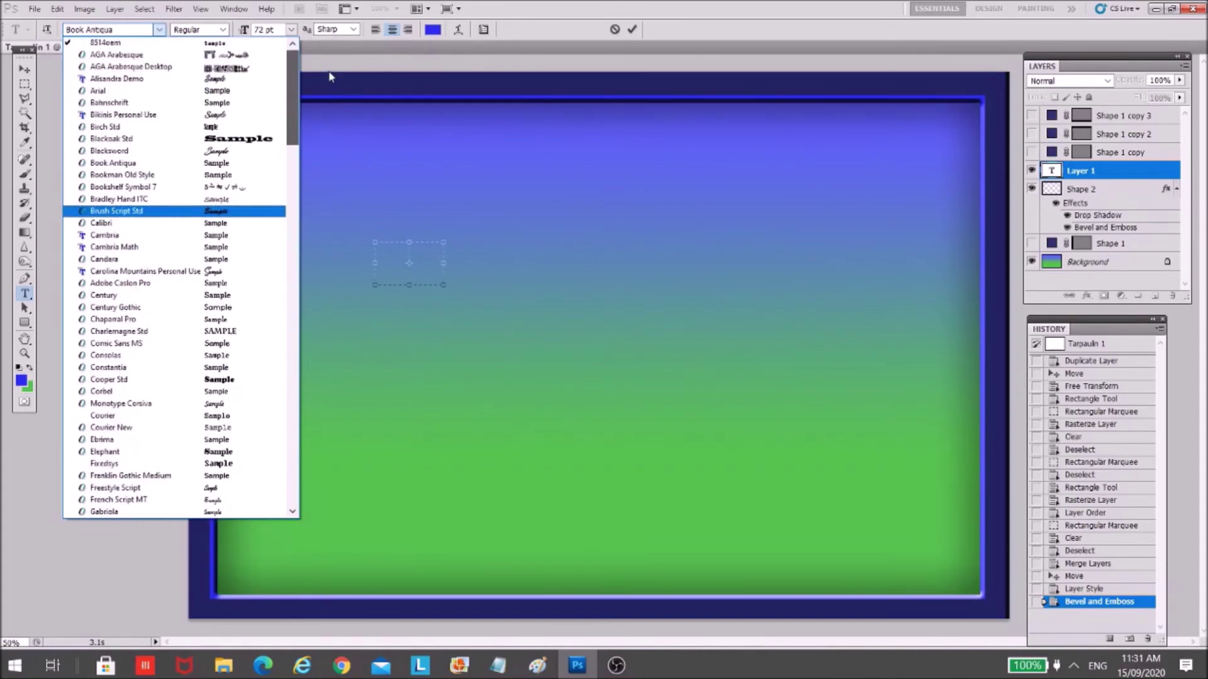
{"action": "left_click", "coordinate": [234, 335]}
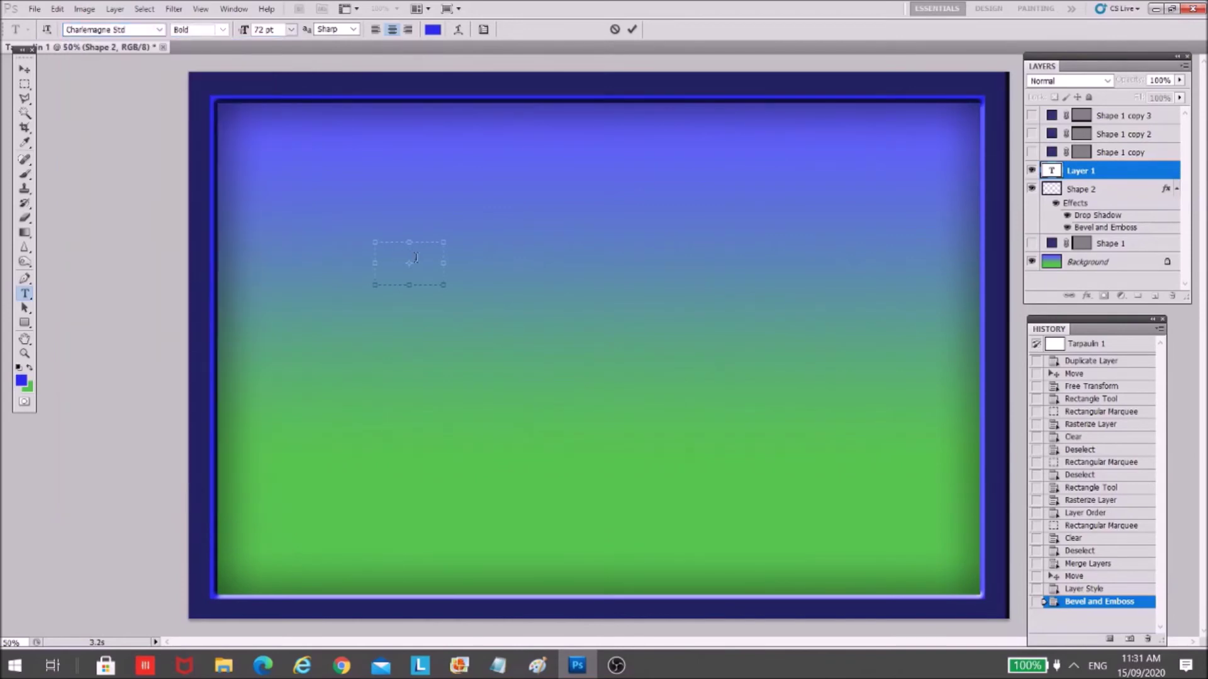
{"action": "type", "text": "HAPP"}
{"action": "left_click_drag", "start_coordinate": [446, 286], "coordinate": [490, 272]}
{"action": "type", "text": "Y"}
{"action": "left_click", "coordinate": [23, 69]}
{"action": "left_click_drag", "start_coordinate": [406, 249], "coordinate": [560, 227]}
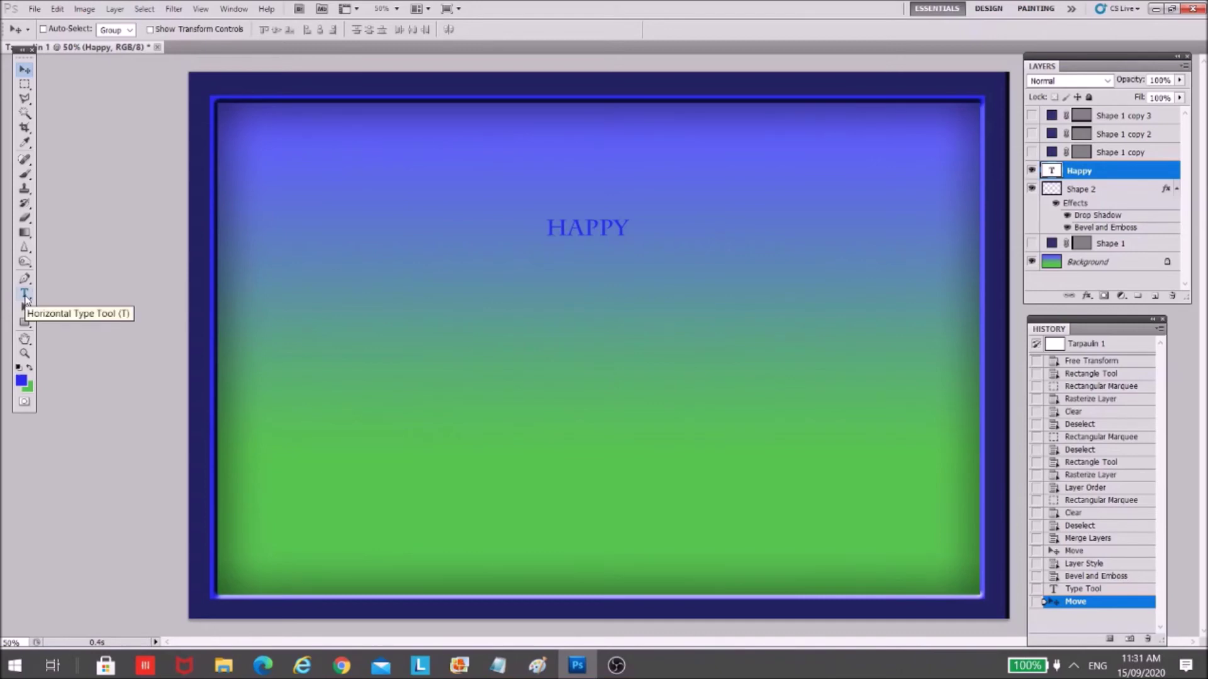
- Change the HAPPY text colour to near-white f7f7fc and commit the edit
{"action": "left_click", "coordinate": [26, 296]}
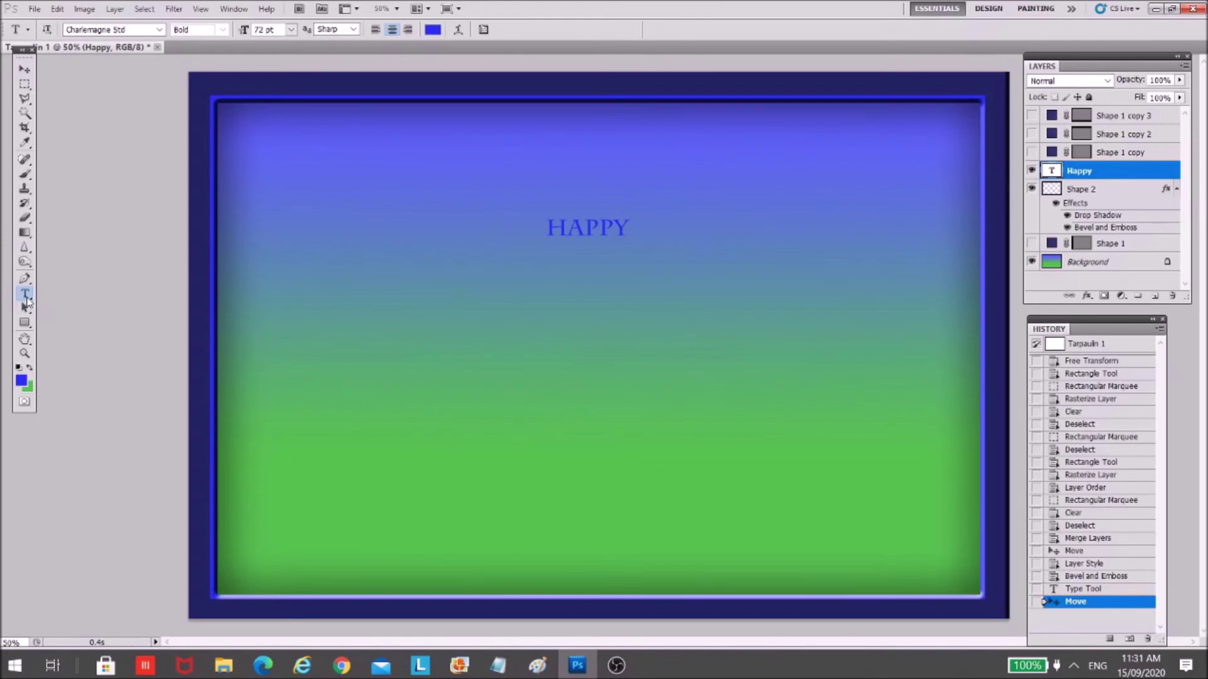
{"action": "left_click", "coordinate": [590, 227]}
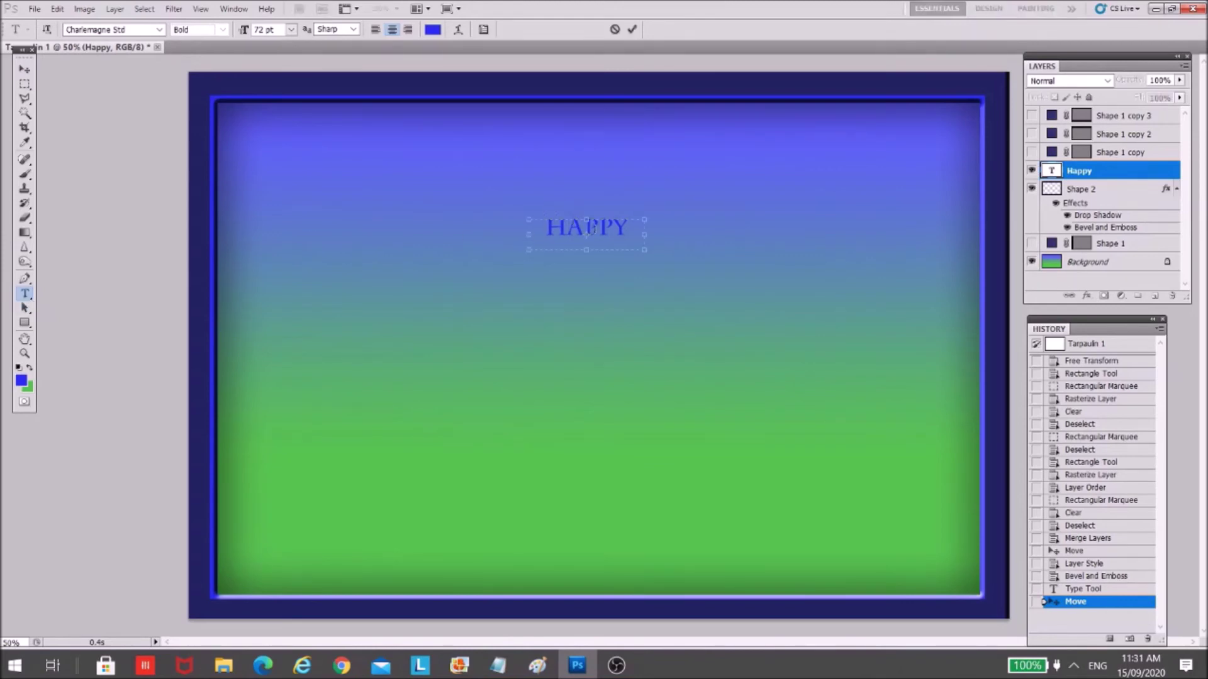
{"action": "left_click_drag", "start_coordinate": [642, 234], "coordinate": [527, 219]}
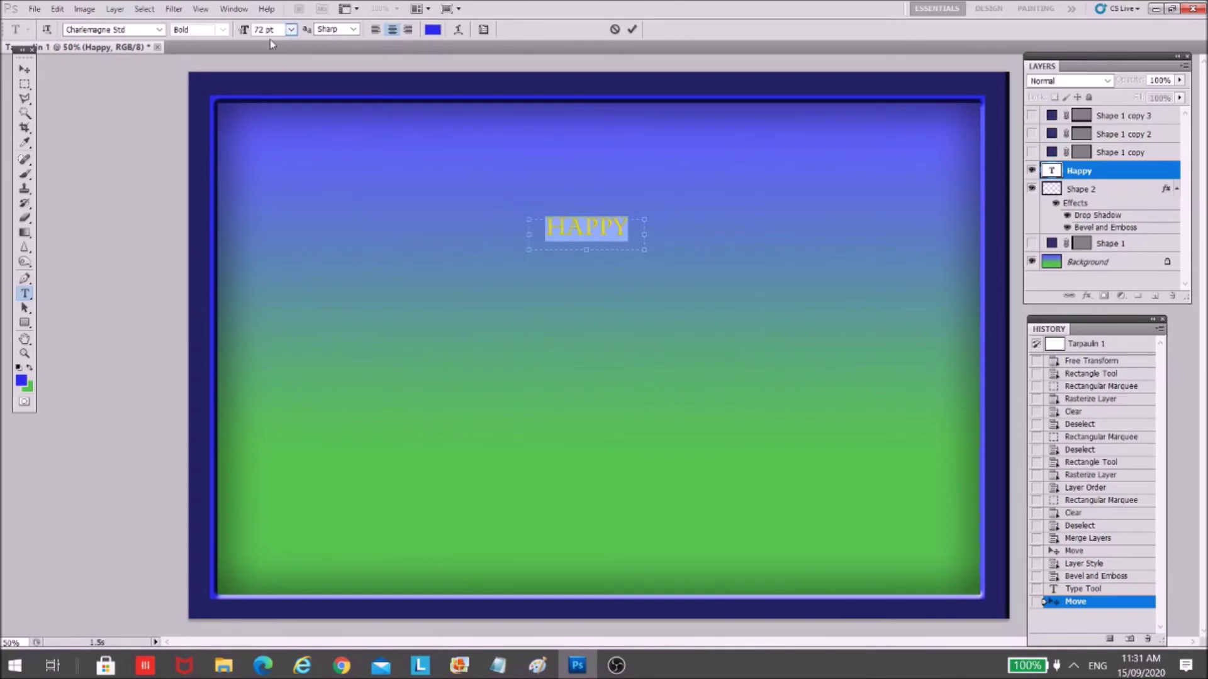
{"action": "left_click", "coordinate": [433, 30]}
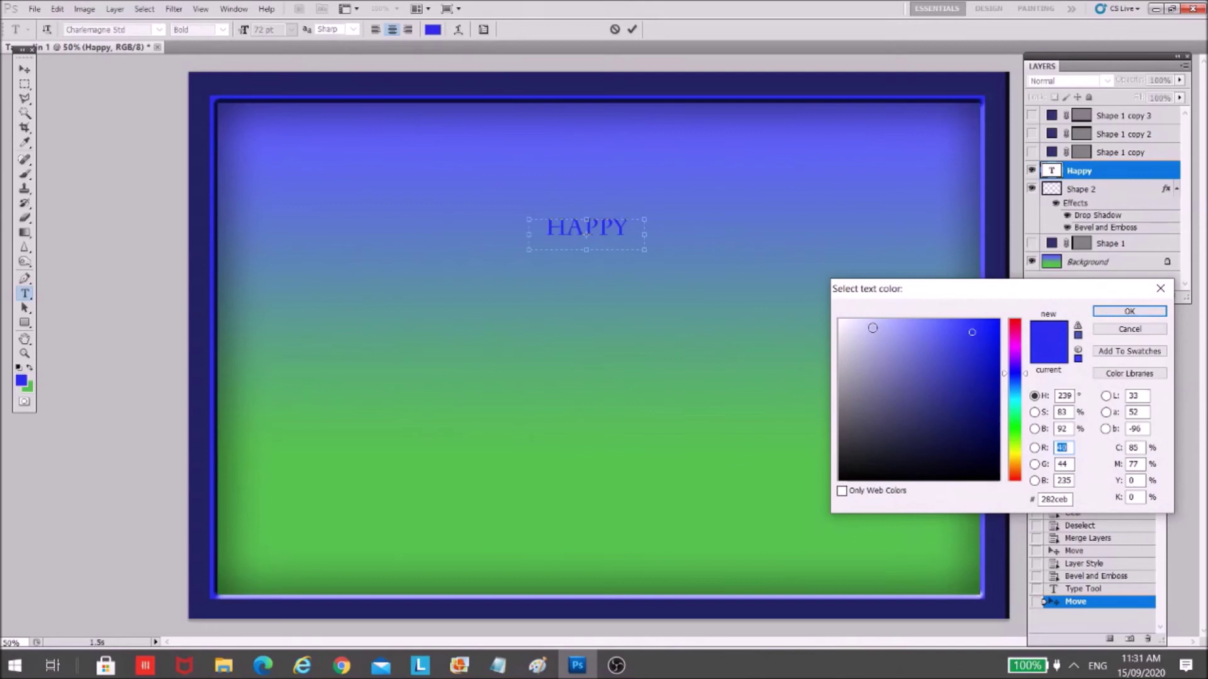
{"action": "left_click", "coordinate": [842, 321]}
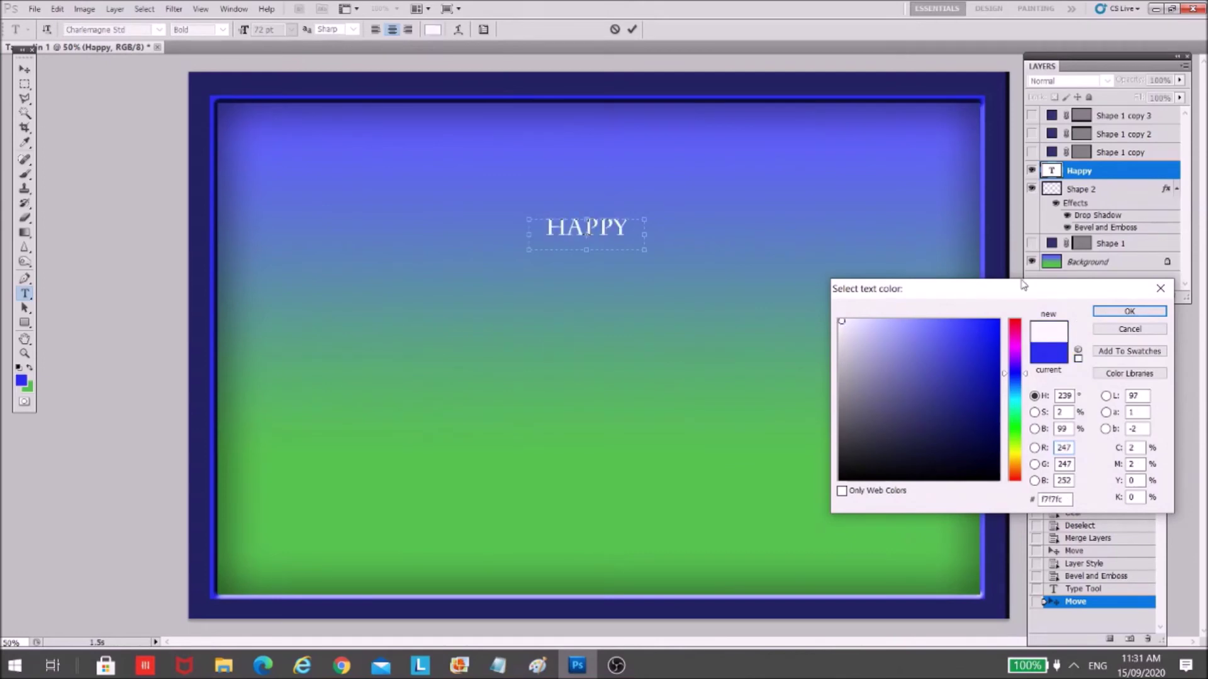
{"action": "left_click", "coordinate": [1130, 310]}
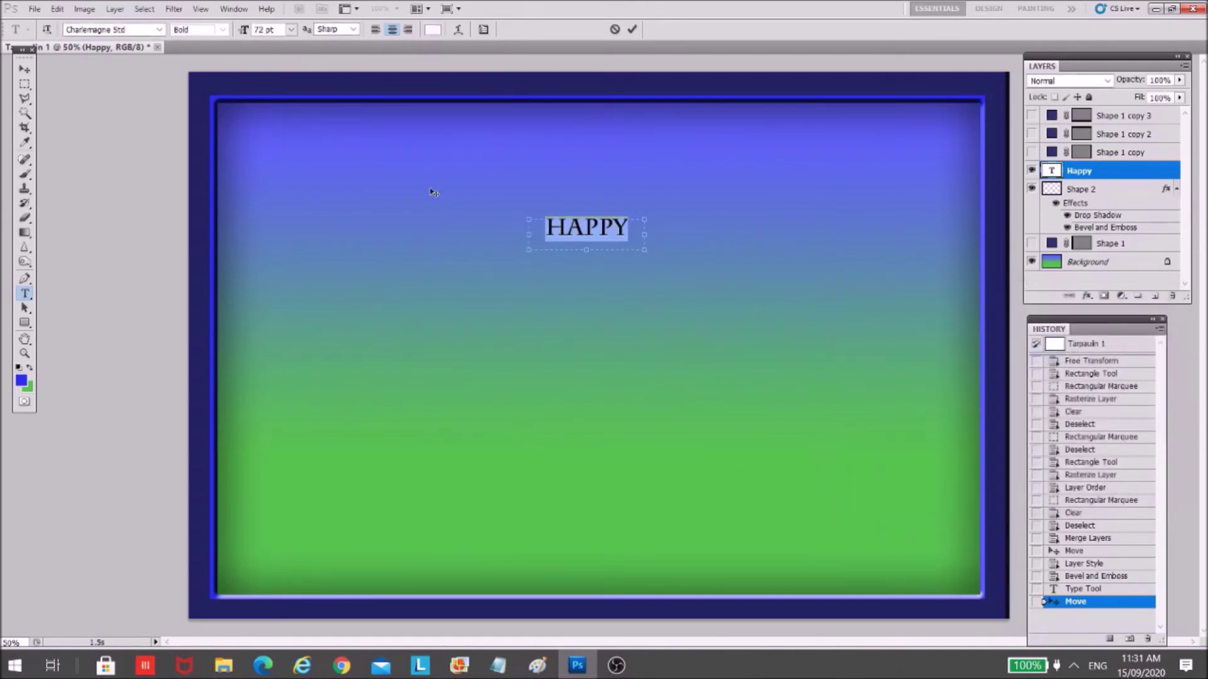
{"action": "left_click", "coordinate": [27, 71]}
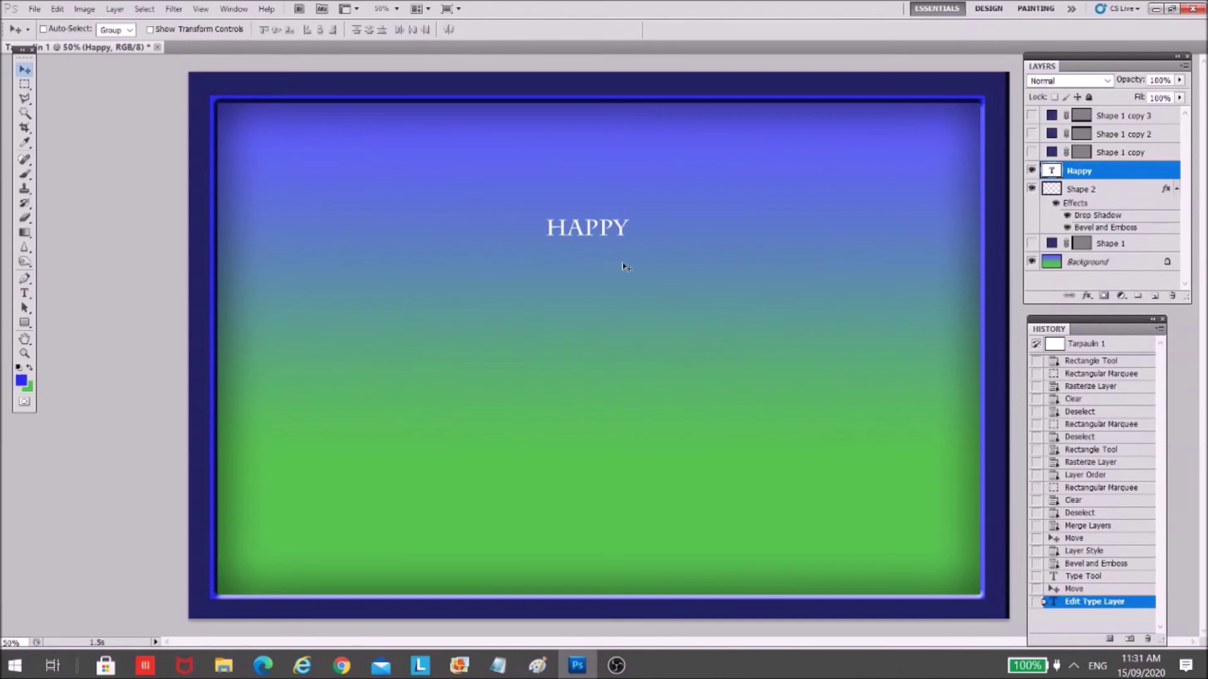
- Scale HAPPY up to about three times its size, shifting it up and left
{"action": "key", "text": "ctrl+t"}
{"action": "left_click_drag", "start_coordinate": [648, 253], "coordinate": [881, 321]}
{"action": "left_click_drag", "start_coordinate": [819, 282], "coordinate": [709, 278]}
{"action": "mouse_move", "coordinate": [776, 319]}
{"action": "left_mouse_down"}
{"action": "mouse_move", "coordinate": [750, 306]}
{"action": "mouse_move", "coordinate": [790, 314]}
{"action": "left_mouse_up"}
{"action": "left_click_drag", "start_coordinate": [721, 270], "coordinate": [659, 249]}
{"action": "left_click", "coordinate": [25, 293]}
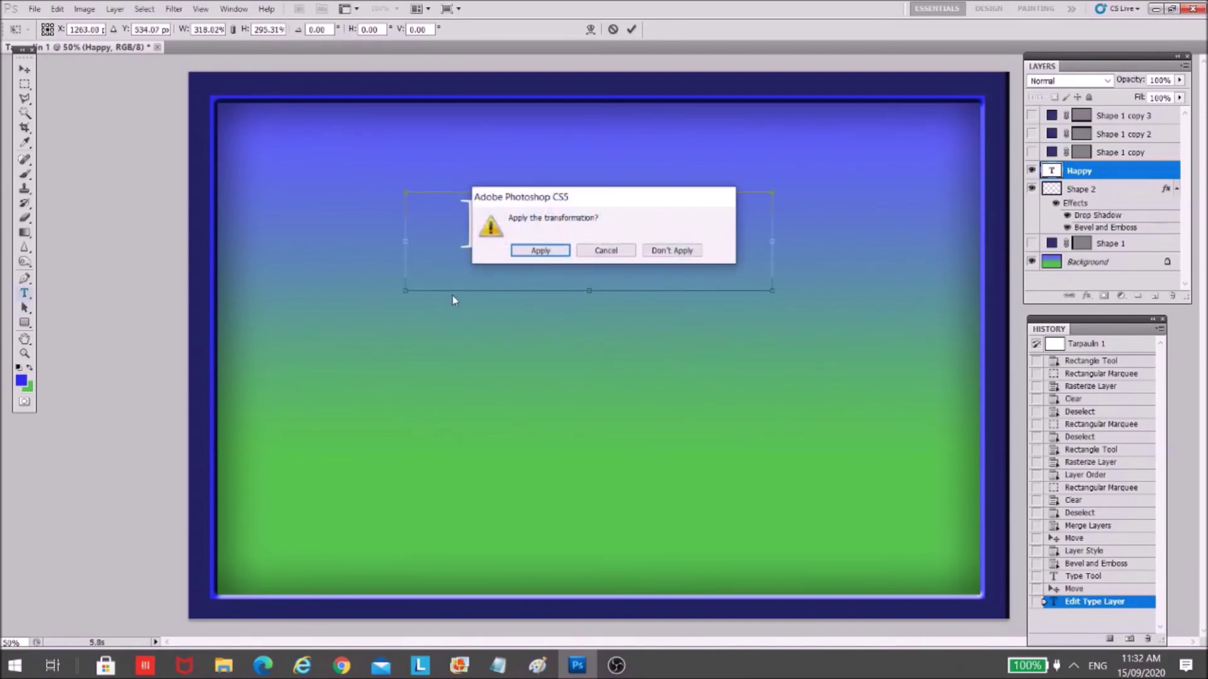
{"action": "left_click", "coordinate": [559, 251]}
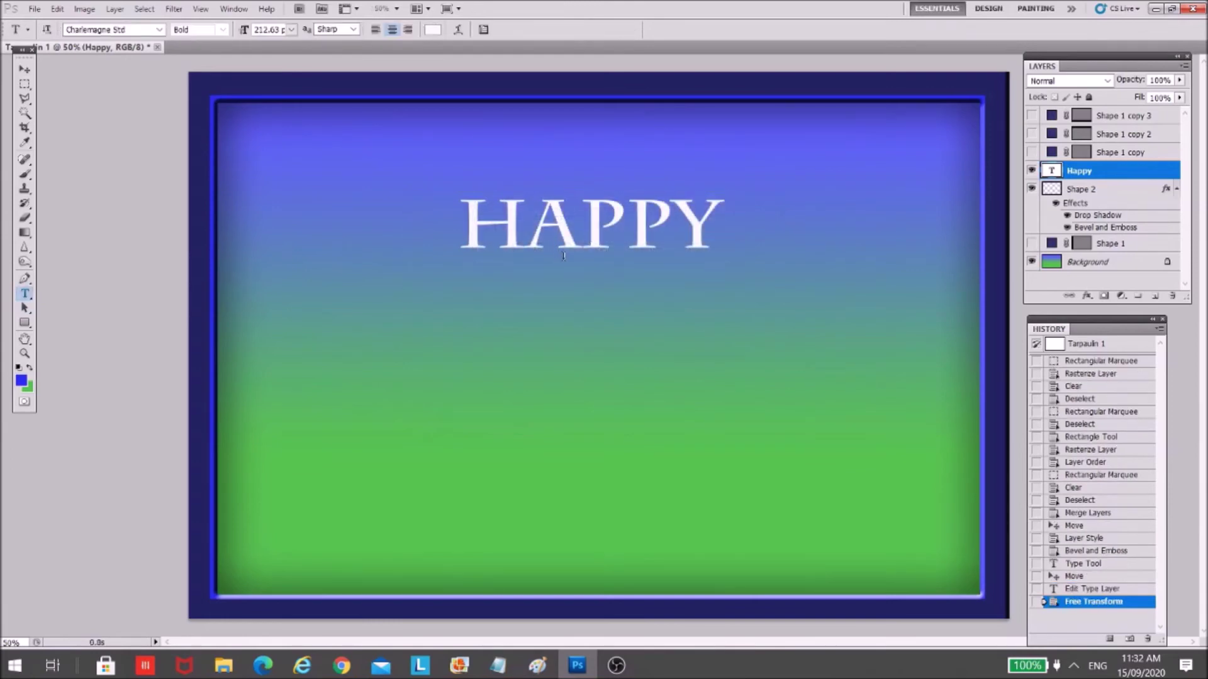
- Change HAPPY's font to Blackoak Std and widen its text box
{"action": "left_click", "coordinate": [666, 253]}
{"action": "key", "text": "ctrl+a"}
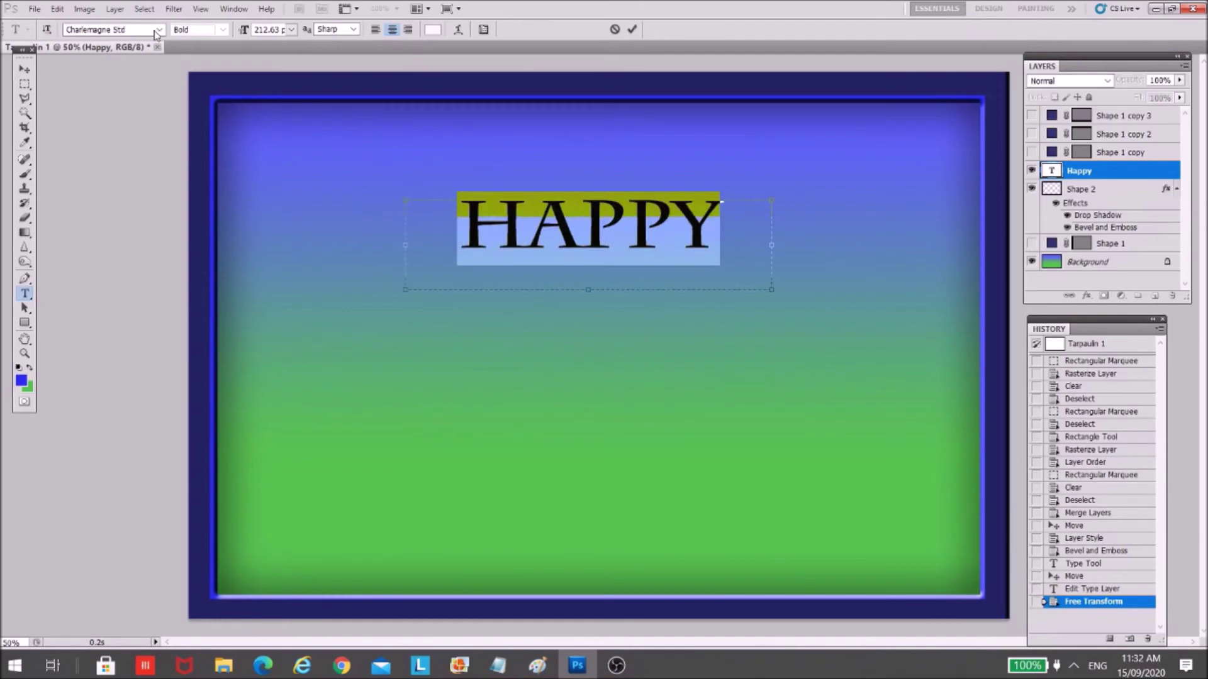
{"action": "left_click", "coordinate": [159, 30]}
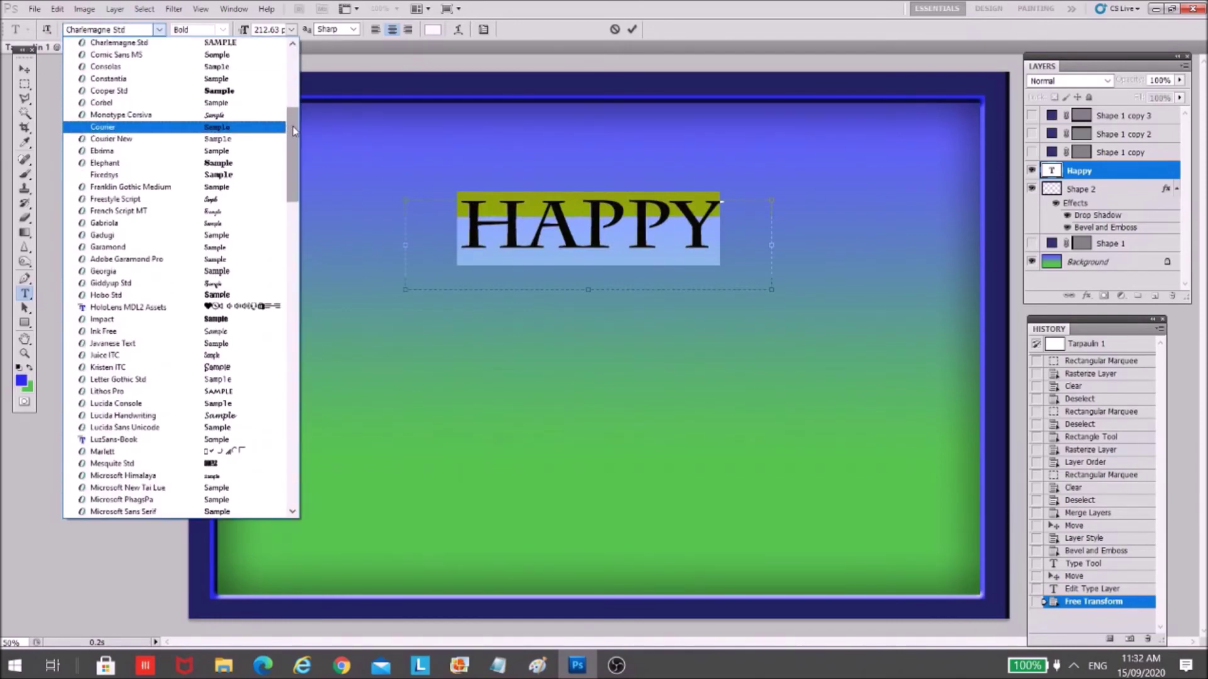
{"action": "left_click_drag", "start_coordinate": [292, 126], "coordinate": [303, 103]}
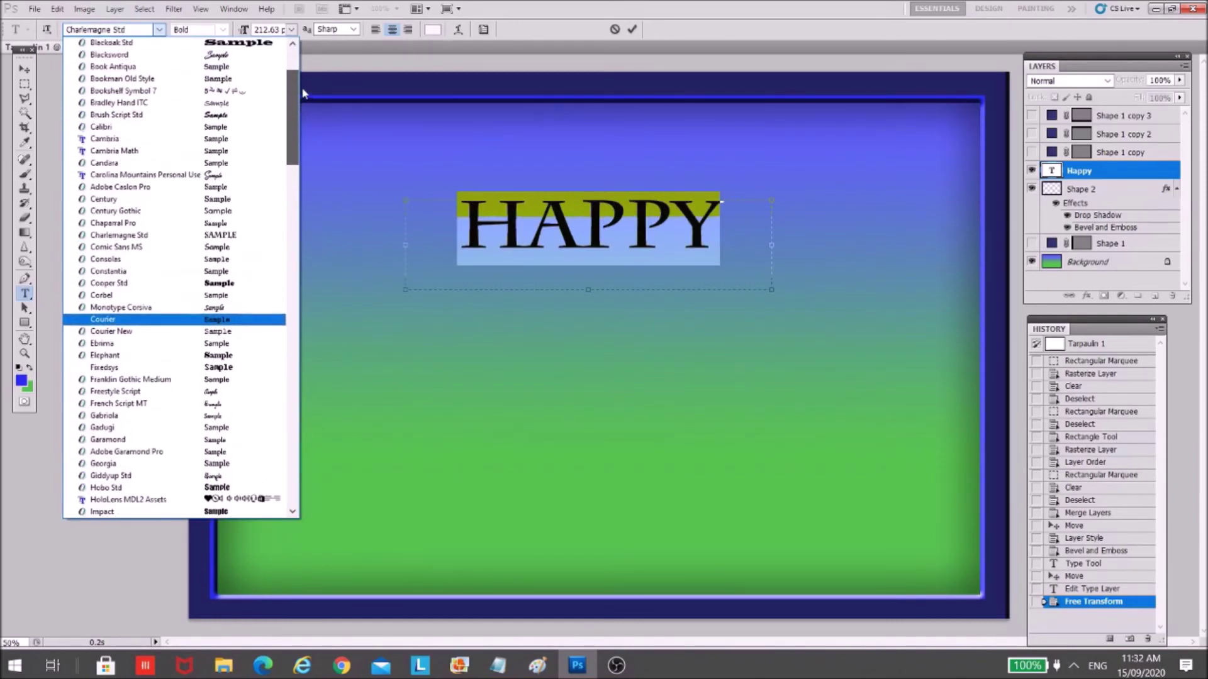
{"action": "left_click", "coordinate": [273, 43]}
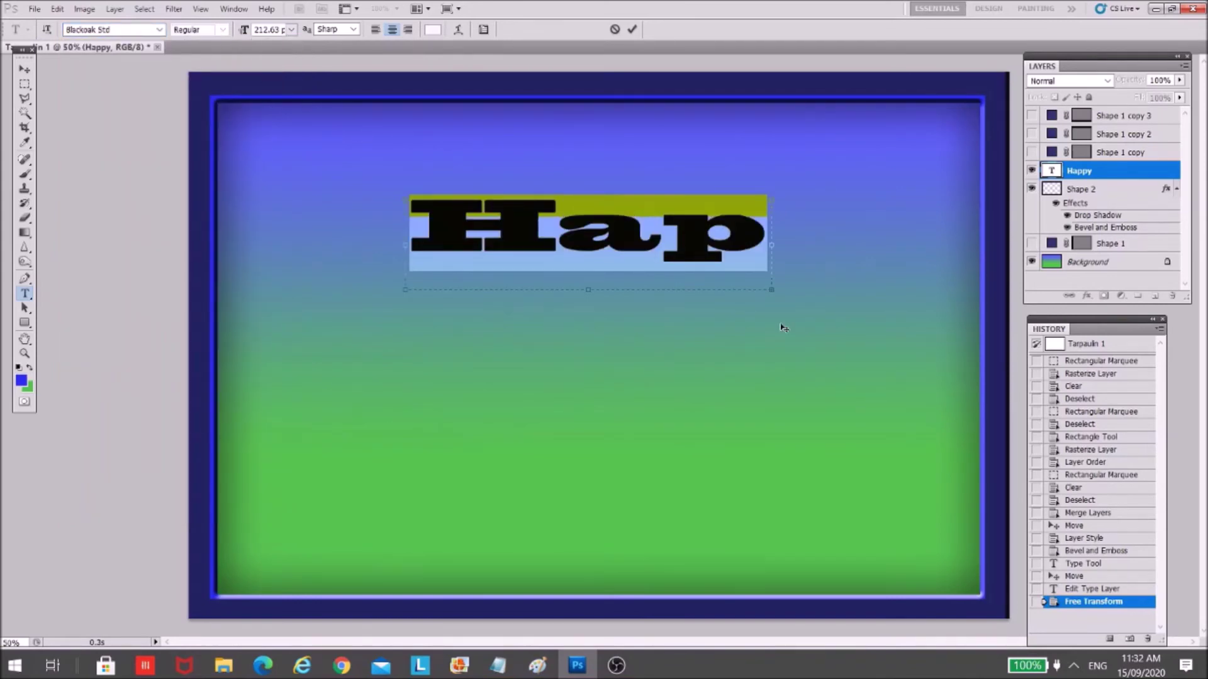
{"action": "left_click_drag", "start_coordinate": [850, 280], "coordinate": [958, 300]}
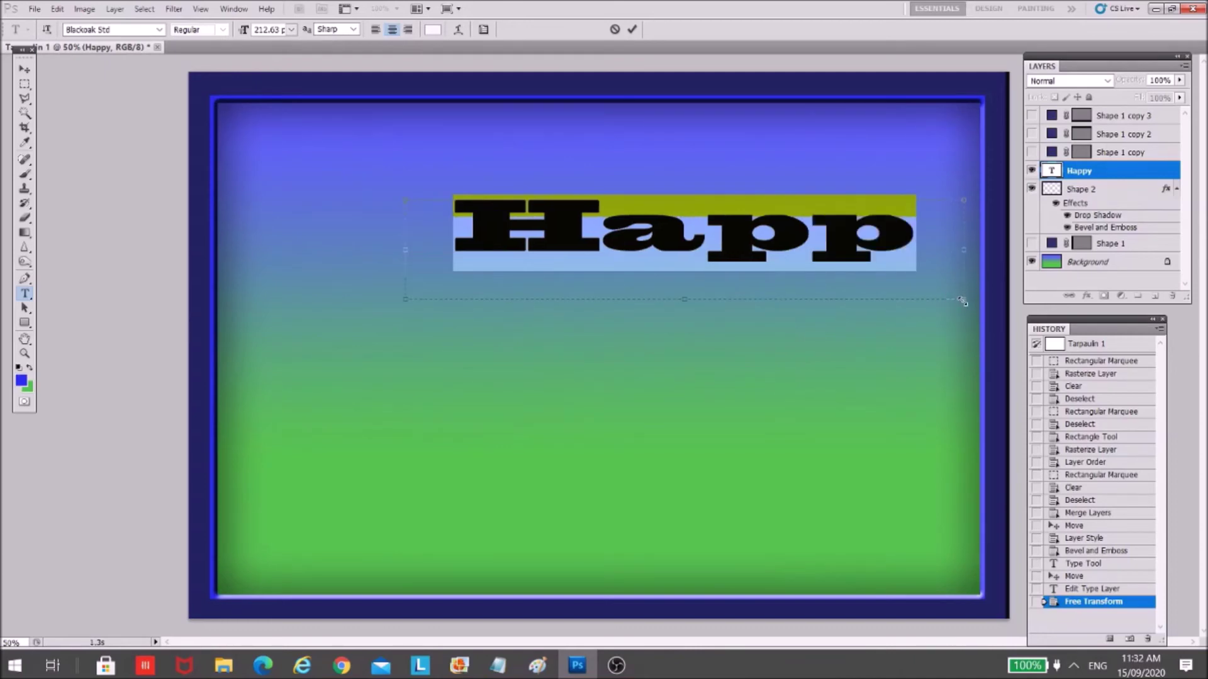
{"action": "left_click_drag", "start_coordinate": [963, 300], "coordinate": [946, 300]}
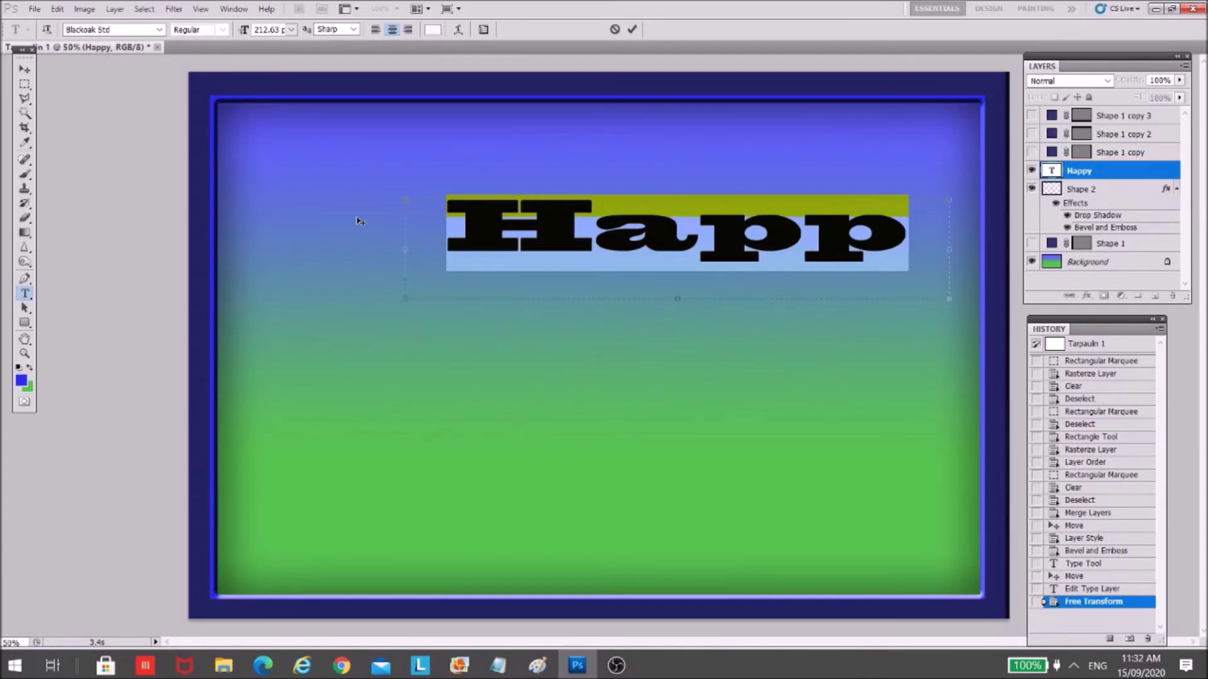
{"action": "left_click", "coordinate": [24, 69]}
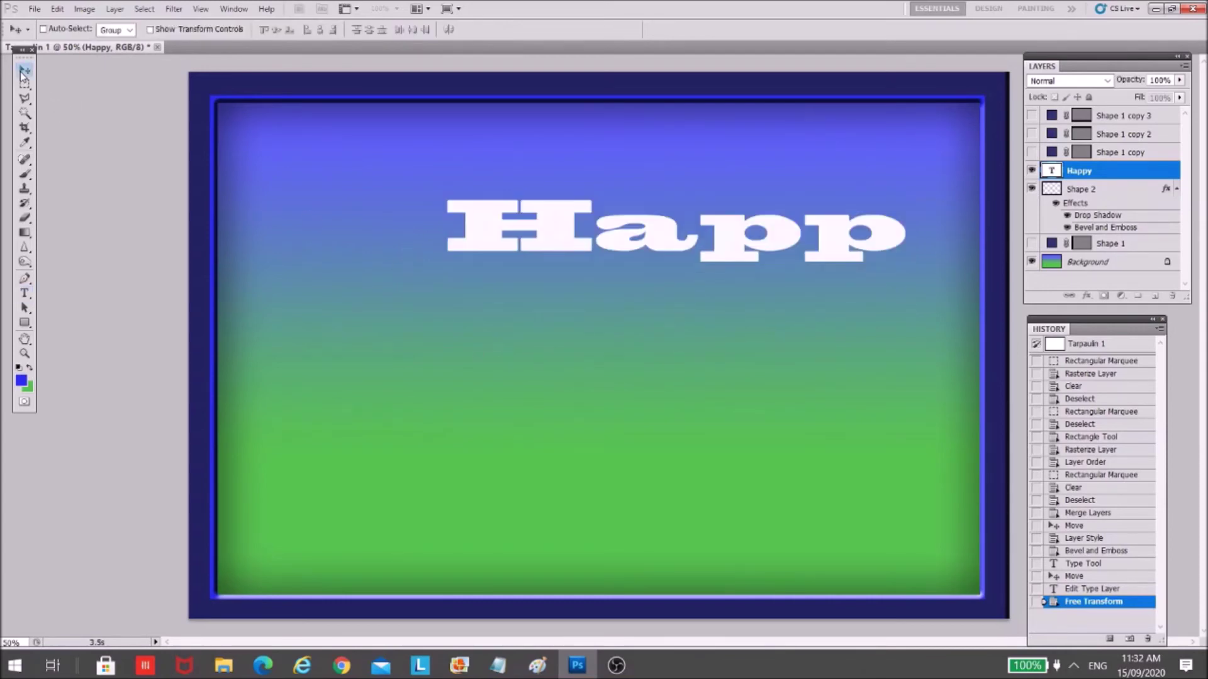
- Delete the old Happy text layer
{"action": "right_click", "coordinate": [1119, 171]}
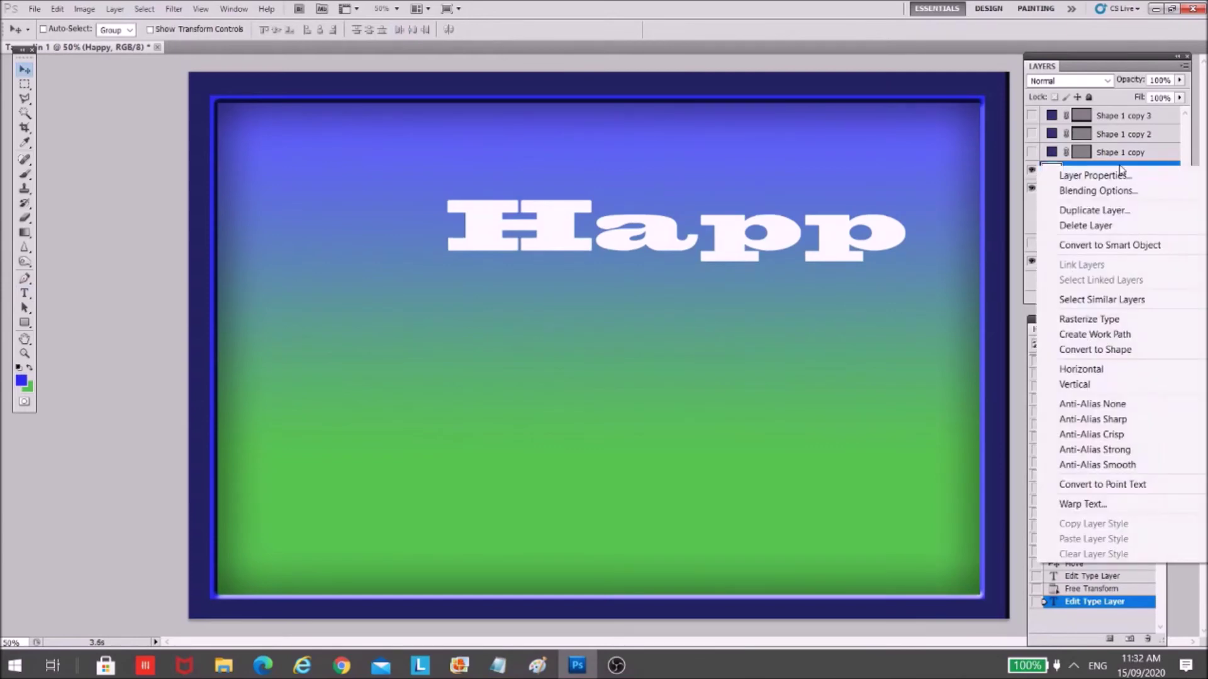
{"action": "left_click", "coordinate": [1094, 227]}
{"action": "left_click", "coordinate": [527, 252]}
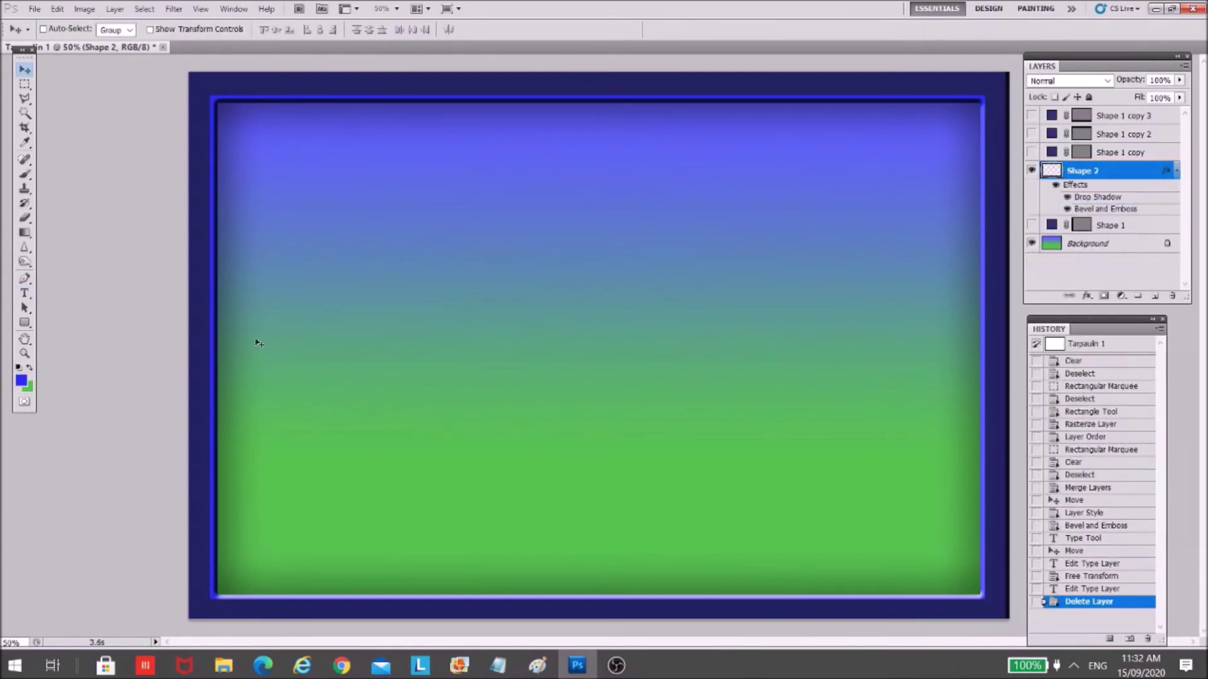
- Type a new 'Happy' text layer and make it white
{"action": "left_click", "coordinate": [25, 293]}
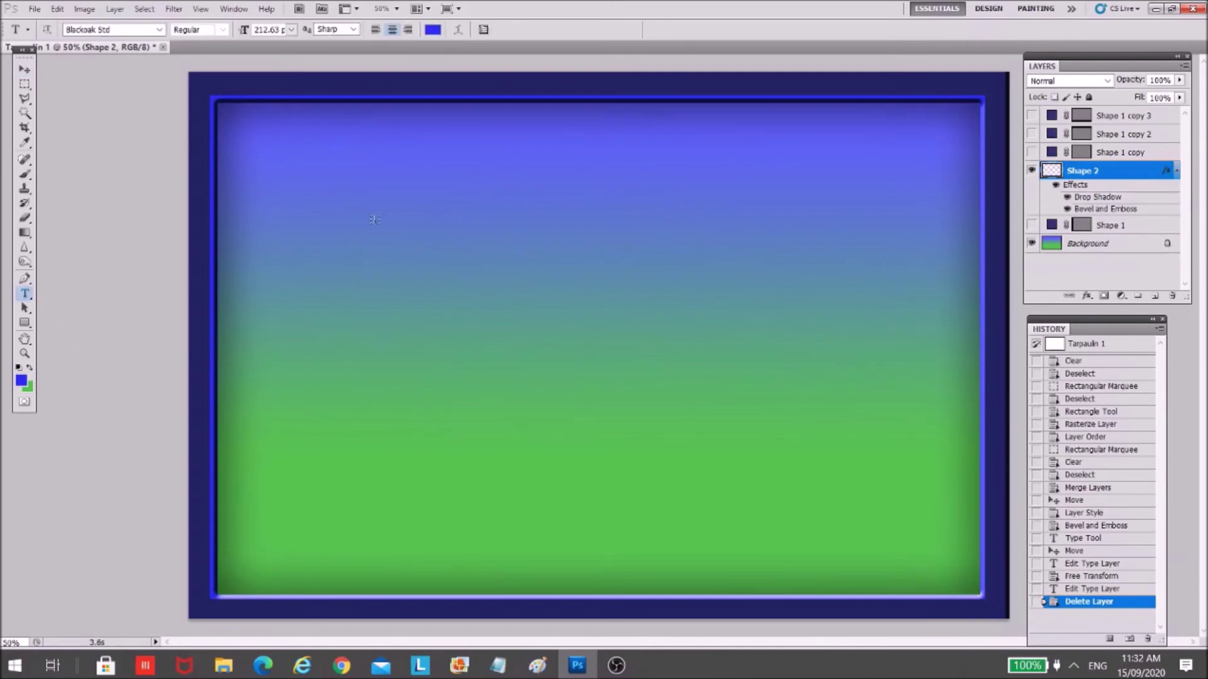
{"action": "left_click", "coordinate": [374, 220]}
{"action": "type", "text": "Happy"}
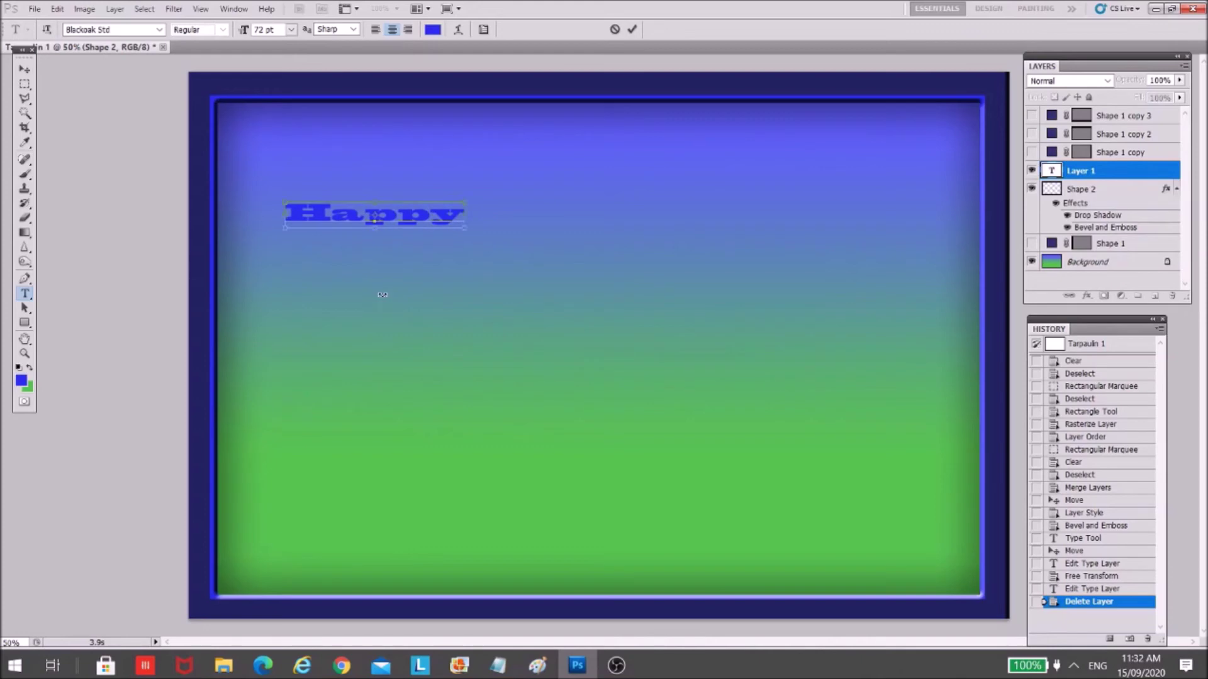
{"action": "key", "text": "ctrl+a"}
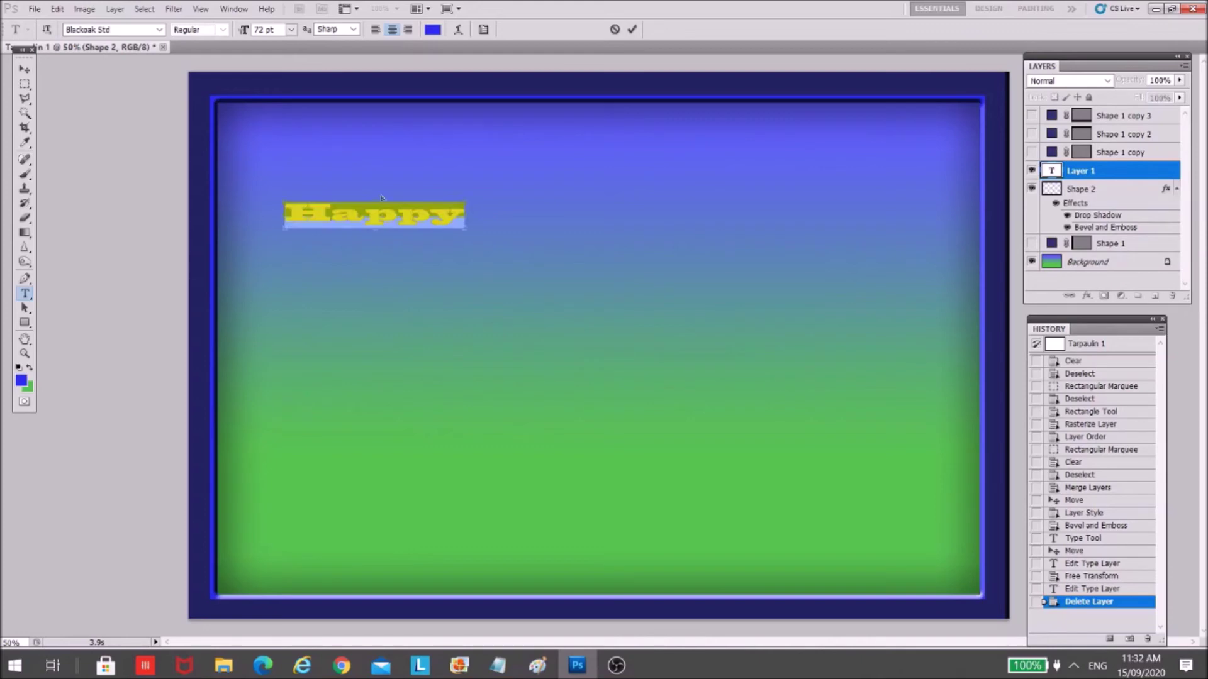
{"action": "left_click", "coordinate": [433, 29]}
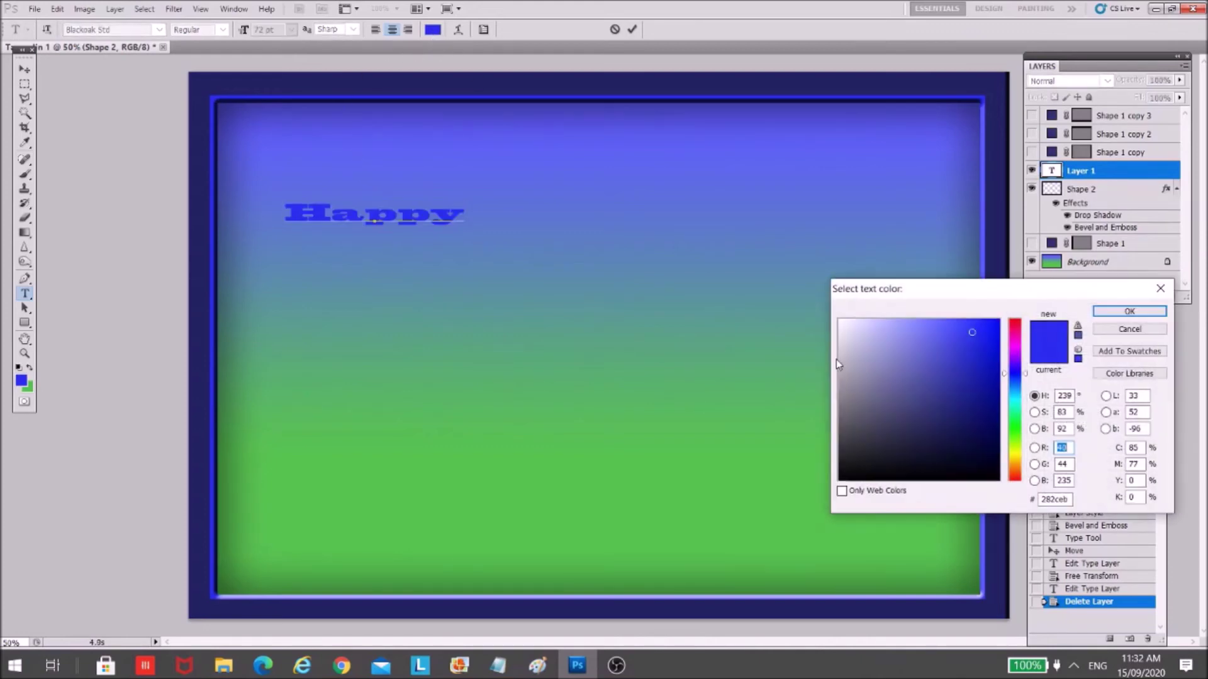
{"action": "left_click", "coordinate": [847, 324]}
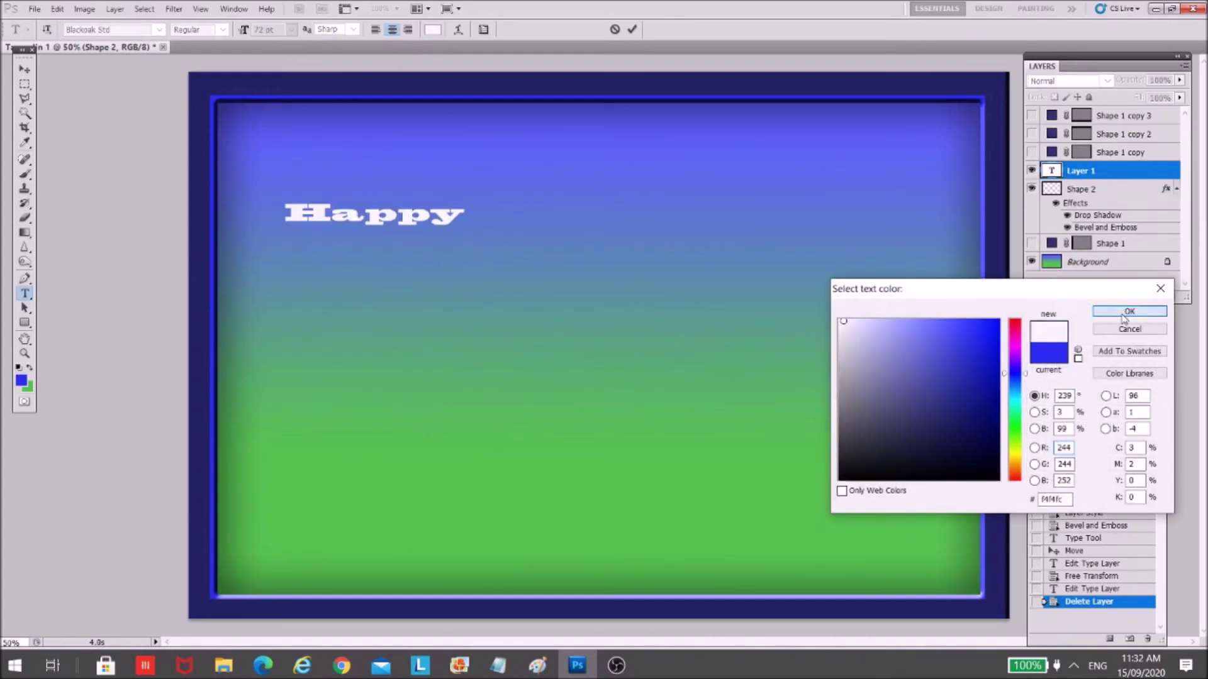
{"action": "left_click", "coordinate": [1129, 312]}
{"action": "left_click", "coordinate": [24, 66]}
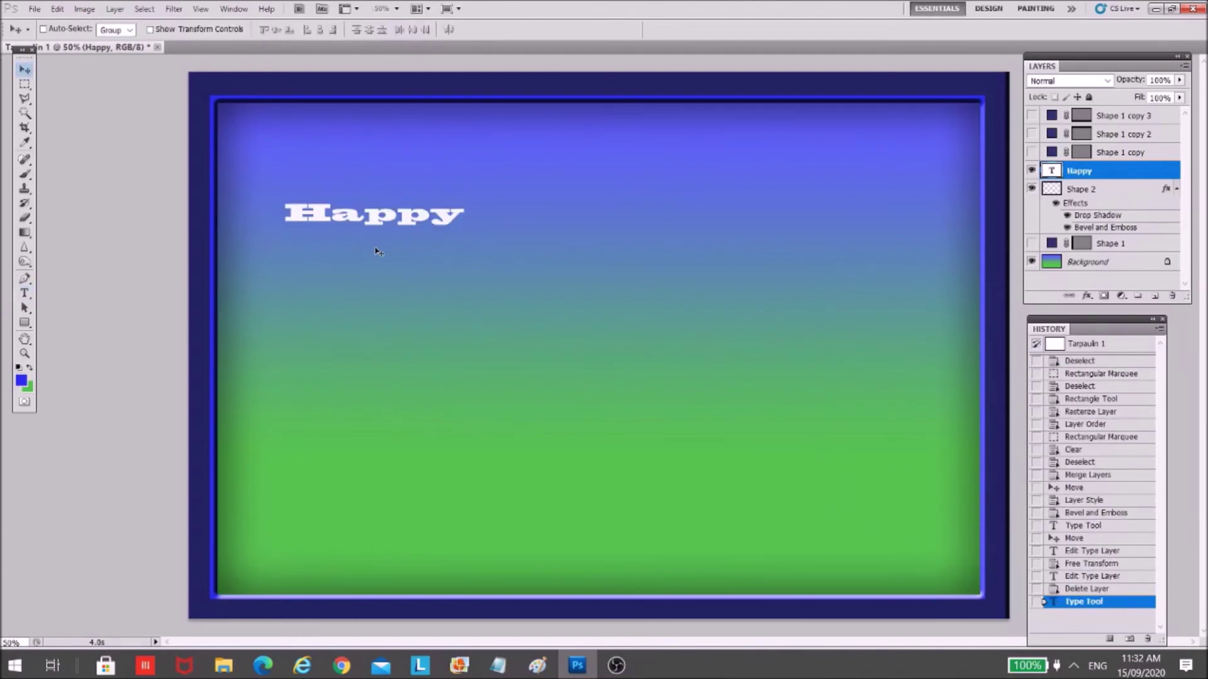
- Stretch Happy taller and wider and place it near the top centre
{"action": "key", "text": "ctrl+t"}
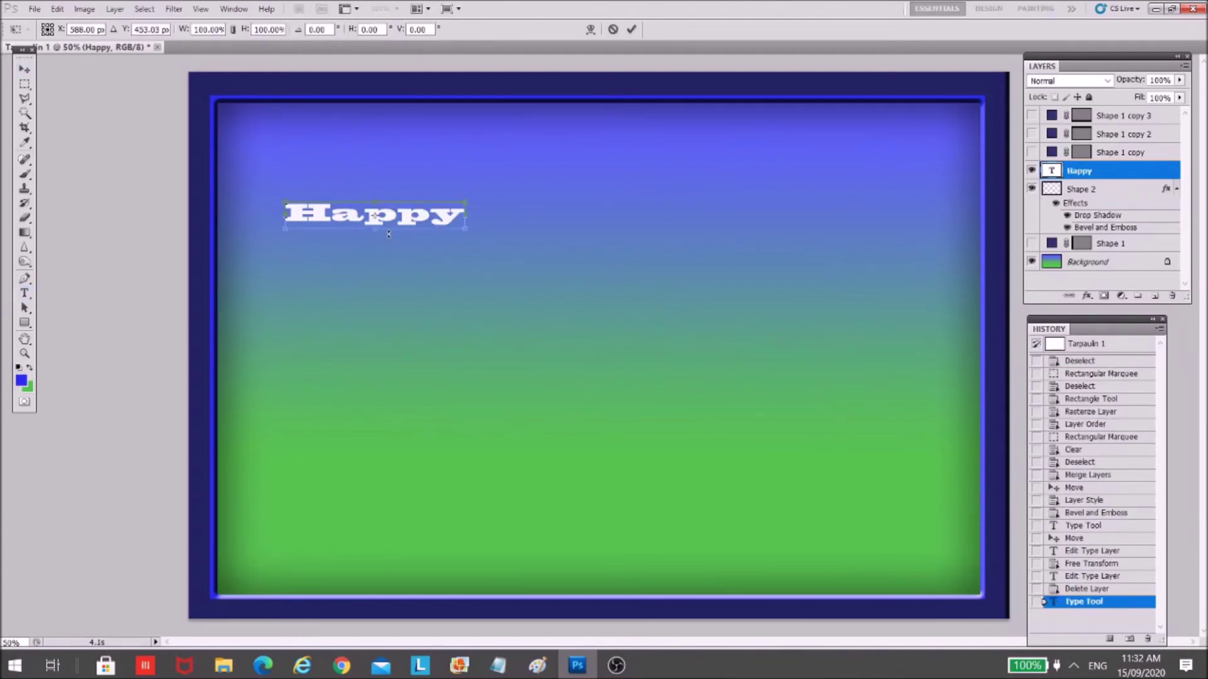
{"action": "left_click_drag", "start_coordinate": [376, 228], "coordinate": [376, 298]}
{"action": "left_click_drag", "start_coordinate": [468, 246], "coordinate": [615, 319]}
{"action": "left_click_drag", "start_coordinate": [528, 260], "coordinate": [657, 219]}
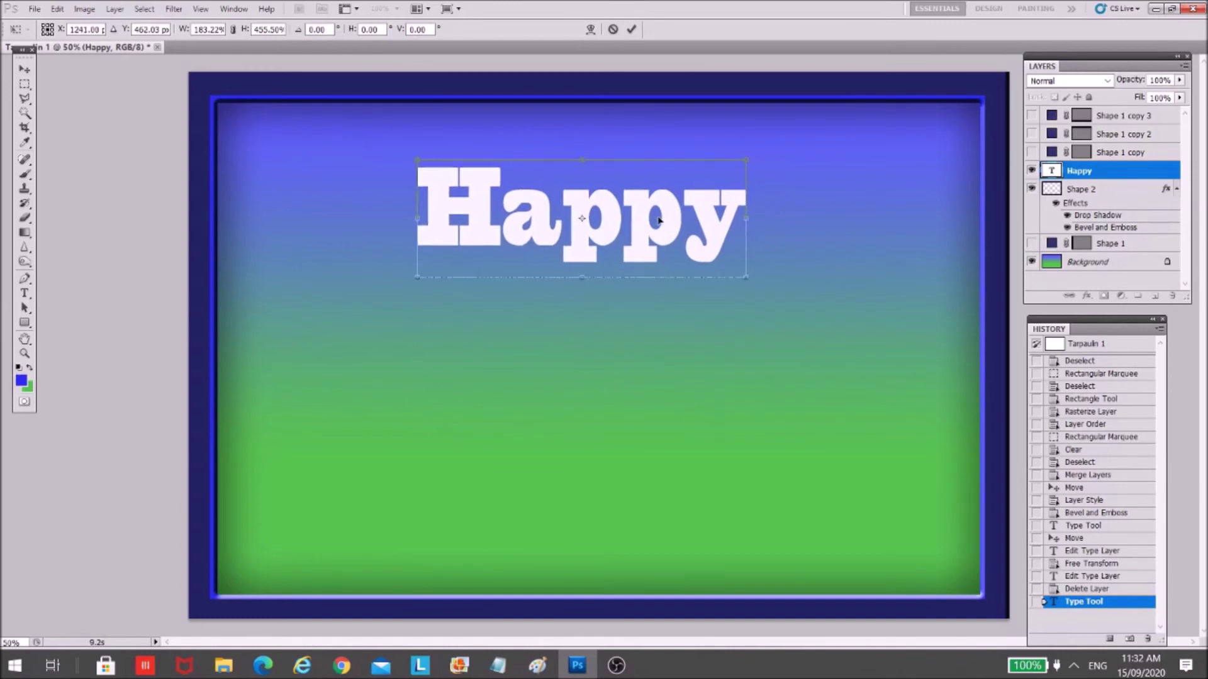
{"action": "key", "text": "Return"}
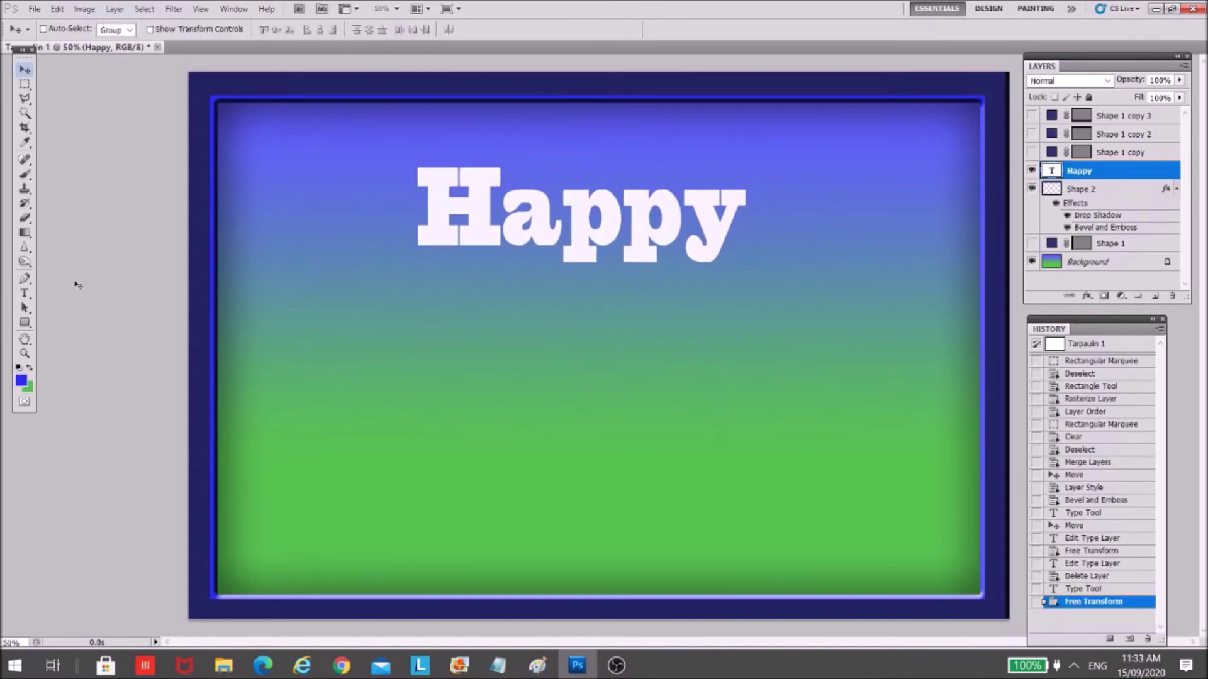
{"action": "left_click", "coordinate": [25, 294]}
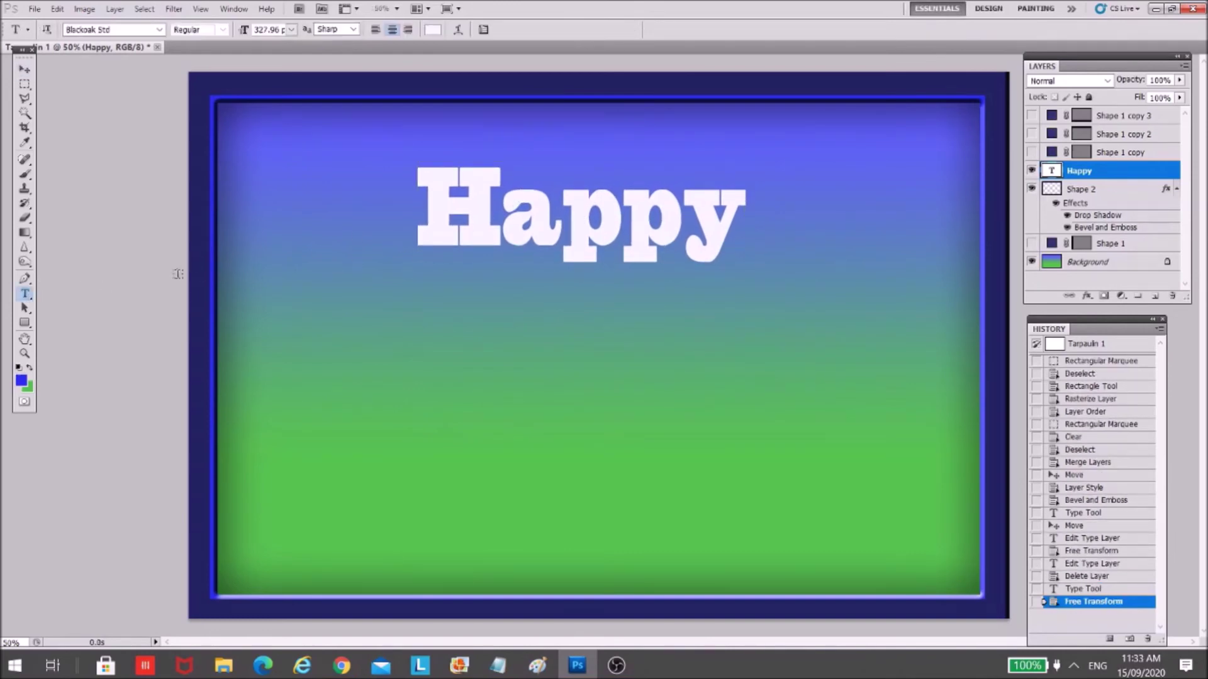
{"action": "double_click", "coordinate": [501, 204]}
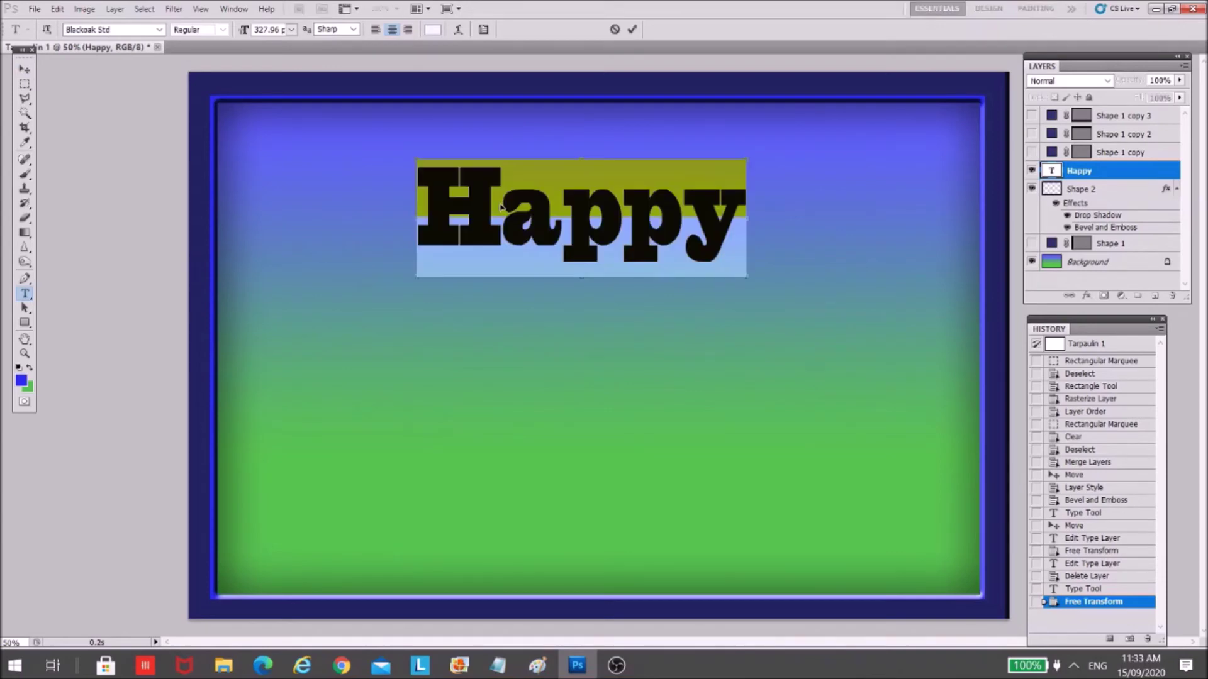
- Set Happy in the Alisandra Demo font after briefly trying Javanese Text
{"action": "left_click", "coordinate": [159, 29]}
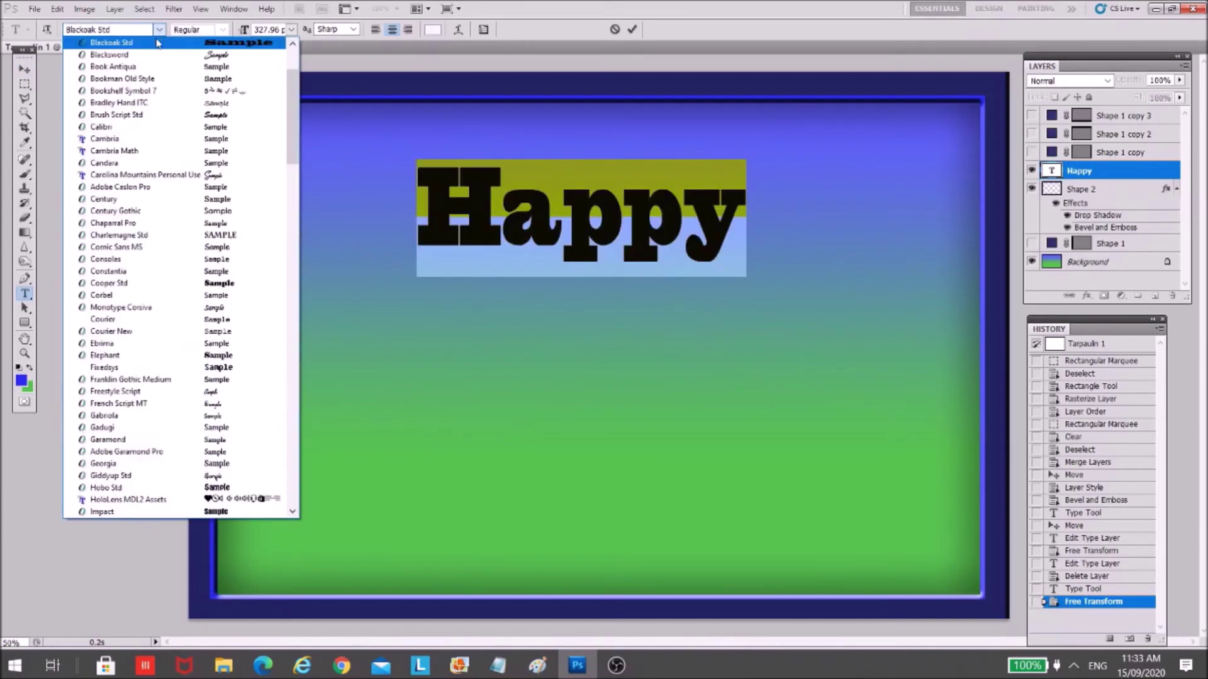
{"action": "scroll", "coordinate": [290, 137], "scroll_direction": "down", "scroll_amount": 4}
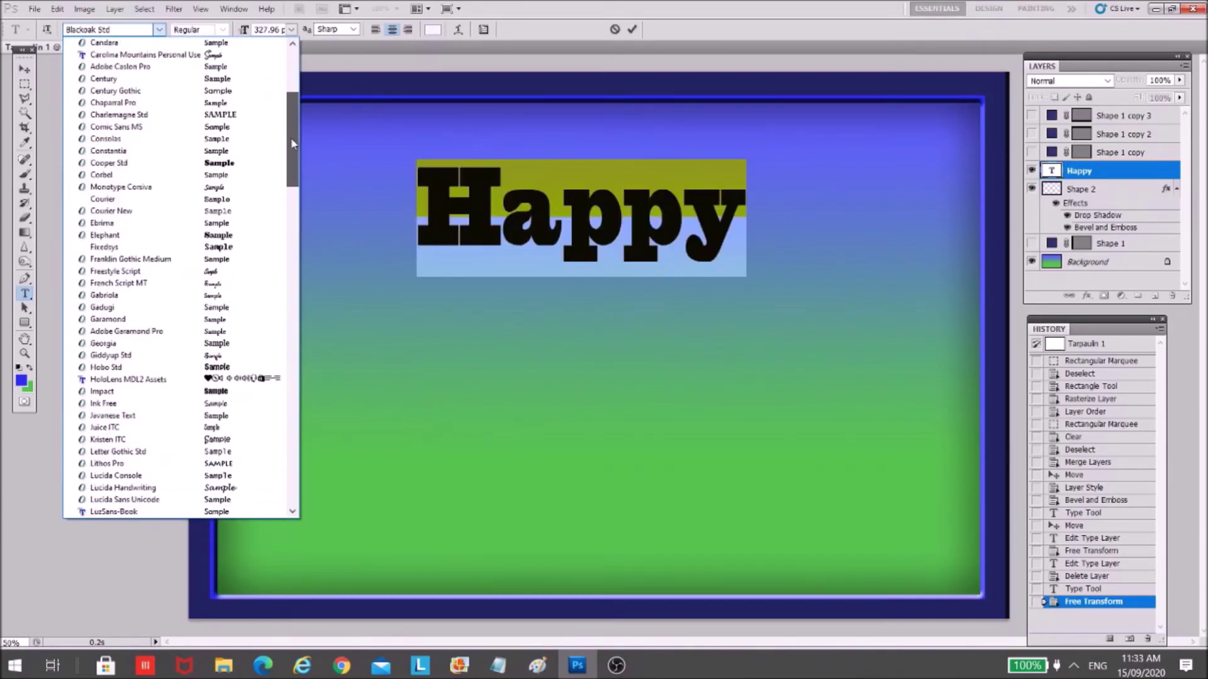
{"action": "left_click_drag", "start_coordinate": [293, 142], "coordinate": [302, 168]}
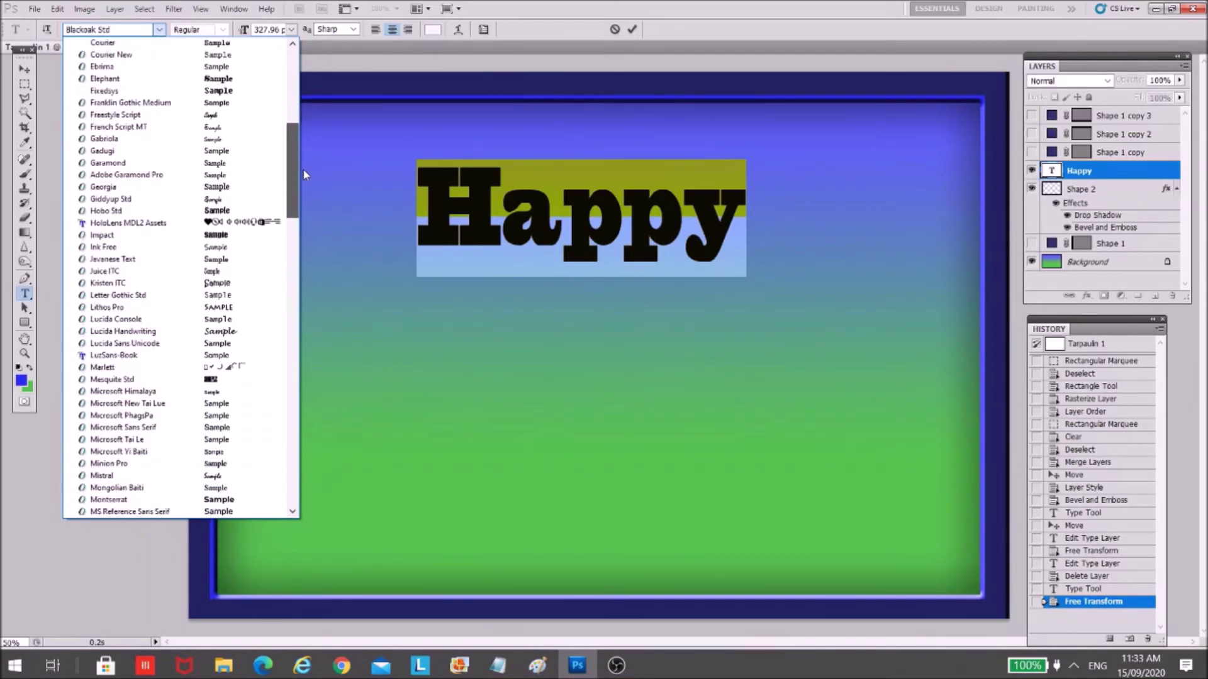
{"action": "left_click", "coordinate": [233, 261]}
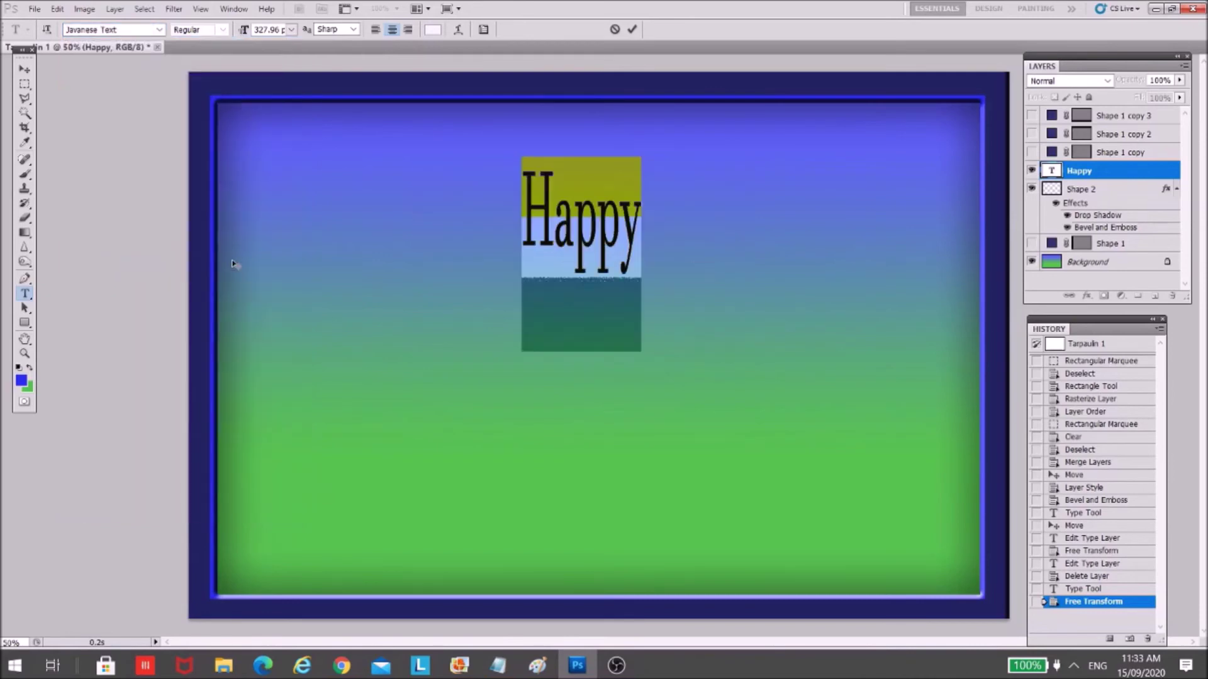
{"action": "left_click", "coordinate": [159, 30]}
{"action": "left_click_drag", "start_coordinate": [292, 202], "coordinate": [300, 89]}
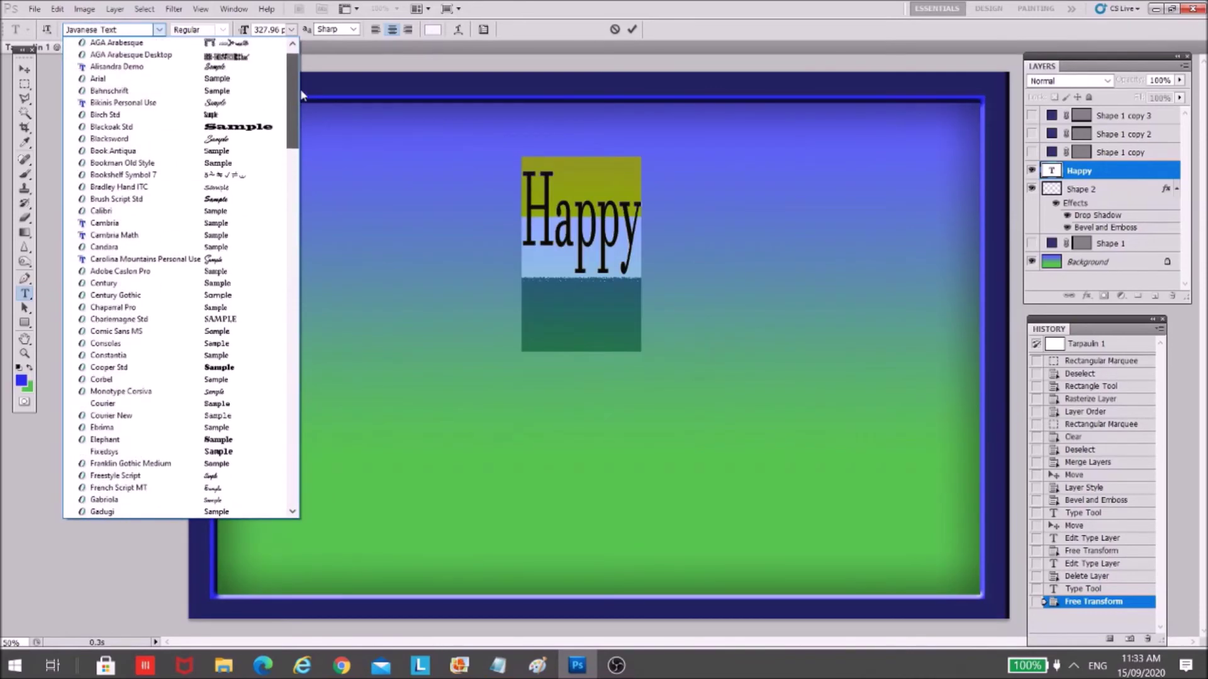
{"action": "left_click", "coordinate": [261, 67]}
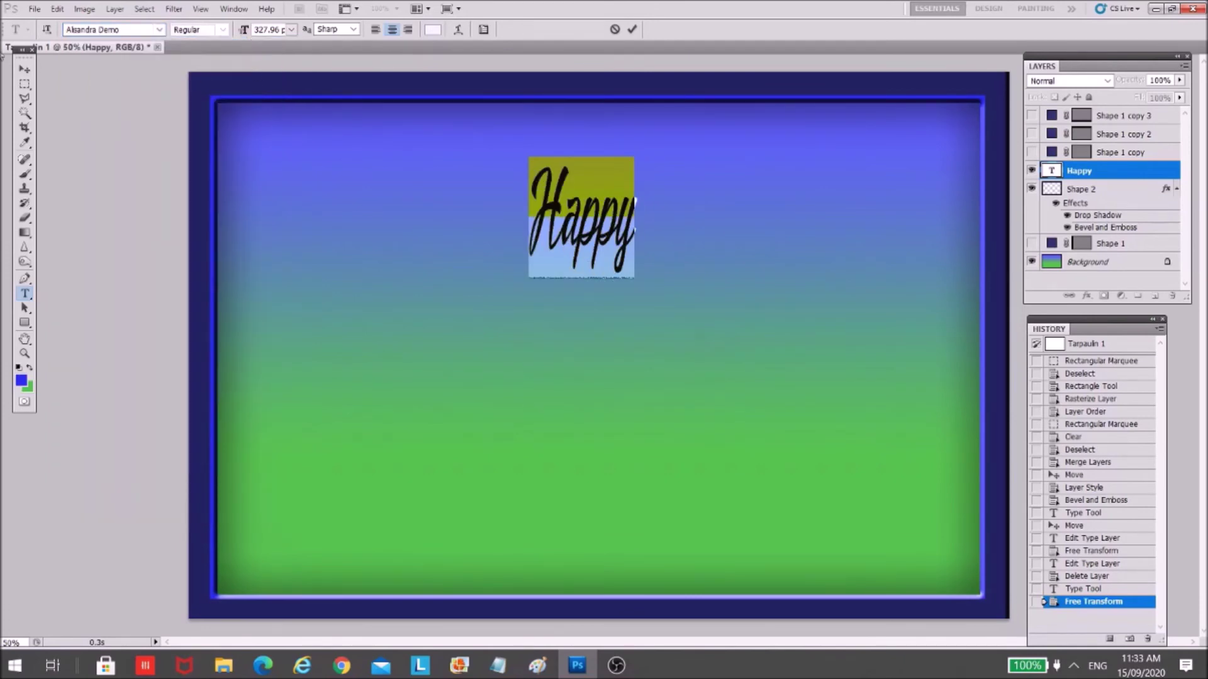
{"action": "left_click", "coordinate": [24, 68]}
- Enlarge Happy and reposition it across the top centre of the tarpaulin
{"action": "key", "text": "ctrl+t"}
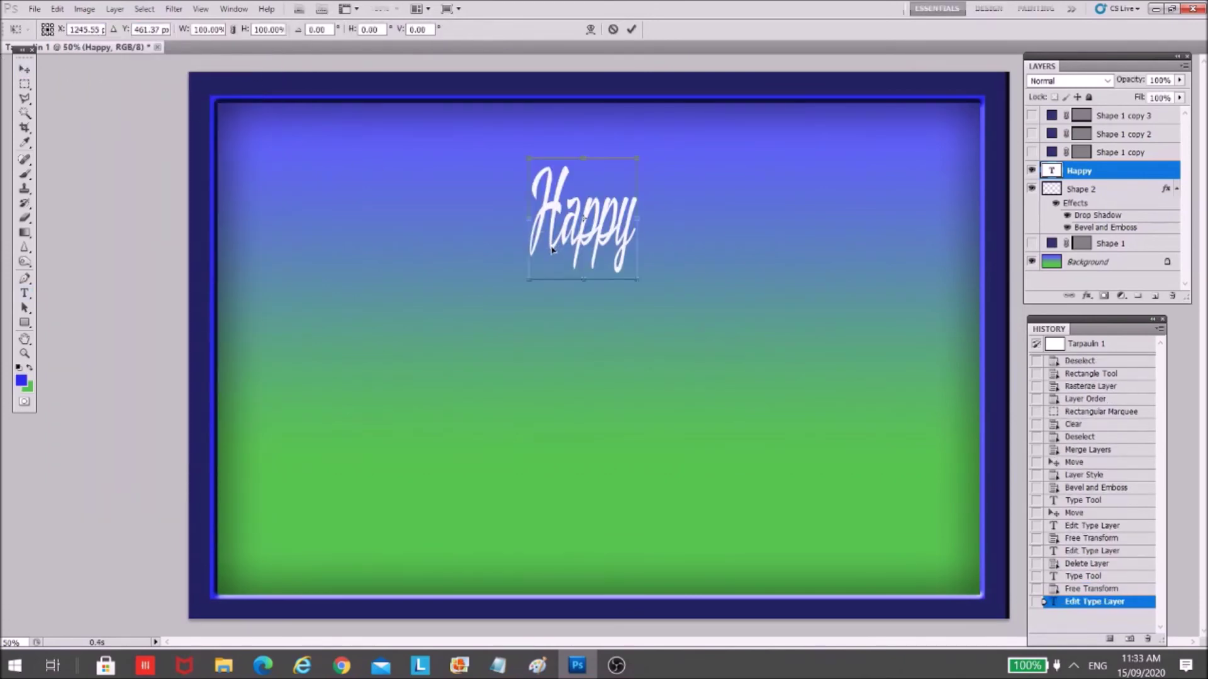
{"action": "left_click_drag", "start_coordinate": [635, 277], "coordinate": [803, 301]}
{"action": "left_click_drag", "start_coordinate": [741, 237], "coordinate": [669, 223]}
{"action": "key", "text": "Return"}
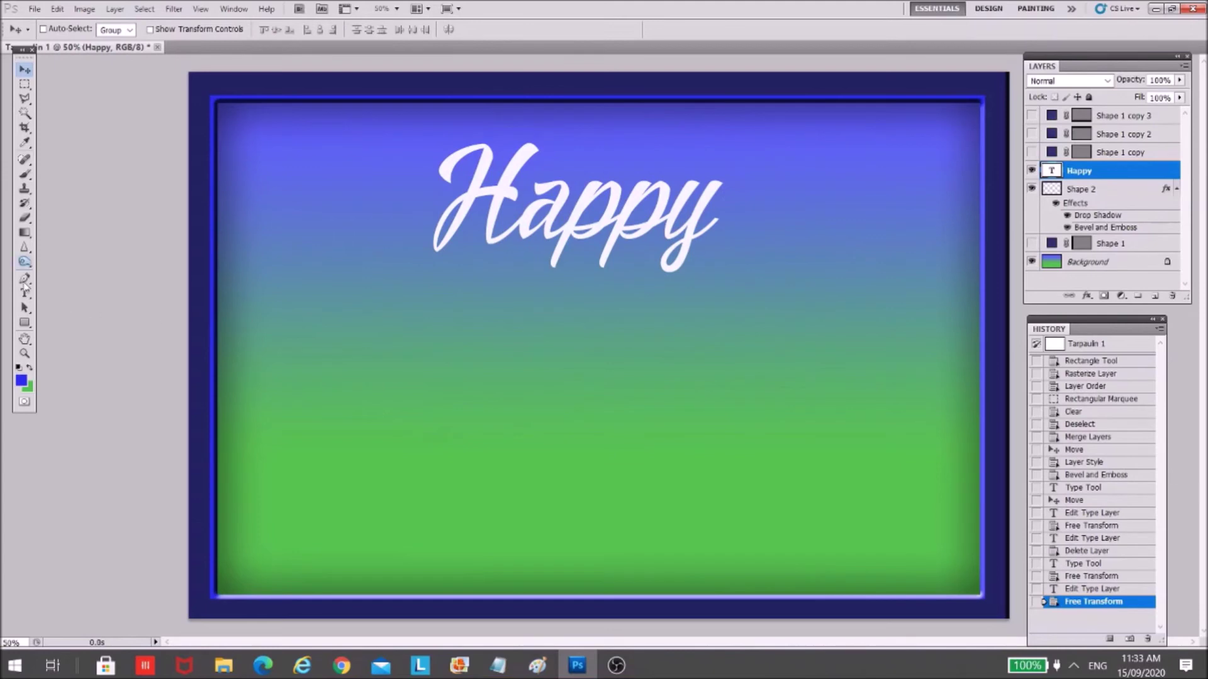
{"action": "left_click", "coordinate": [25, 293]}
- Add a white 'Graduation Day' line in the same script font and move it below Happy
{"action": "left_click", "coordinate": [351, 329]}
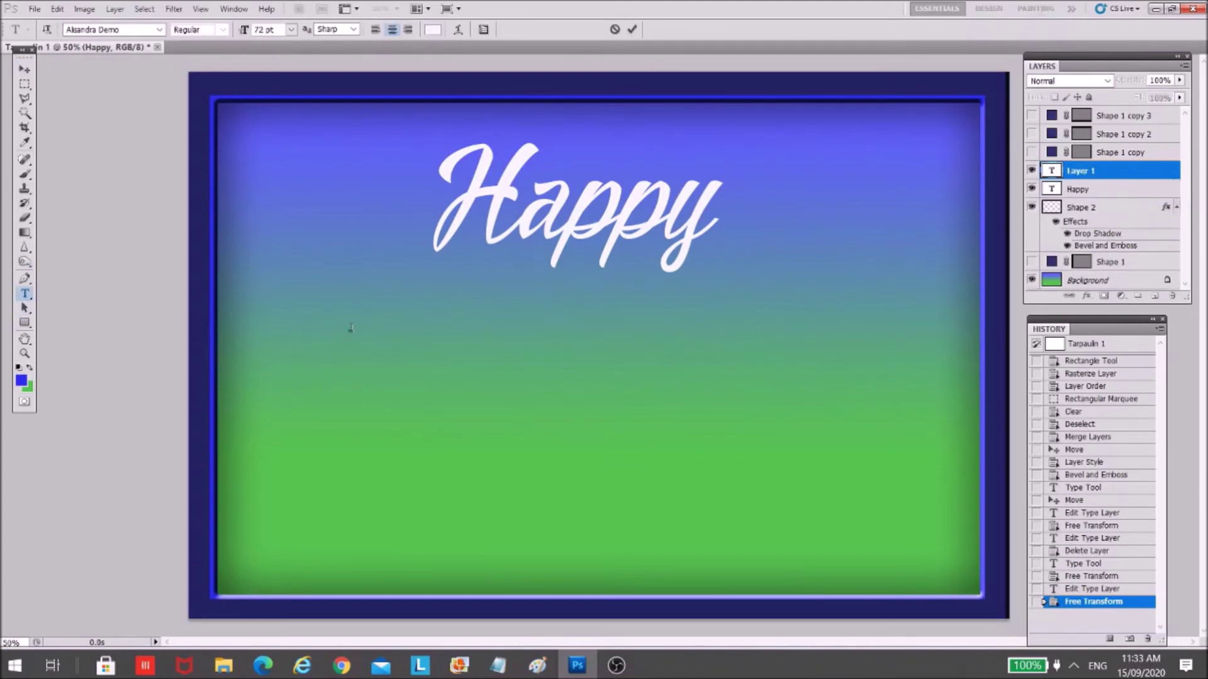
{"action": "type", "text": "Gradualtion Day"}
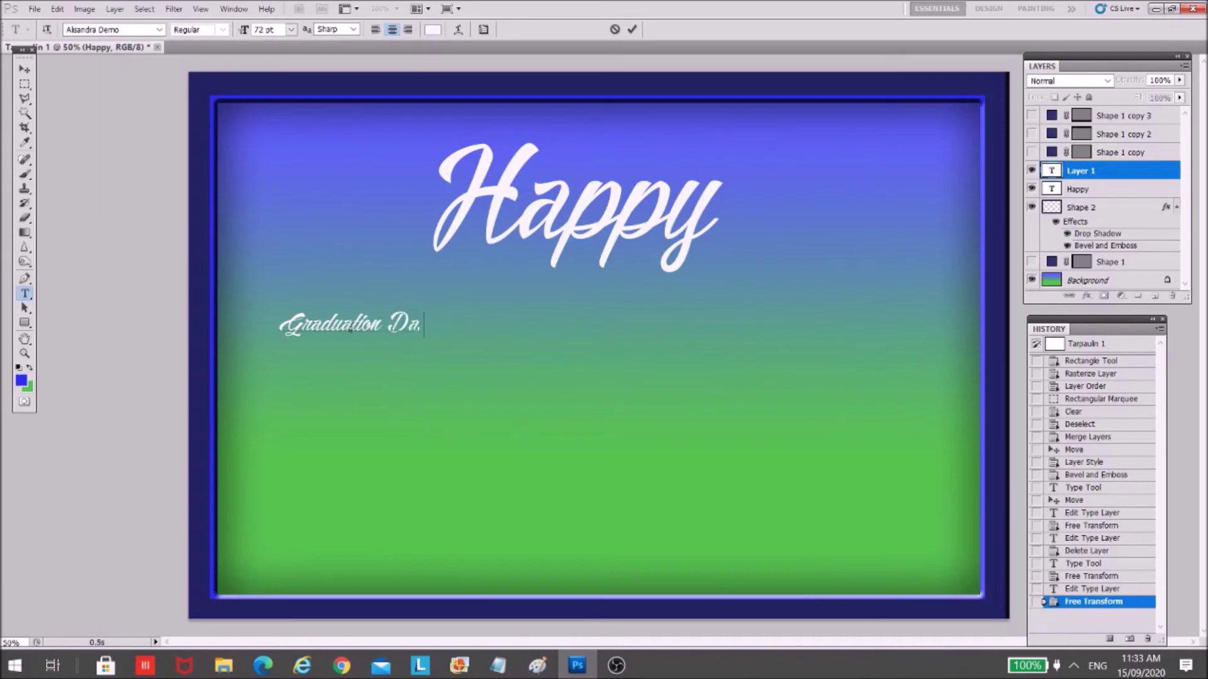
{"action": "left_click", "coordinate": [25, 69]}
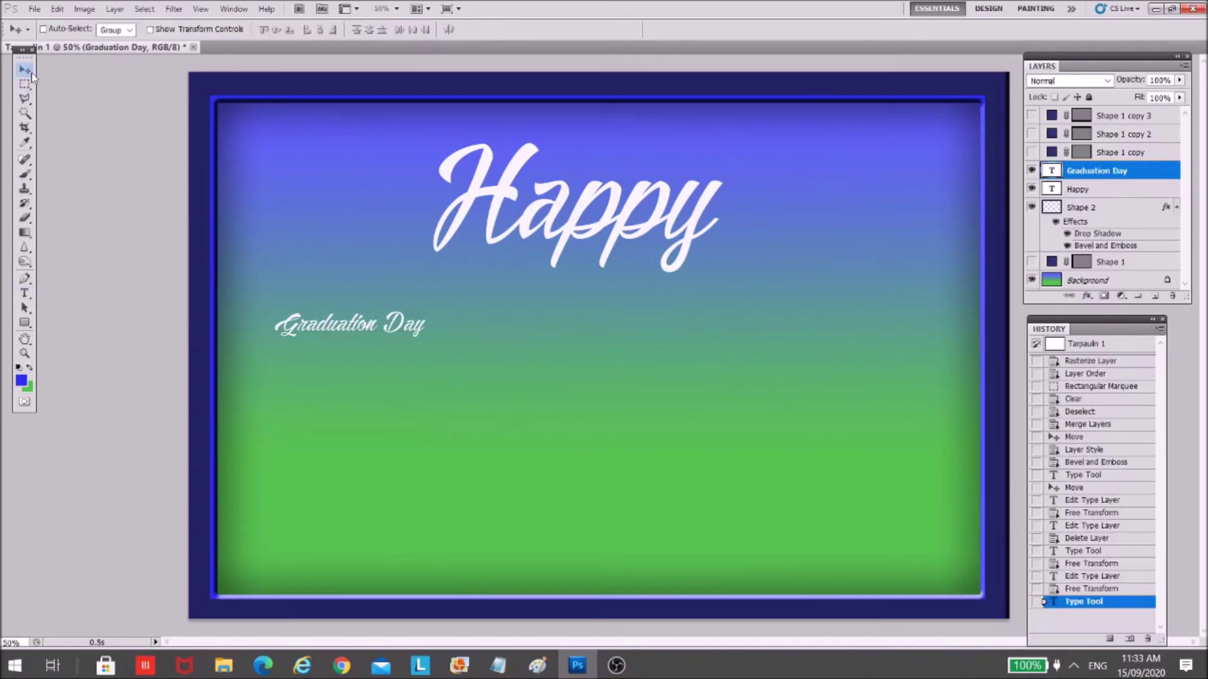
{"action": "left_click_drag", "start_coordinate": [345, 327], "coordinate": [395, 336]}
- Scale 'Graduation Day' up to about 310% and centre it under Happy
{"action": "key", "text": "ctrl+t"}
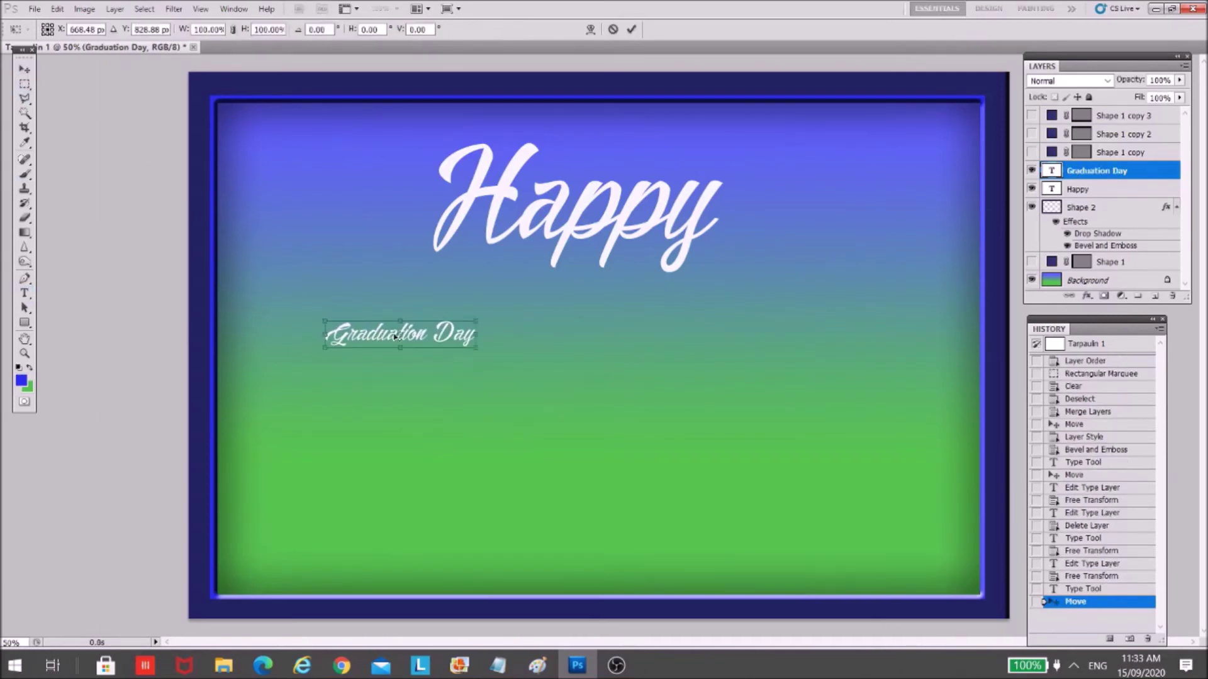
{"action": "left_click_drag", "start_coordinate": [473, 350], "coordinate": [666, 382]}
{"action": "left_click_drag", "start_coordinate": [668, 427], "coordinate": [798, 421]}
{"action": "left_click_drag", "start_coordinate": [677, 373], "coordinate": [694, 341]}
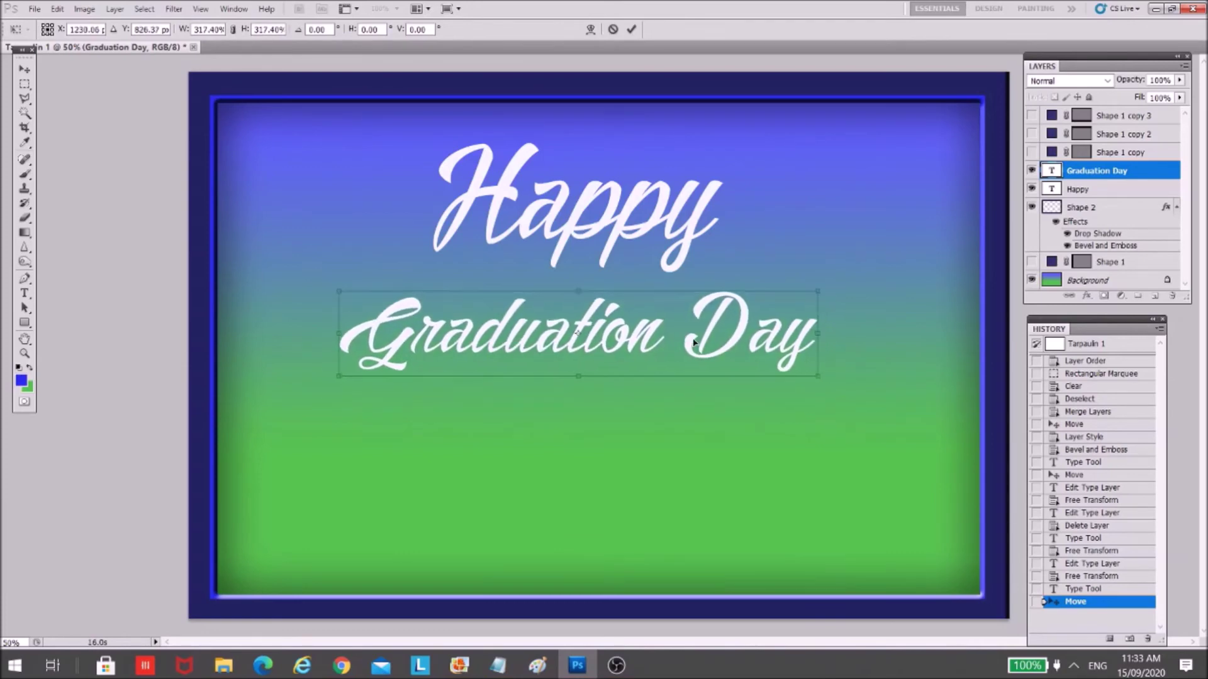
{"action": "key", "text": "Return"}
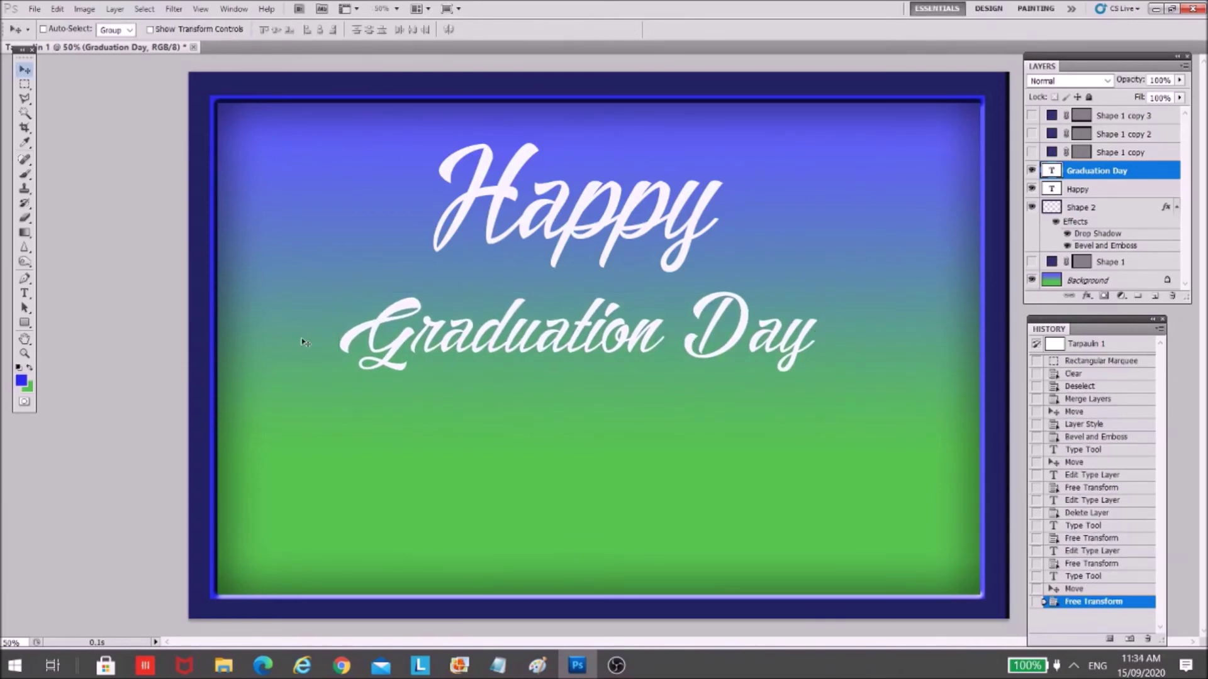
{"action": "left_click", "coordinate": [25, 293]}
- Change the Graduation Day text to Arial Bold
{"action": "left_click", "coordinate": [472, 327]}
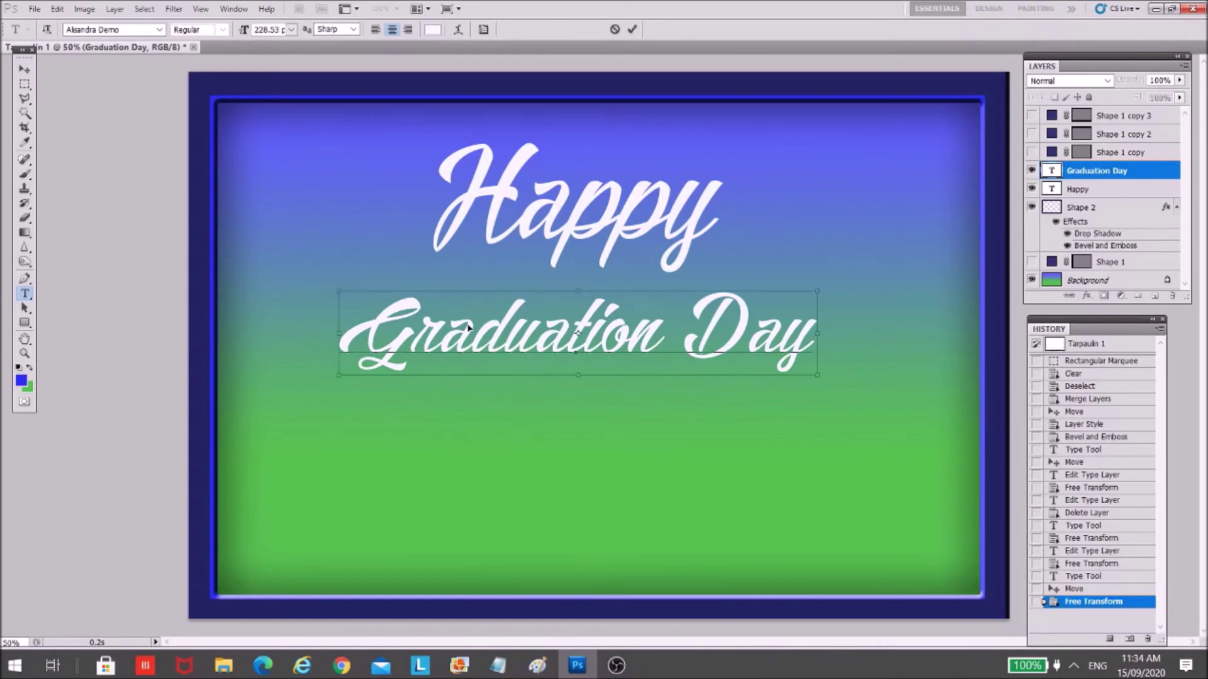
{"action": "key", "text": "ctrl+a"}
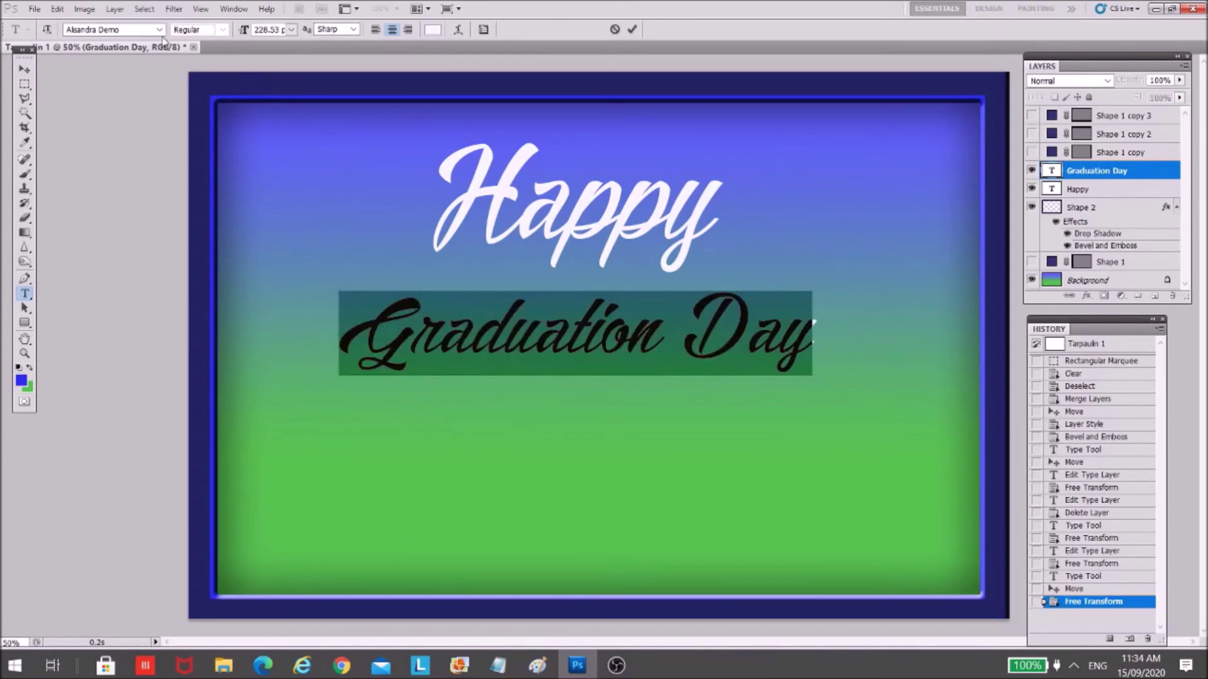
{"action": "left_click", "coordinate": [159, 29]}
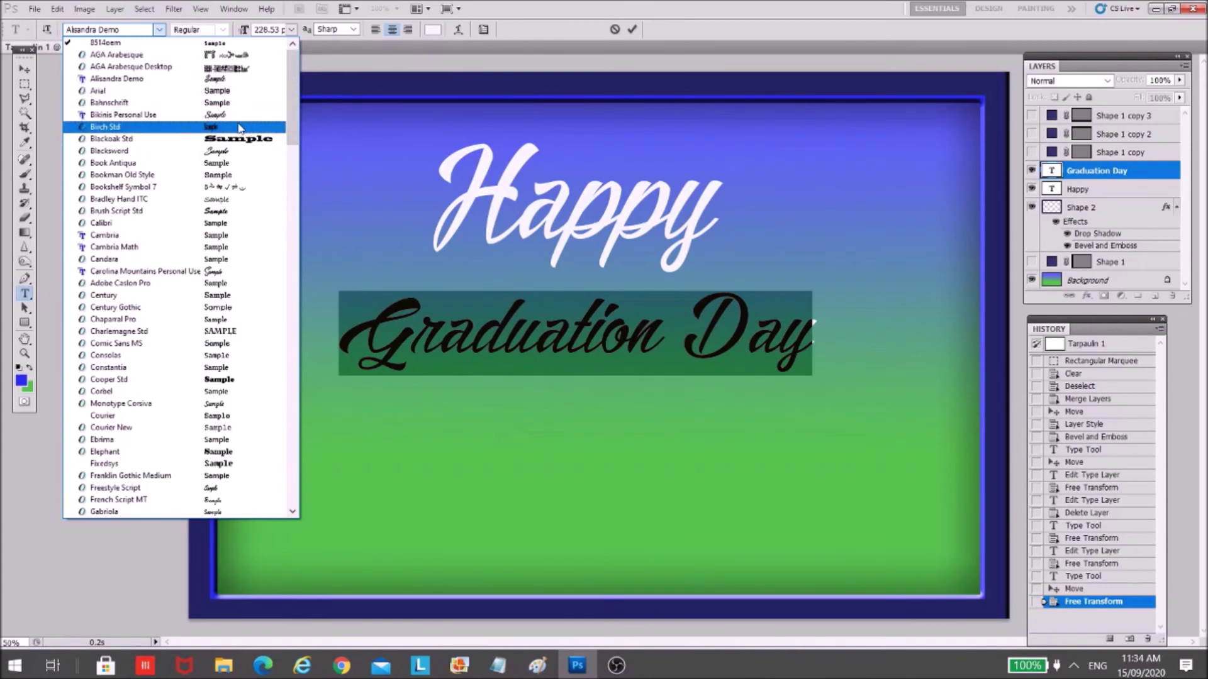
{"action": "left_click", "coordinate": [207, 91]}
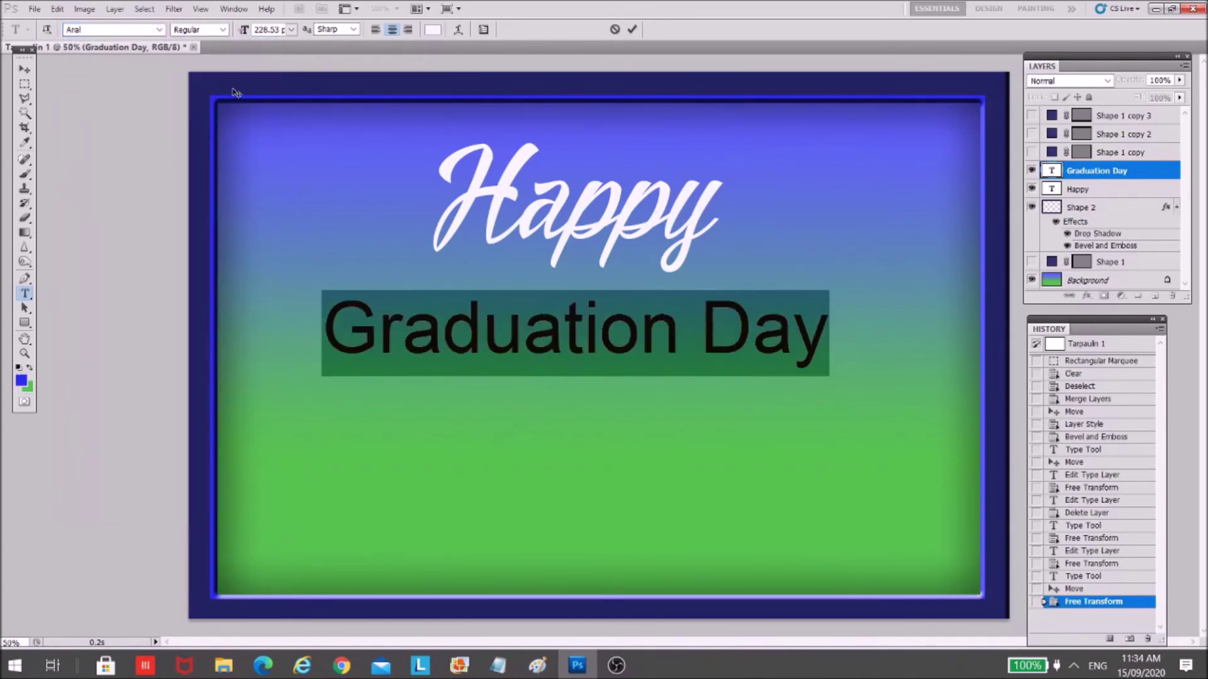
{"action": "left_click", "coordinate": [223, 30]}
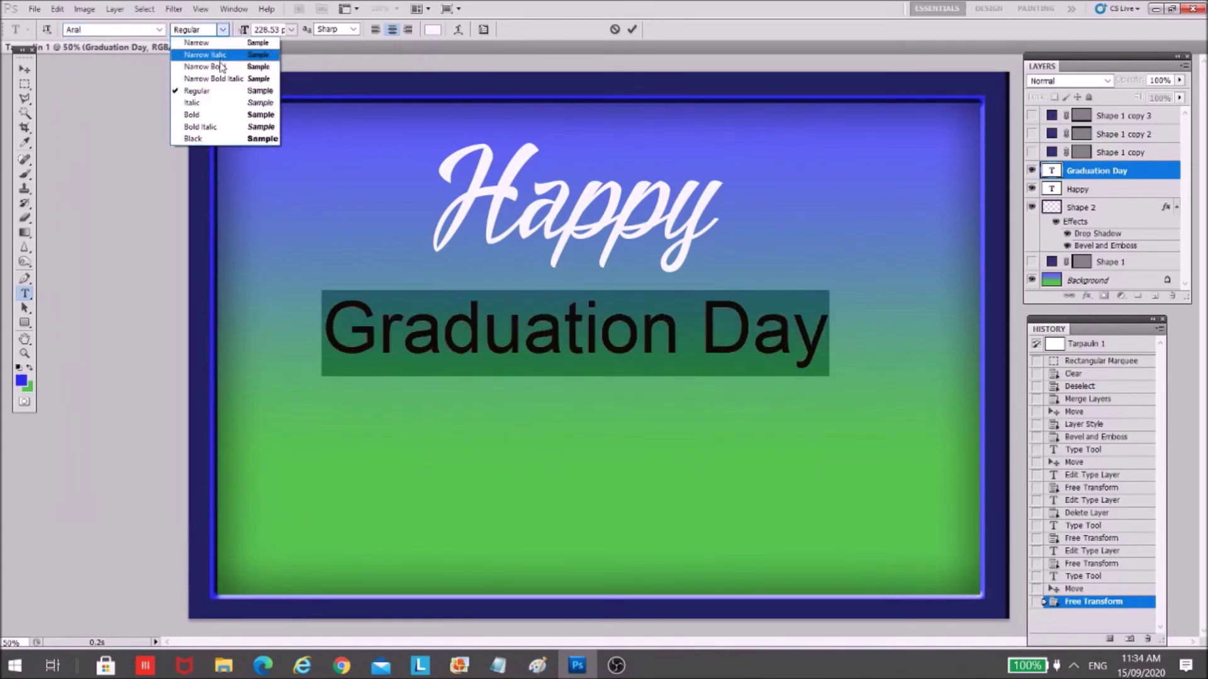
{"action": "left_click", "coordinate": [209, 117]}
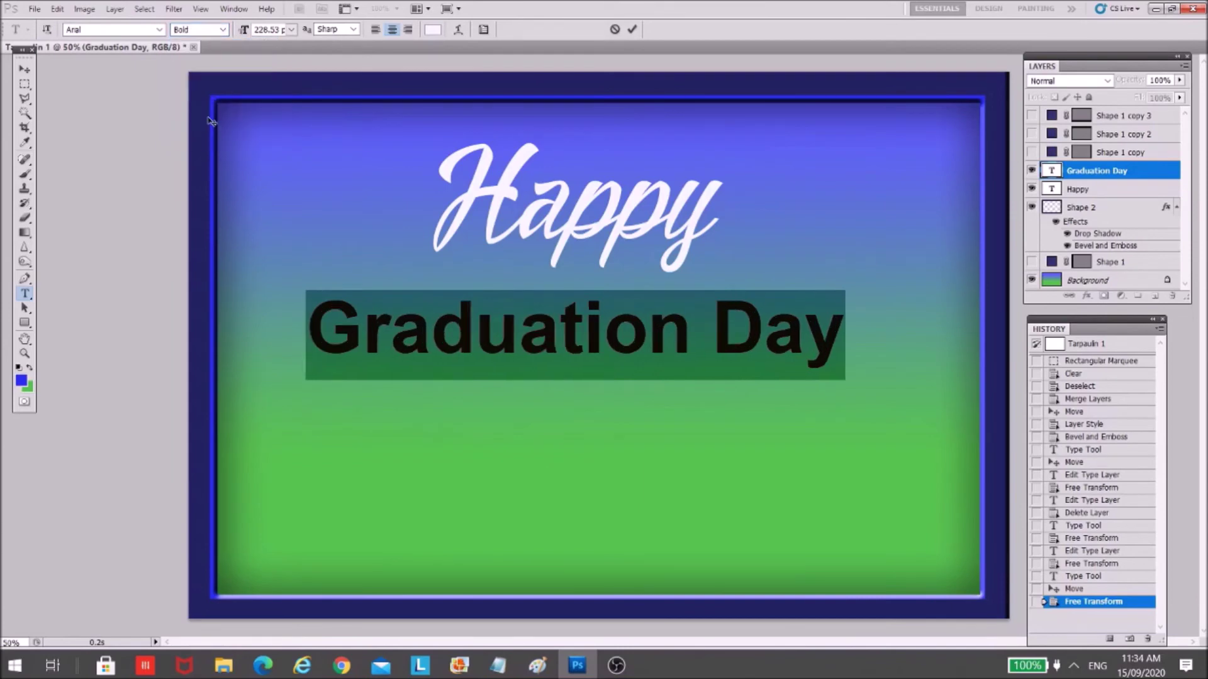
{"action": "left_click", "coordinate": [24, 69]}
- Shift Happy and Graduation Day right so both sit centred near the top
{"action": "left_click", "coordinate": [634, 235], "text": "ctrl"}
{"action": "left_click_drag", "start_coordinate": [633, 235], "coordinate": [655, 250]}
{"action": "left_click", "coordinate": [621, 338], "text": "ctrl"}
{"action": "left_click_drag", "start_coordinate": [622, 337], "coordinate": [646, 343]}
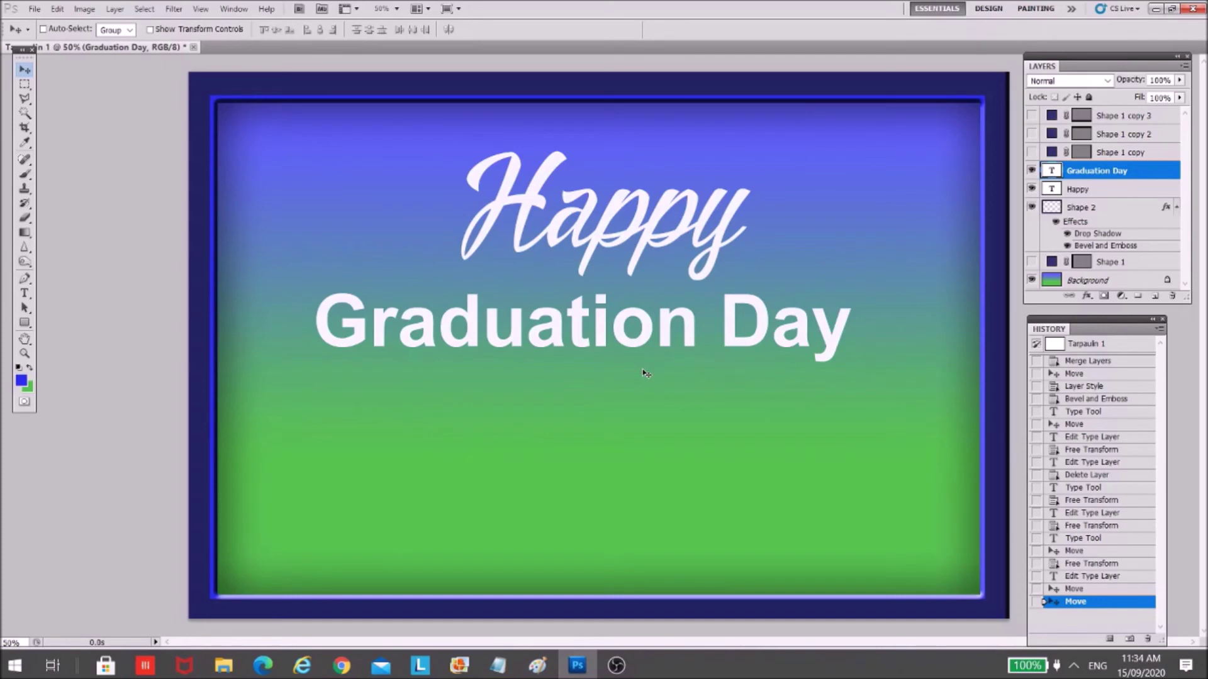
- Add a drop shadow to Graduation Day with an increased size
{"action": "double_click", "coordinate": [1167, 174]}
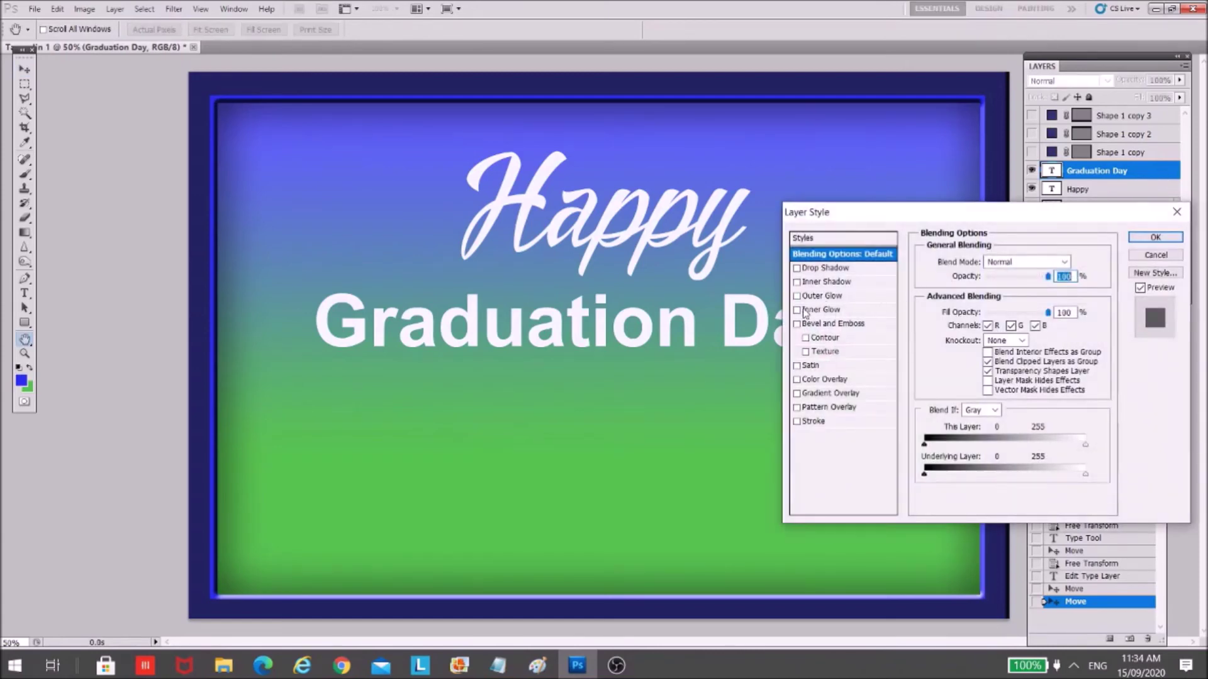
{"action": "left_click", "coordinate": [797, 268]}
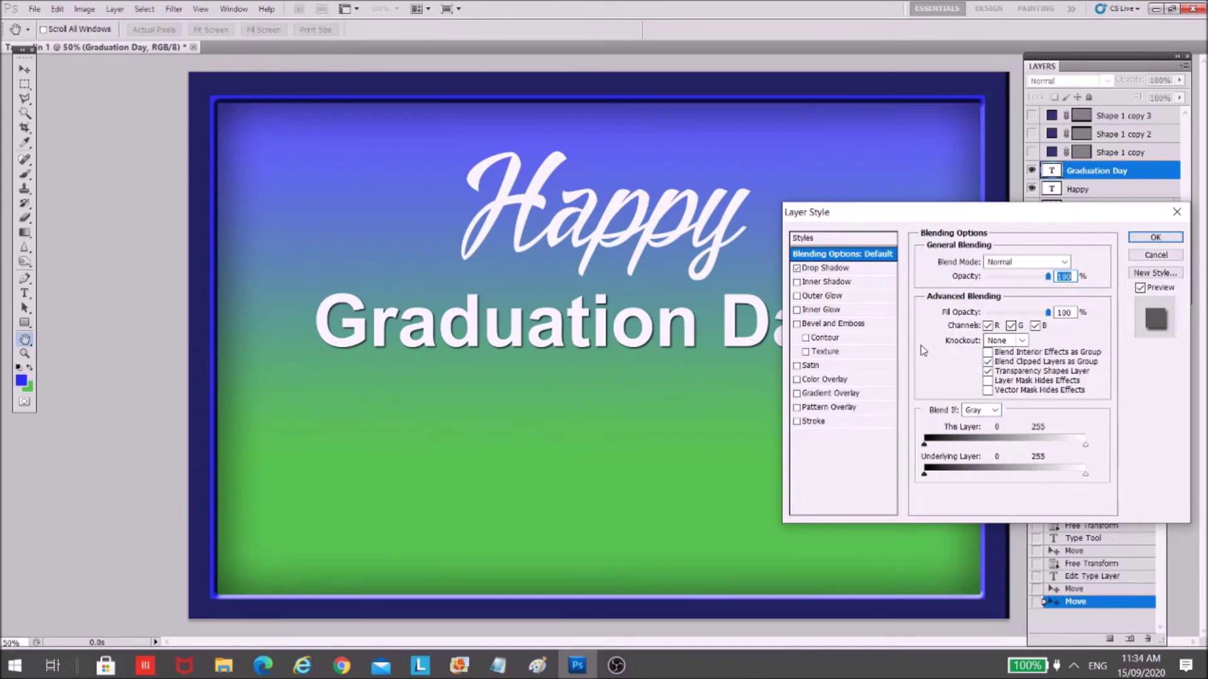
{"action": "left_click", "coordinate": [863, 269]}
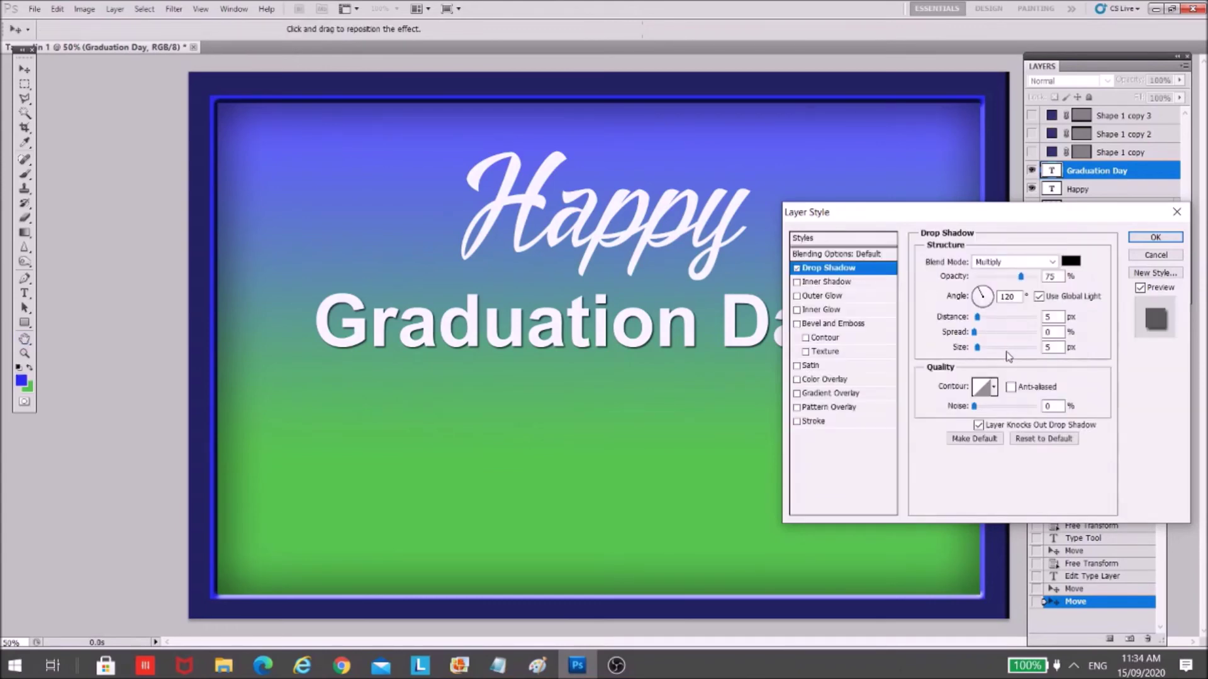
{"action": "left_click_drag", "start_coordinate": [983, 354], "coordinate": [985, 325]}
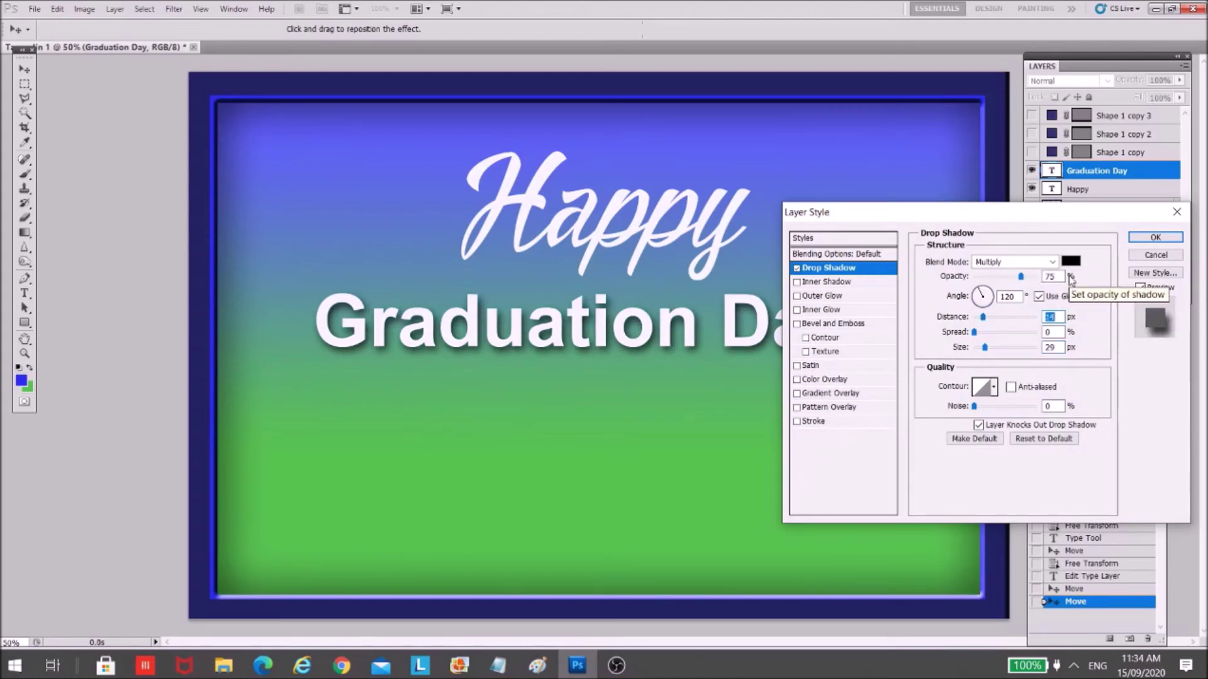
- Add Bevel and Emboss with Contour and Texture left off, and apply the styles
{"action": "left_click", "coordinate": [818, 326]}
{"action": "left_click", "coordinate": [813, 341]}
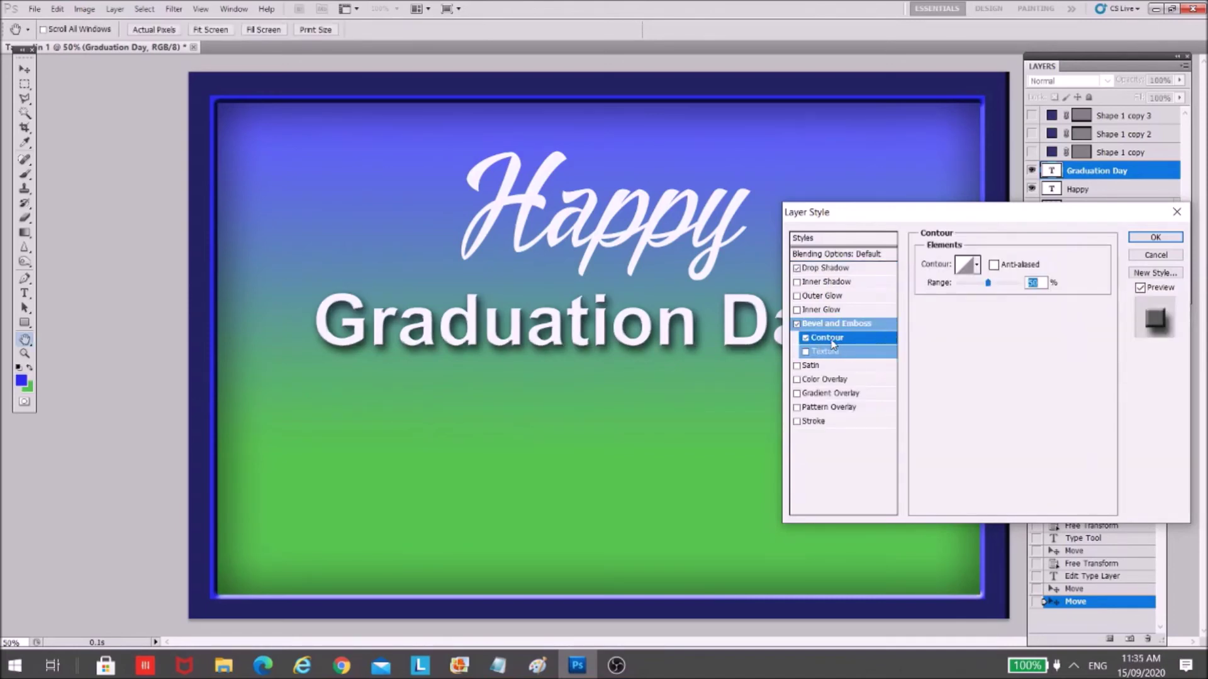
{"action": "left_click", "coordinate": [806, 339]}
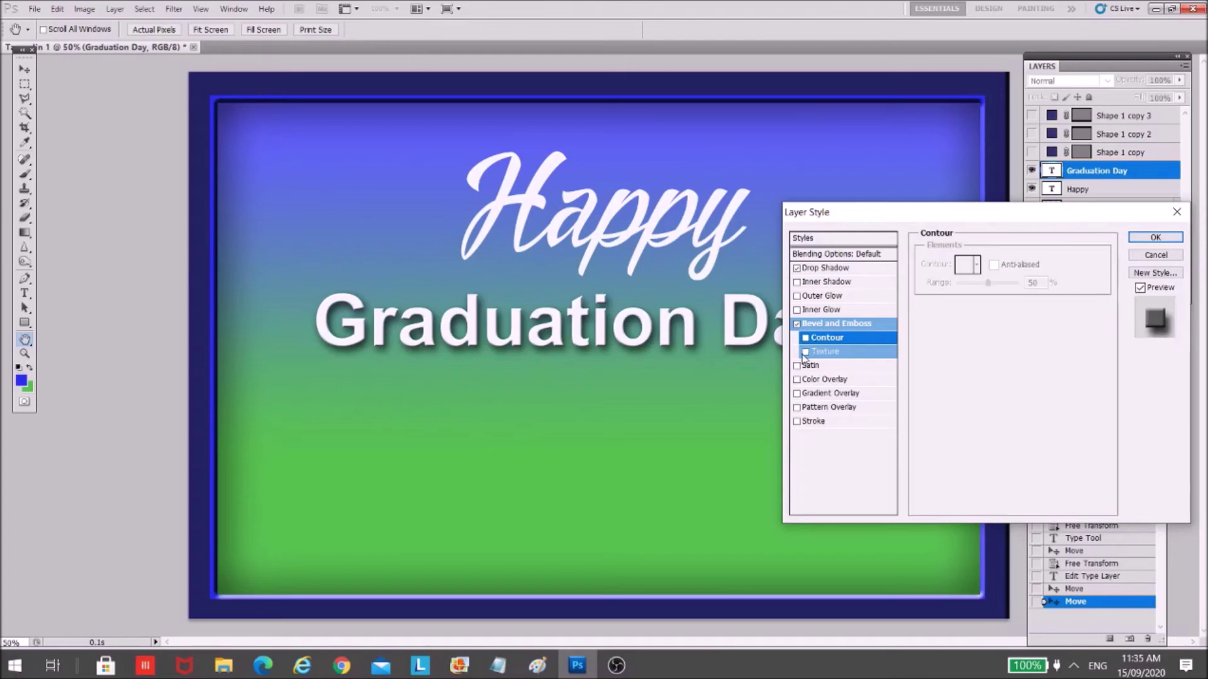
{"action": "left_click", "coordinate": [806, 339]}
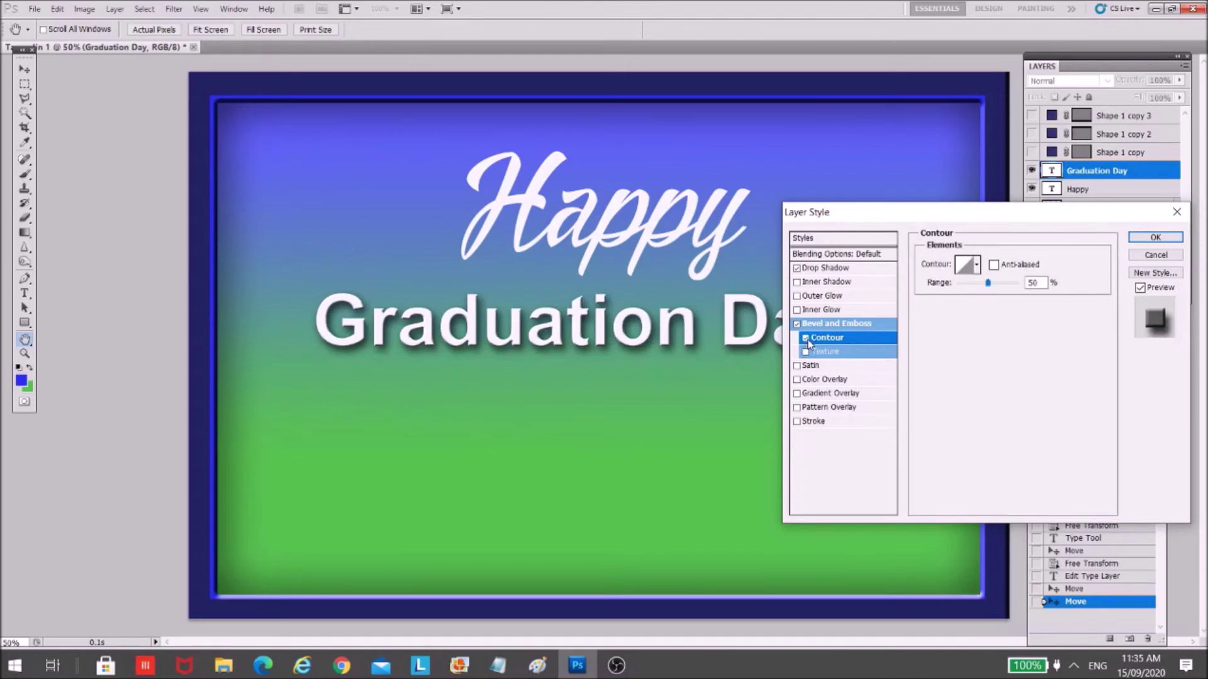
{"action": "left_click", "coordinate": [806, 356]}
{"action": "left_click", "coordinate": [806, 352]}
{"action": "left_click", "coordinate": [806, 338]}
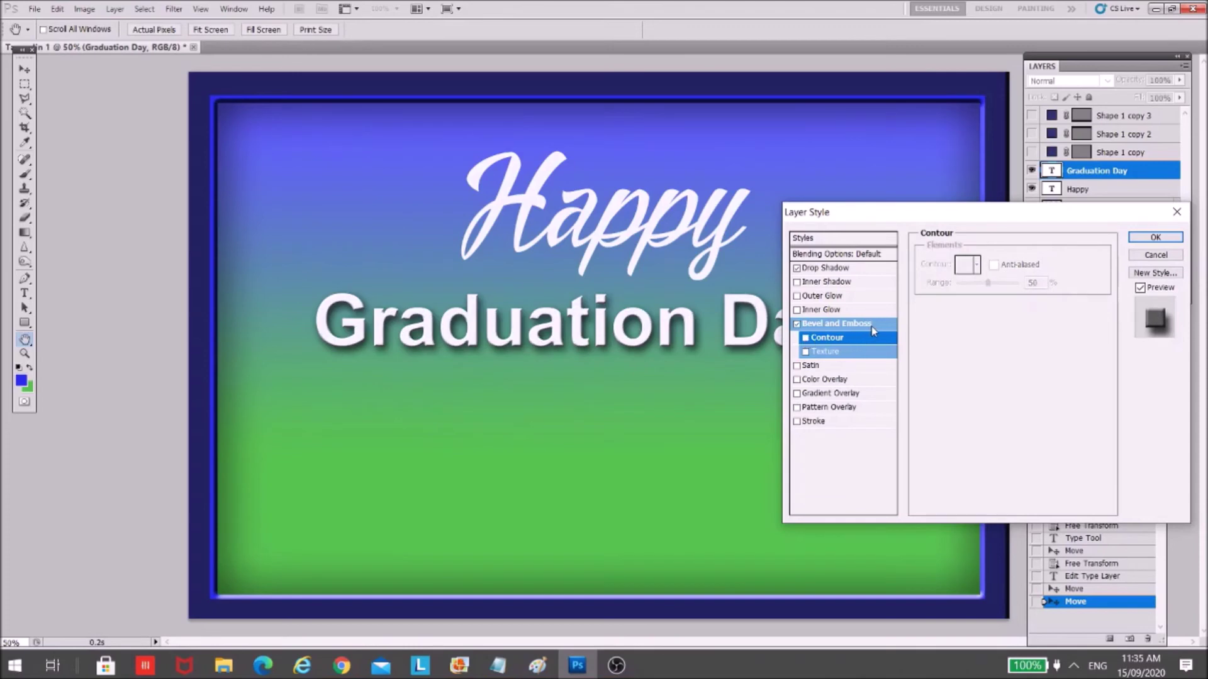
{"action": "left_click", "coordinate": [1155, 238]}
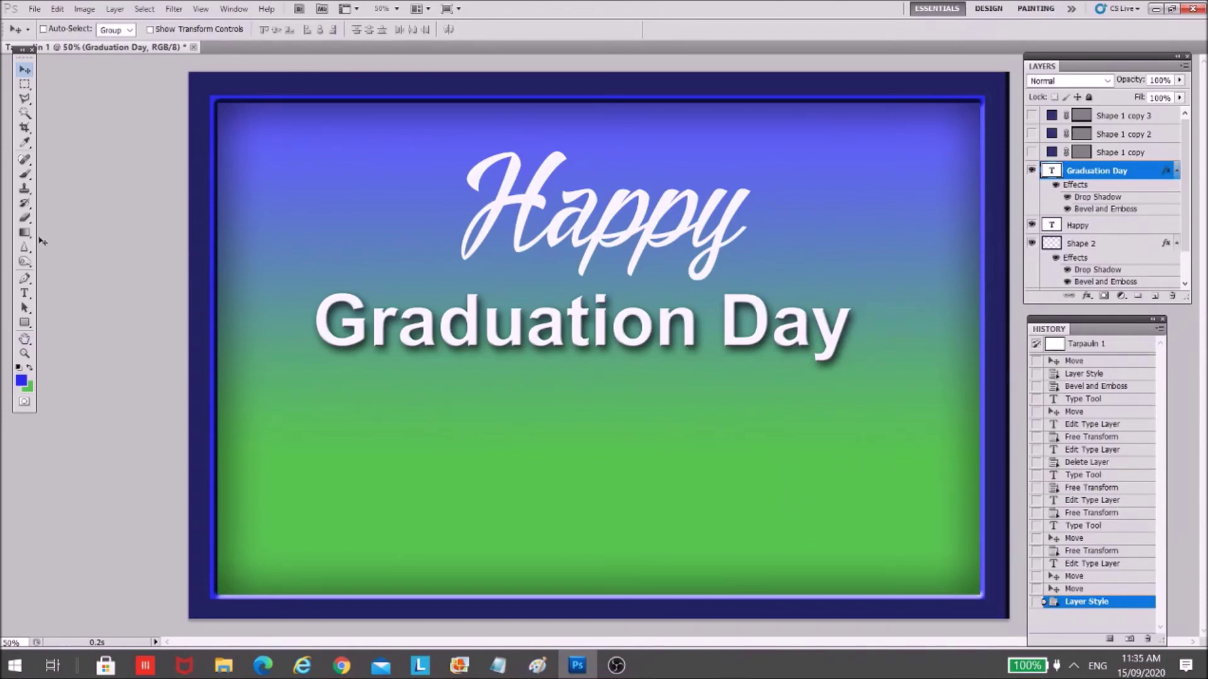
{"action": "left_click", "coordinate": [25, 293]}
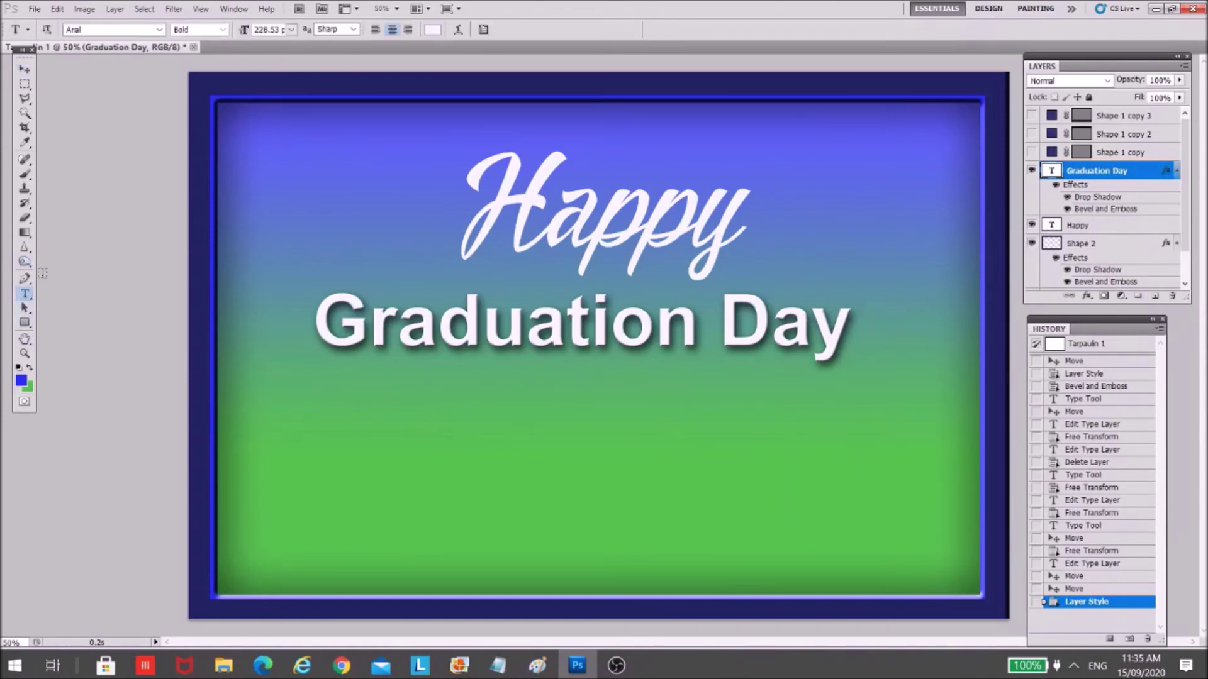
- Select the Happy text and try pink, deep red and pale pink colours for it
{"action": "left_click", "coordinate": [458, 194]}
{"action": "double_click", "coordinate": [488, 200]}
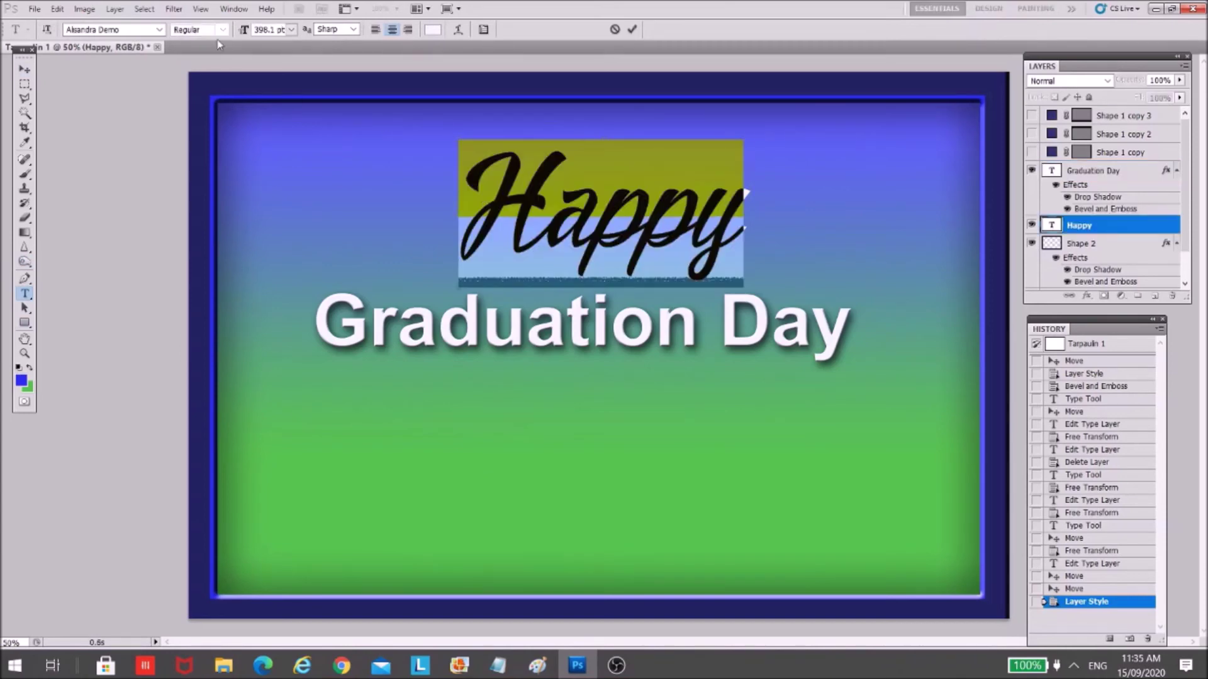
{"action": "left_click", "coordinate": [159, 29]}
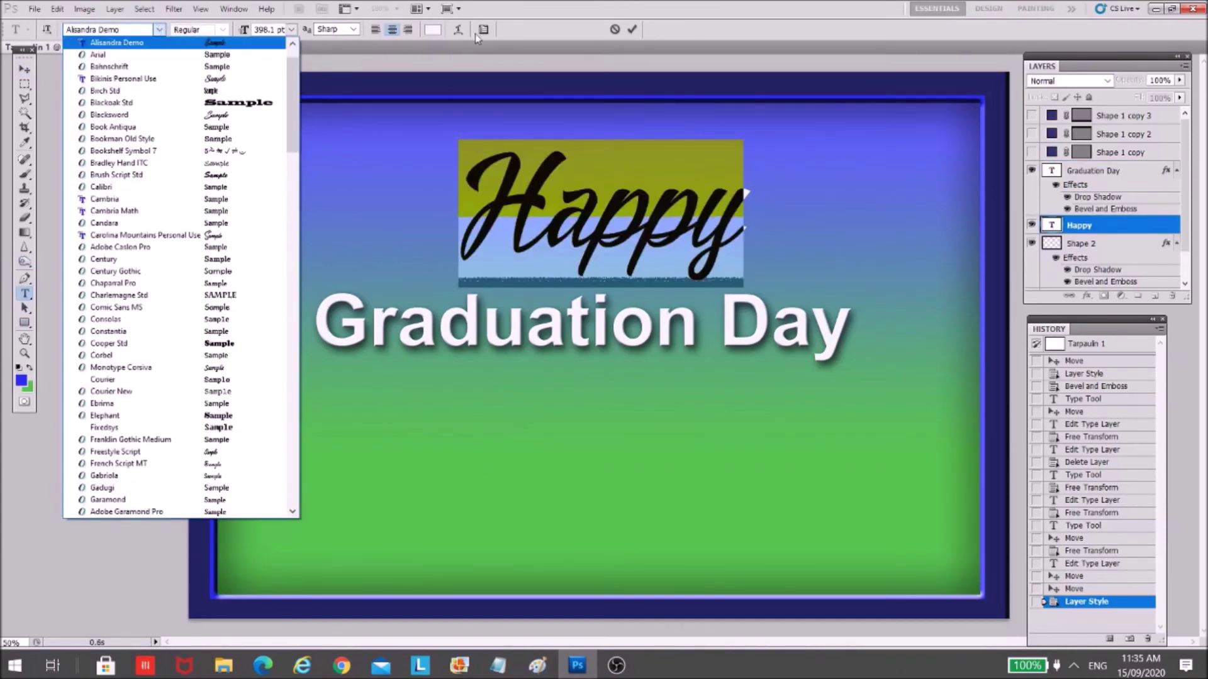
{"action": "left_click", "coordinate": [516, 24]}
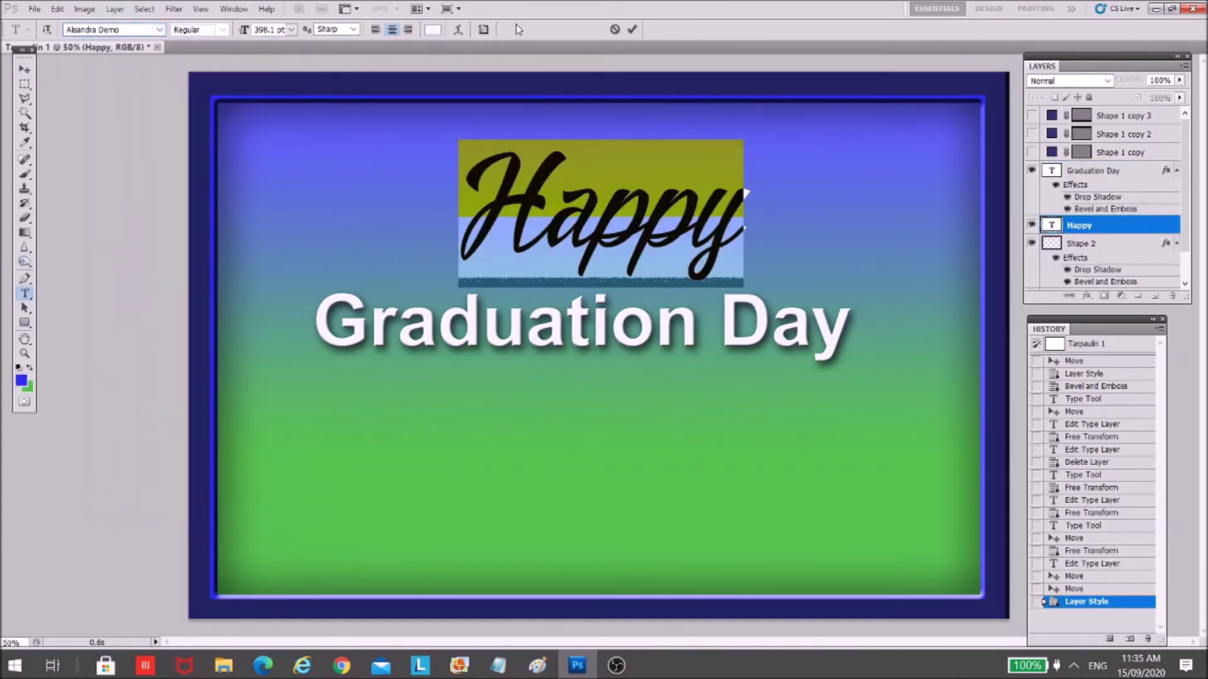
{"action": "left_click", "coordinate": [433, 32]}
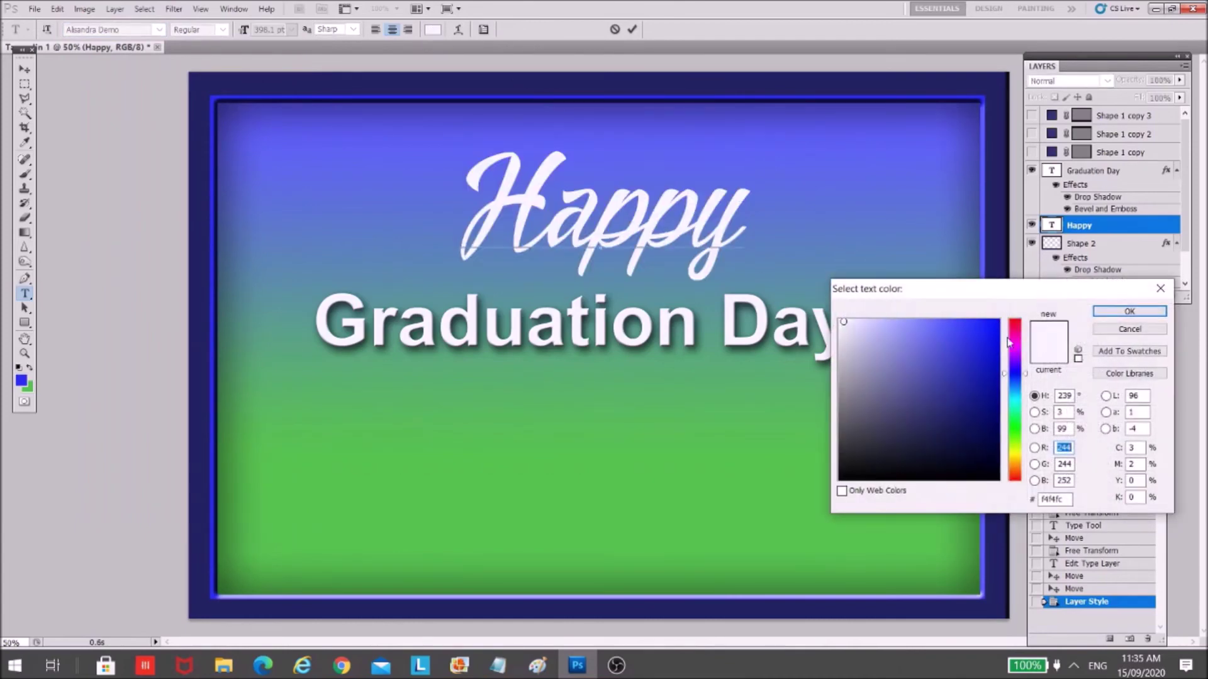
{"action": "left_click", "coordinate": [1017, 330]}
{"action": "left_click_drag", "start_coordinate": [952, 331], "coordinate": [872, 356]}
{"action": "left_click_drag", "start_coordinate": [913, 434], "coordinate": [948, 410]}
{"action": "left_click_drag", "start_coordinate": [859, 422], "coordinate": [848, 327]}
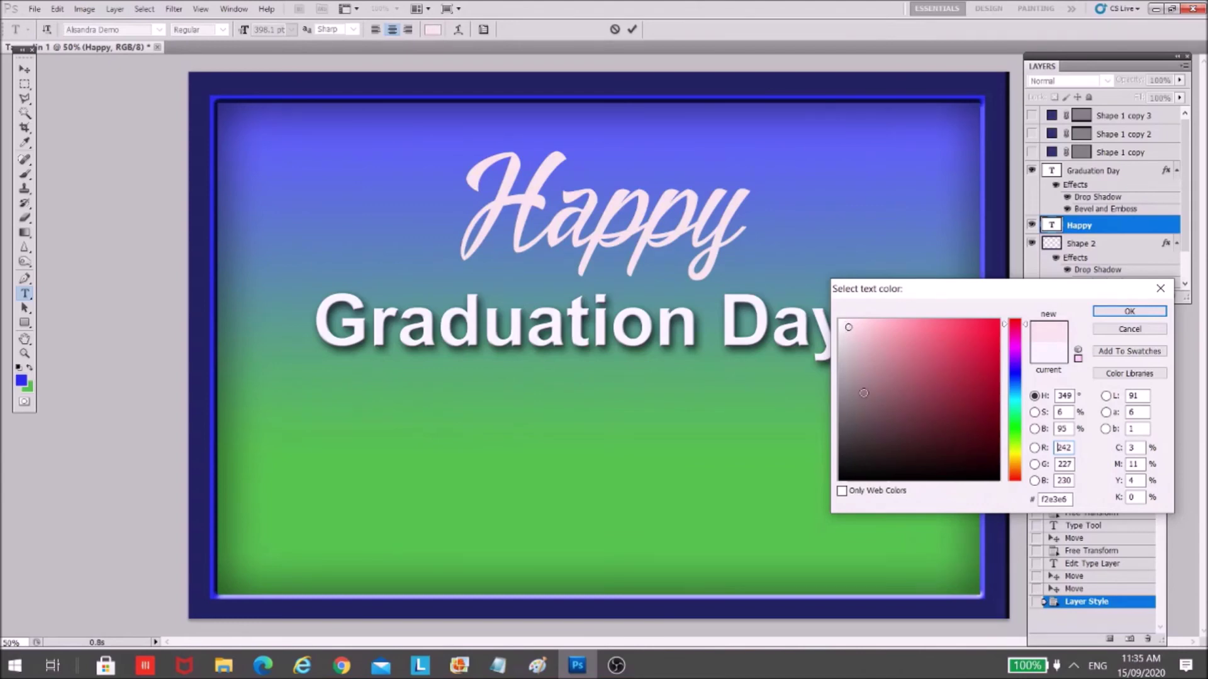
- Try a muted purple, then set Happy's colour to near-white f9f9fa
{"action": "left_click", "coordinate": [1016, 479]}
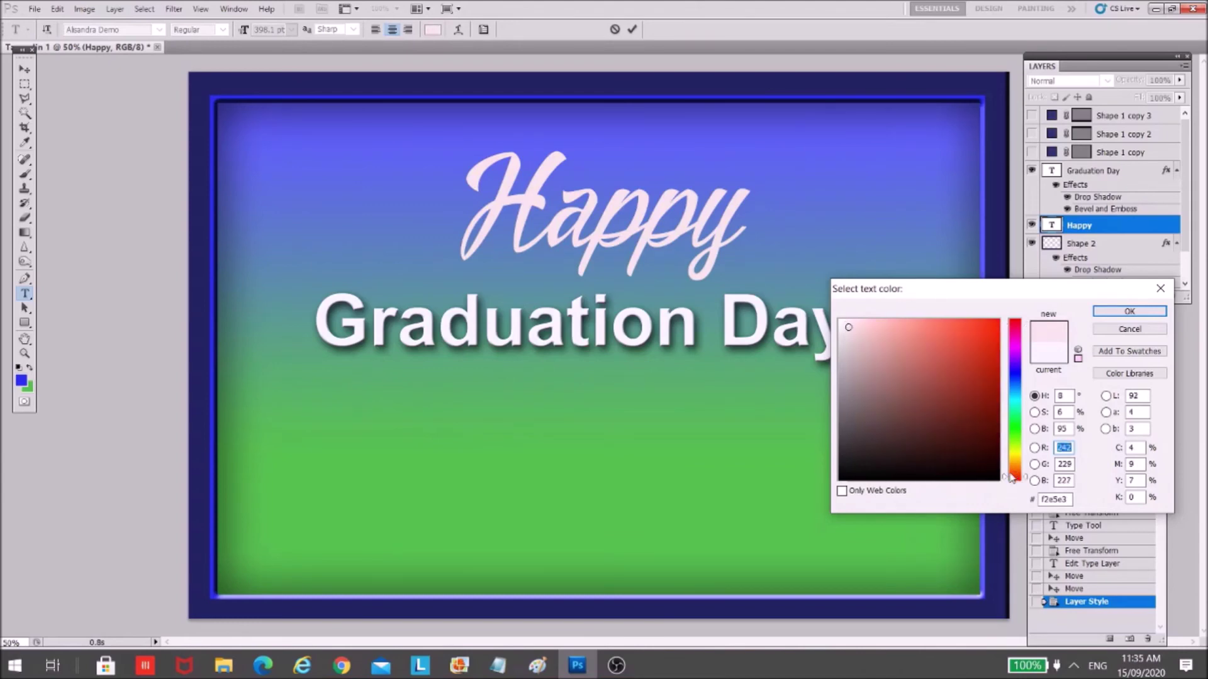
{"action": "left_click", "coordinate": [1016, 360]}
{"action": "mouse_move", "coordinate": [901, 332]}
{"action": "left_mouse_down"}
{"action": "mouse_move", "coordinate": [917, 356]}
{"action": "mouse_move", "coordinate": [899, 384]}
{"action": "mouse_move", "coordinate": [840, 323]}
{"action": "left_mouse_up"}
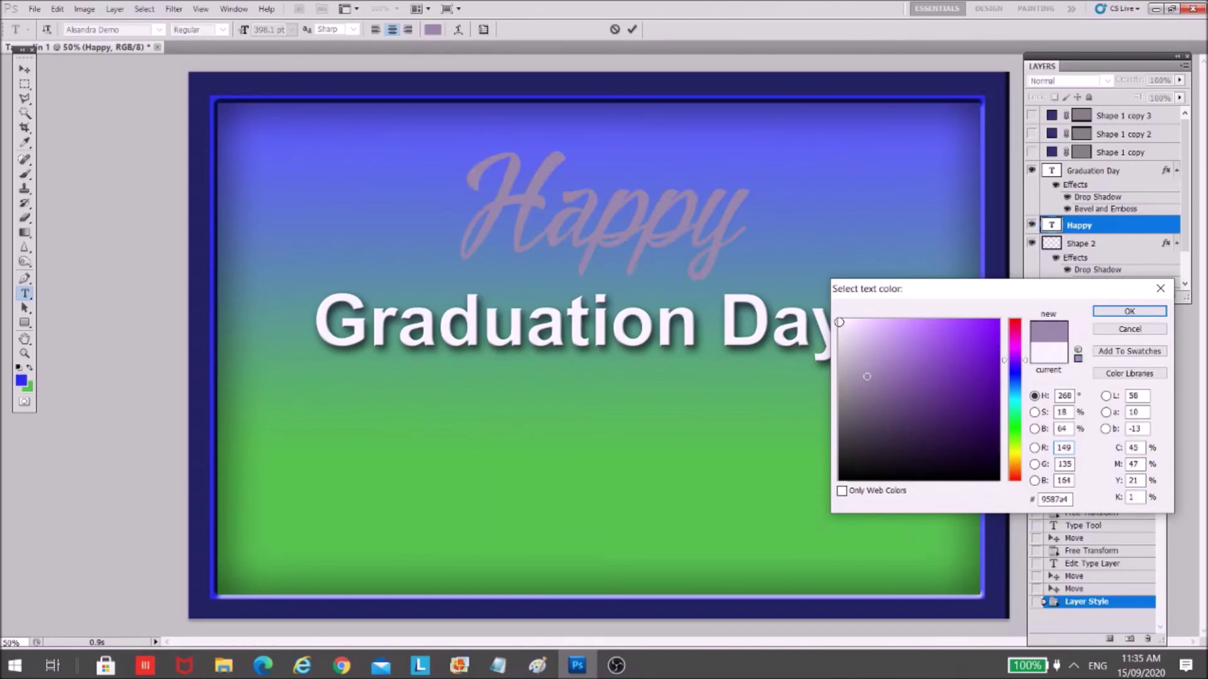
{"action": "left_click", "coordinate": [1100, 314]}
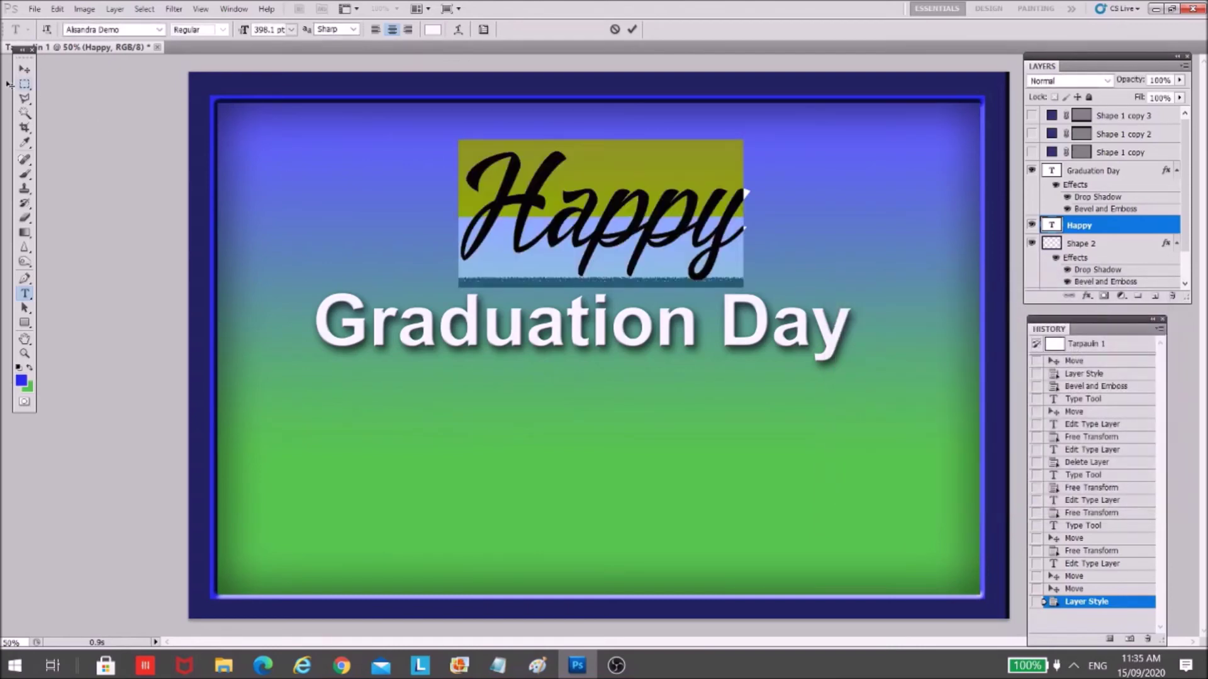
{"action": "left_click", "coordinate": [24, 70]}
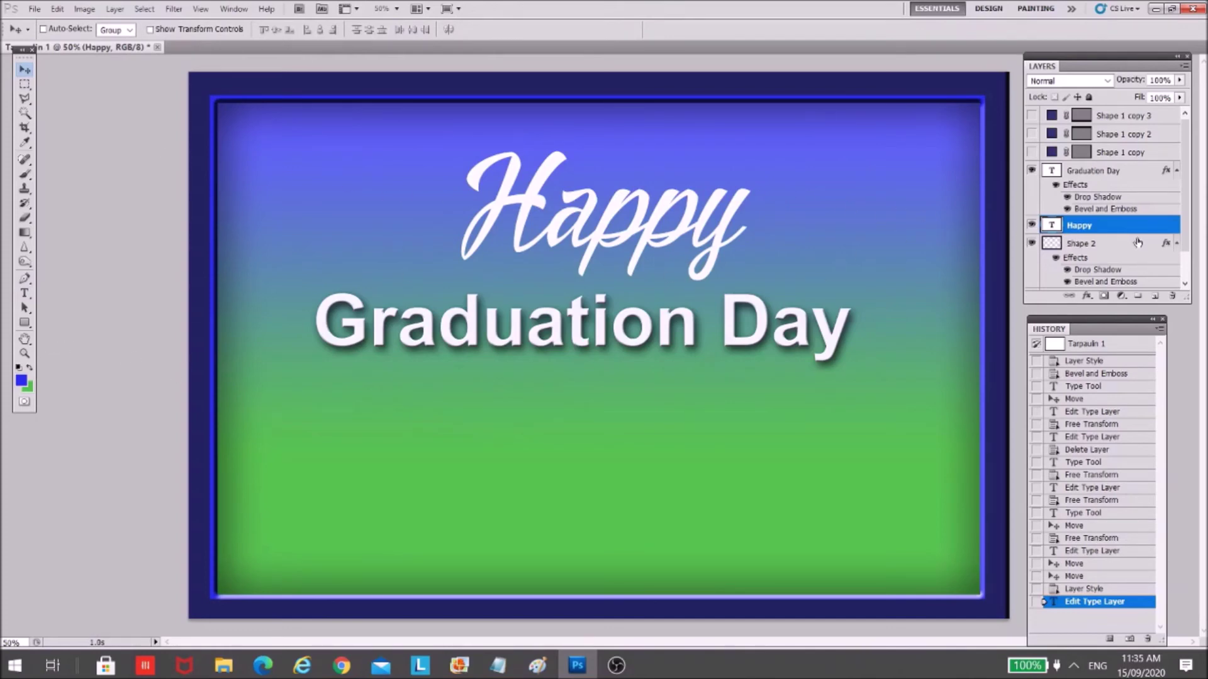
- Give Happy a drop shadow with its size raised to about 18 px
{"action": "double_click", "coordinate": [1156, 233]}
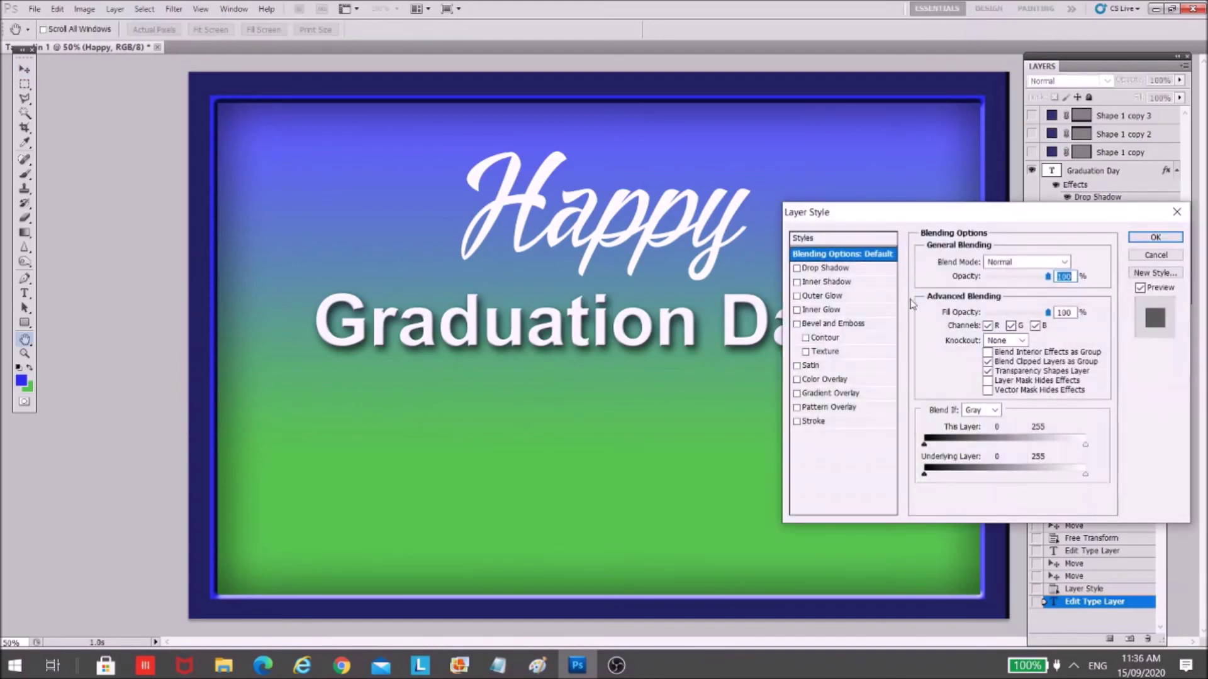
{"action": "left_click", "coordinate": [797, 268]}
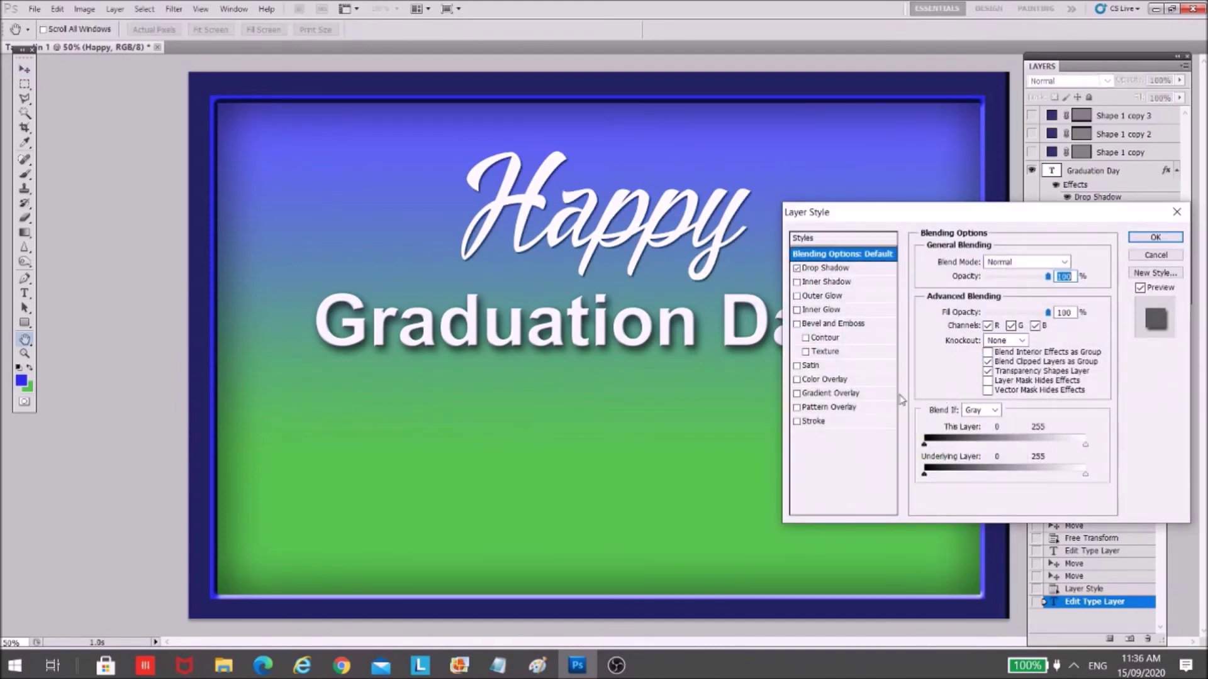
{"action": "left_click", "coordinate": [840, 270]}
{"action": "left_click_drag", "start_coordinate": [977, 348], "coordinate": [985, 352]}
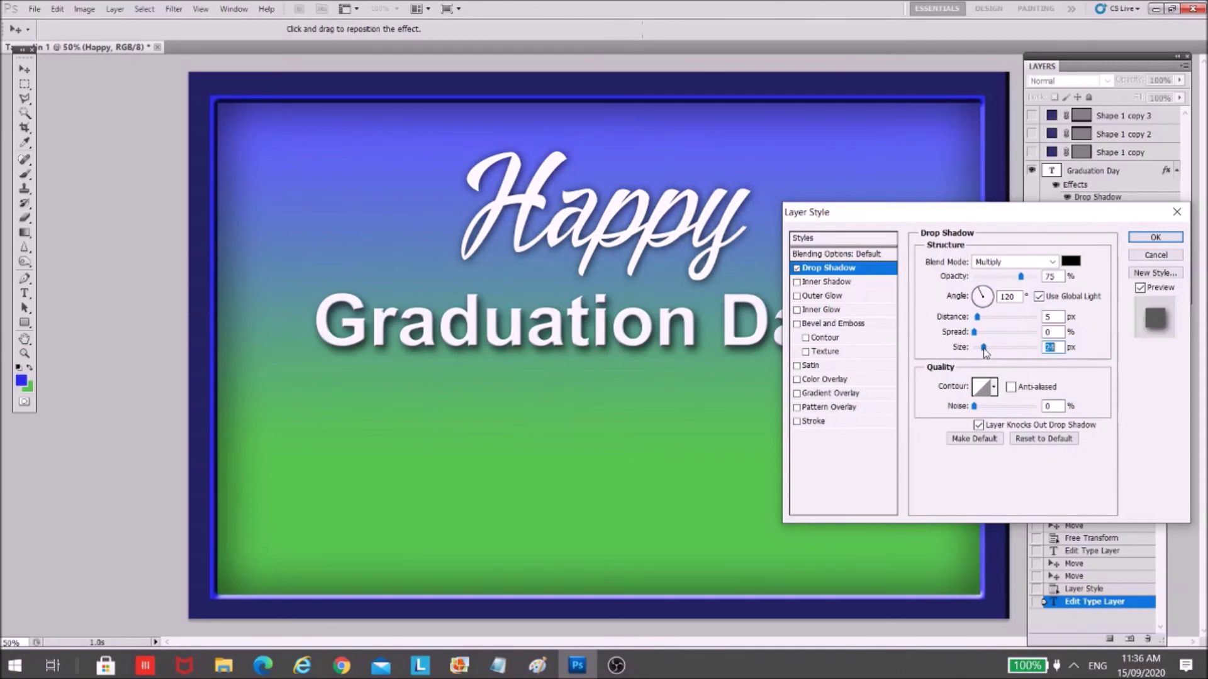
{"action": "left_click", "coordinate": [1156, 237]}
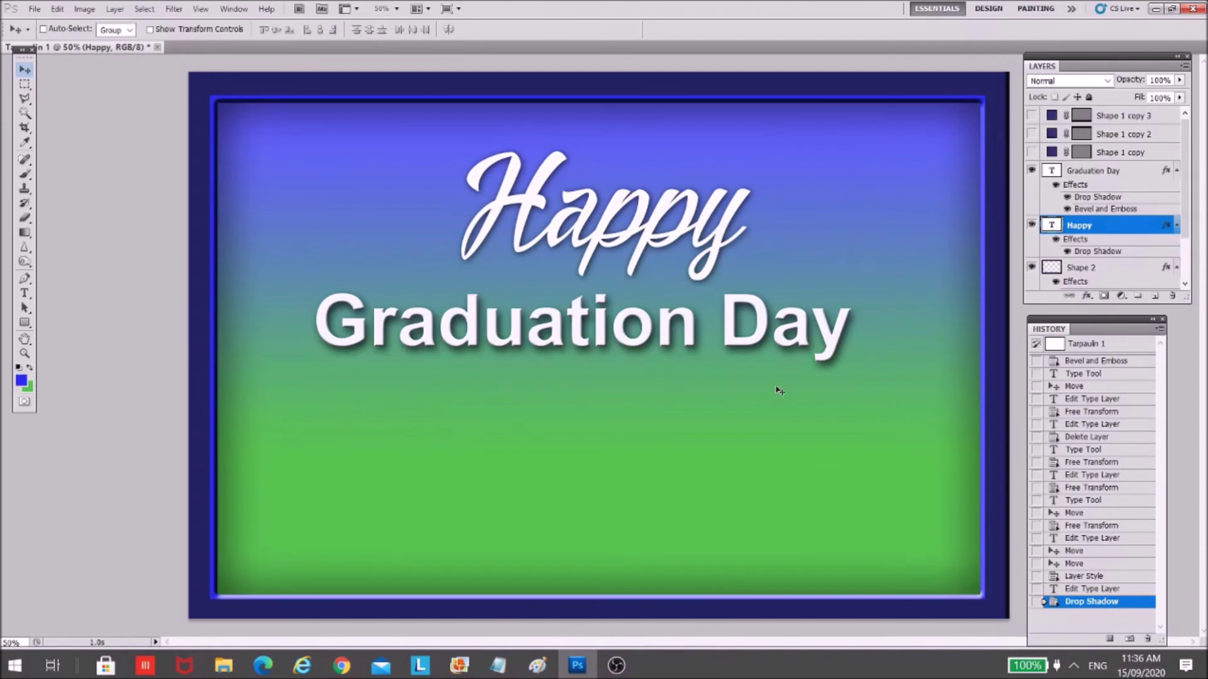
- Move Graduation Day up slightly beneath Happy
{"action": "left_click", "coordinate": [697, 331], "text": "ctrl"}
{"action": "left_click_drag", "start_coordinate": [697, 331], "coordinate": [697, 325]}
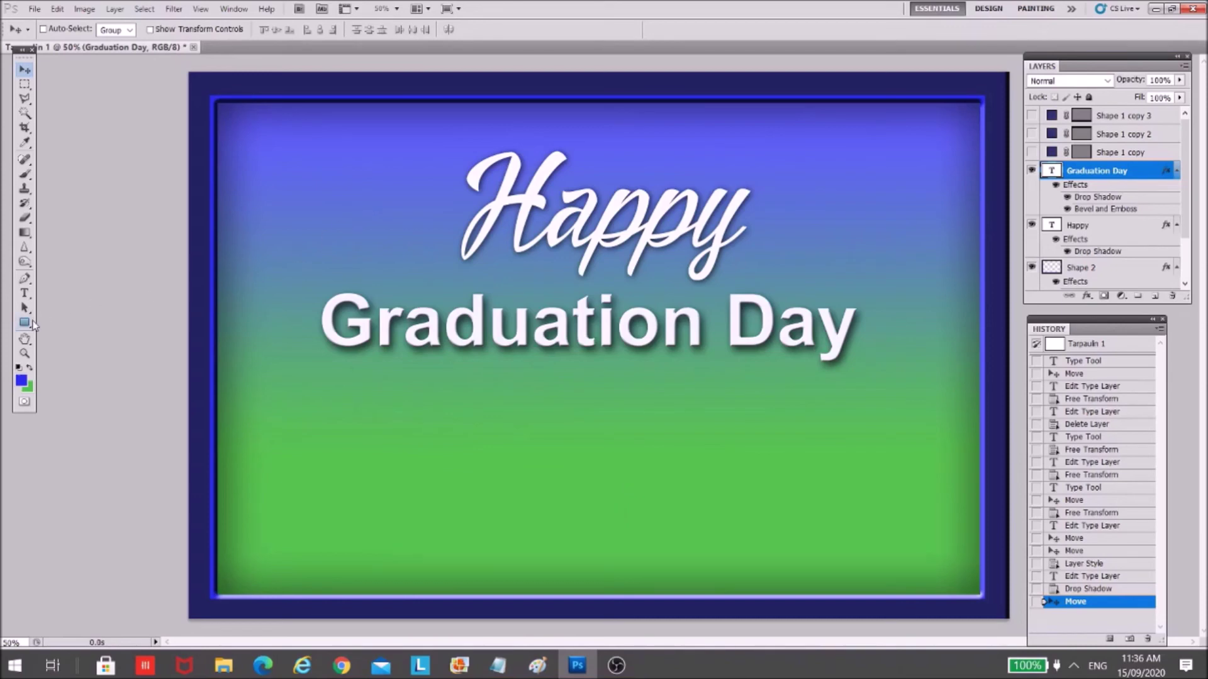
{"action": "left_click", "coordinate": [25, 295]}
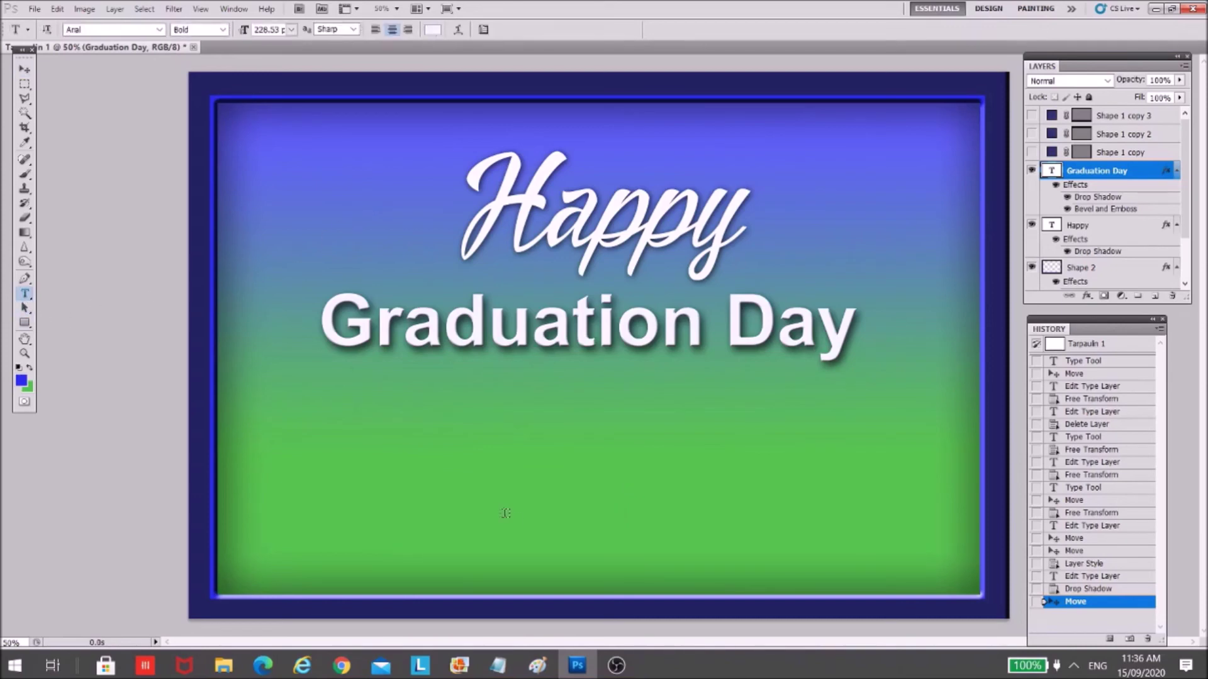
{"action": "left_click", "coordinate": [426, 453]}
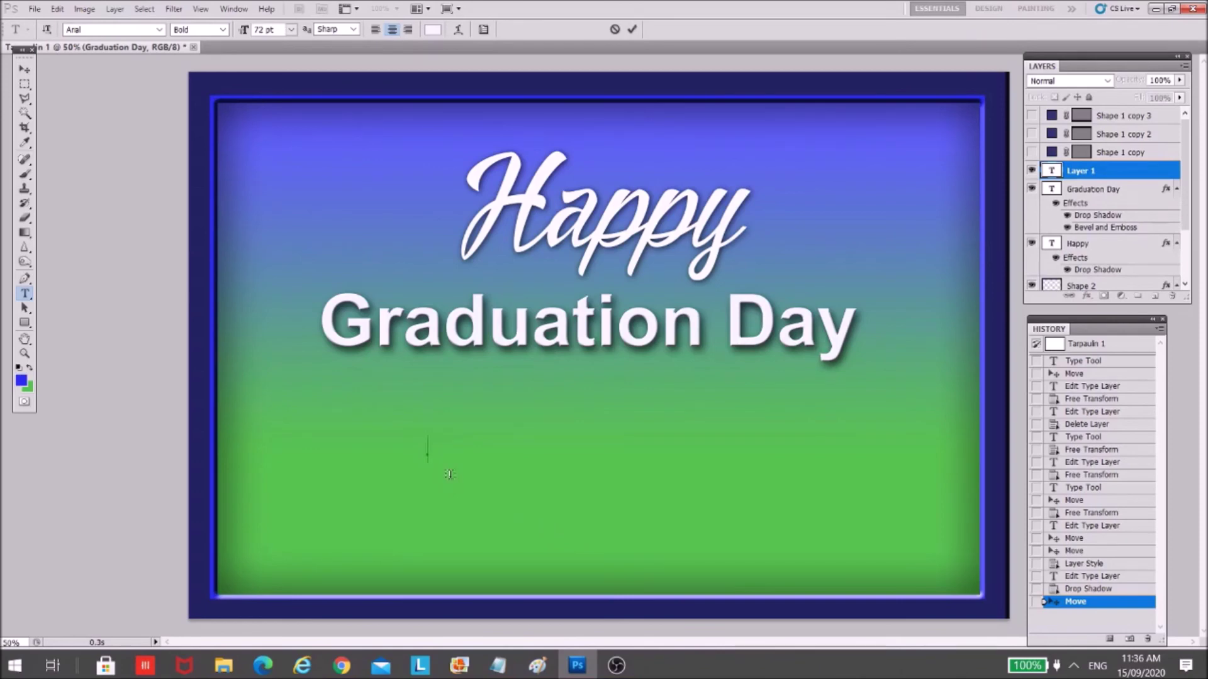
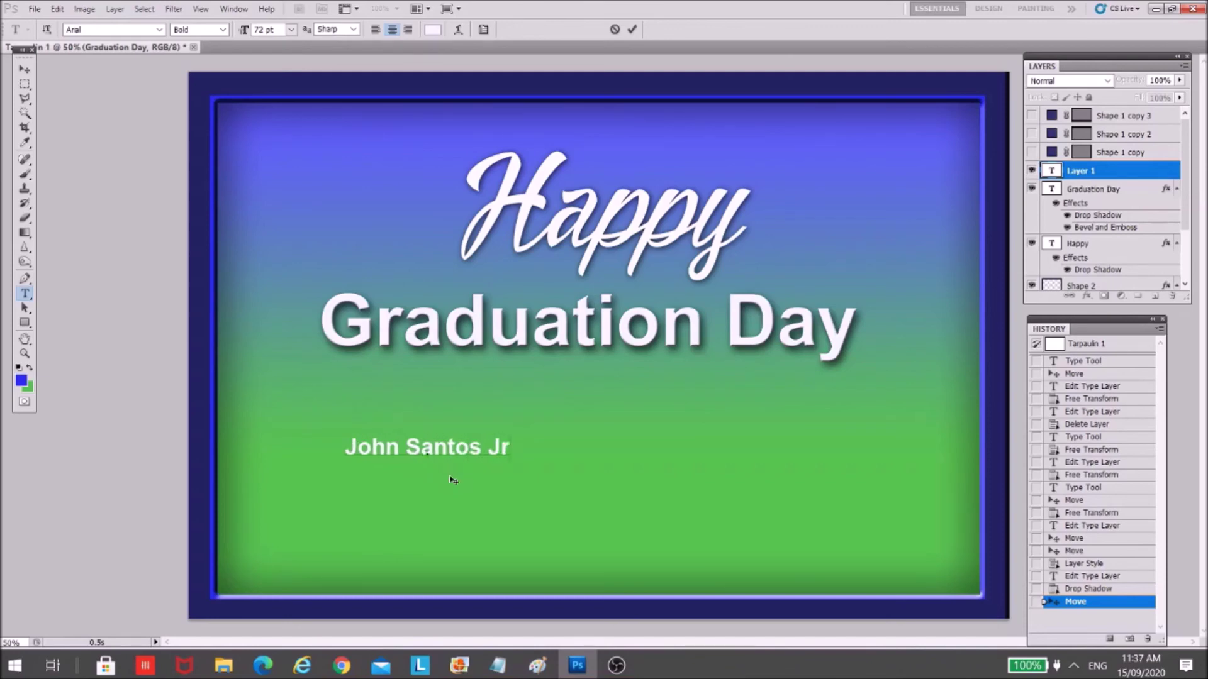
{"action": "left_click_drag", "start_coordinate": [346, 448], "coordinate": [550, 447]}
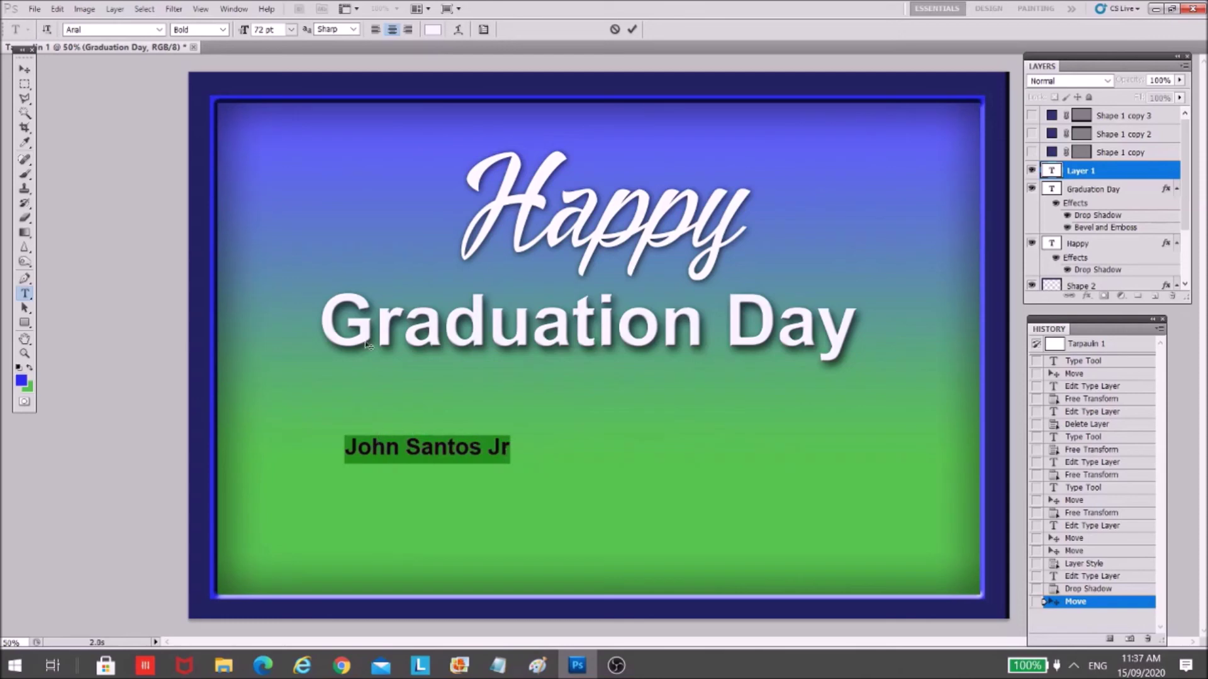
{"action": "left_click", "coordinate": [24, 69]}
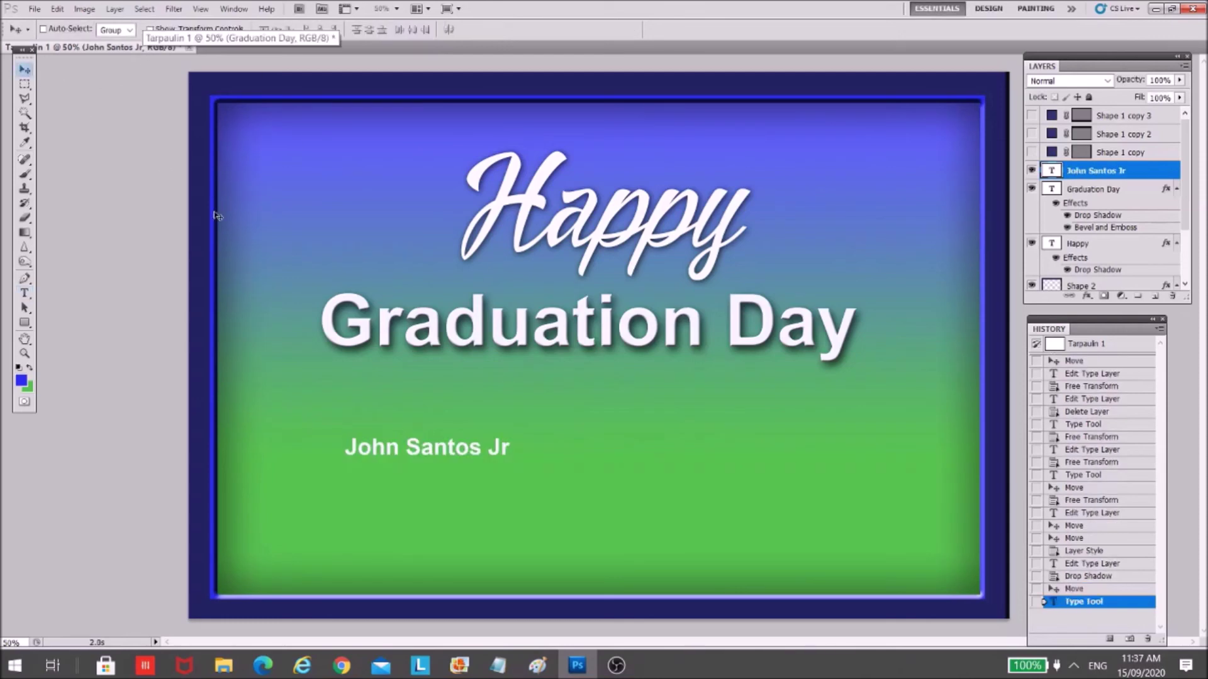
- Scale the name up much larger and centre it under Graduation Day
{"action": "key", "text": "ctrl+t"}
{"action": "left_click_drag", "start_coordinate": [510, 467], "coordinate": [898, 597]}
{"action": "left_click_drag", "start_coordinate": [828, 505], "coordinate": [792, 490]}
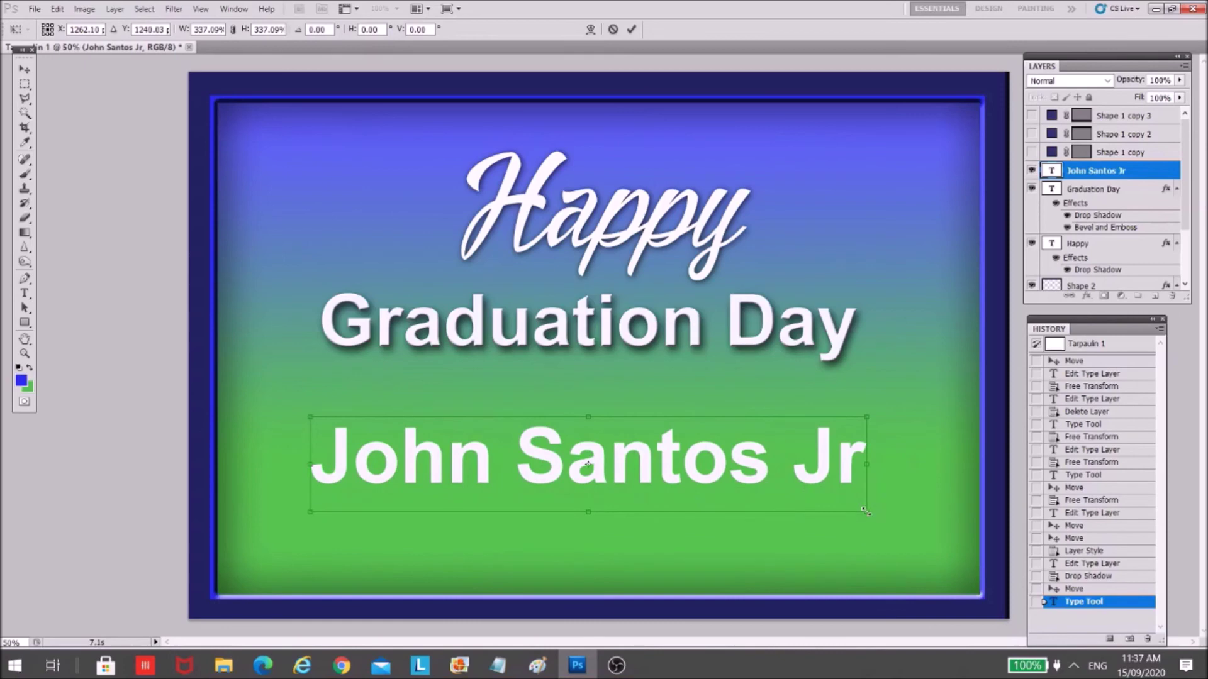
{"action": "mouse_move", "coordinate": [865, 511]}
{"action": "left_mouse_down"}
{"action": "mouse_move", "coordinate": [925, 523]}
{"action": "mouse_move", "coordinate": [874, 515]}
{"action": "left_mouse_up"}
{"action": "left_click_drag", "start_coordinate": [764, 475], "coordinate": [771, 480]}
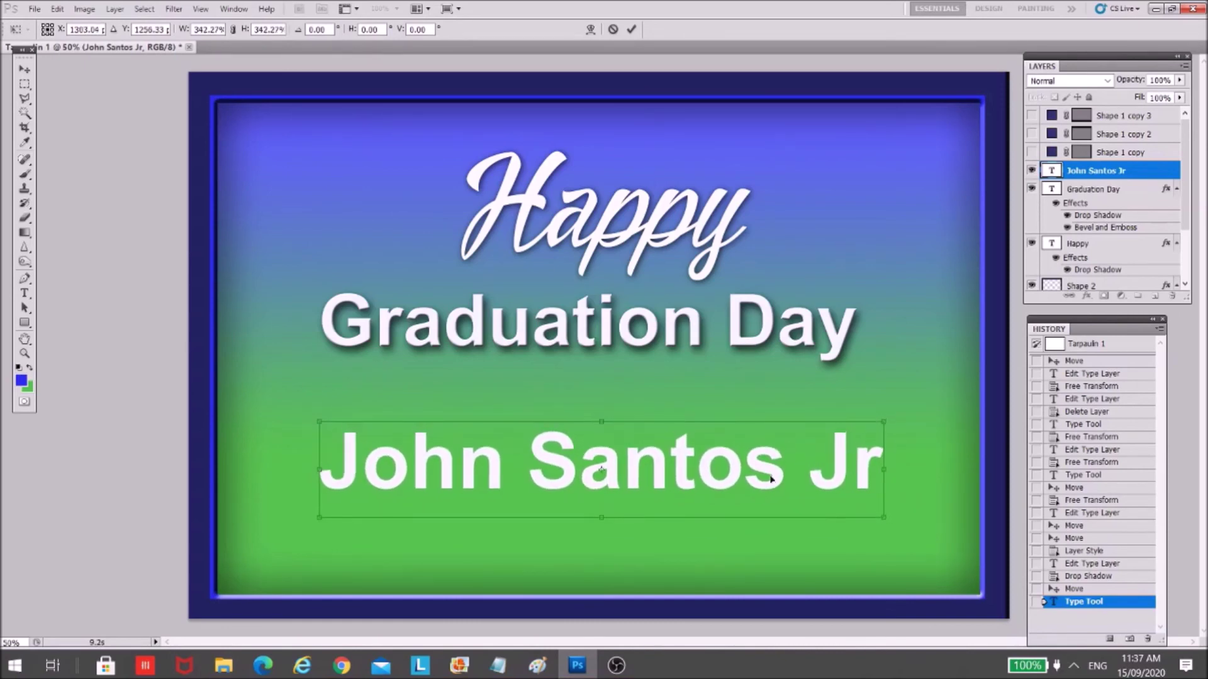
{"action": "key", "text": "Return"}
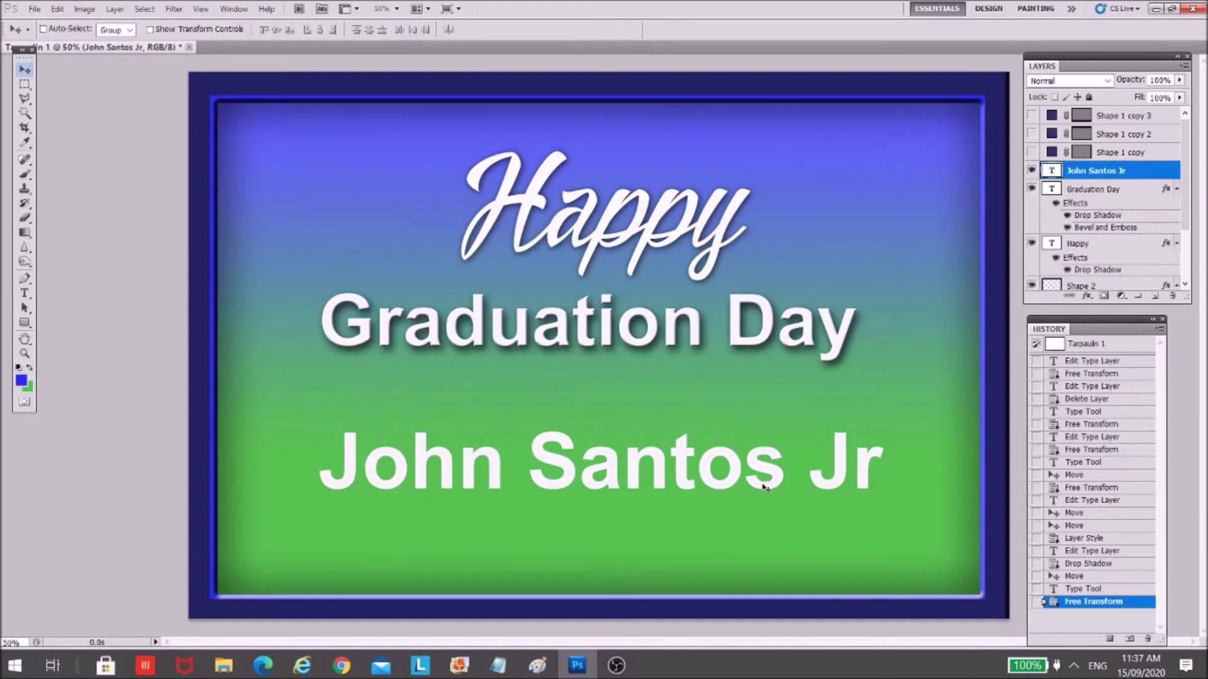
{"action": "left_click_drag", "start_coordinate": [762, 483], "coordinate": [751, 476]}
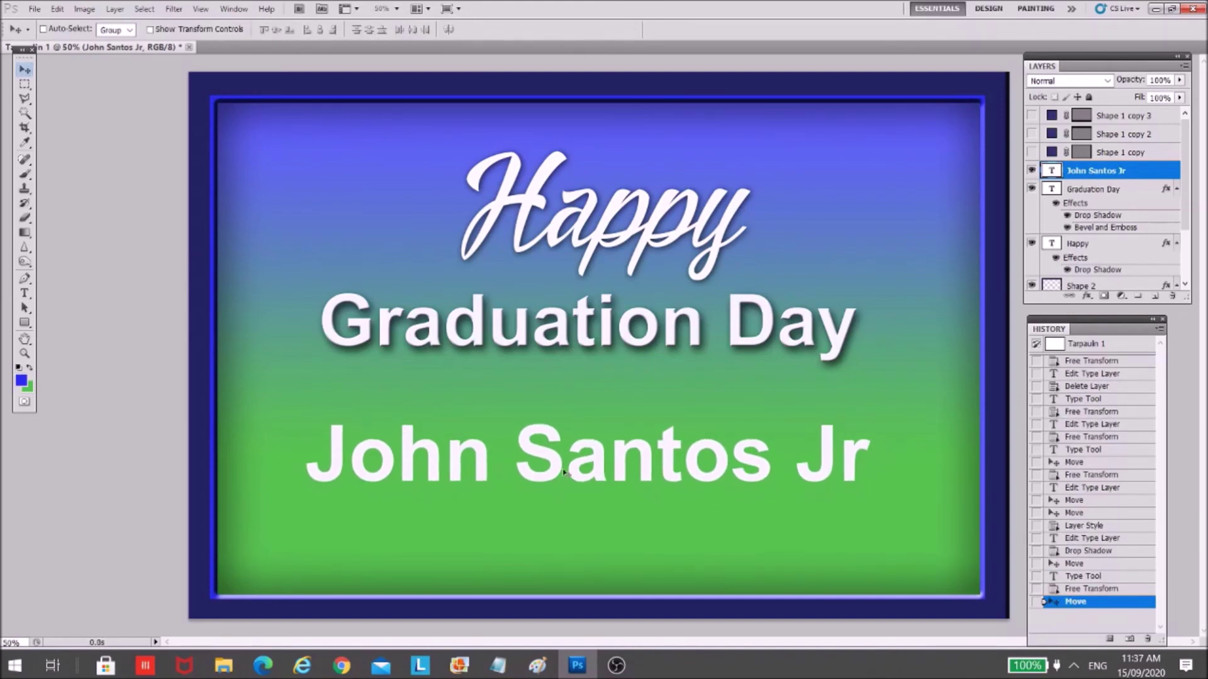
- Select the whole name and try near-black and navy text colours
{"action": "left_click", "coordinate": [24, 293]}
{"action": "left_click", "coordinate": [459, 450]}
{"action": "key", "text": "ctrl+a"}
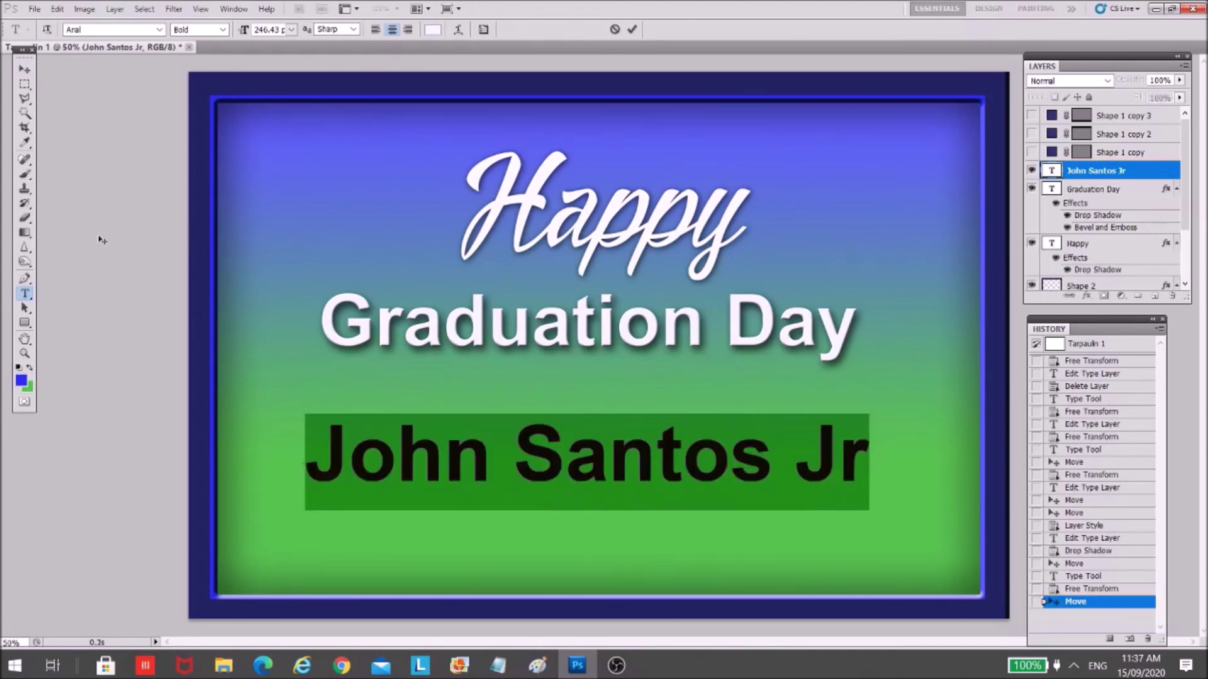
{"action": "left_click", "coordinate": [391, 414]}
{"action": "key", "text": "ctrl+a"}
{"action": "left_click", "coordinate": [432, 29]}
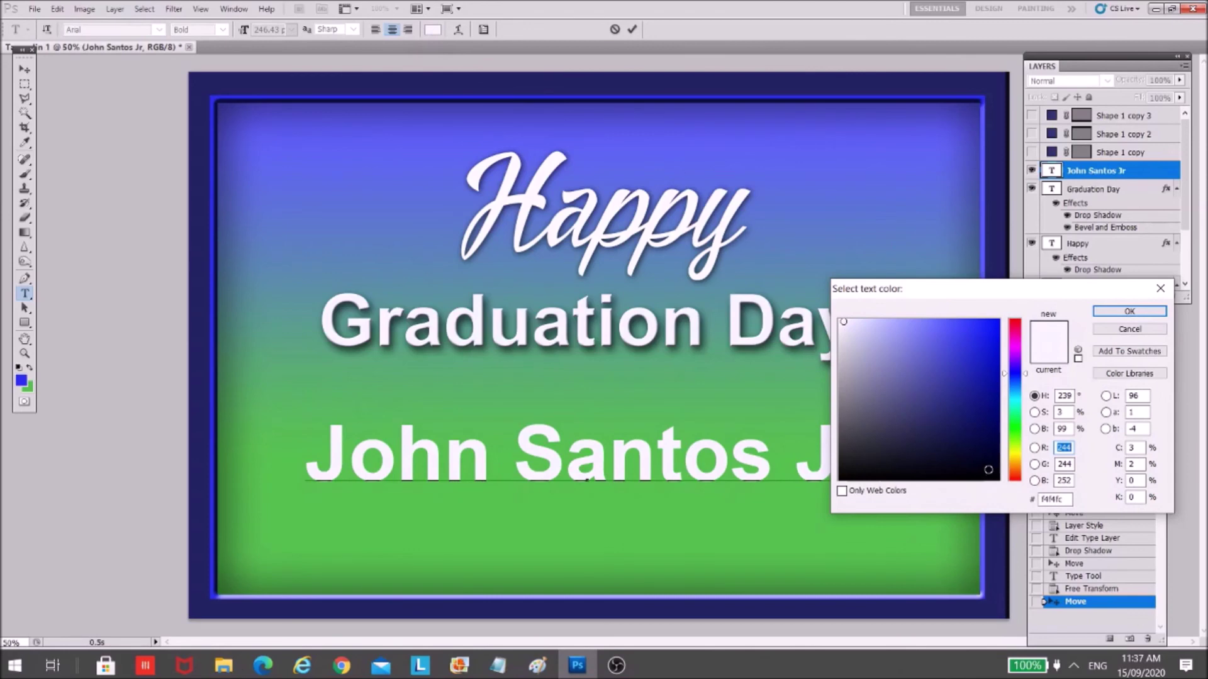
{"action": "left_click", "coordinate": [988, 470]}
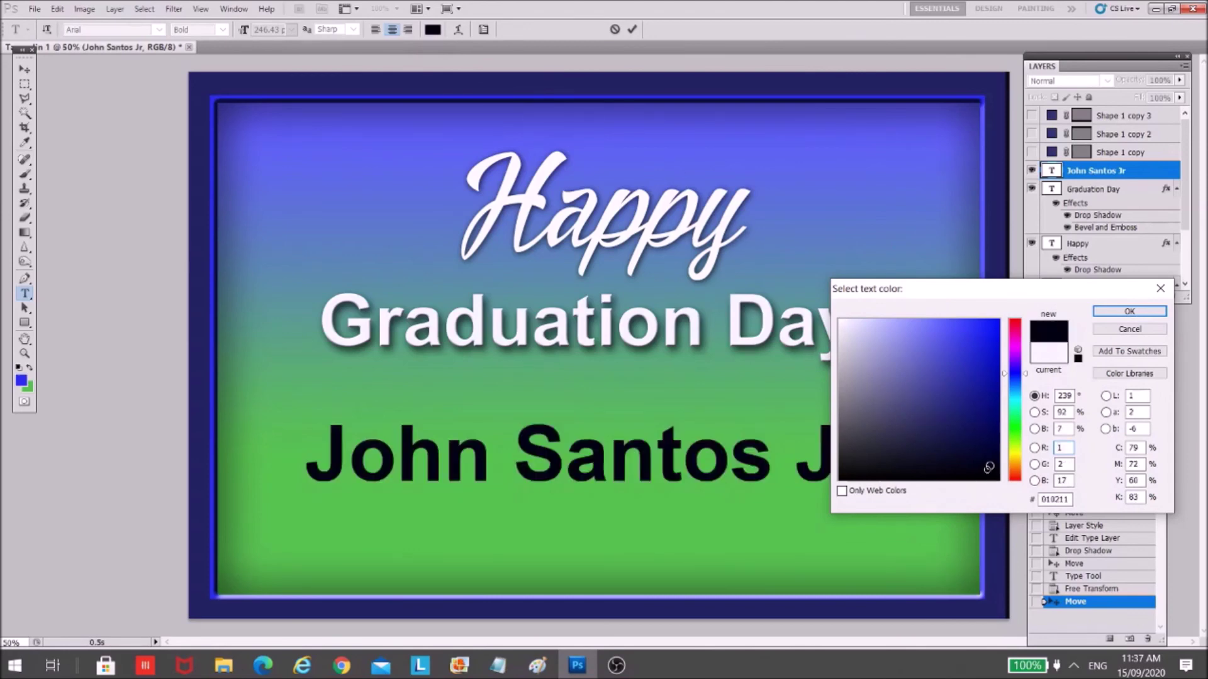
{"action": "left_click", "coordinate": [967, 446]}
{"action": "mouse_move", "coordinate": [967, 447]}
{"action": "left_mouse_down"}
{"action": "mouse_move", "coordinate": [979, 426]}
{"action": "mouse_move", "coordinate": [965, 421]}
{"action": "left_mouse_up"}
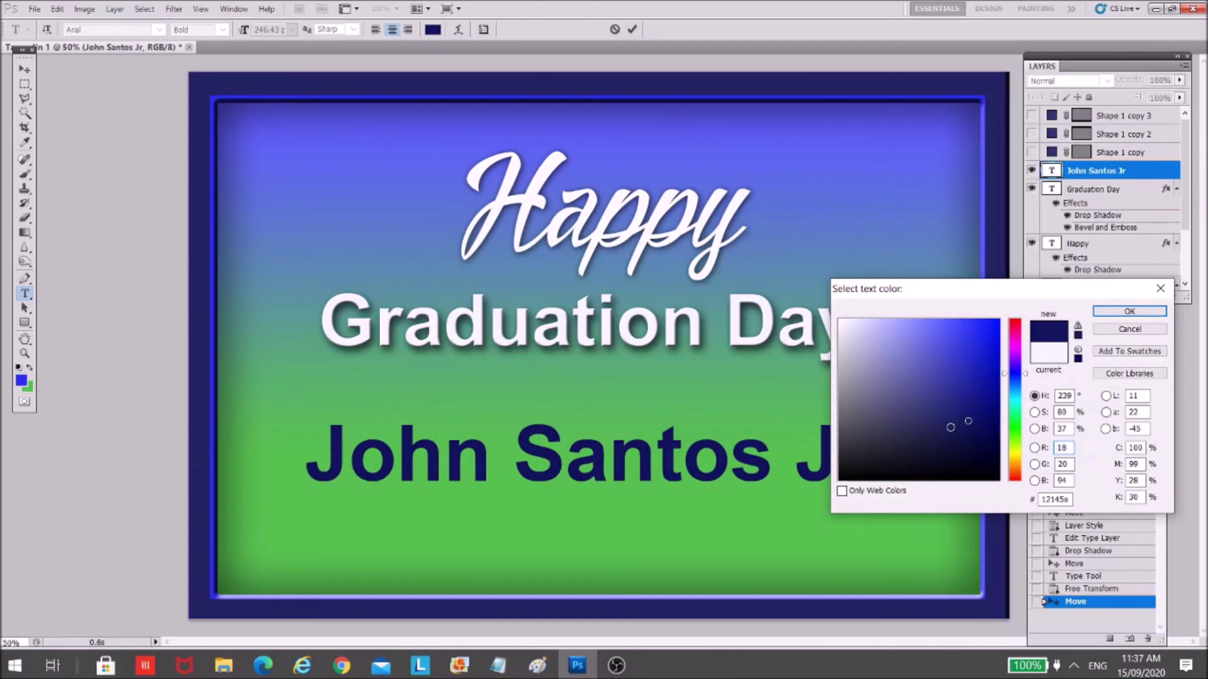
- Try darker grey-blue and bluer shades for the name's colour
{"action": "left_click", "coordinate": [919, 452]}
{"action": "left_click", "coordinate": [901, 469]}
{"action": "left_click_drag", "start_coordinate": [901, 469], "coordinate": [887, 460]}
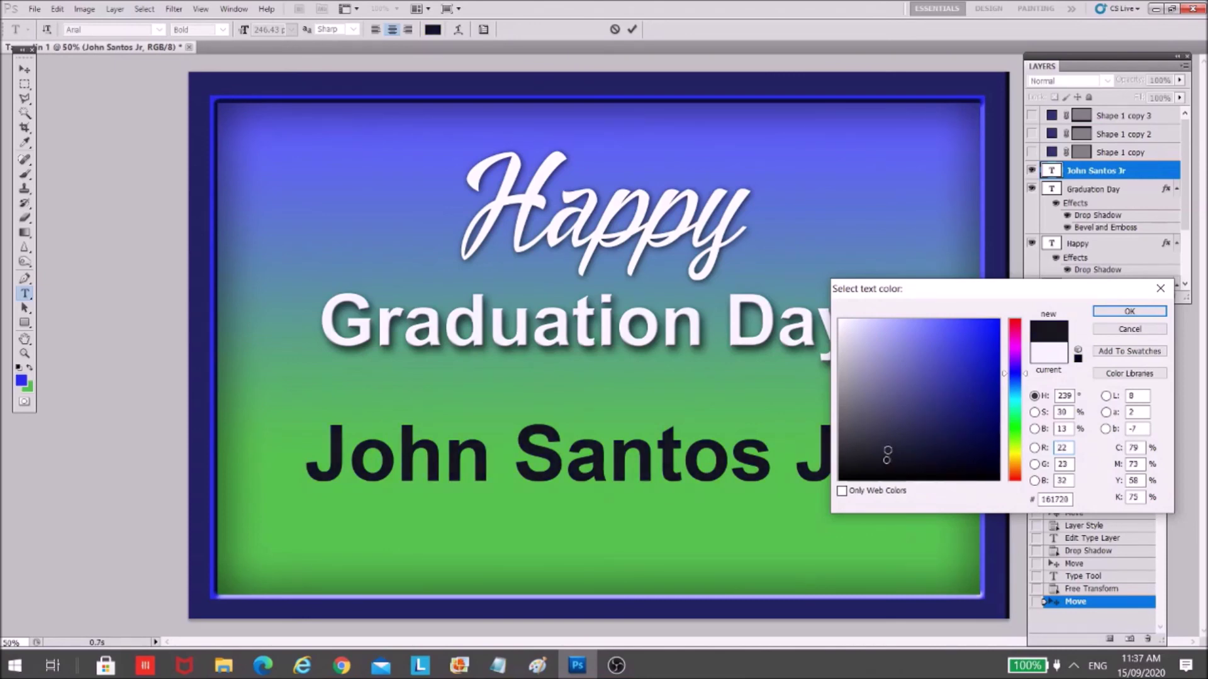
{"action": "left_click", "coordinate": [886, 444]}
{"action": "left_click", "coordinate": [890, 463]}
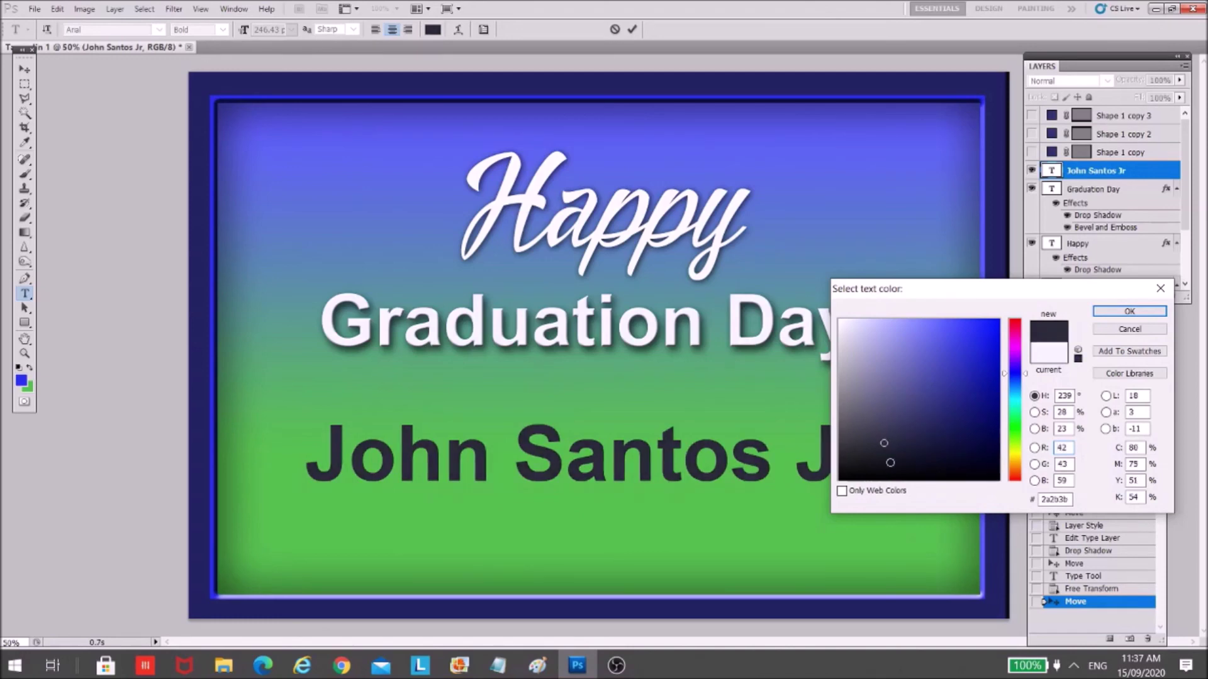
{"action": "left_click", "coordinate": [894, 437]}
{"action": "left_click", "coordinate": [877, 452]}
{"action": "mouse_move", "coordinate": [880, 453]}
{"action": "left_mouse_down"}
{"action": "mouse_move", "coordinate": [868, 445]}
{"action": "mouse_move", "coordinate": [903, 426]}
{"action": "mouse_move", "coordinate": [916, 441]}
{"action": "mouse_move", "coordinate": [902, 467]}
{"action": "mouse_move", "coordinate": [866, 431]}
{"action": "mouse_move", "coordinate": [884, 436]}
{"action": "mouse_move", "coordinate": [882, 452]}
{"action": "left_mouse_up"}
- Settle on dark navy 313151 for the name and apply it
{"action": "left_click", "coordinate": [890, 449]}
{"action": "left_click_drag", "start_coordinate": [891, 449], "coordinate": [903, 441]}
{"action": "left_click", "coordinate": [915, 430]}
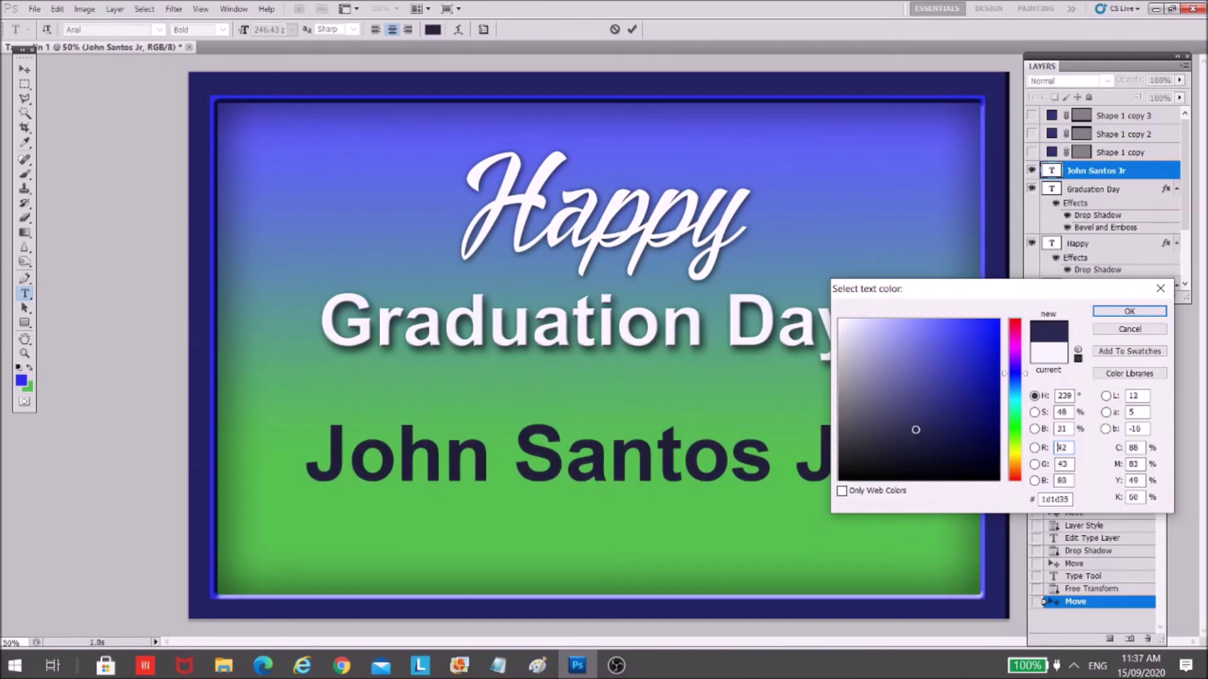
{"action": "left_click", "coordinate": [911, 453]}
{"action": "mouse_move", "coordinate": [911, 453]}
{"action": "left_mouse_down"}
{"action": "mouse_move", "coordinate": [927, 452]}
{"action": "mouse_move", "coordinate": [931, 433]}
{"action": "mouse_move", "coordinate": [904, 429]}
{"action": "left_mouse_up"}
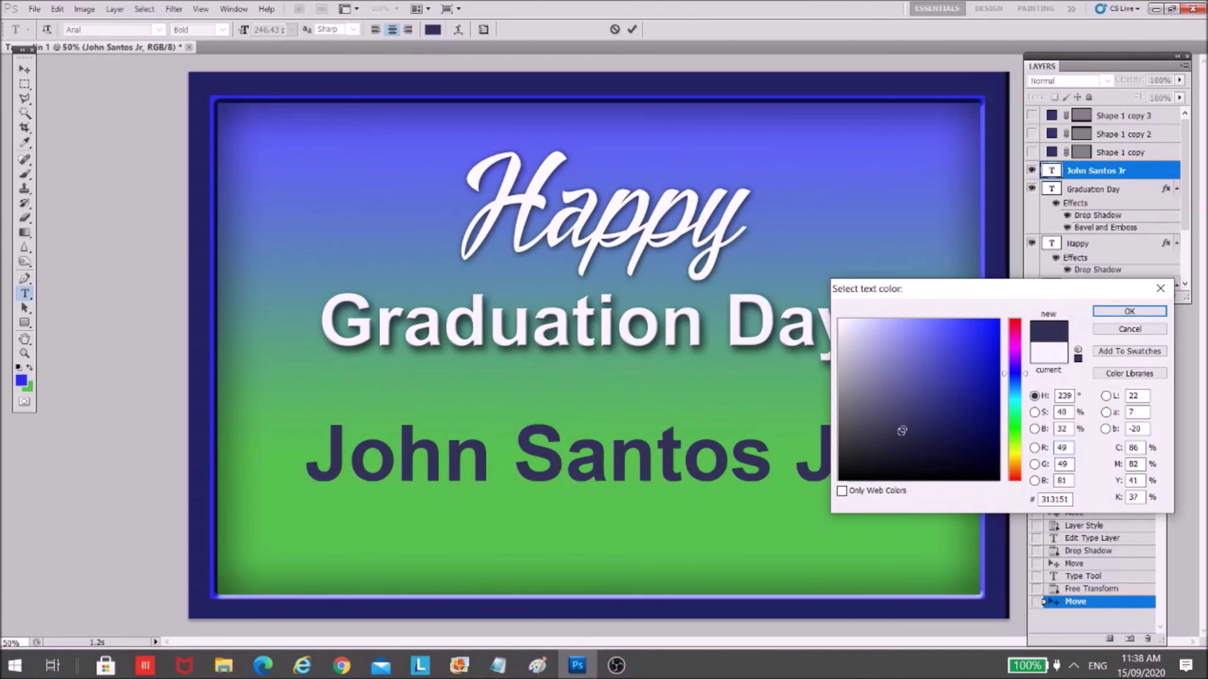
{"action": "left_click", "coordinate": [1129, 312]}
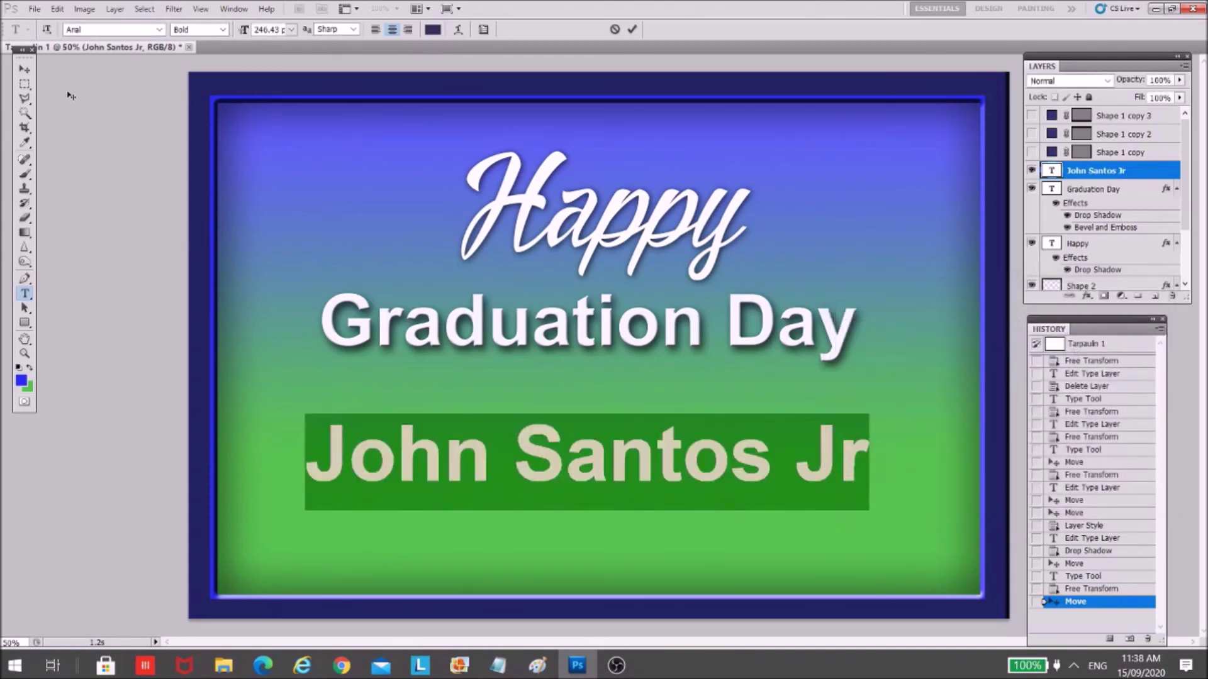
{"action": "left_click", "coordinate": [25, 69]}
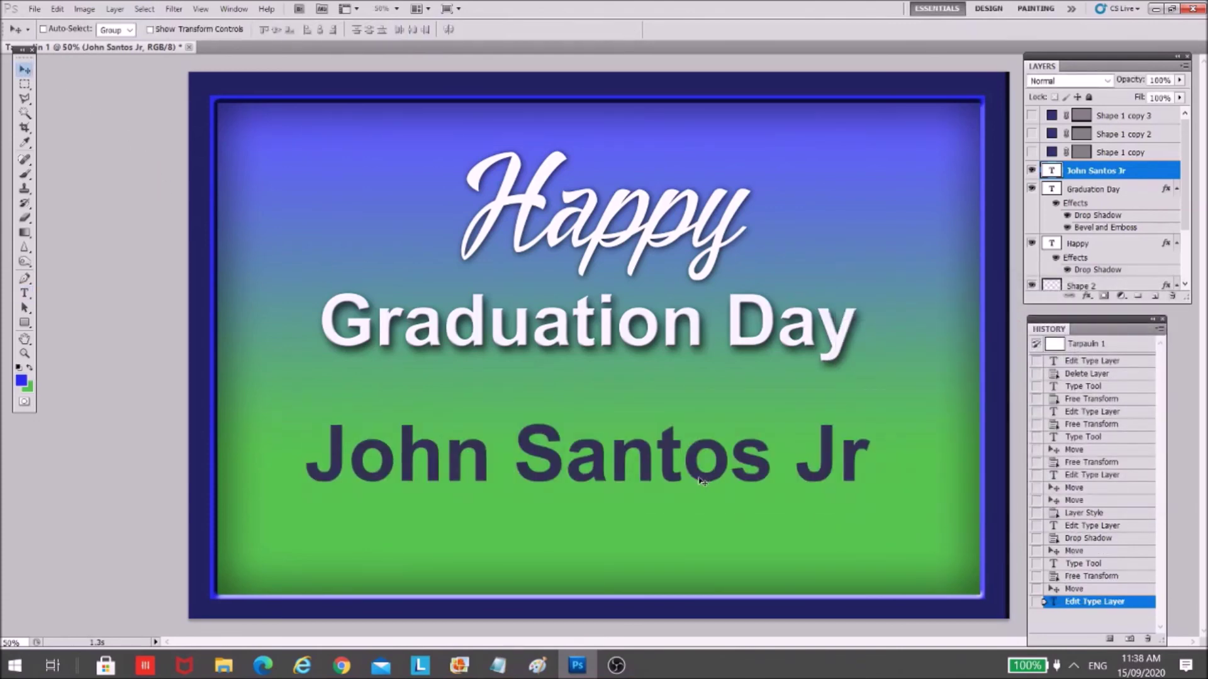
- Set the name in Constantia and shift it slightly right and lower
{"action": "left_click", "coordinate": [25, 294]}
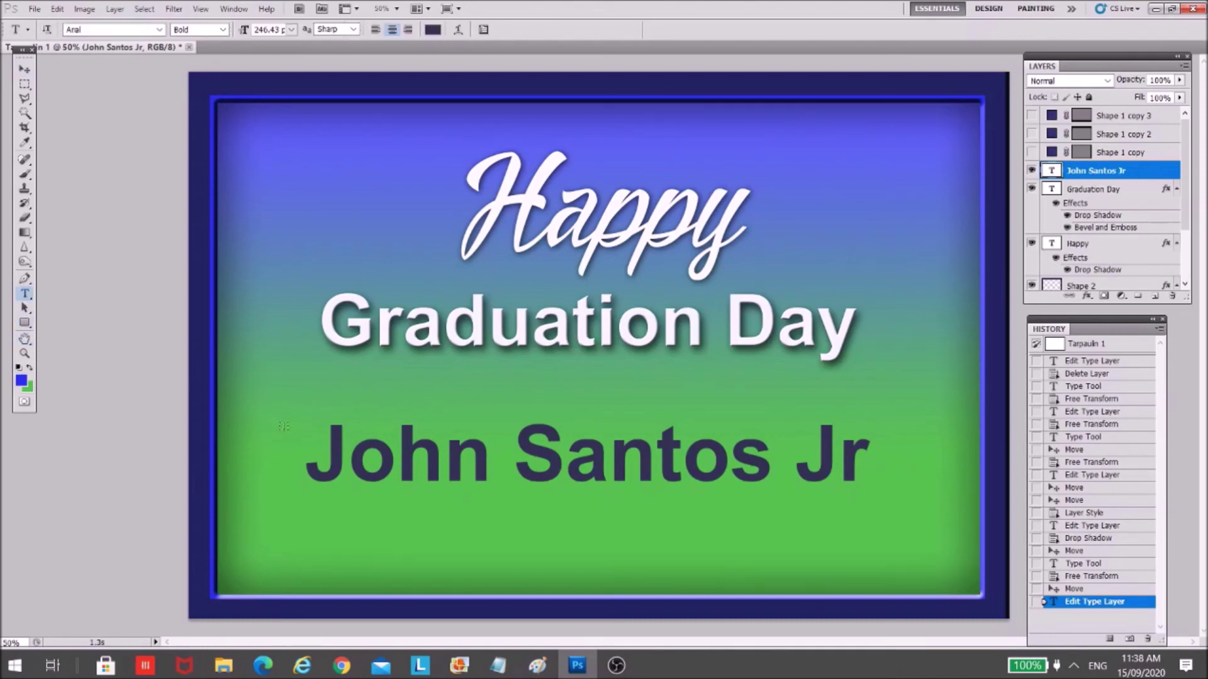
{"action": "left_click", "coordinate": [453, 466]}
{"action": "key", "text": "ctrl+a"}
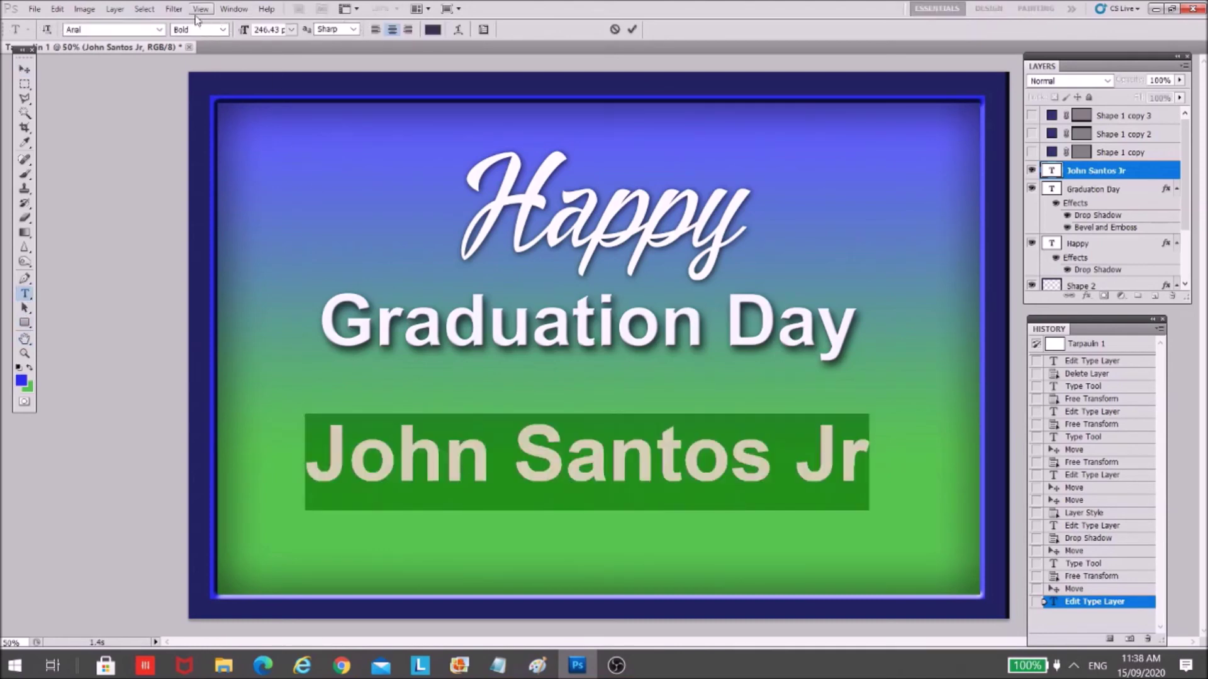
{"action": "left_click", "coordinate": [159, 30]}
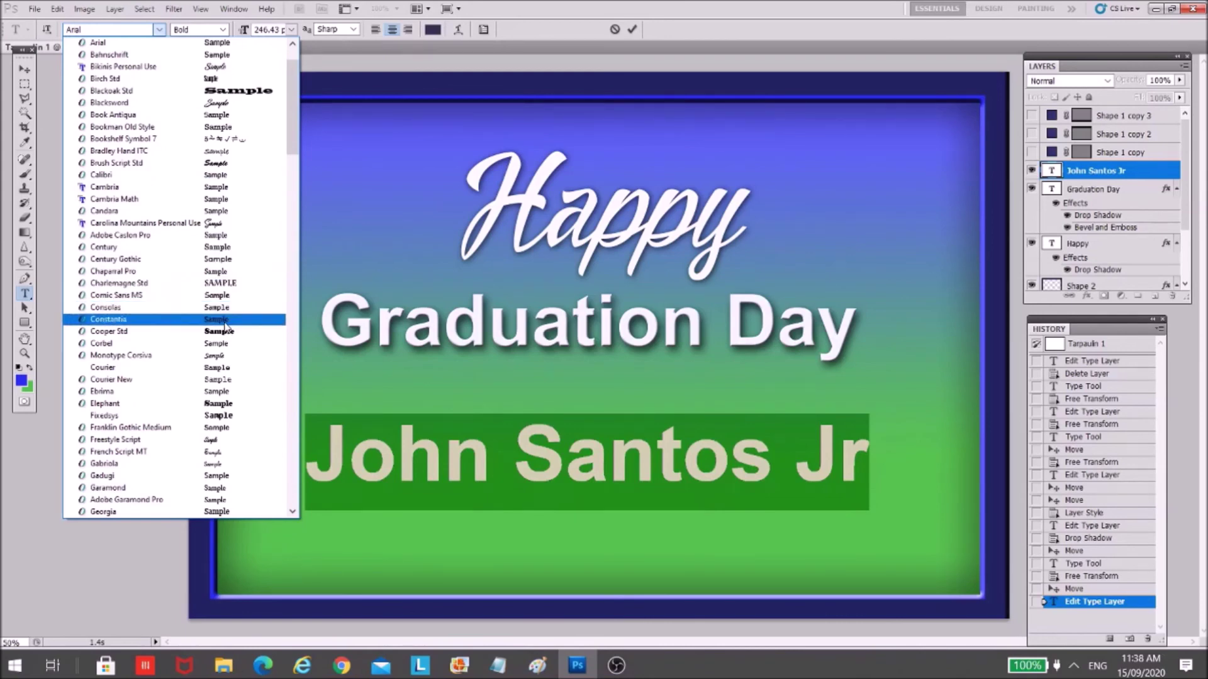
{"action": "left_click", "coordinate": [221, 322]}
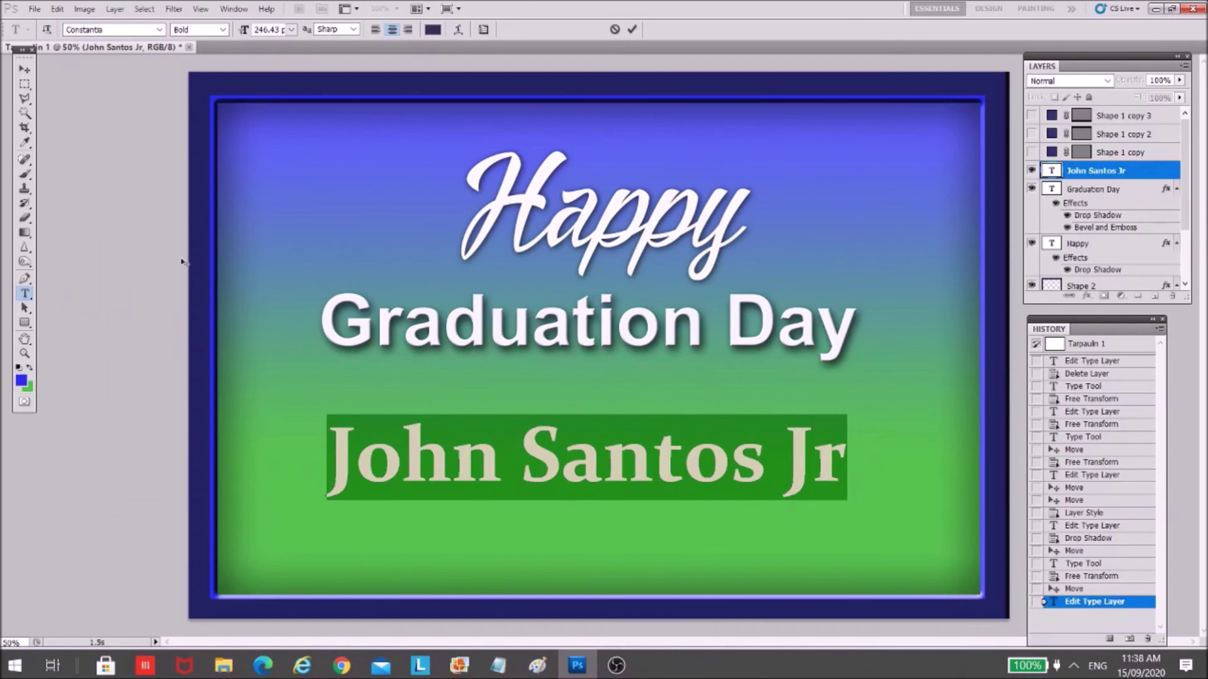
{"action": "left_click", "coordinate": [27, 69]}
{"action": "left_click_drag", "start_coordinate": [584, 455], "coordinate": [596, 483]}
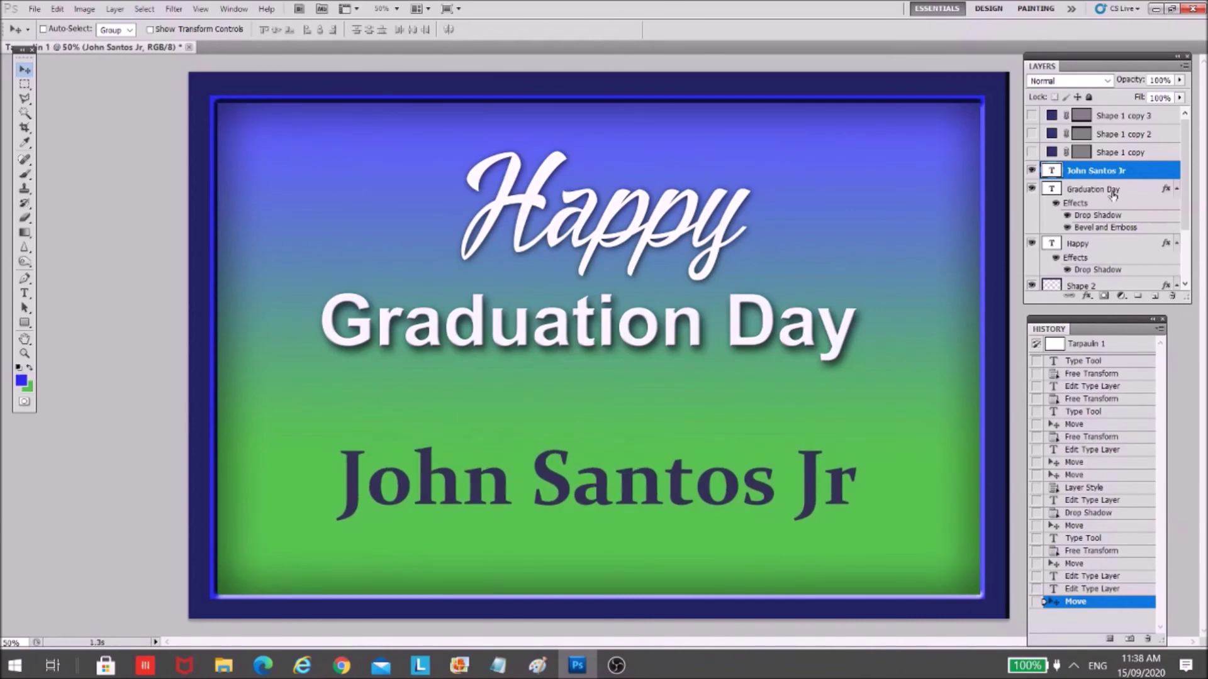
{"action": "double_click", "coordinate": [1140, 175]}
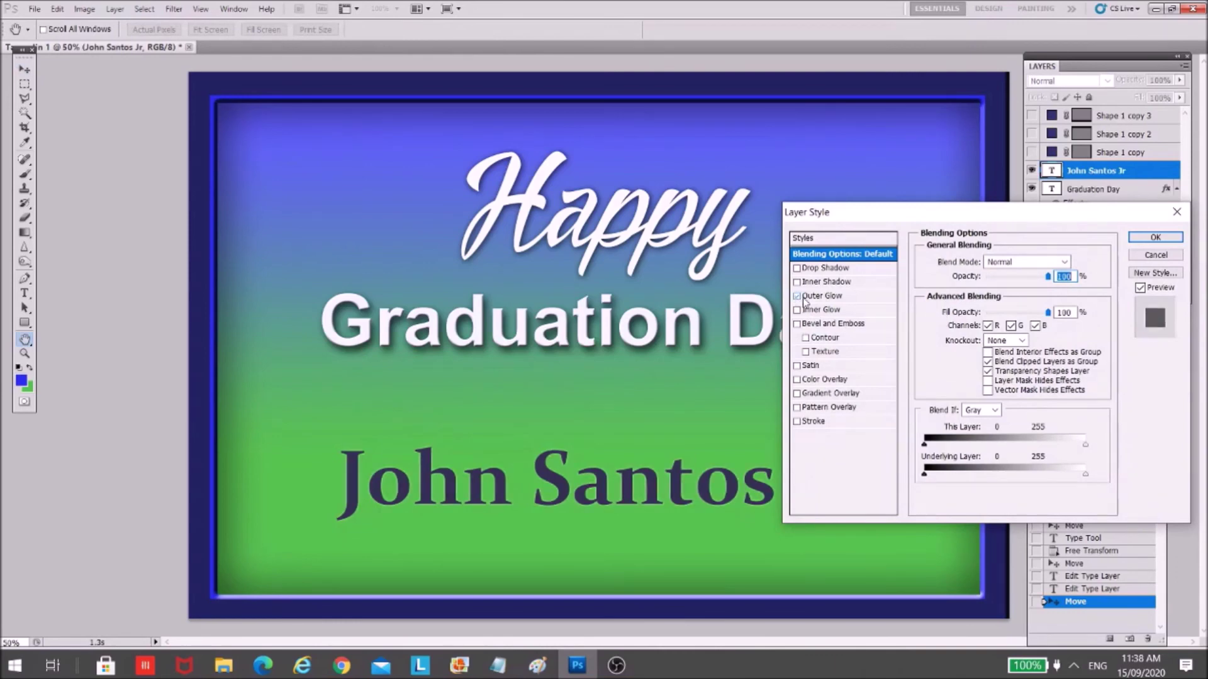
- Turn on Outer Glow for the name with a wider size and apply it
{"action": "left_click", "coordinate": [829, 297]}
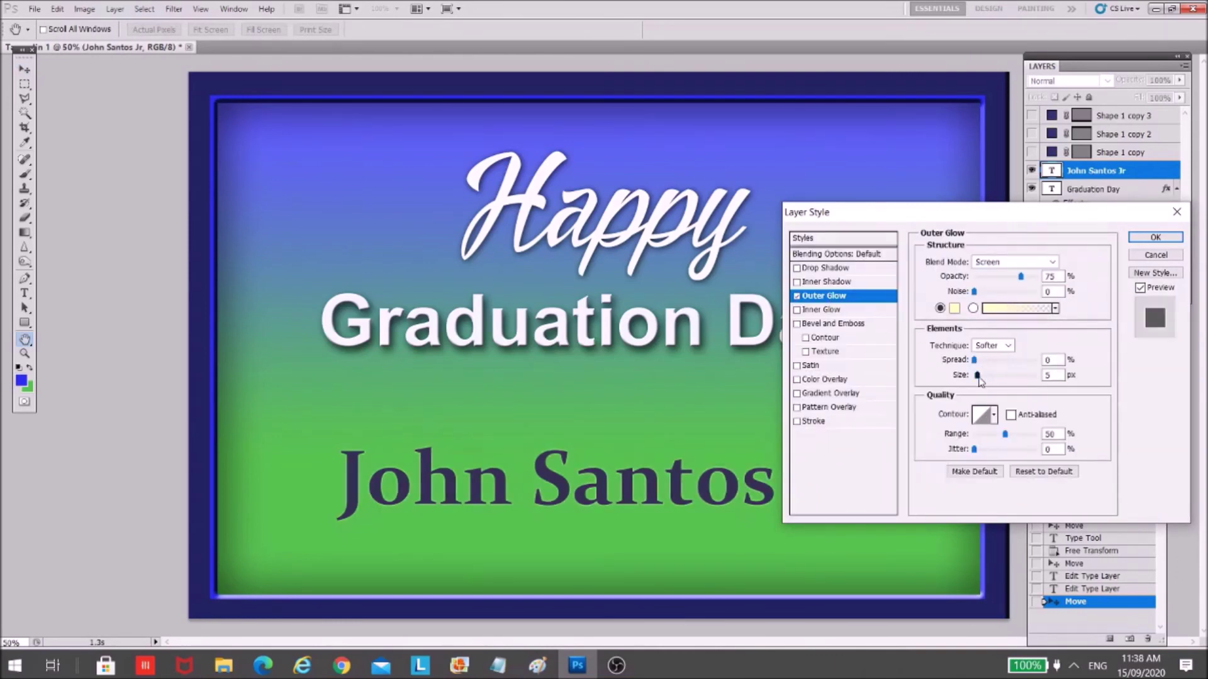
{"action": "left_click_drag", "start_coordinate": [977, 375], "coordinate": [992, 380]}
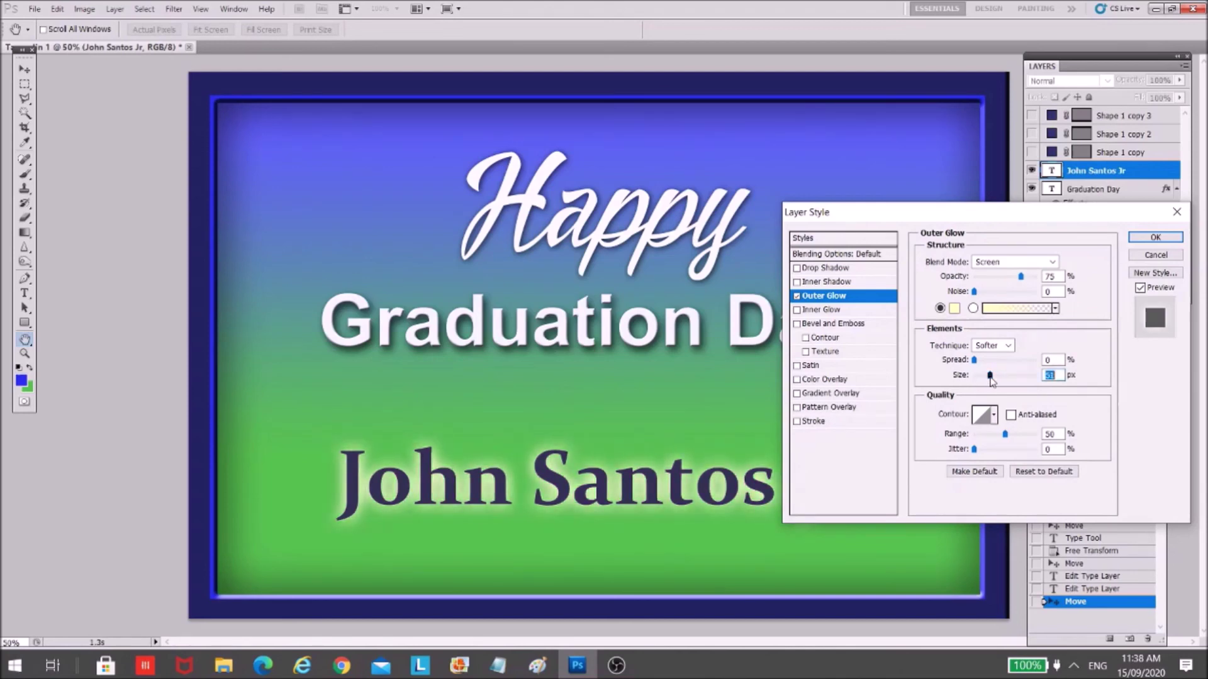
{"action": "left_click", "coordinate": [1155, 238]}
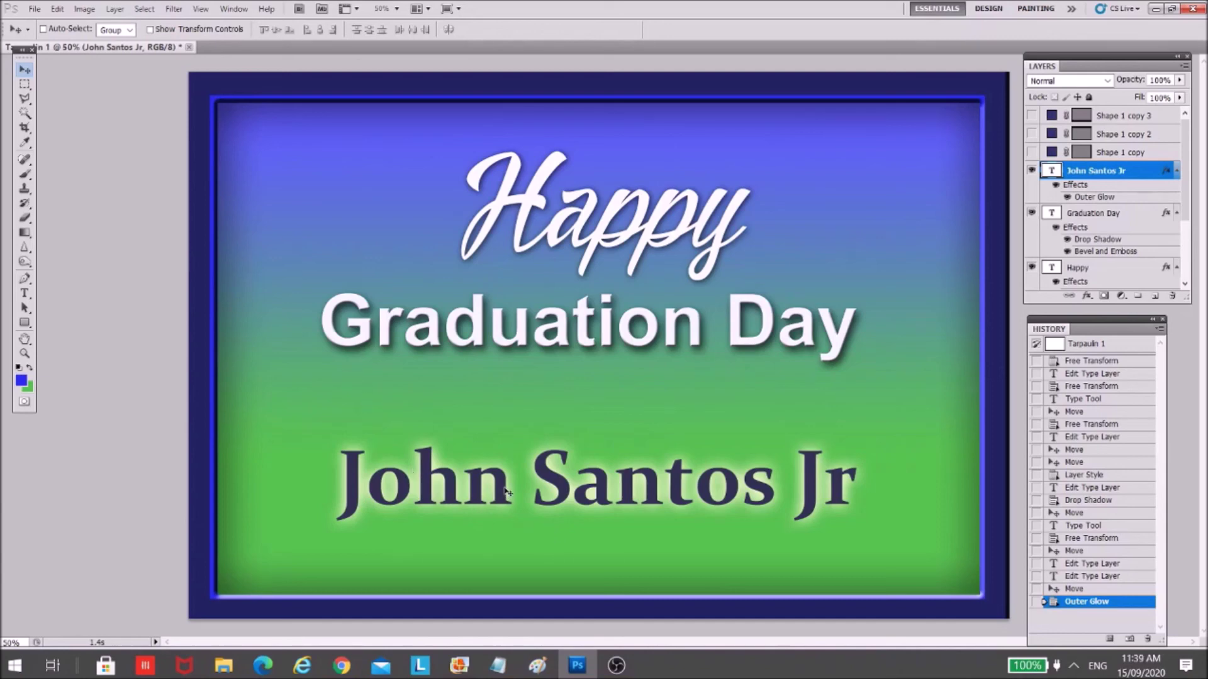
- Save the design as 'Tarpaulin 1.psd' in Photoshop (*.PSD) format, accepting the Maximize Compatibility options
{"action": "left_click", "coordinate": [36, 9]}
{"action": "left_click", "coordinate": [71, 253]}
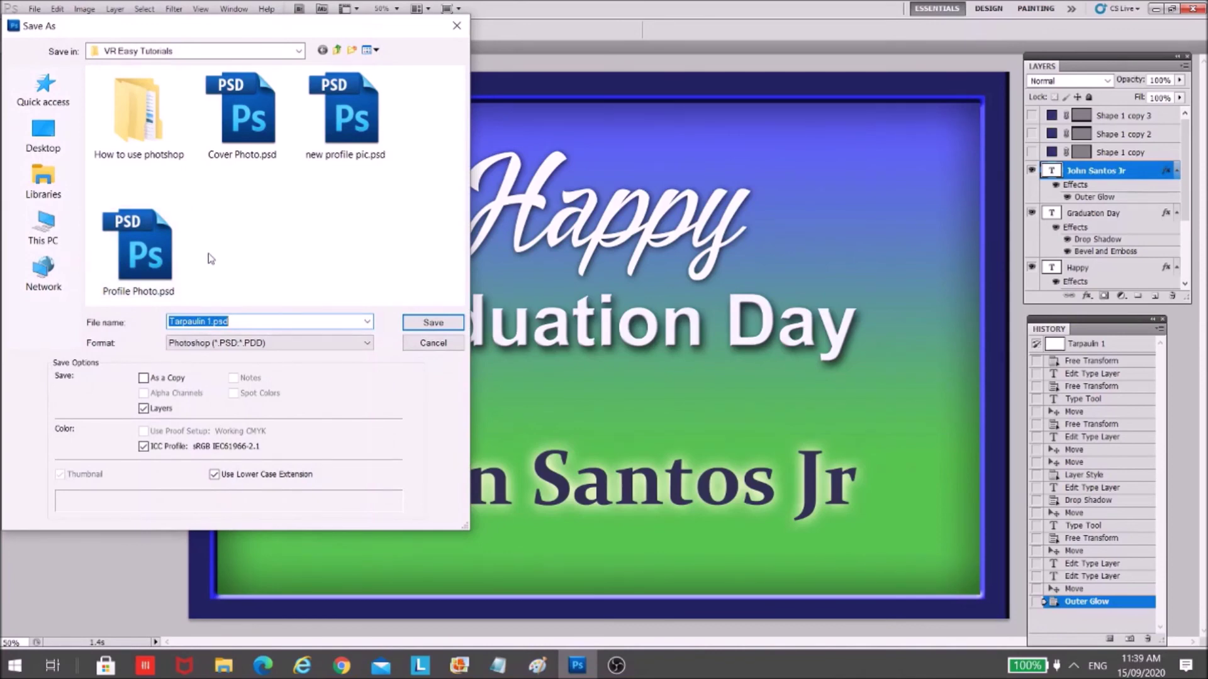
{"action": "left_click", "coordinate": [260, 350]}
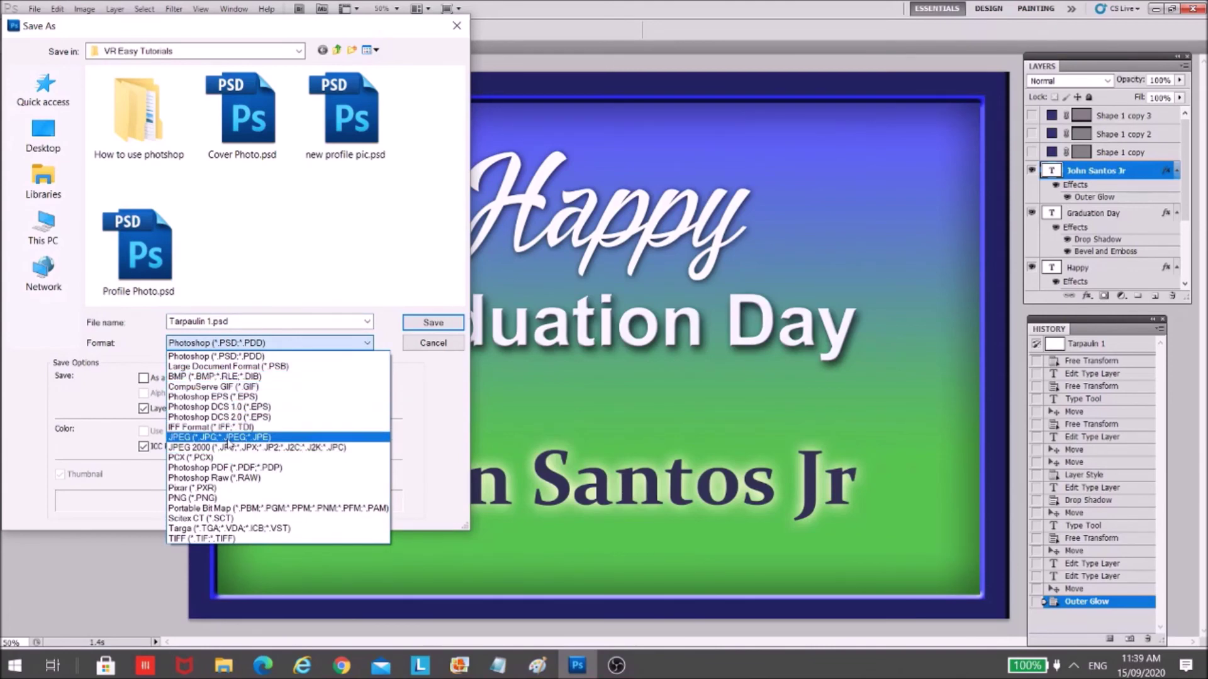
{"action": "left_click", "coordinate": [448, 360]}
{"action": "left_click", "coordinate": [446, 345]}
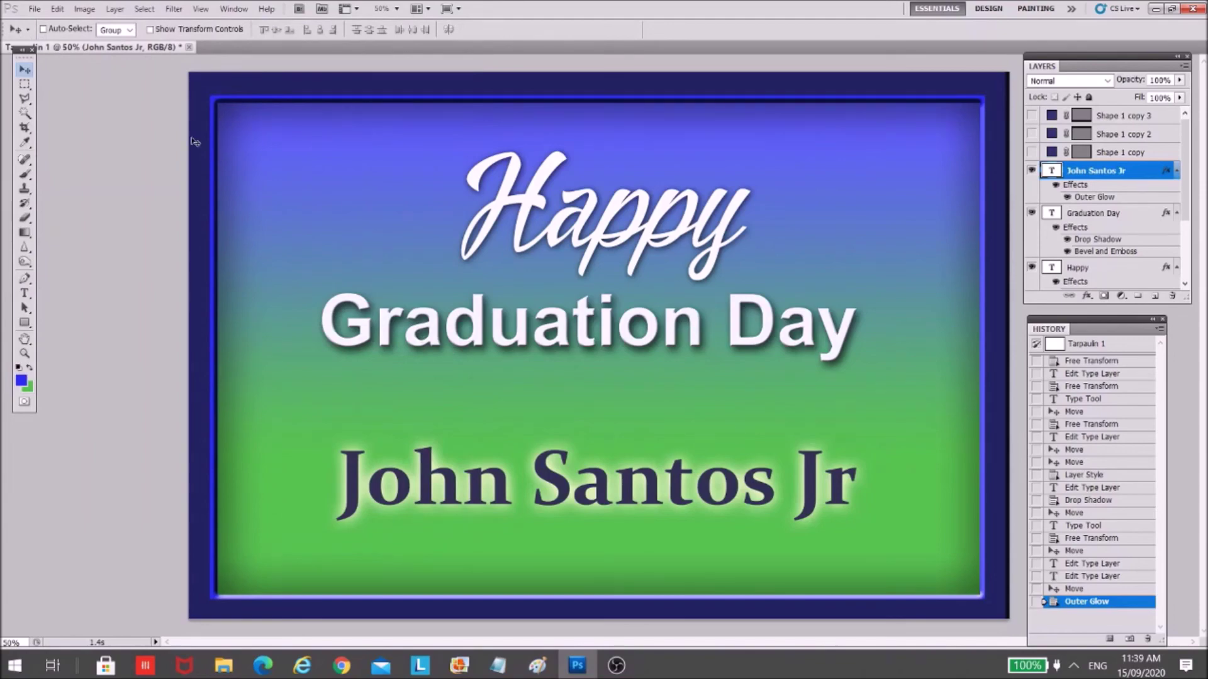
{"action": "left_click", "coordinate": [34, 9]}
{"action": "left_click", "coordinate": [74, 252]}
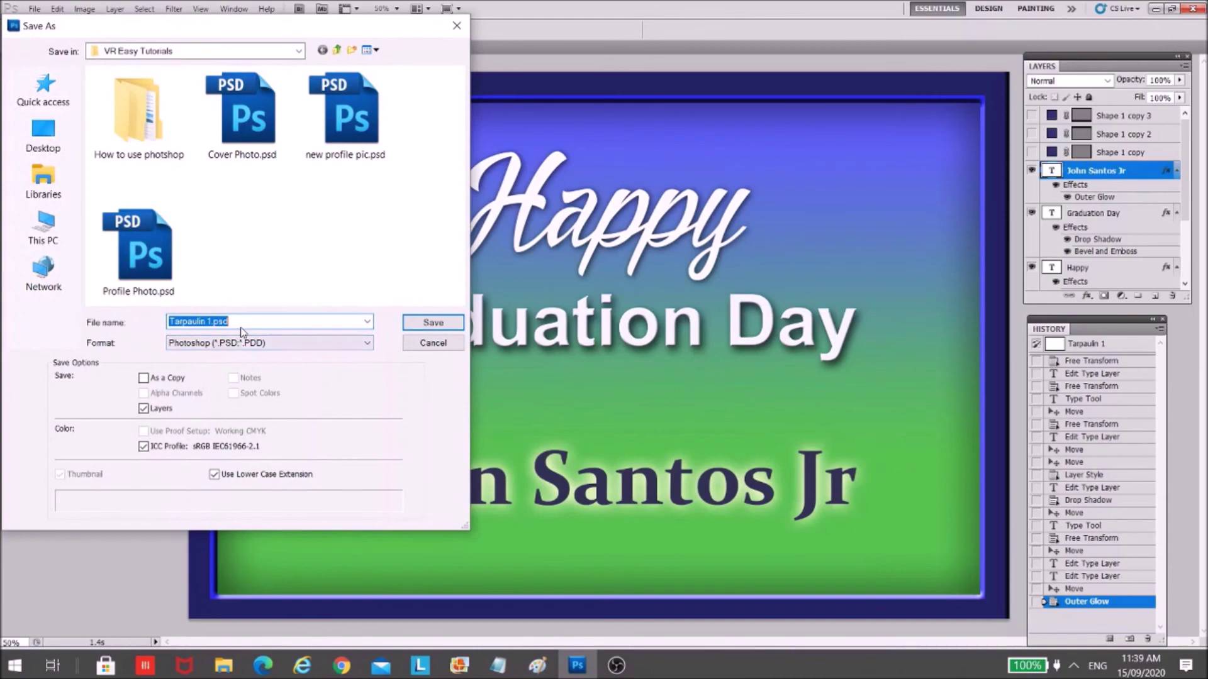
{"action": "left_click", "coordinate": [434, 323]}
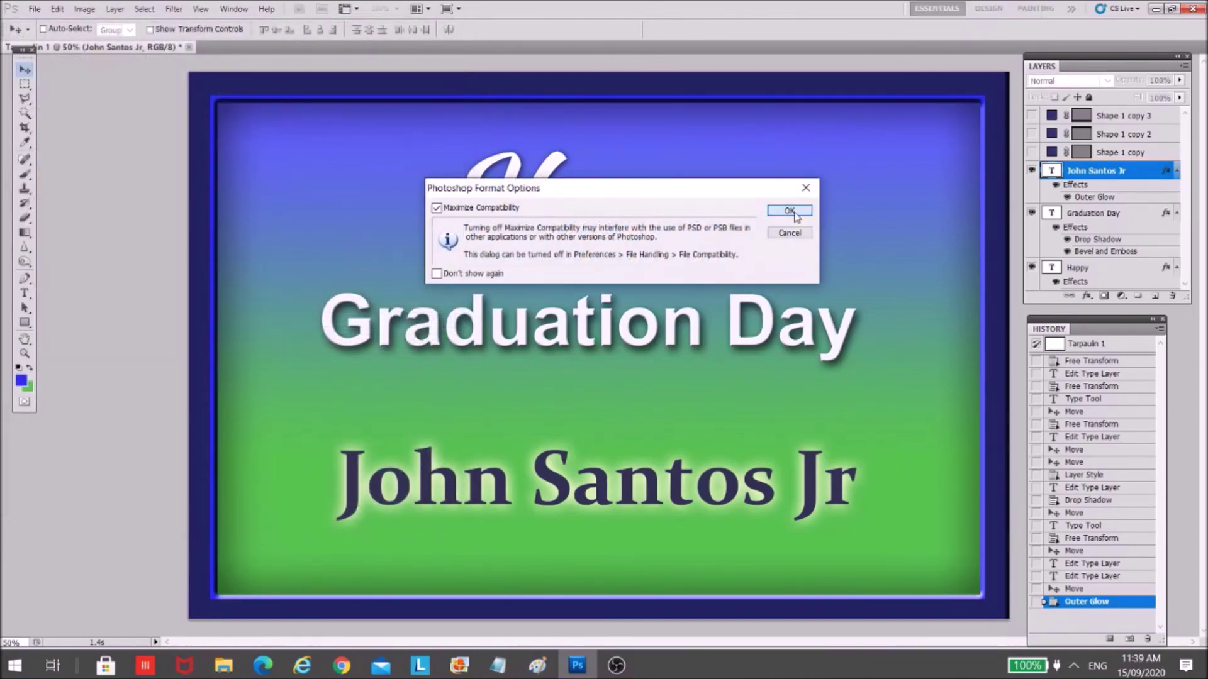
{"action": "left_click", "coordinate": [793, 212]}
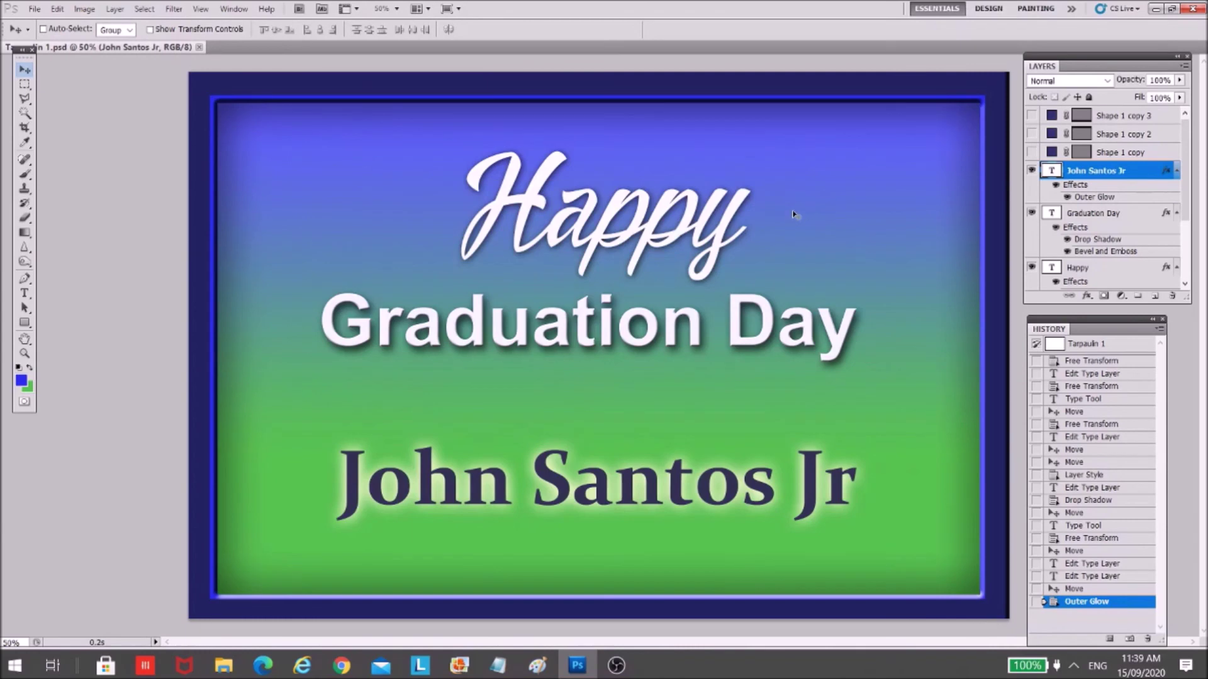